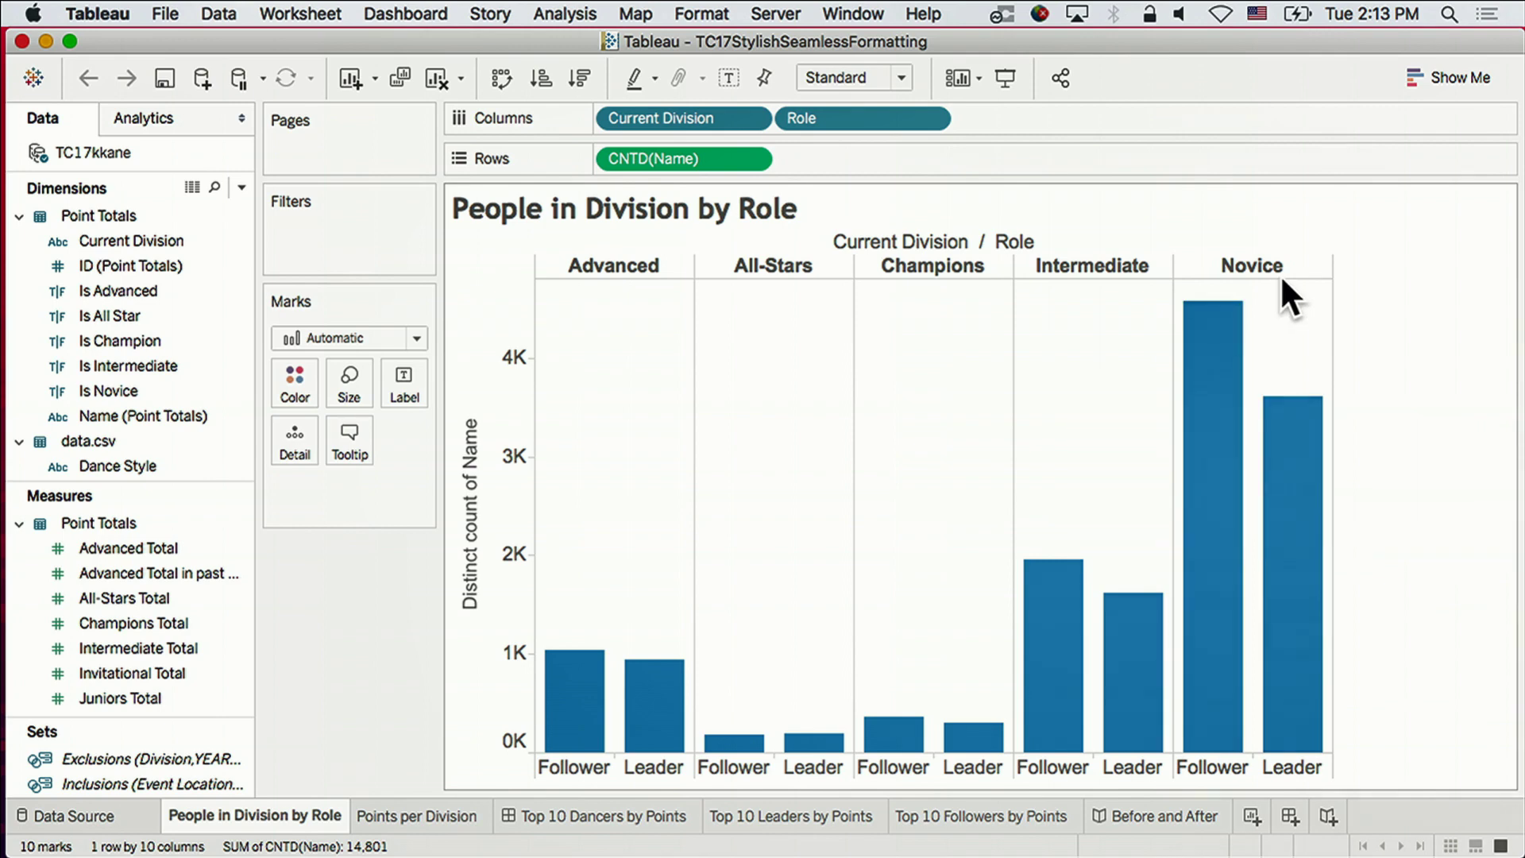
Review the Points per Division worksheet and the Top 10 Dancers by Points dashboard.
mouse_move(901, 733)
left_click(428, 818)
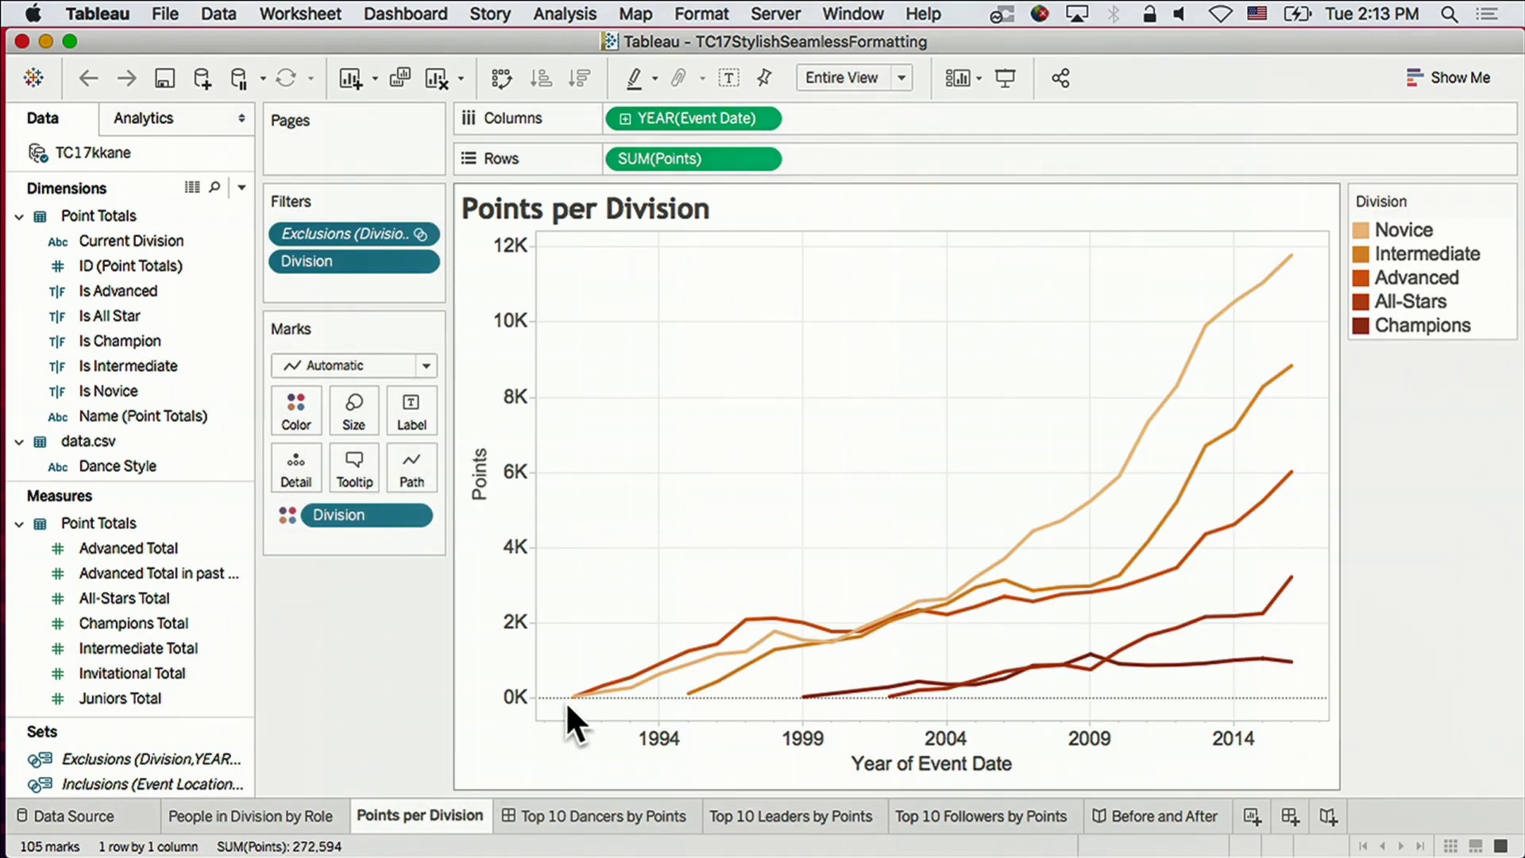
mouse_move(578, 701)
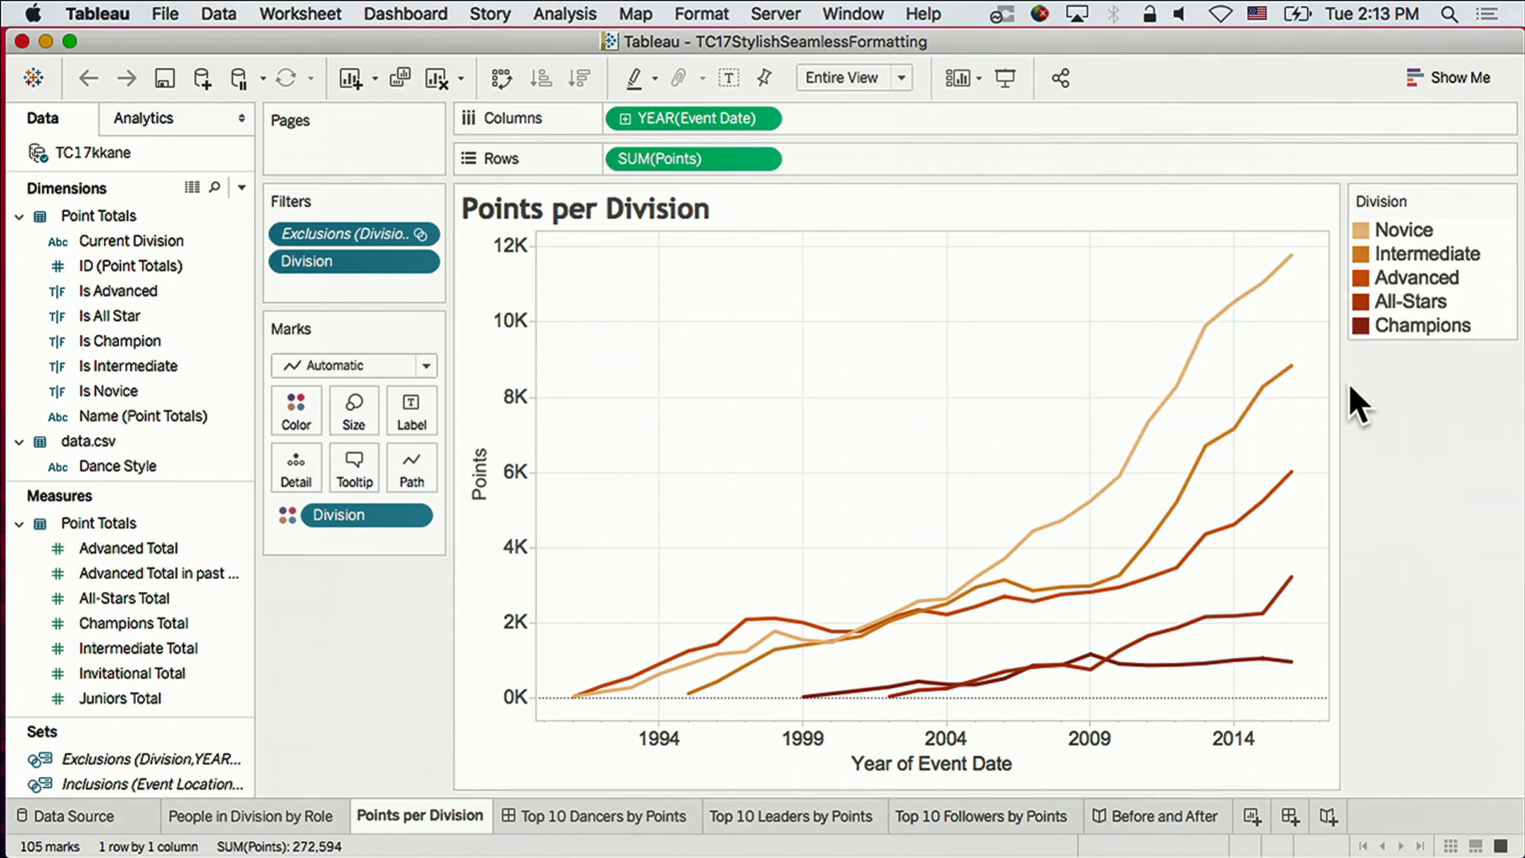
left_click(635, 810)
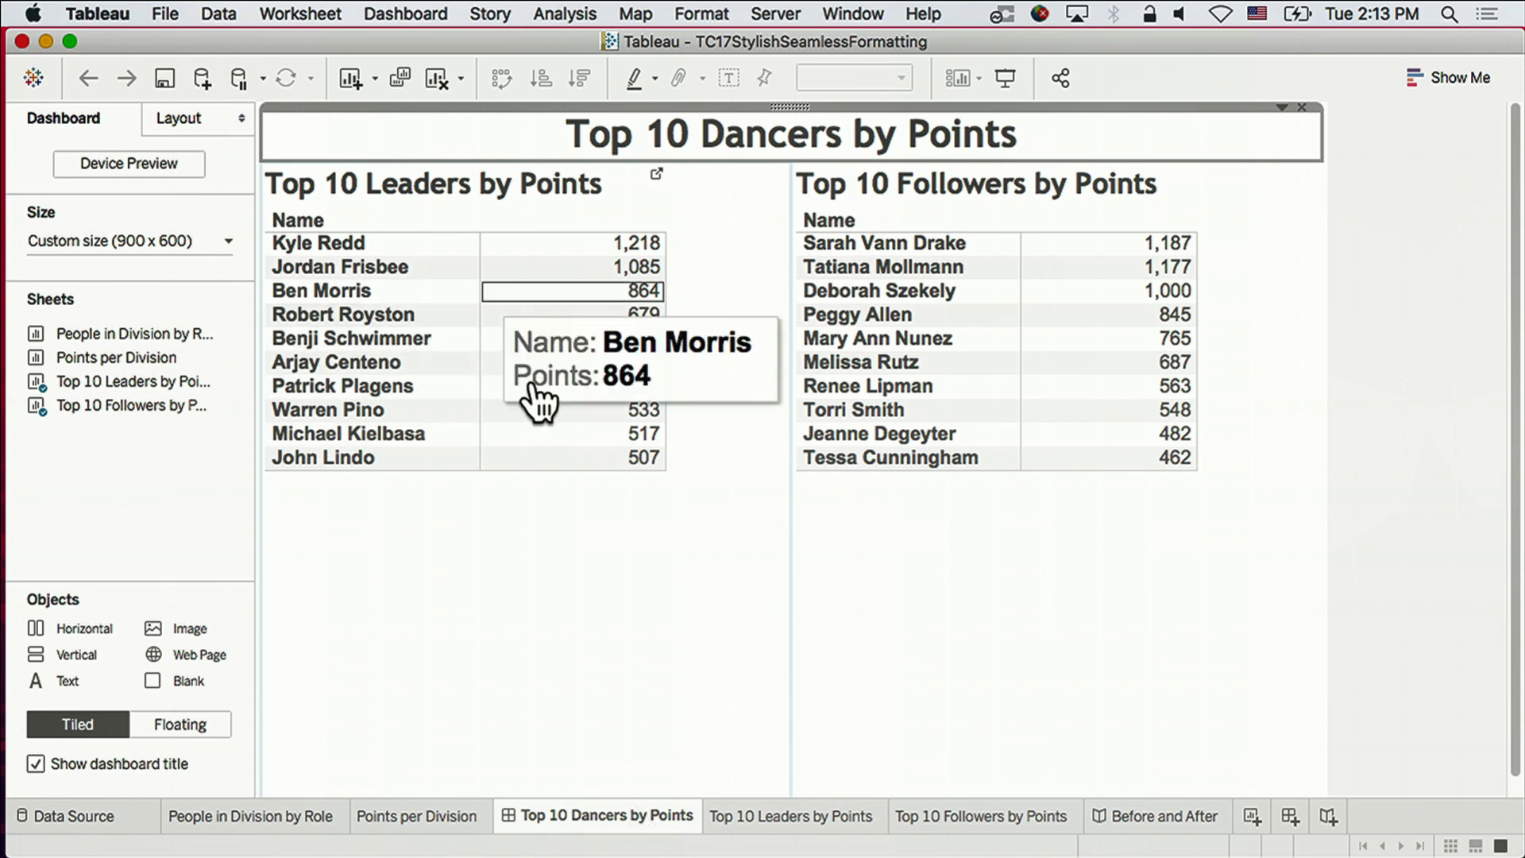
Return to the People in Division by Role worksheet and switch the workbook theme to Default.
left_click(288, 818)
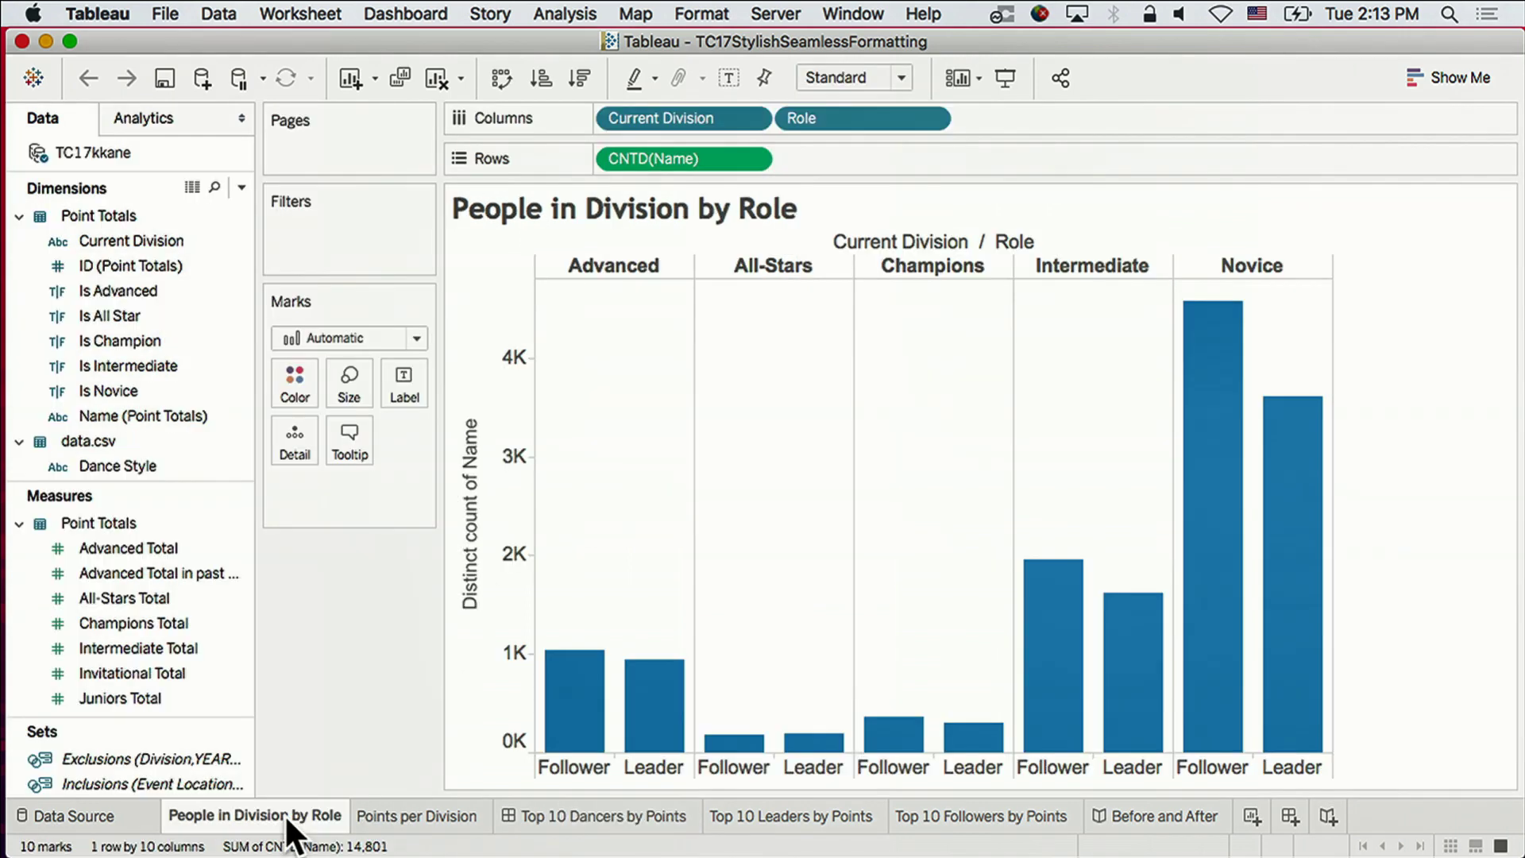
mouse_move(291, 817)
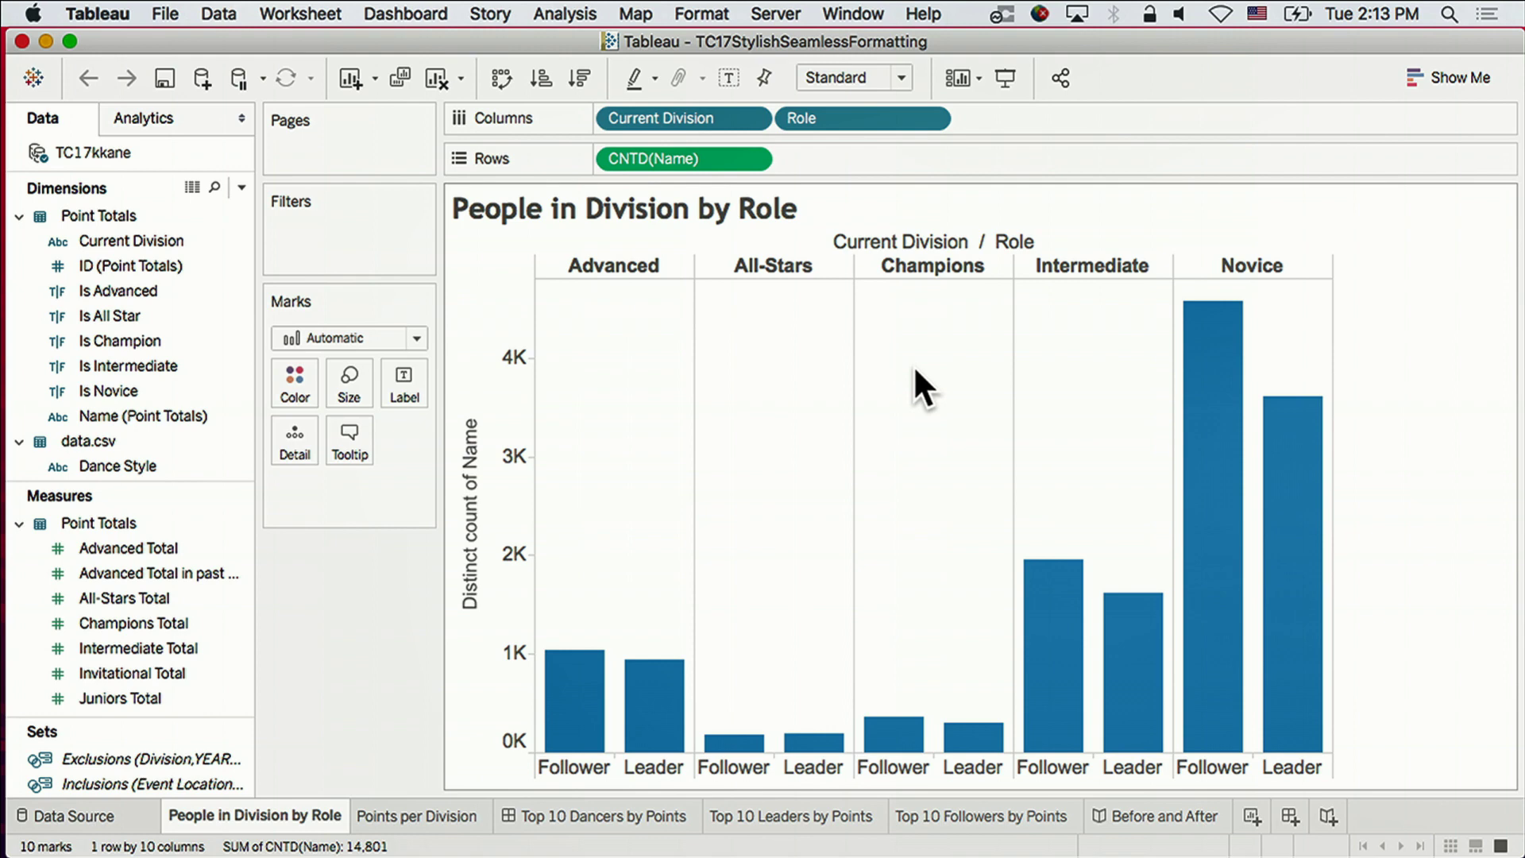
left_click(711, 14)
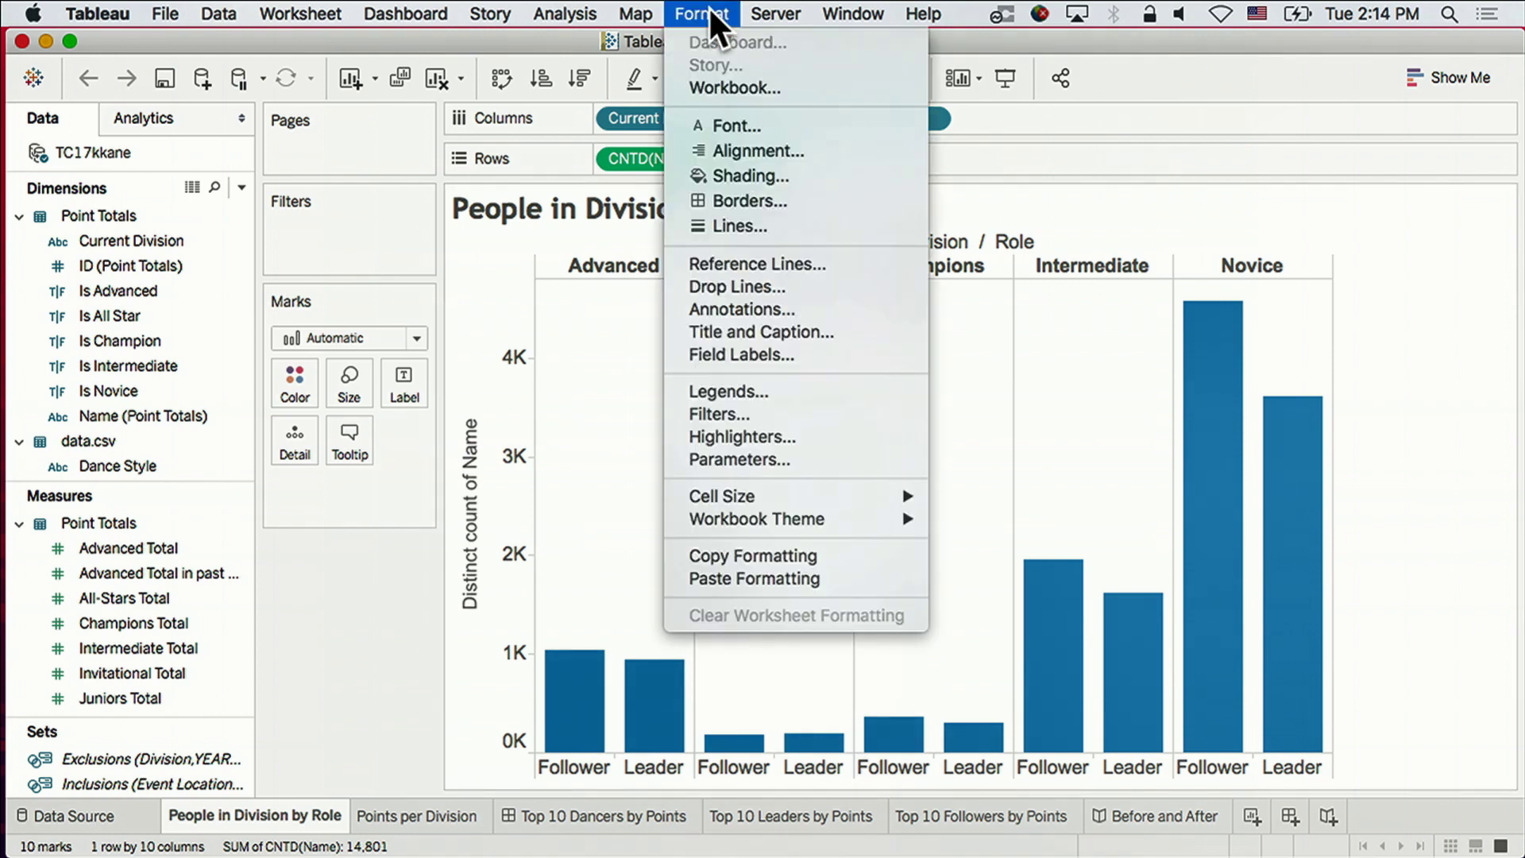
mouse_move(749, 523)
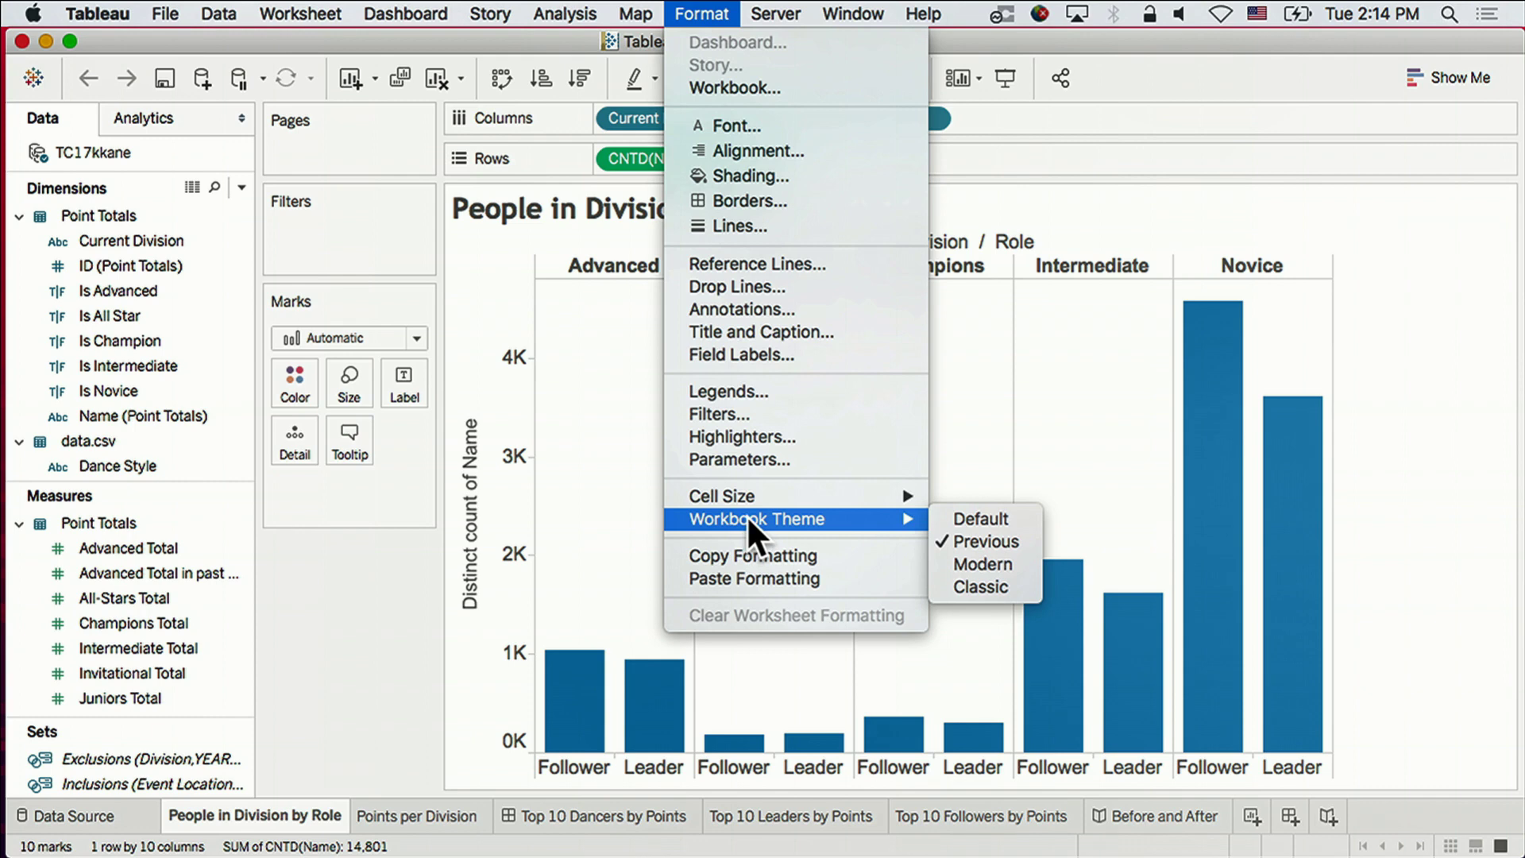
left_click(960, 518)
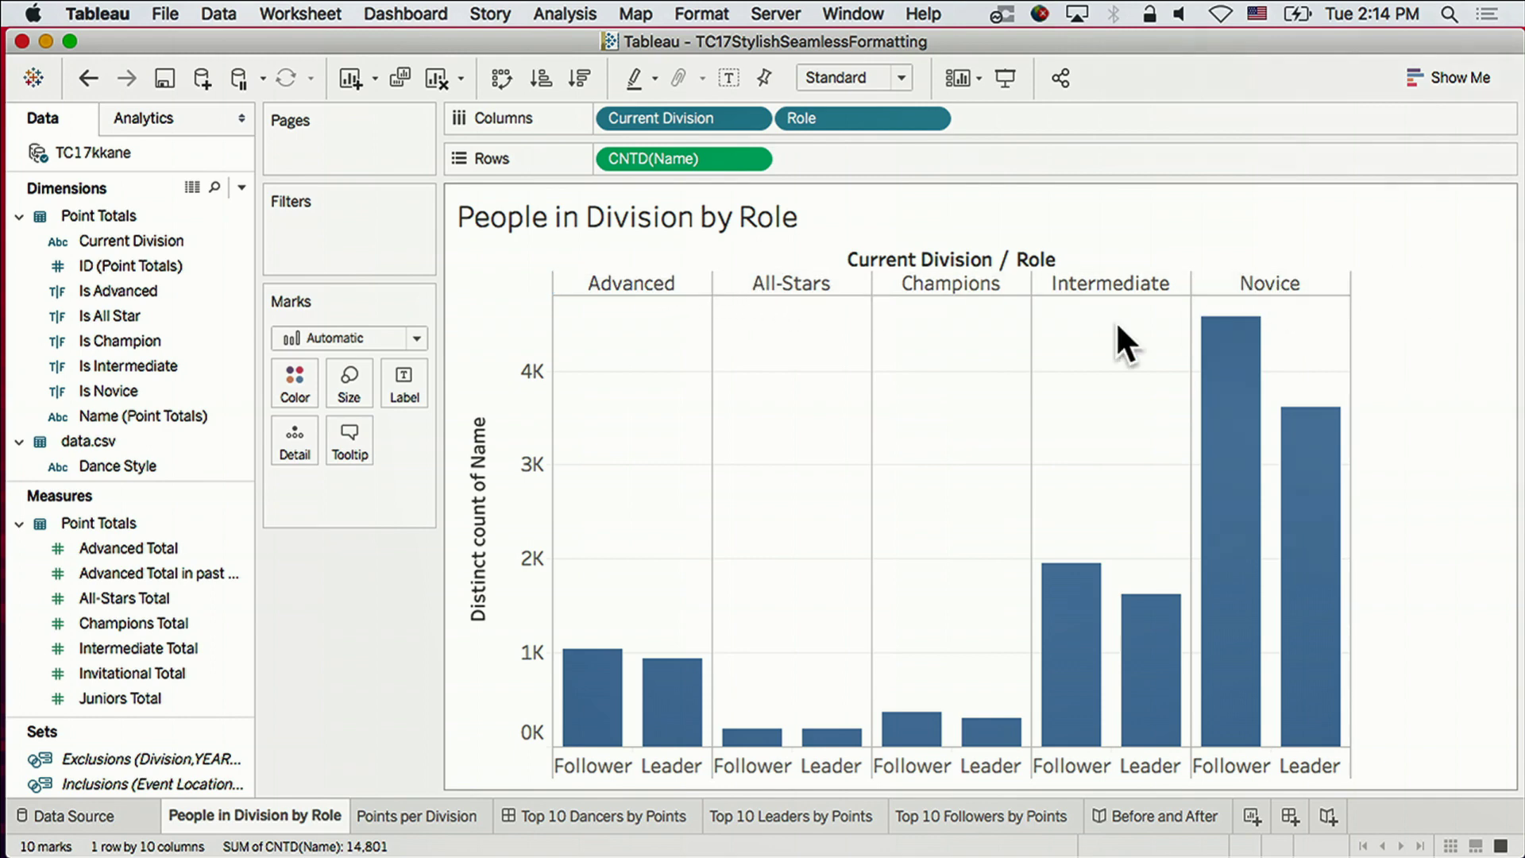
Set the default sort of the Current Division dimension to Manual and move Novice to the start of the order.
left_click(179, 389)
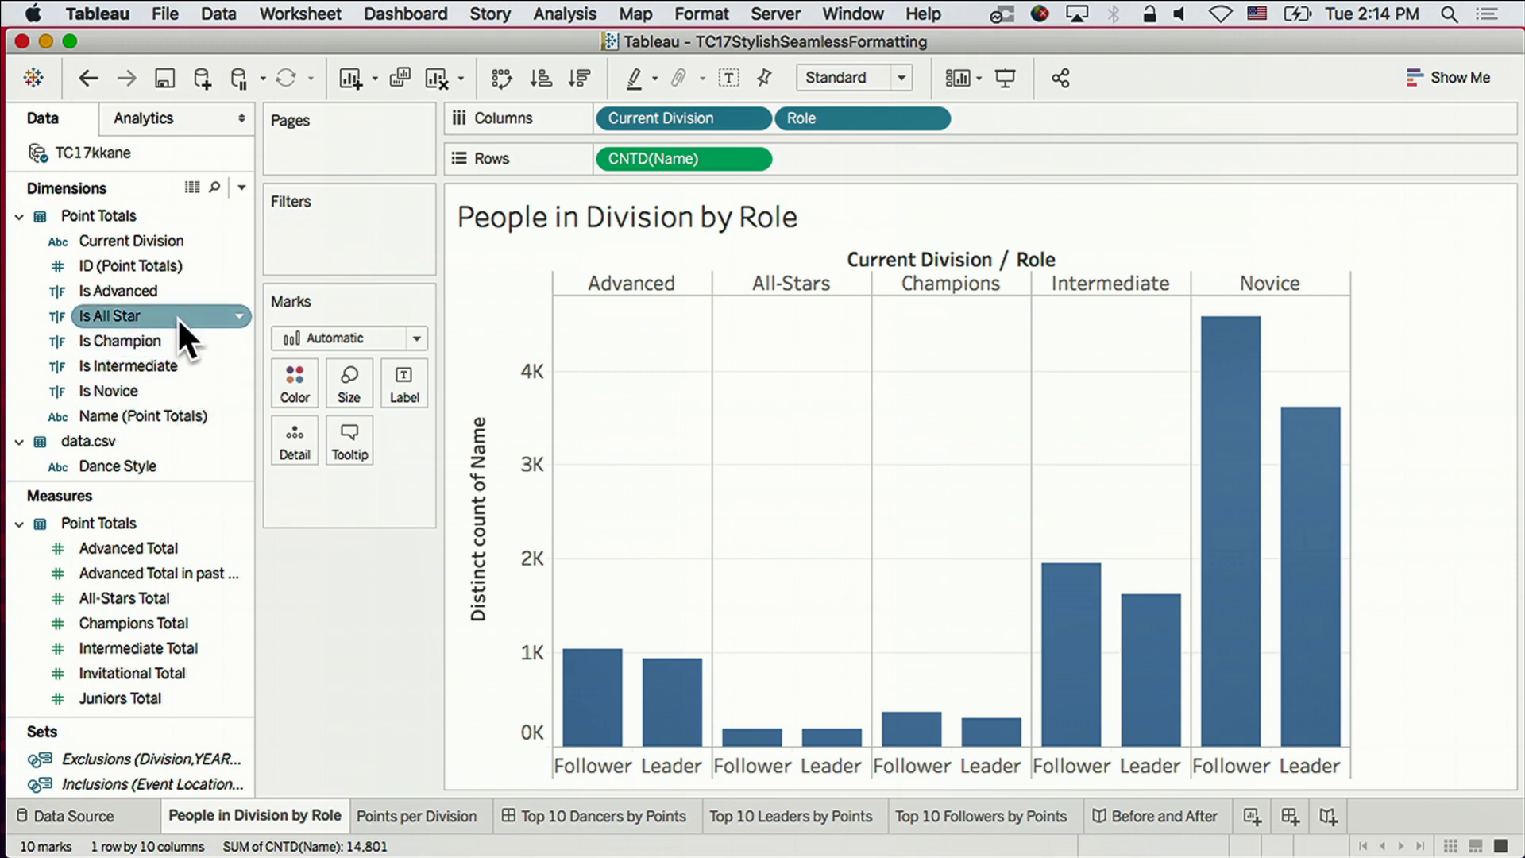
right_click(165, 242)
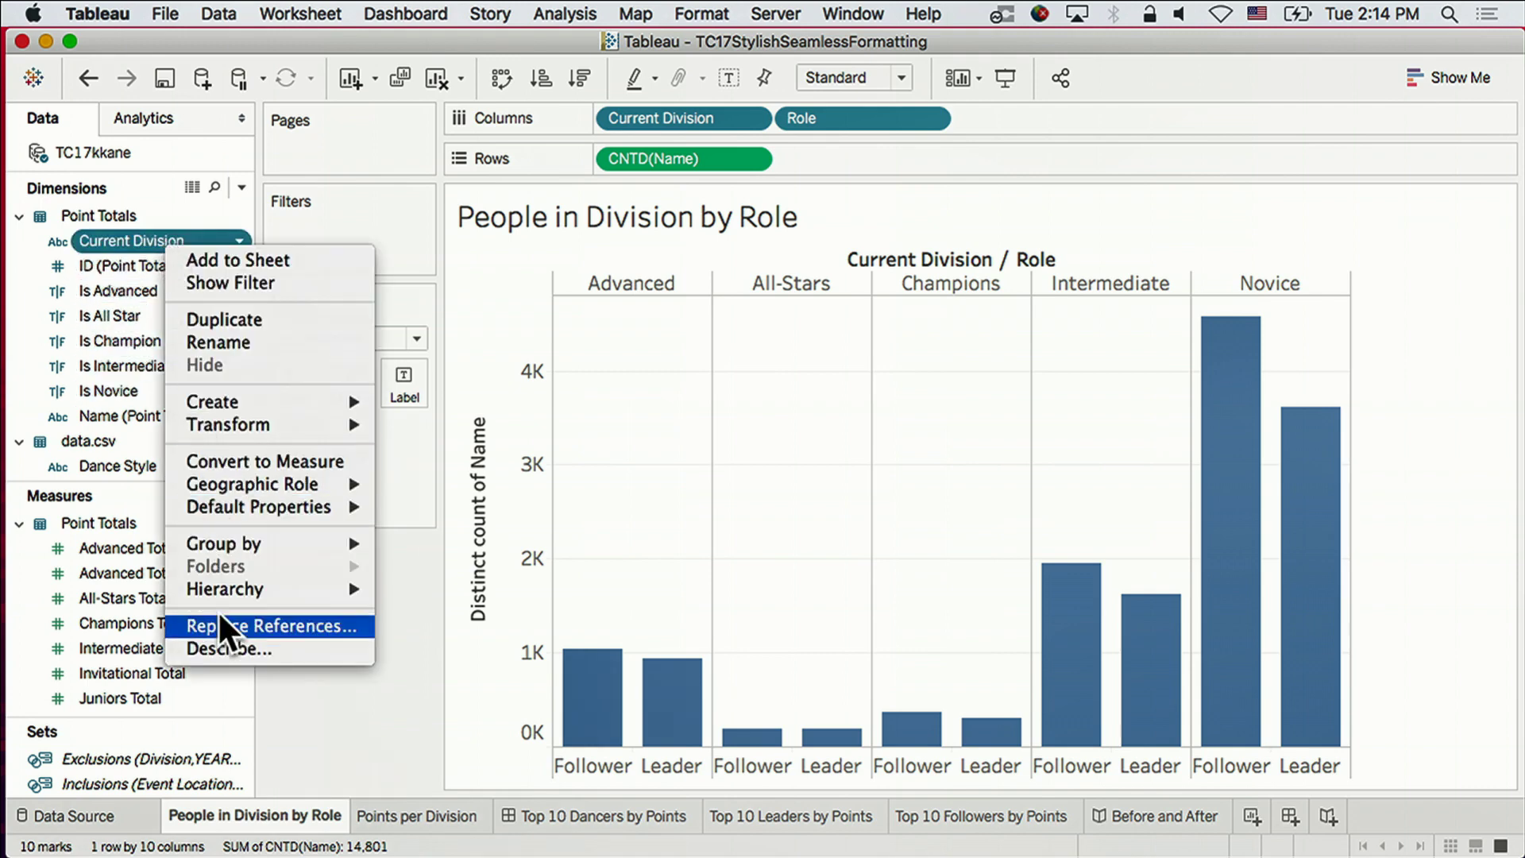
mouse_move(260, 507)
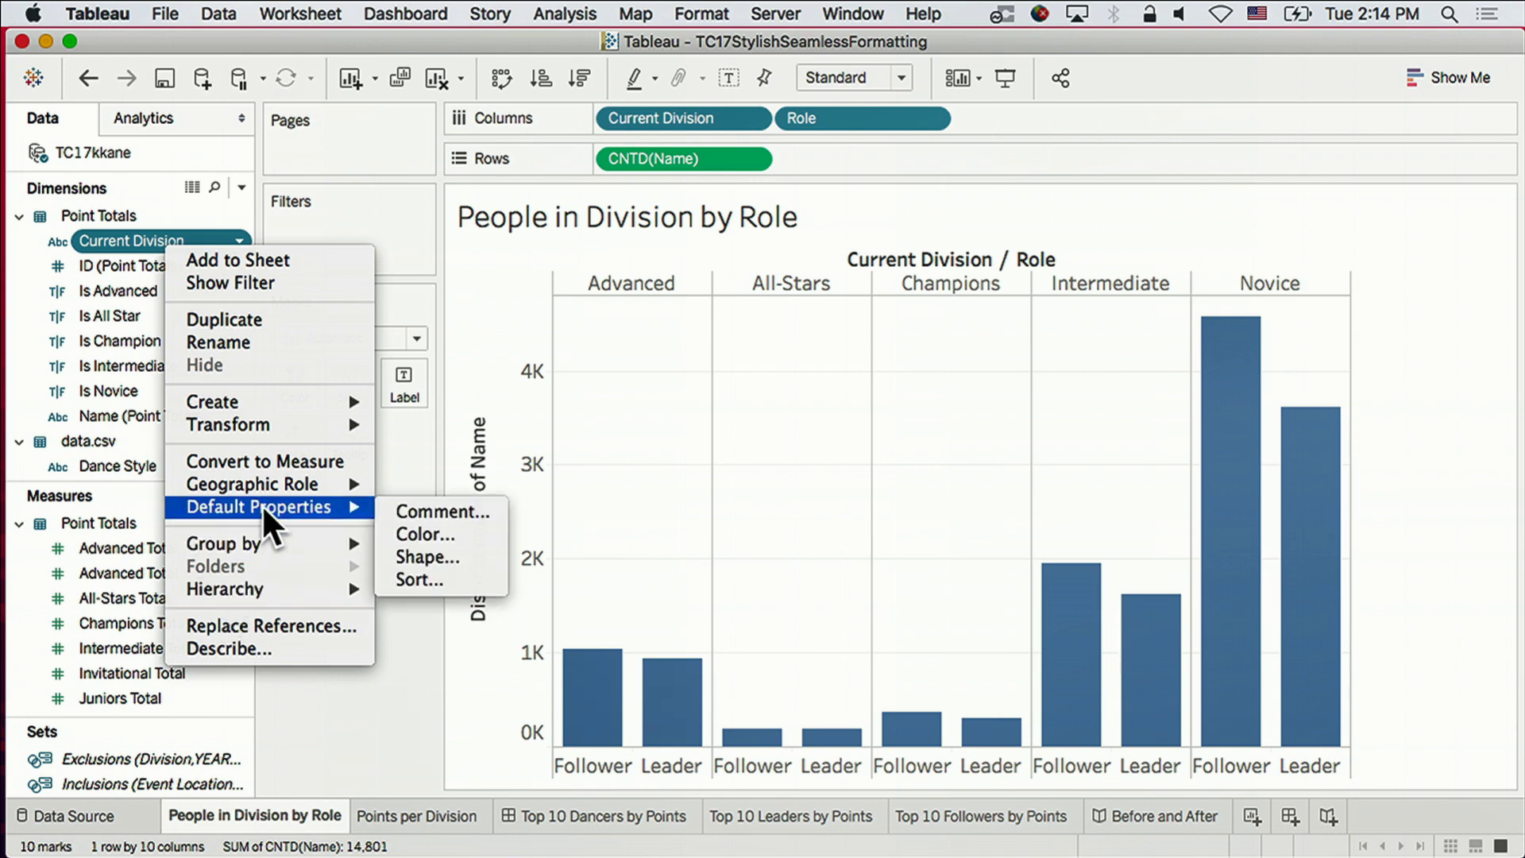
left_click(437, 577)
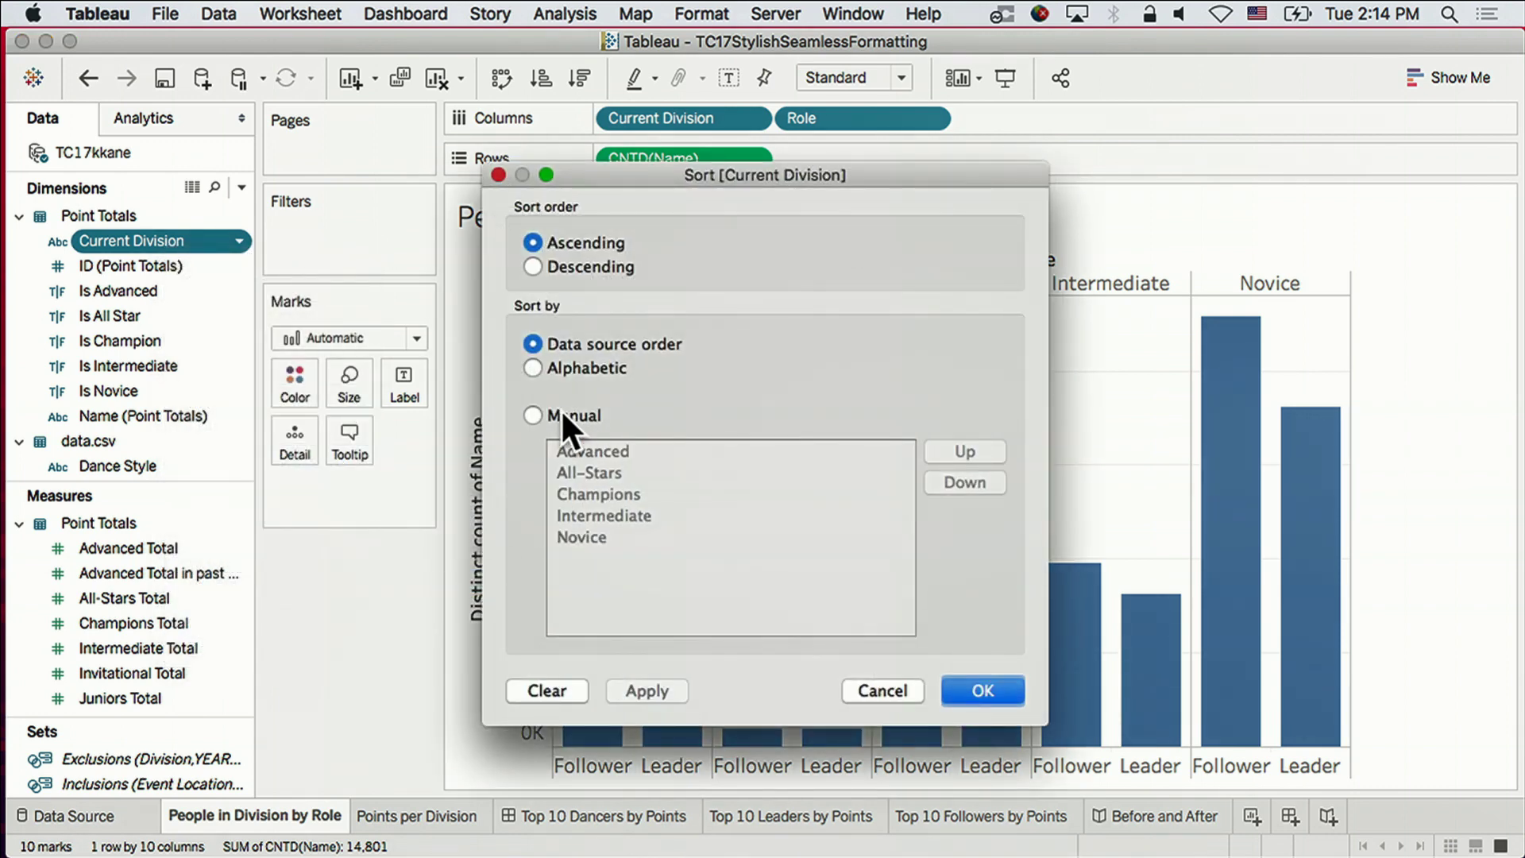
left_click(534, 416)
left_click(604, 537)
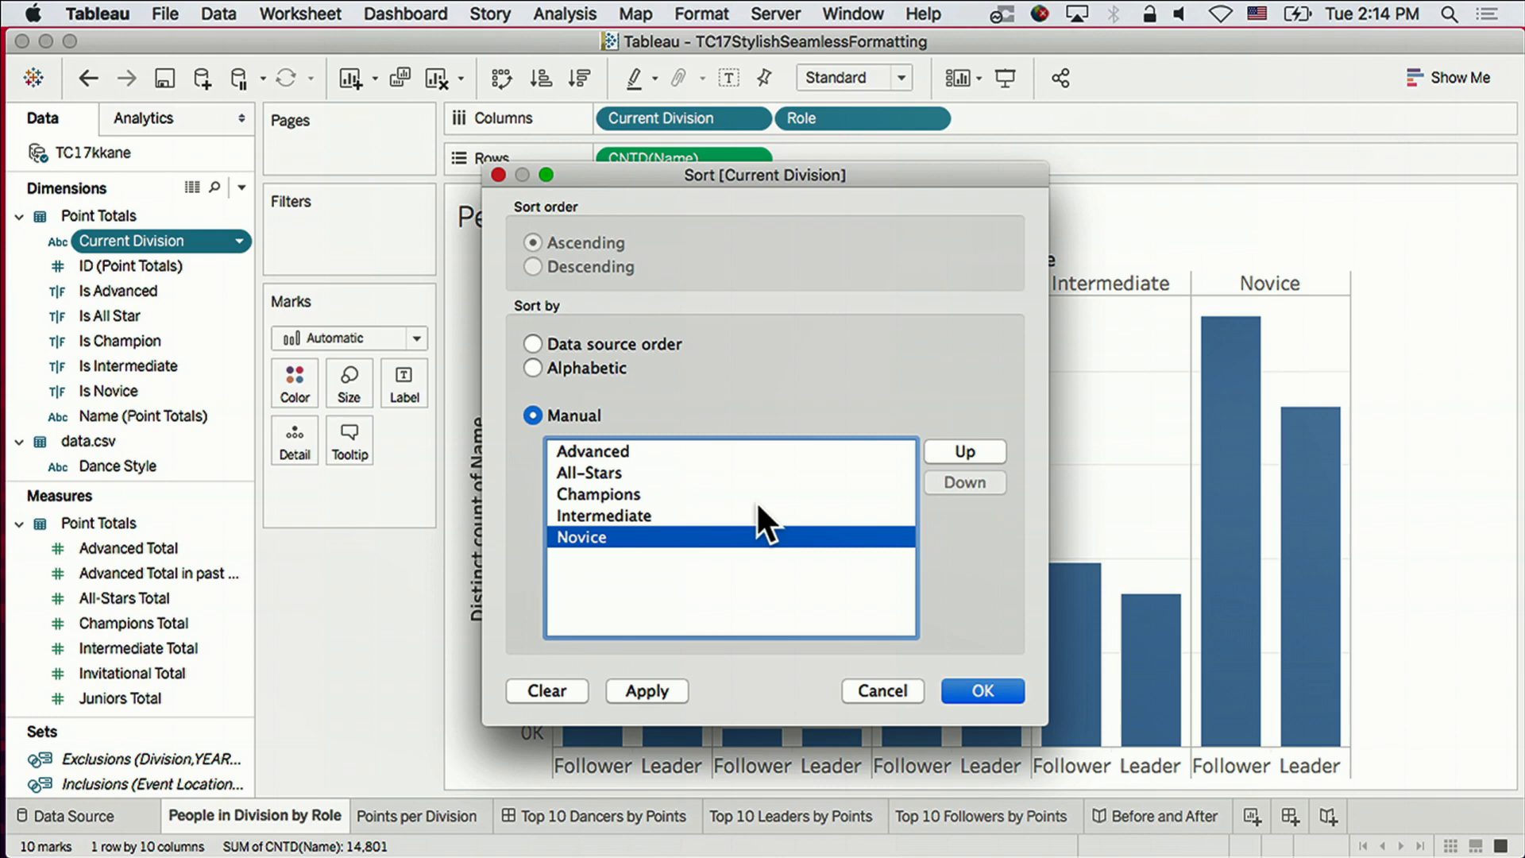
left_click(986, 446)
left_click(987, 445)
left_click(987, 446)
left_click(987, 445)
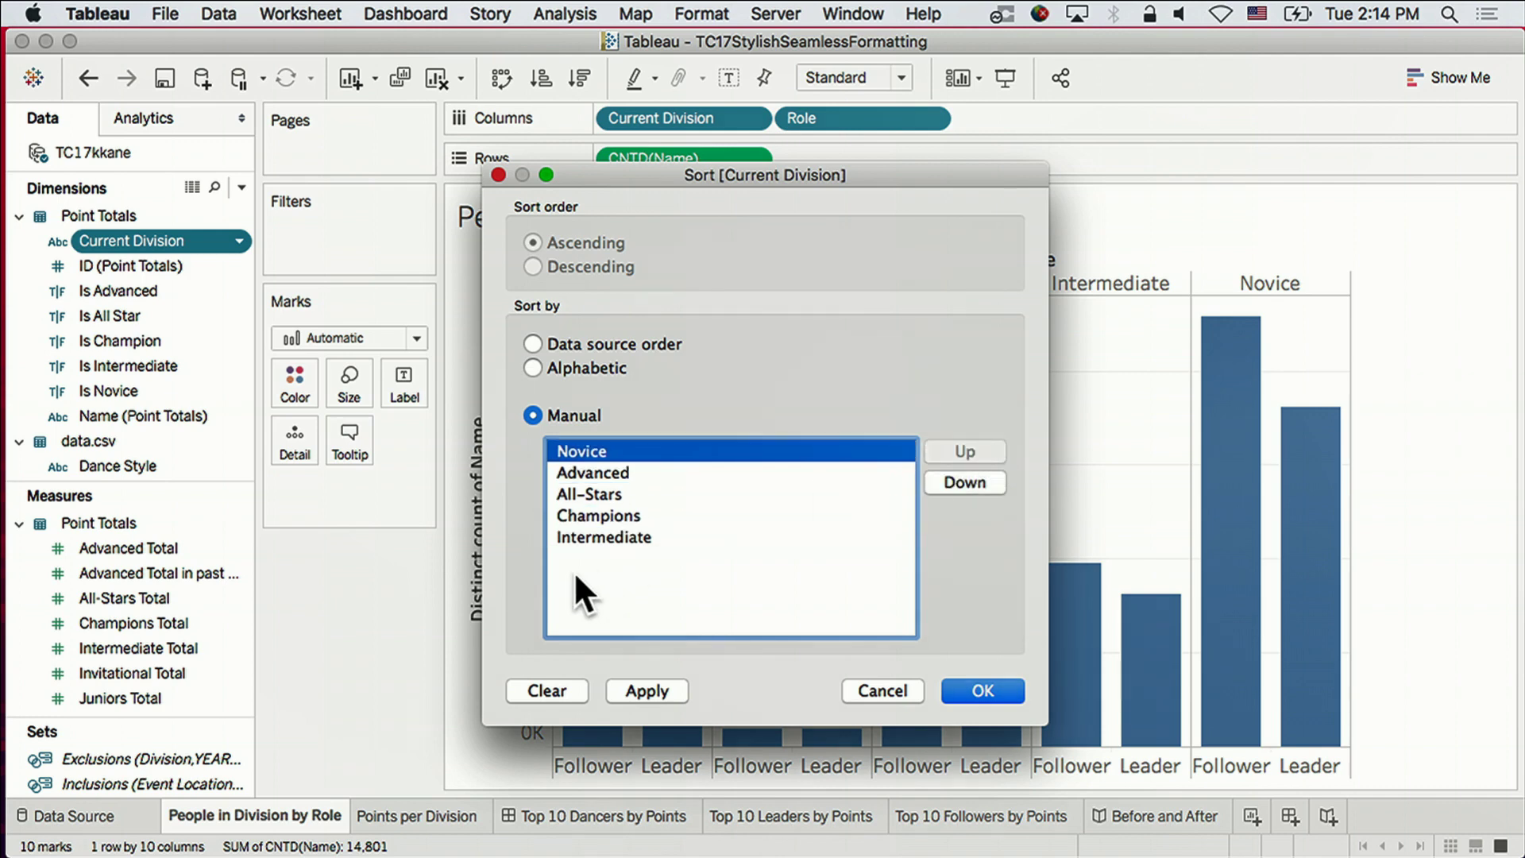
Move Intermediate directly after Novice in the manual sort order and apply the Current Division sort.
left_click(588, 540)
left_click(941, 455)
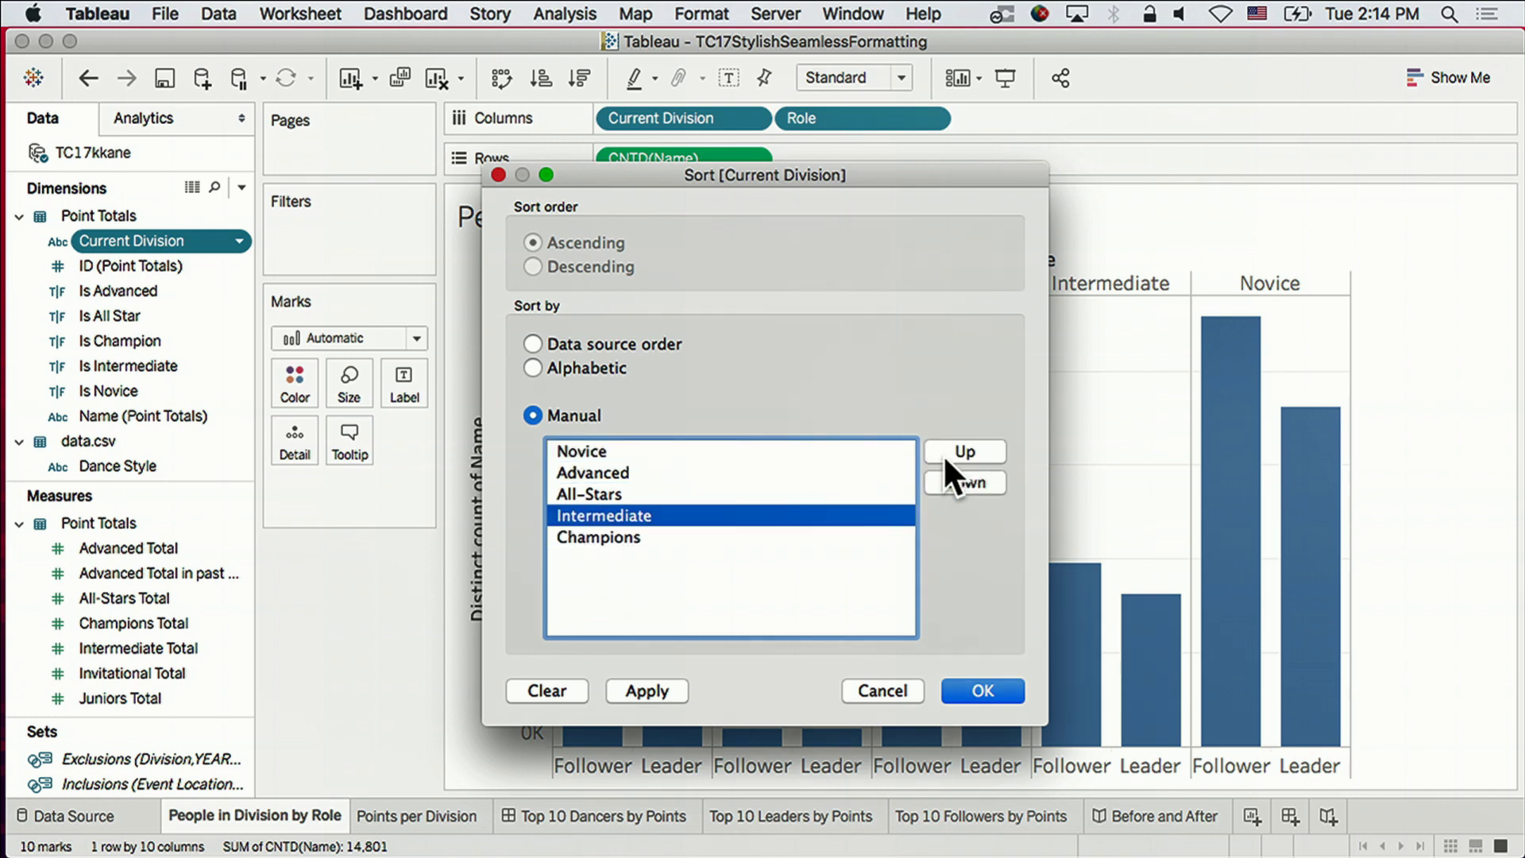
left_click(942, 455)
left_click(942, 455)
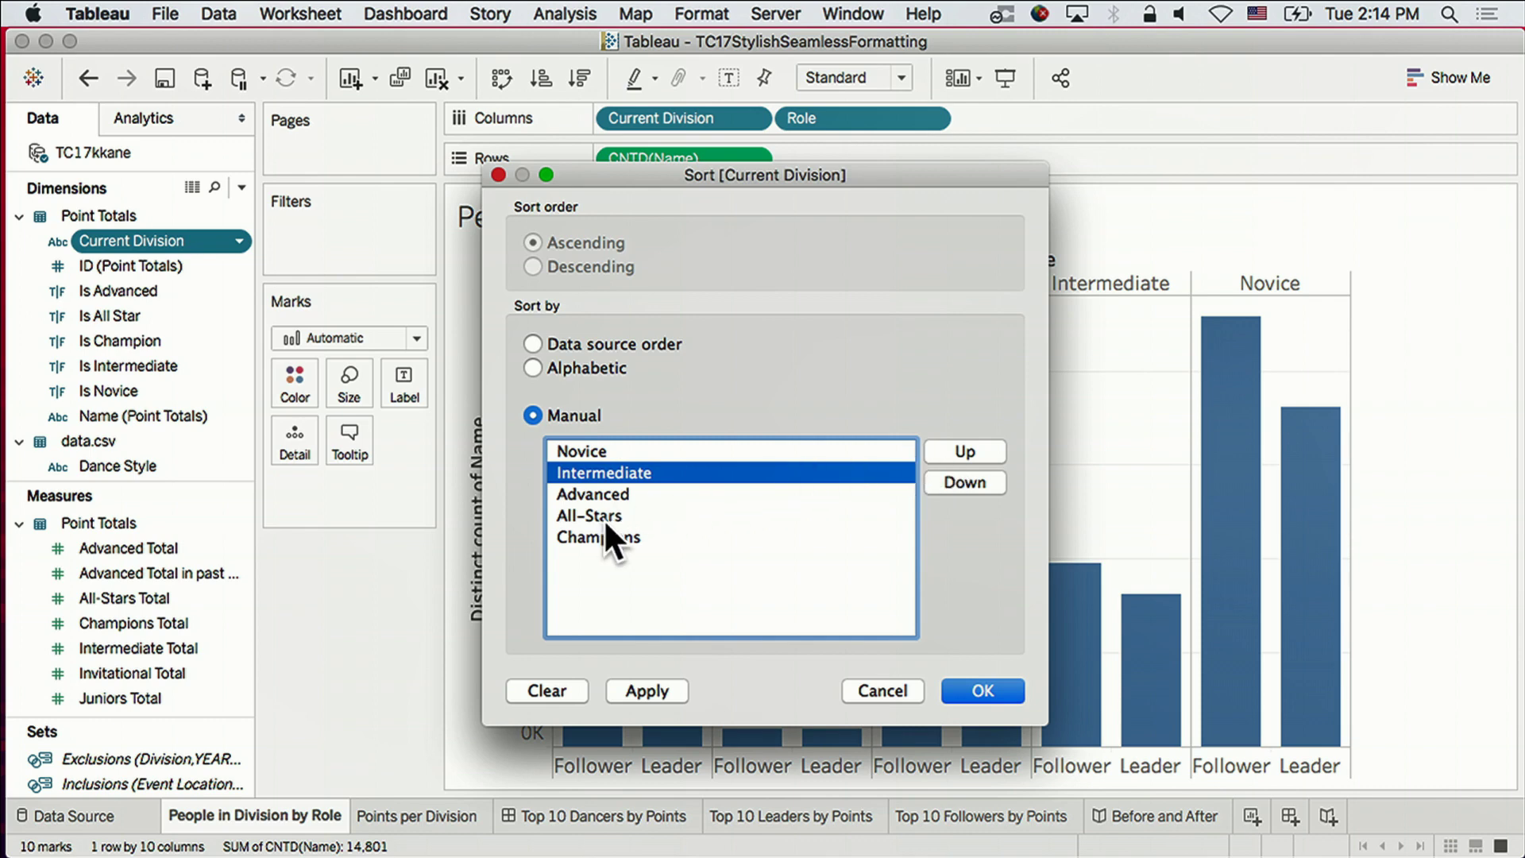
left_click(985, 690)
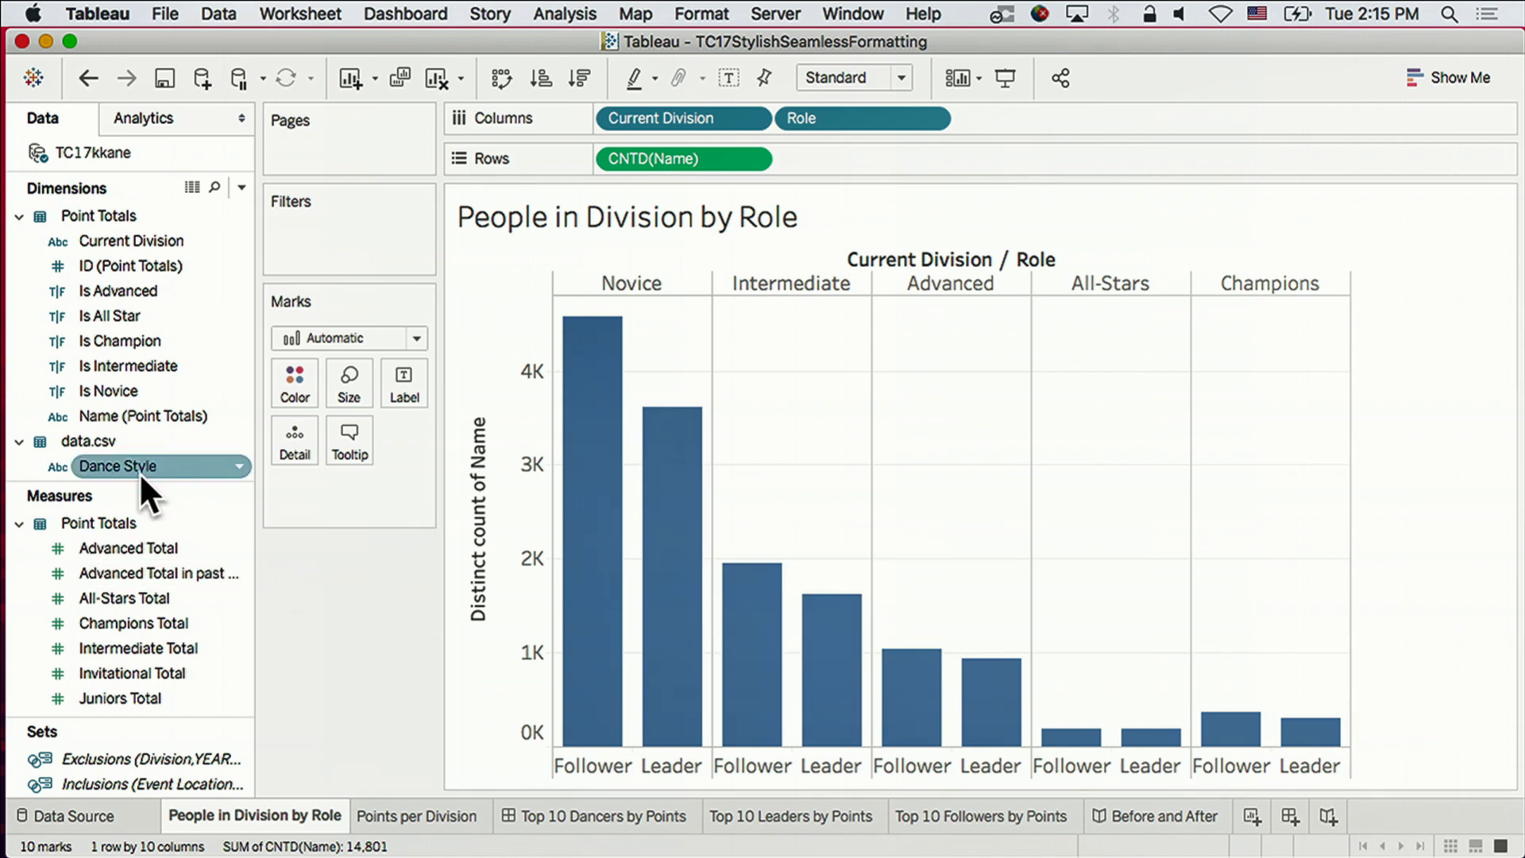
Colour the bars by the Role dimension from data.csv and widen the chart area so all divisions fit.
scroll(113, 419, "down", 2)
scroll(112, 418, "down", 7)
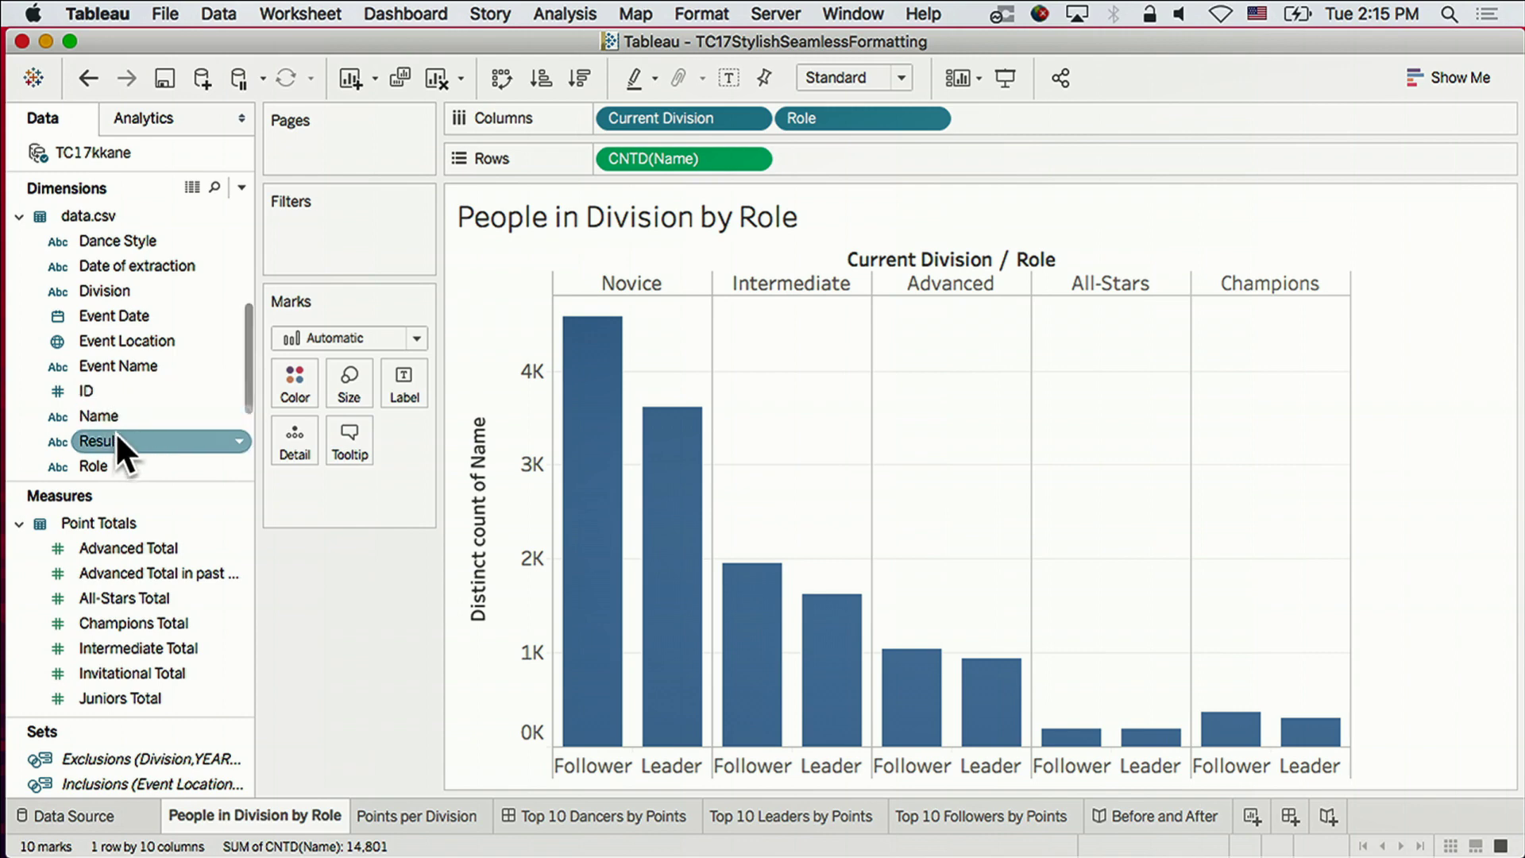
left_click_drag(108, 463, 293, 369)
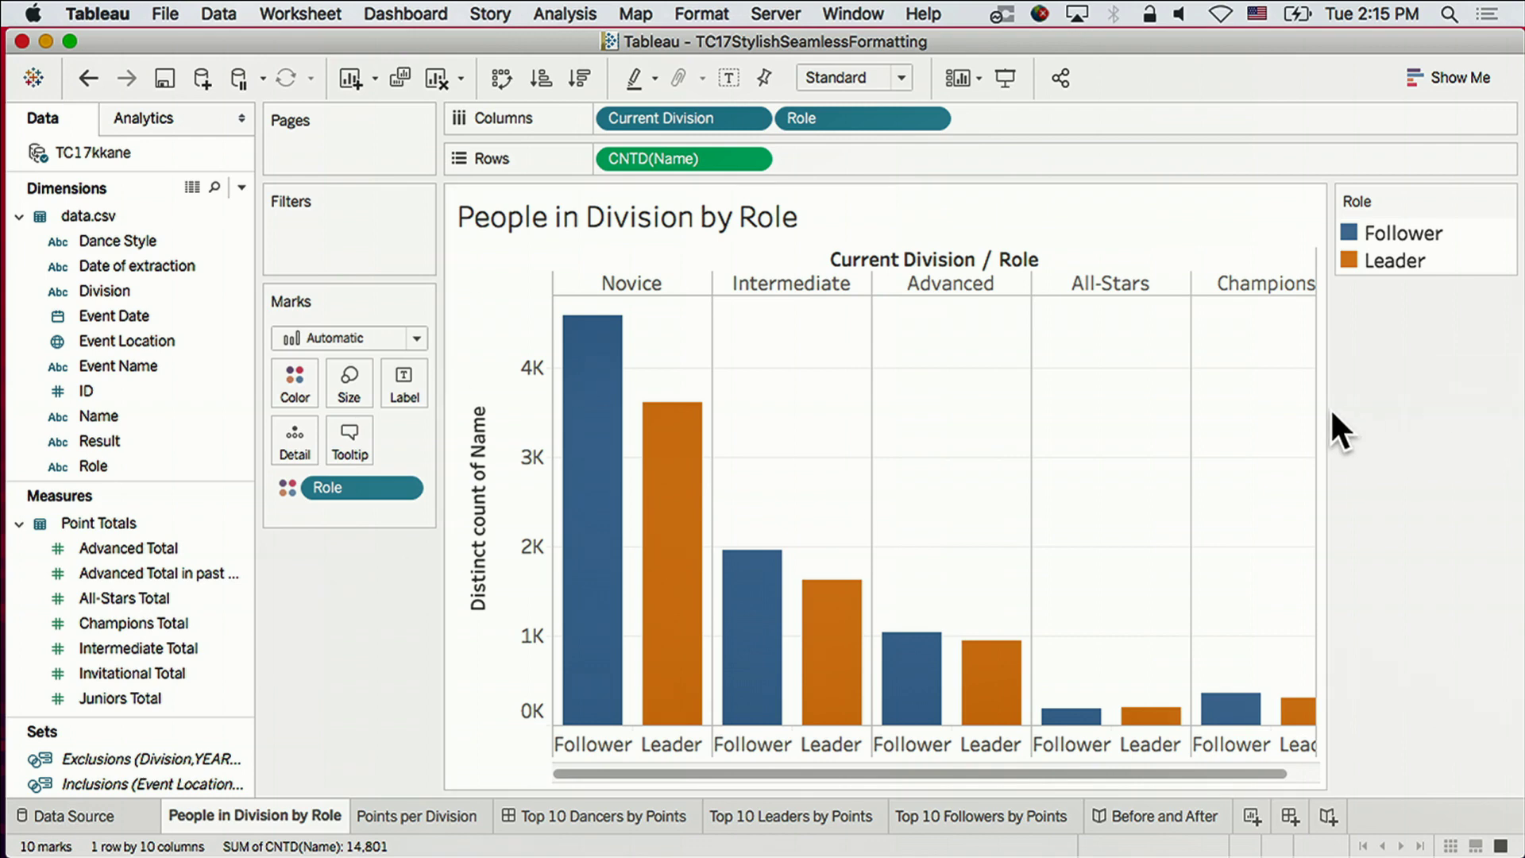
left_click_drag(1326, 410, 1385, 408)
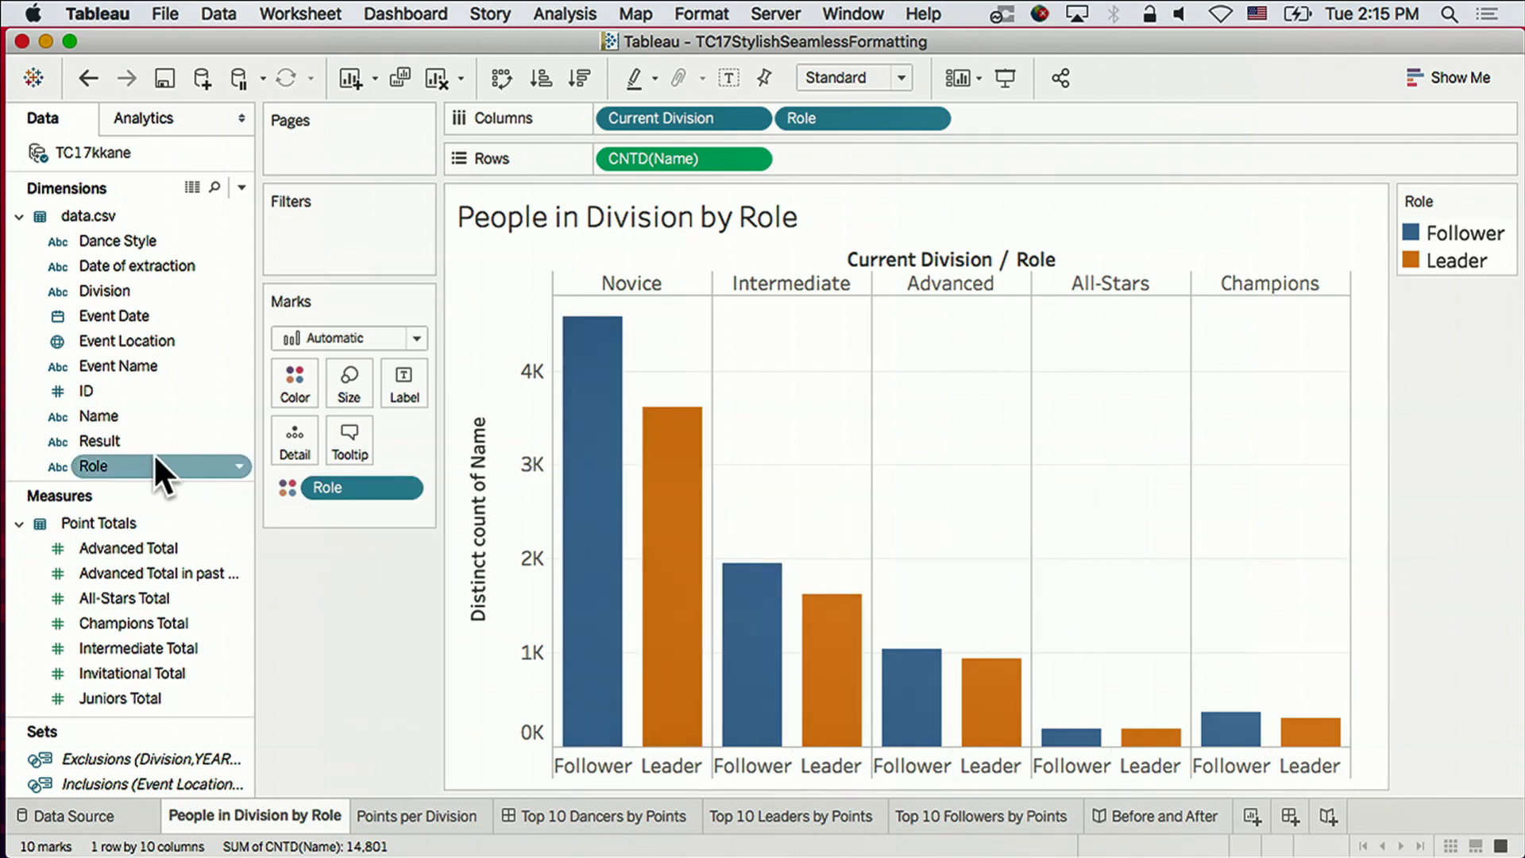
Set the default colours of the Role dimension to pink for Follower and blue for Leader from the Tableau 10 palette.
right_click(131, 468)
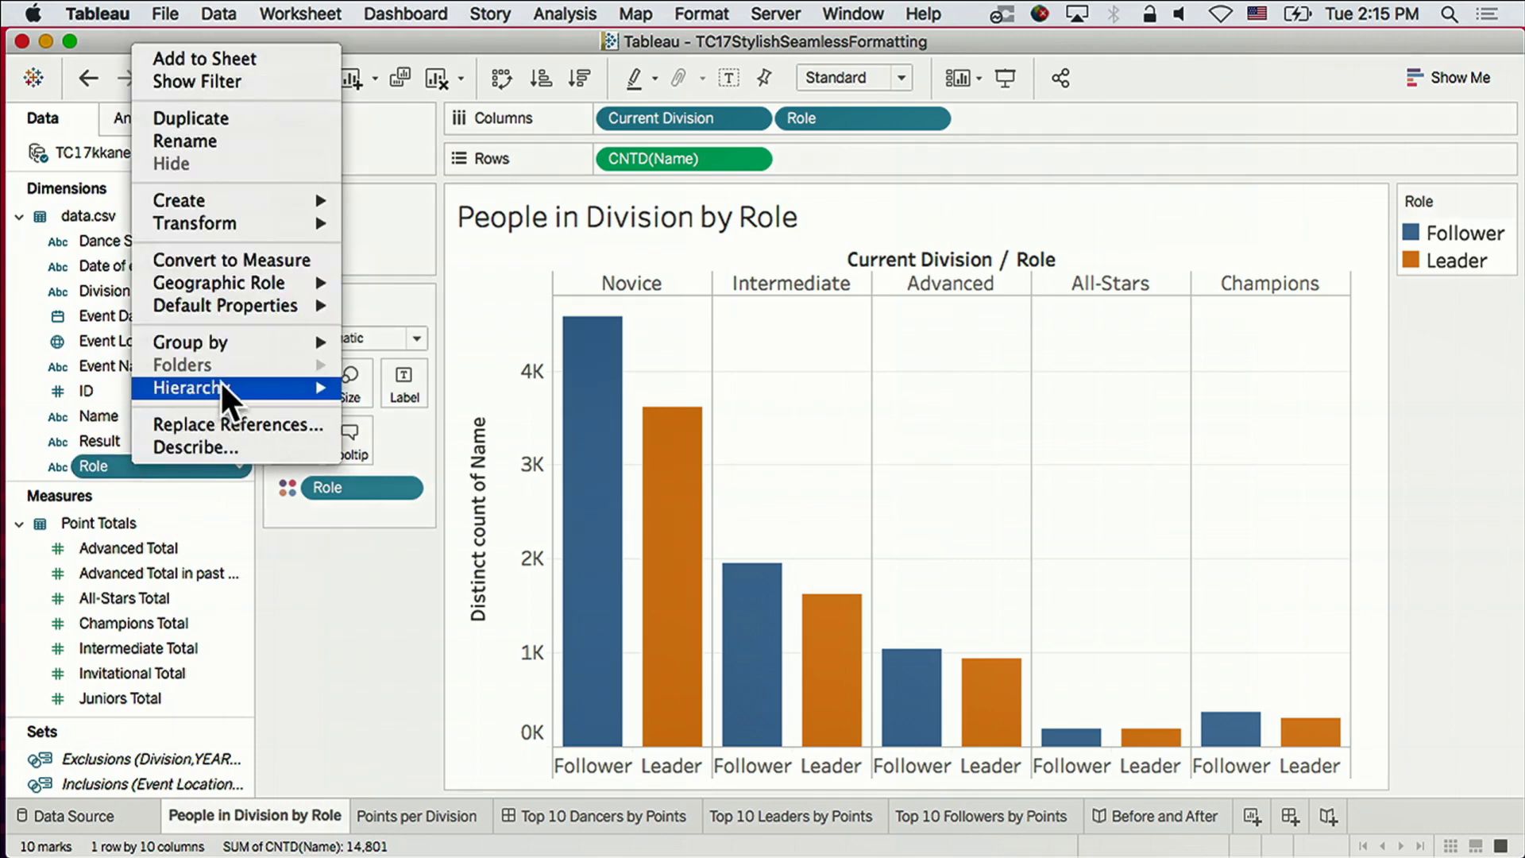
mouse_move(342, 307)
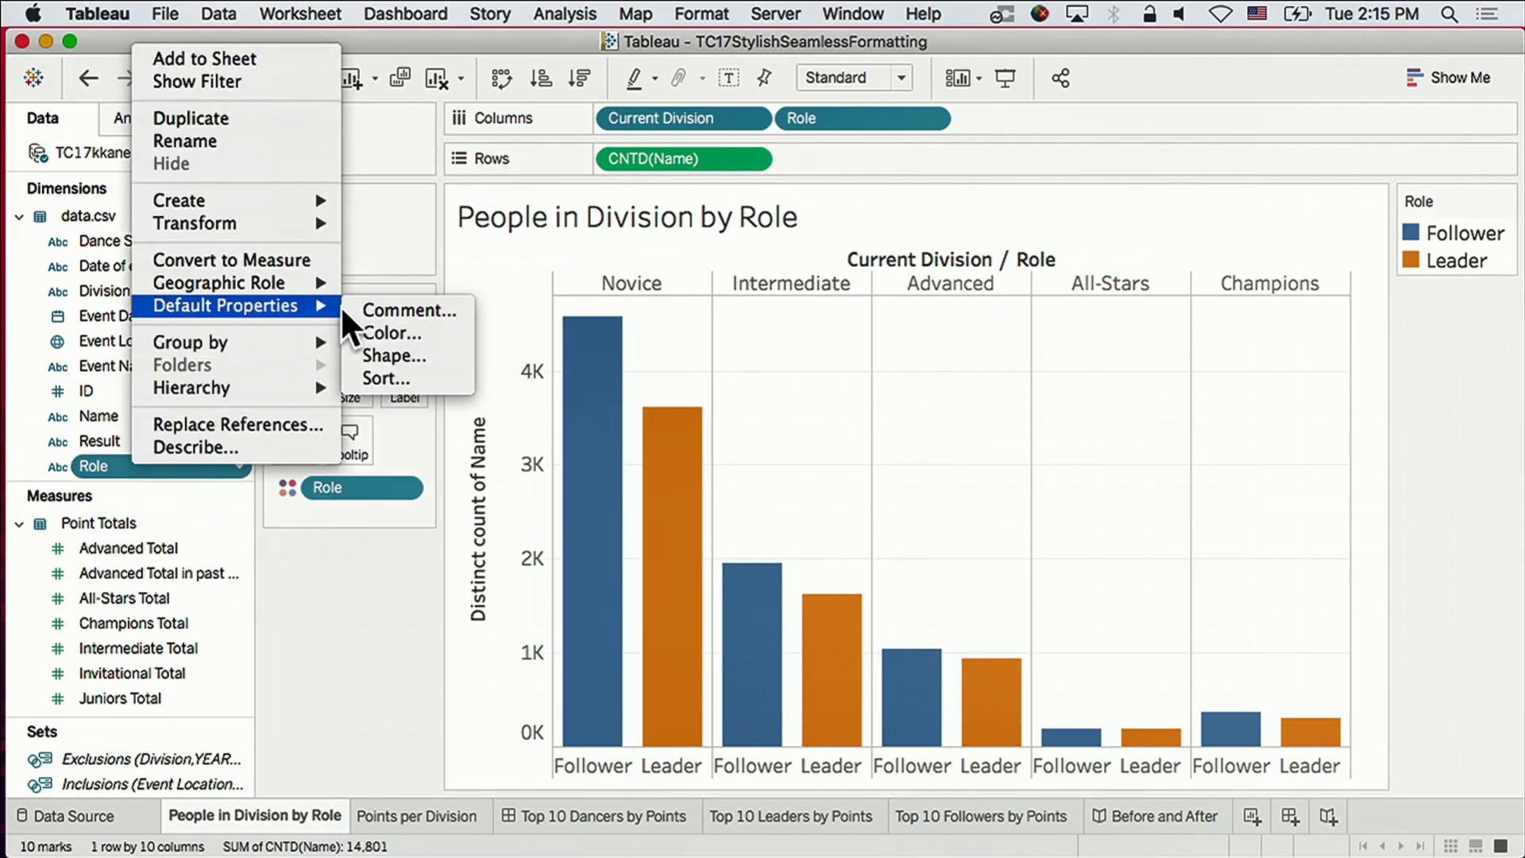
left_click(395, 332)
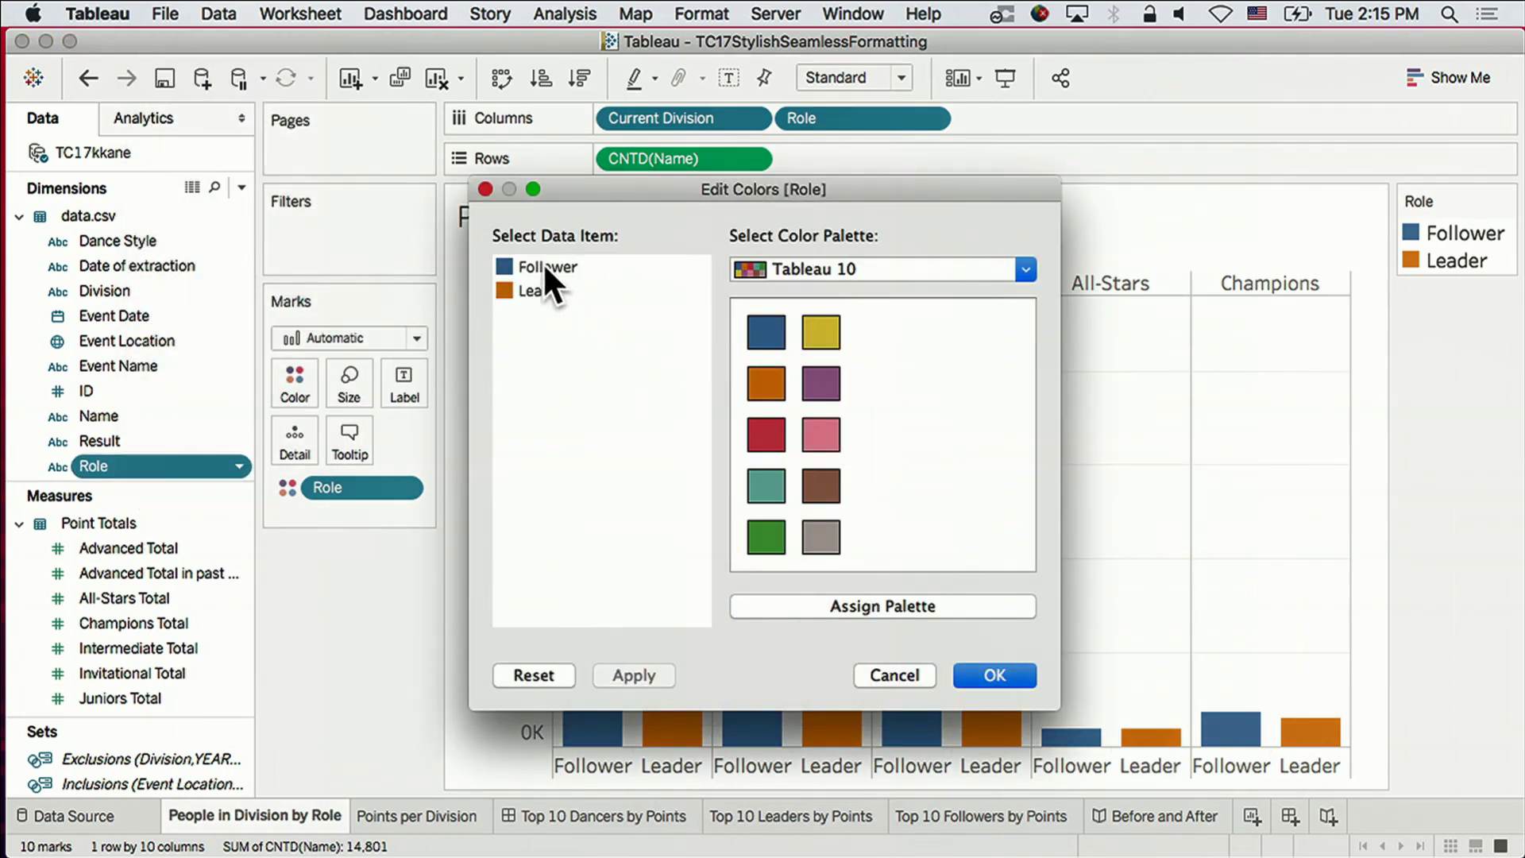
left_click(822, 434)
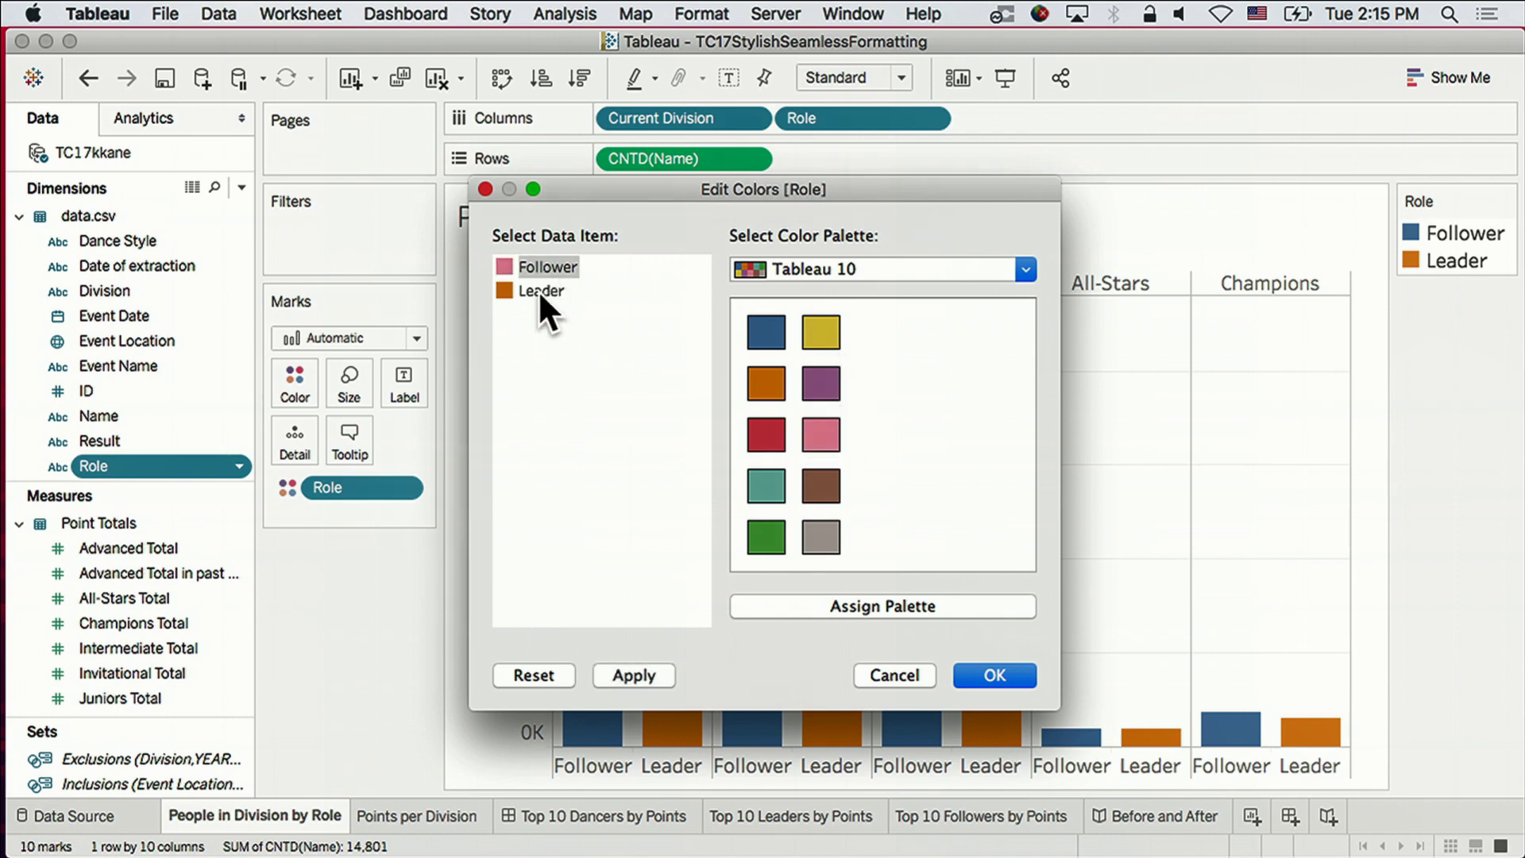
left_click(769, 333)
left_click(998, 675)
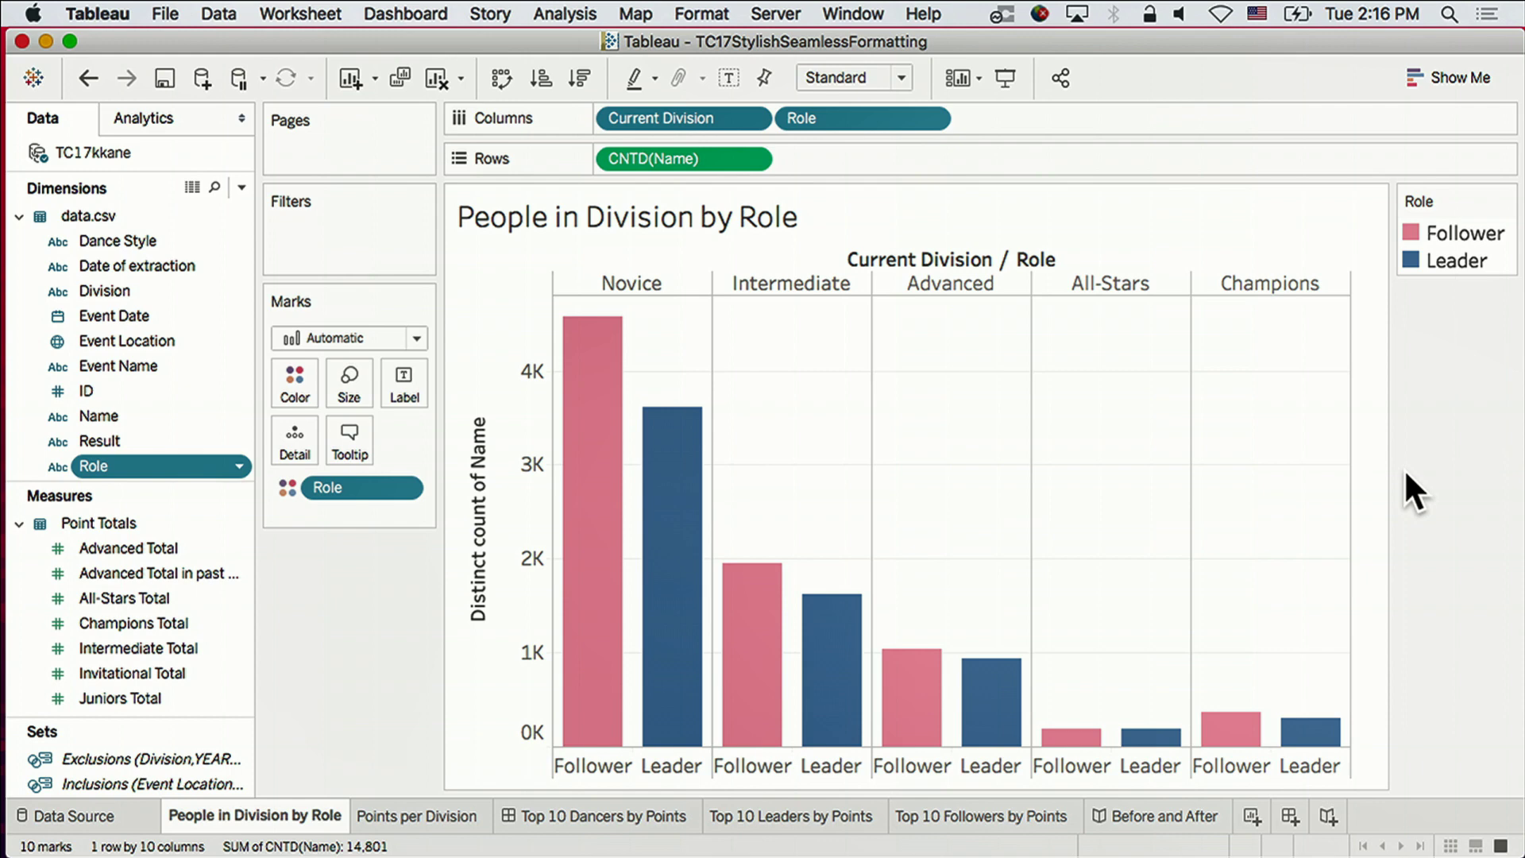
Set the font for all text in the workbook to MS PMincho through the workbook formatting.
left_click(718, 11)
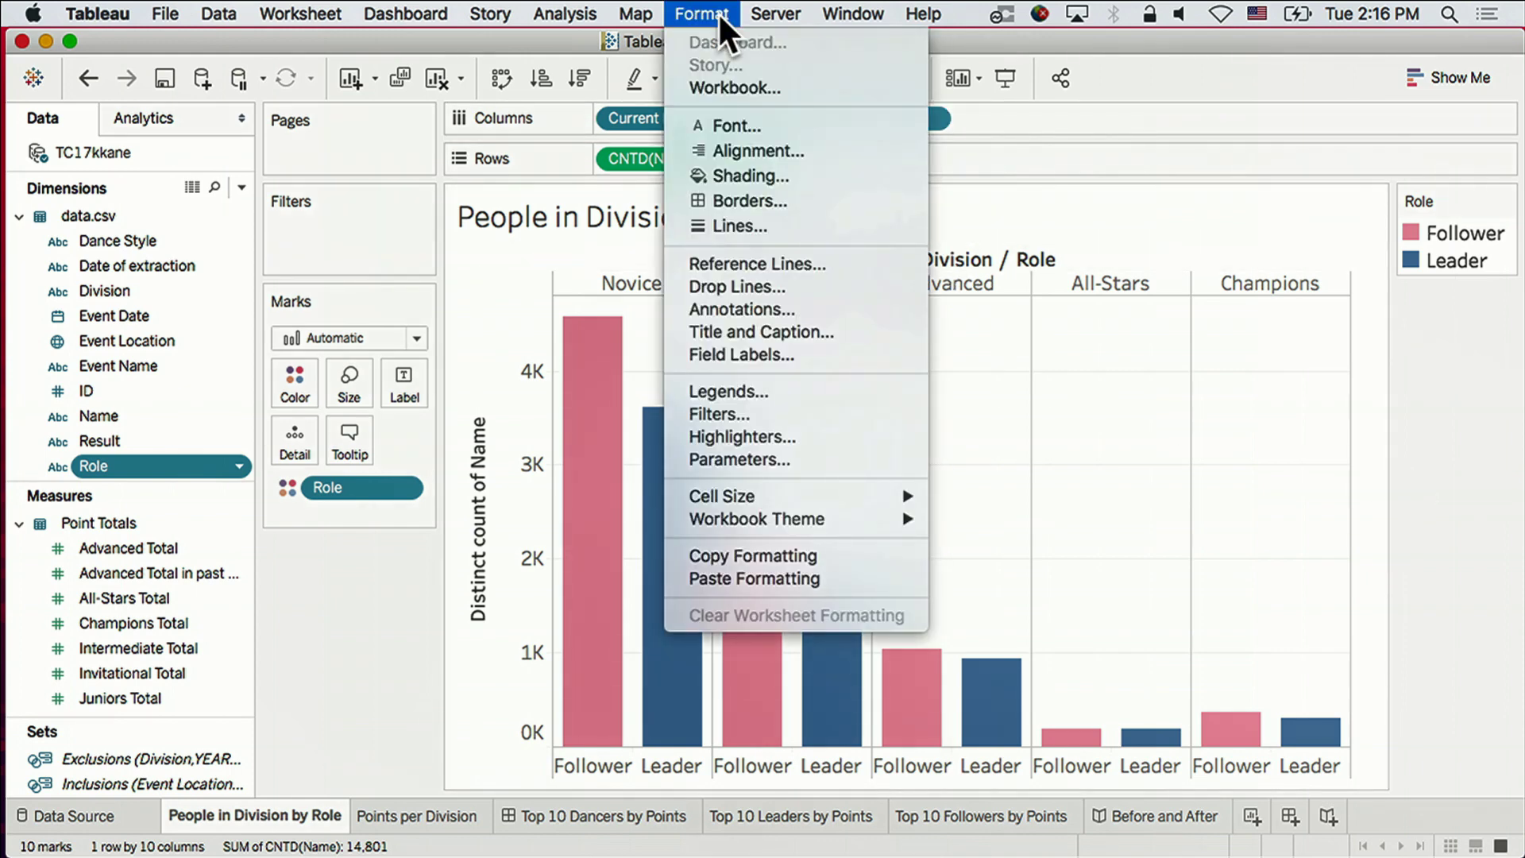
left_click(723, 87)
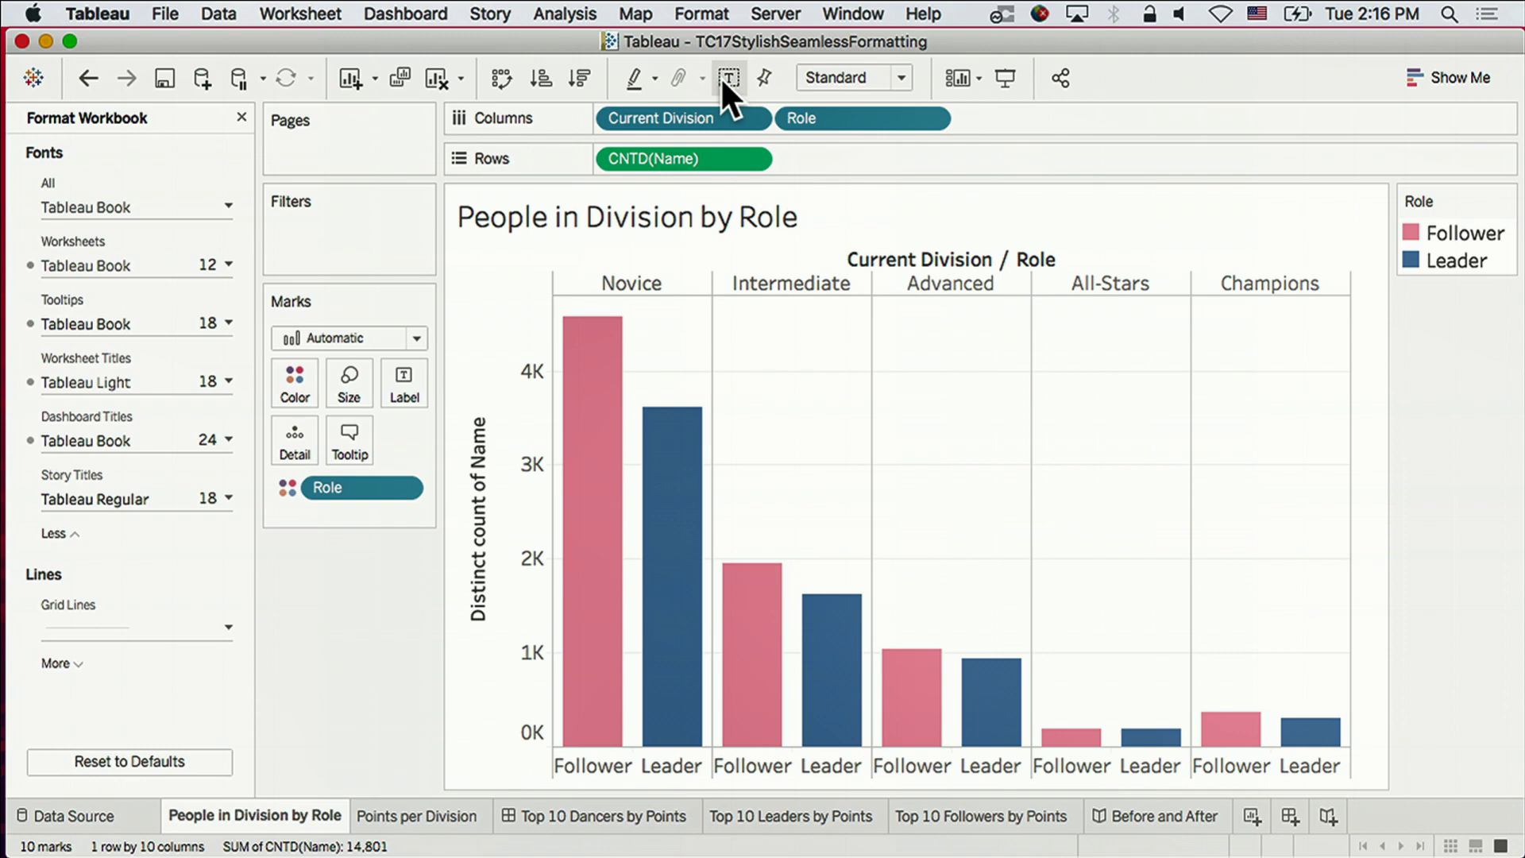
left_click(227, 206)
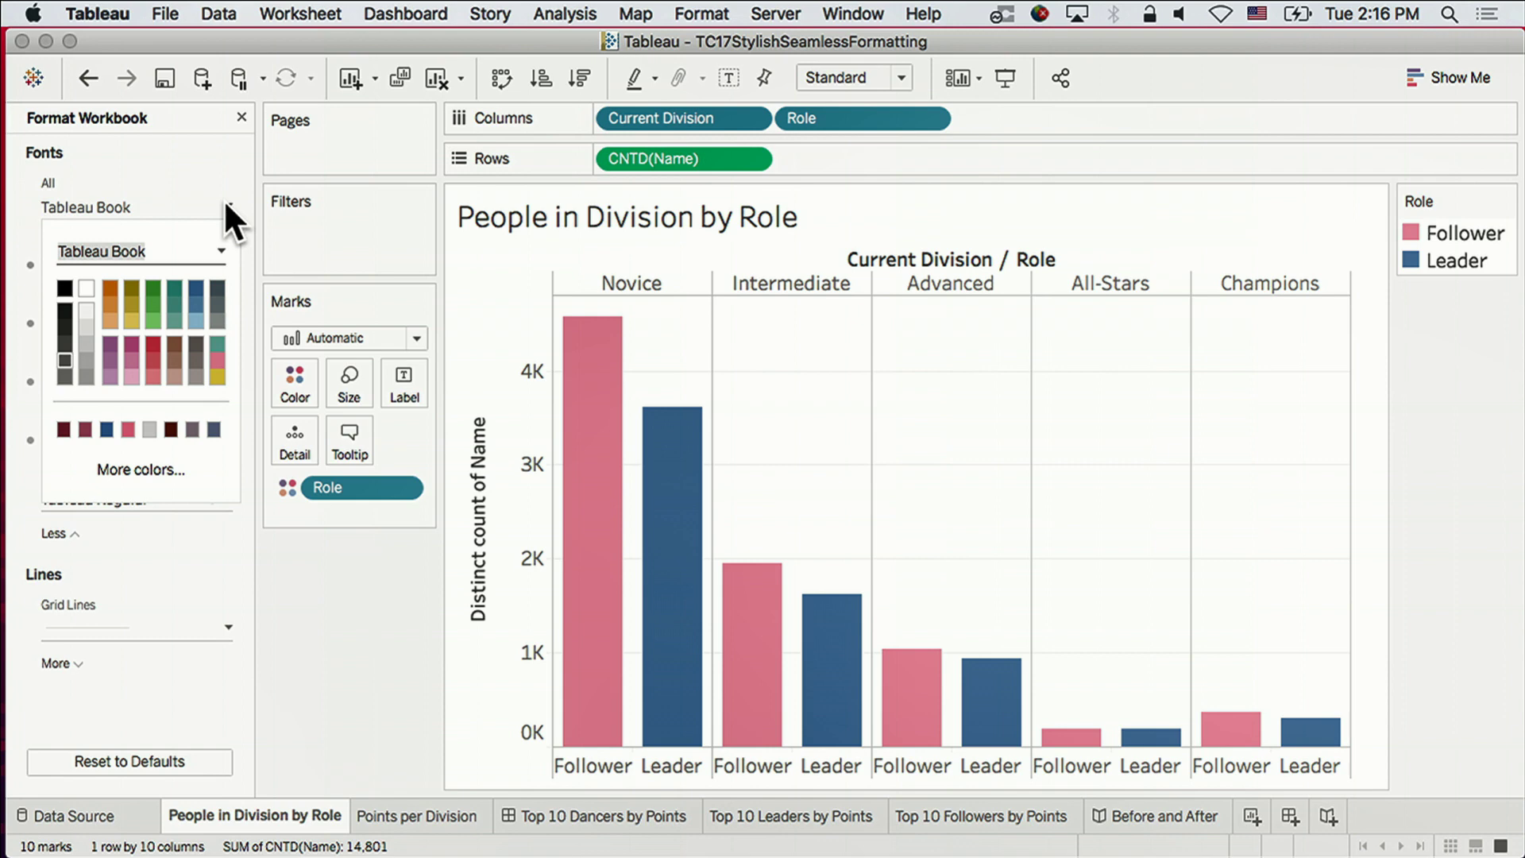
type("ms pmincho")
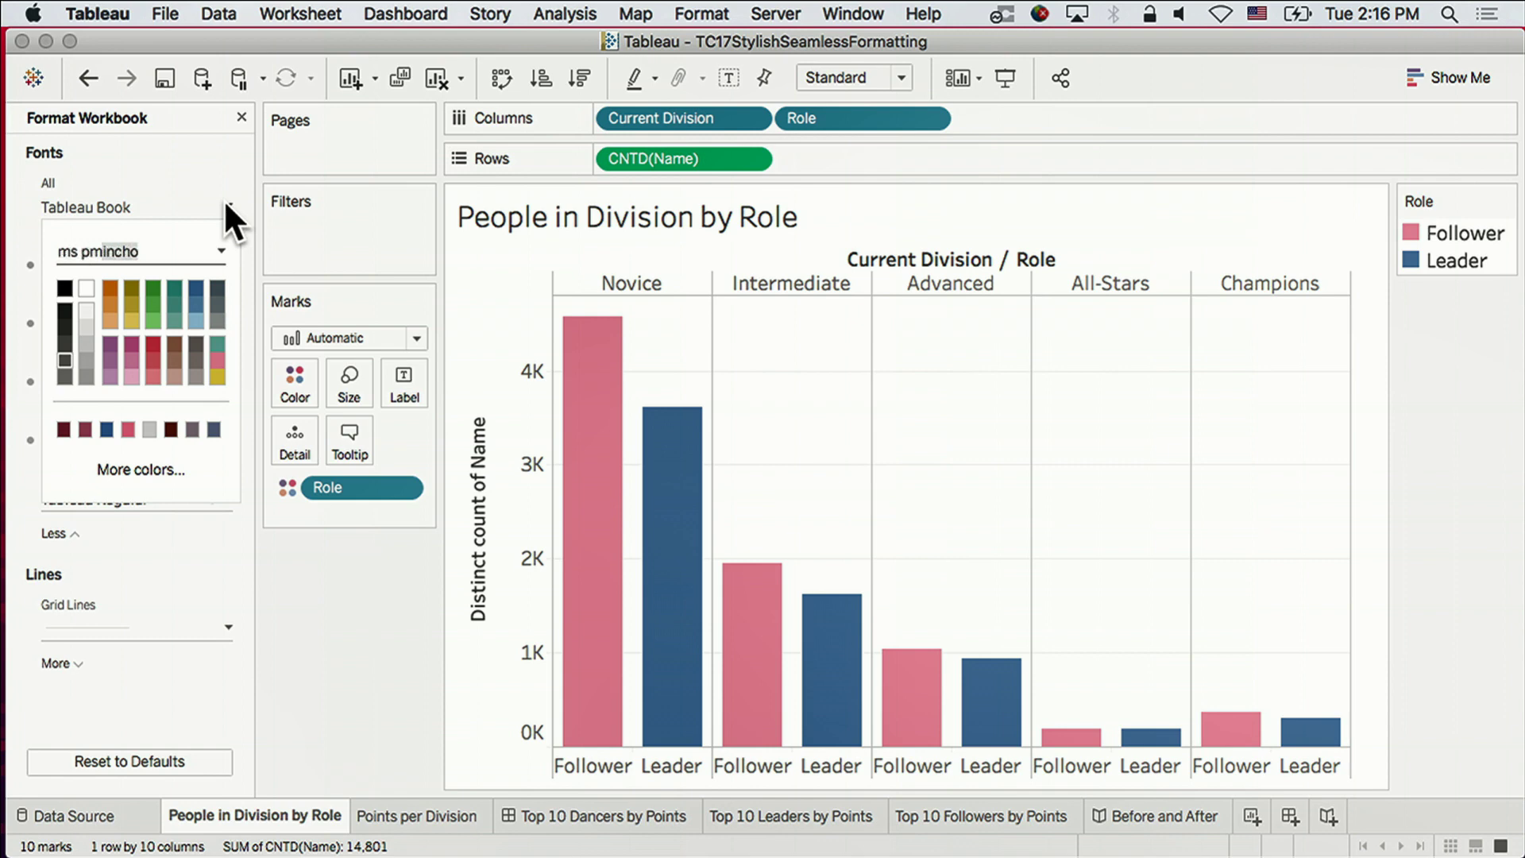
key("Return")
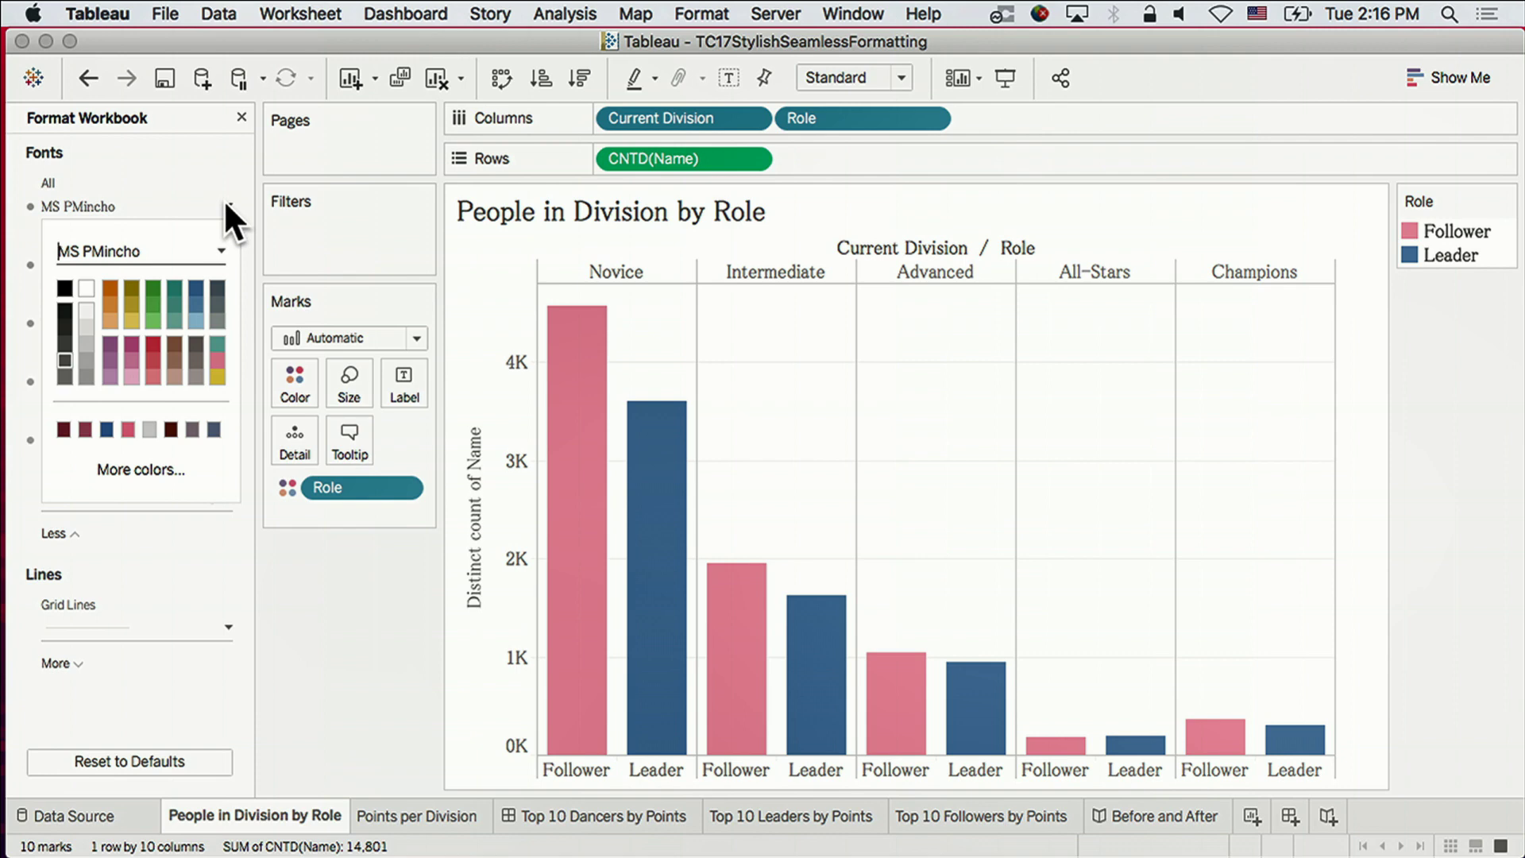
left_click(226, 204)
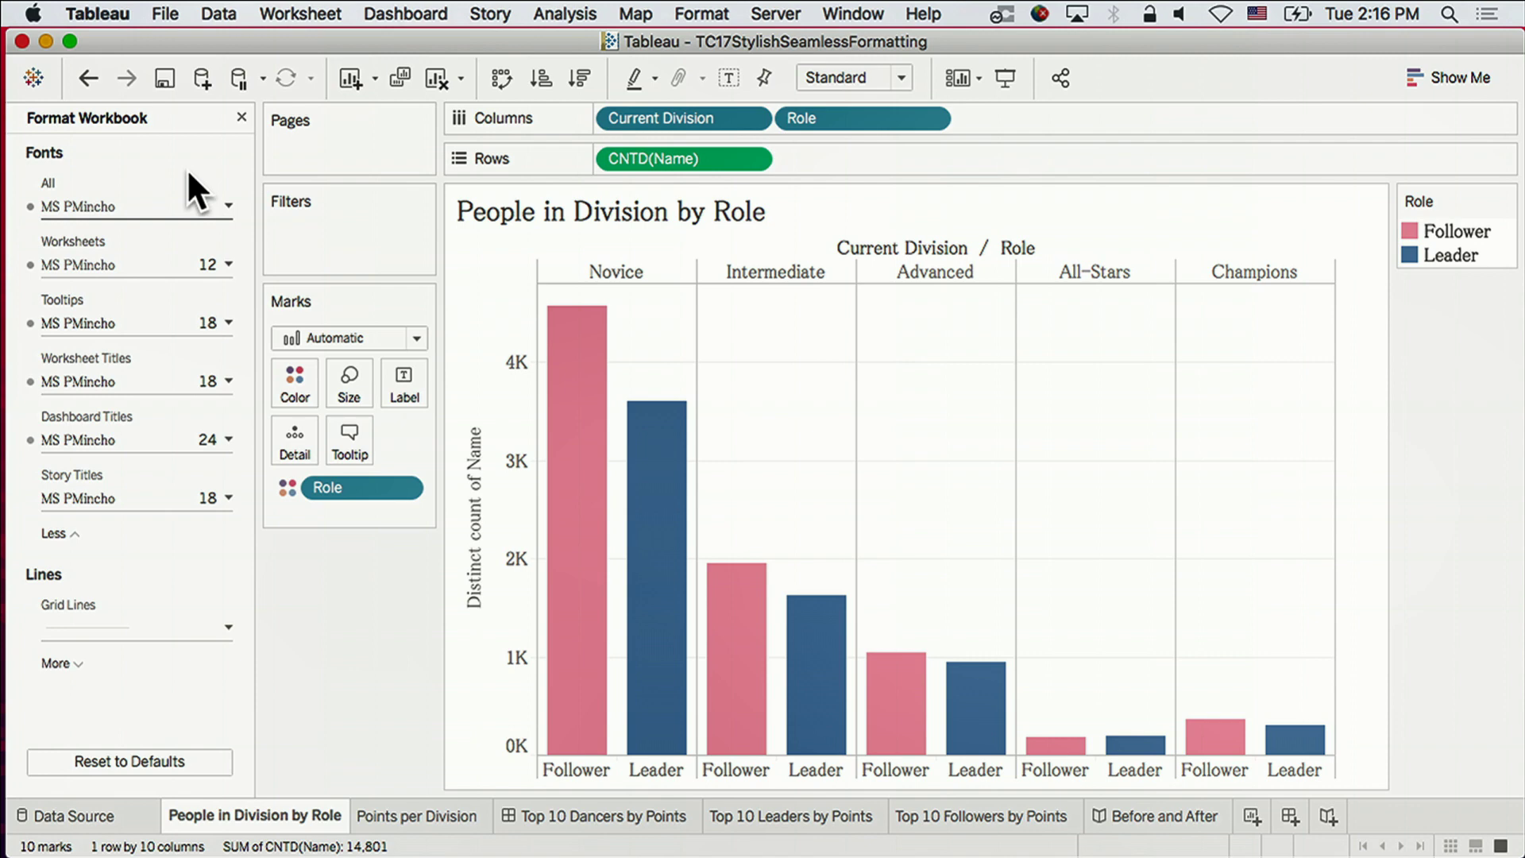
Set the workbook's worksheet title font to Kokonor and check it on the Top 10 Dancers by Points dashboard.
left_click(193, 372)
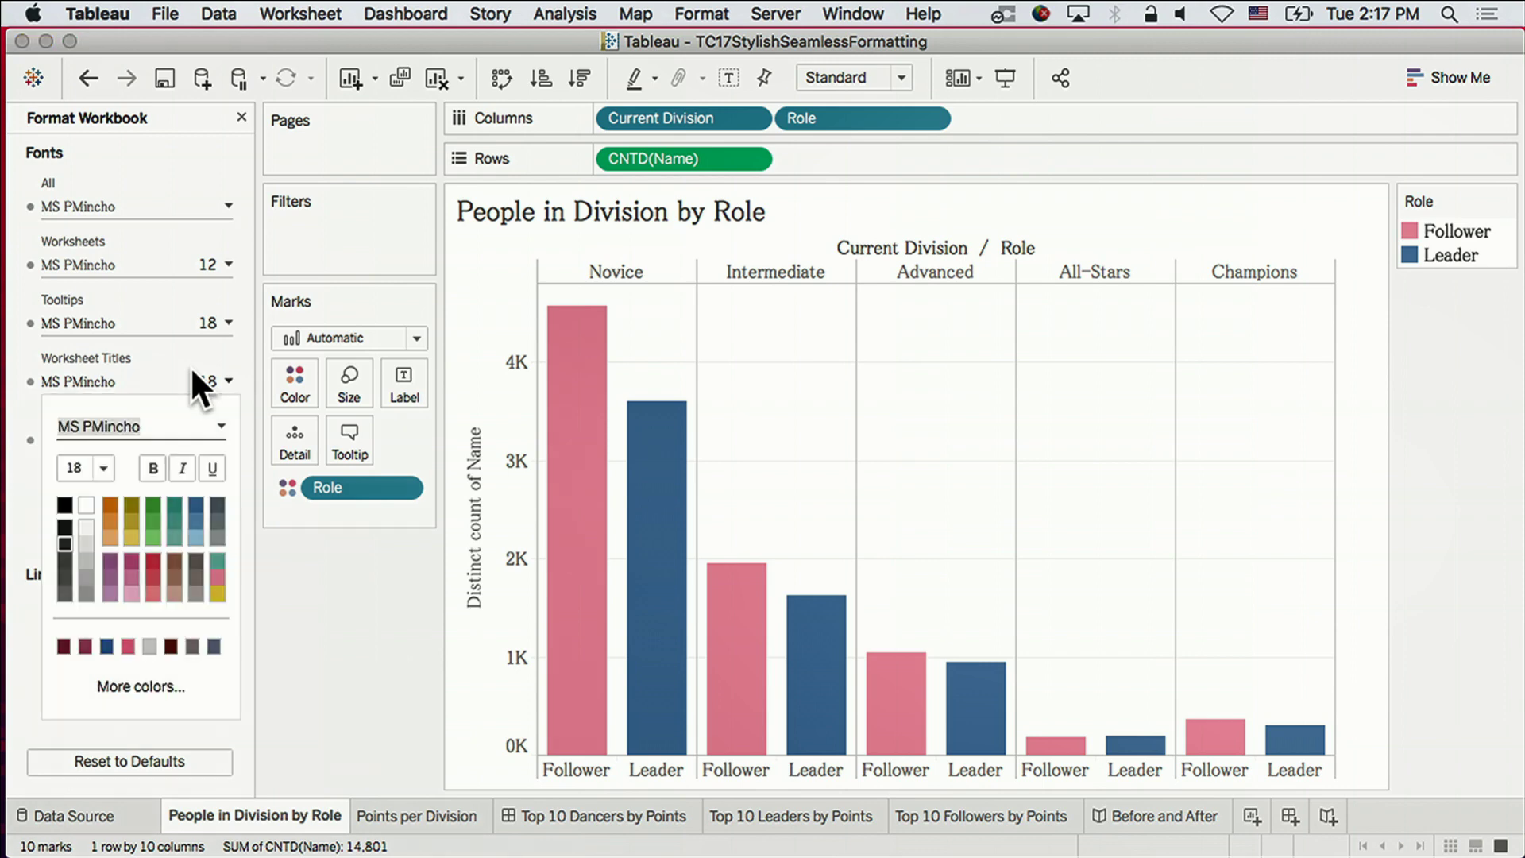
type("kokonor")
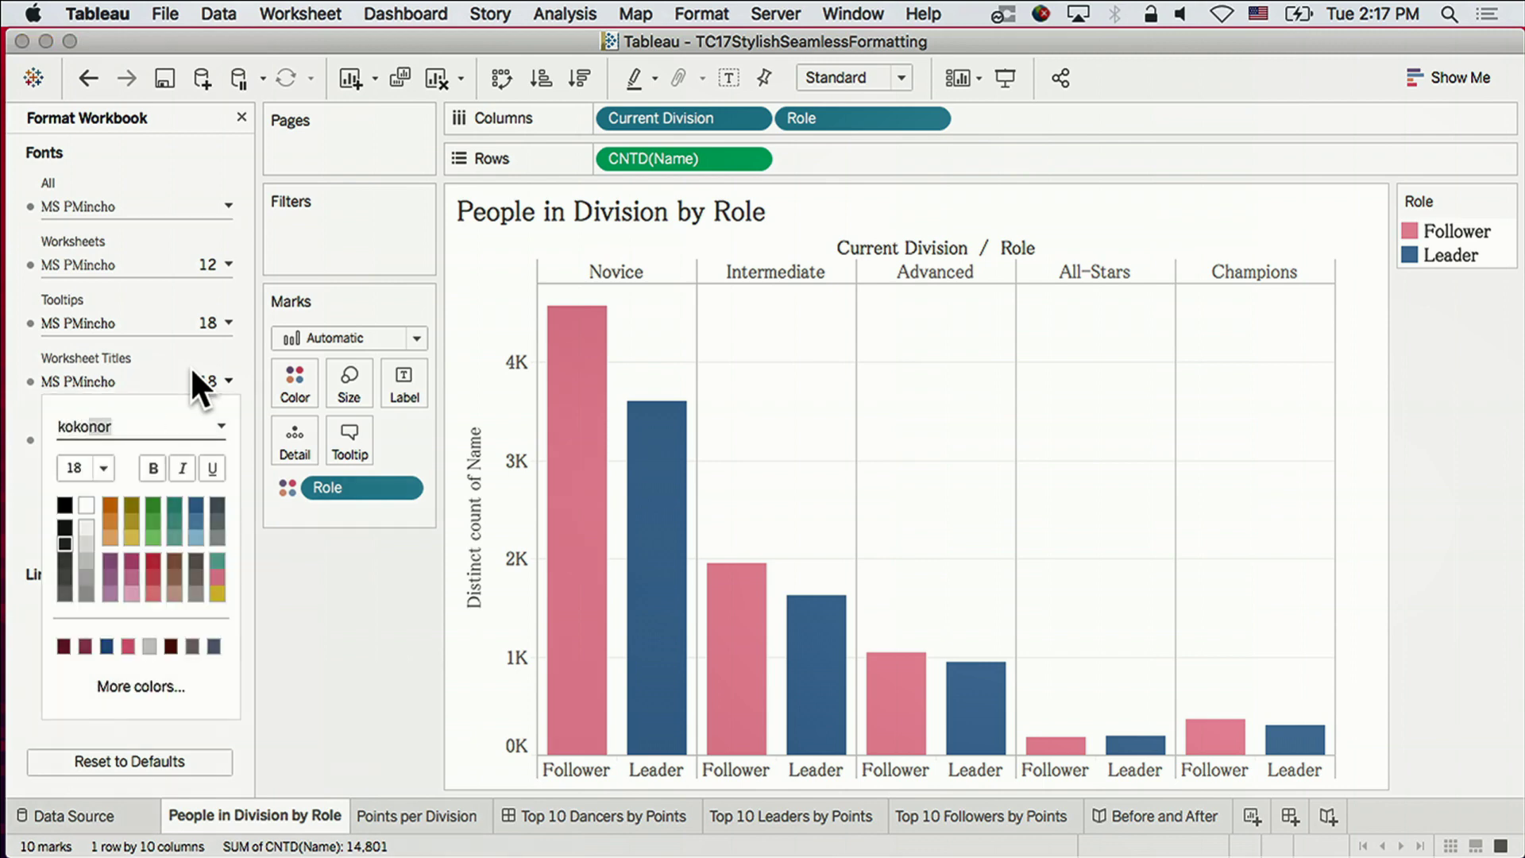
key("Return")
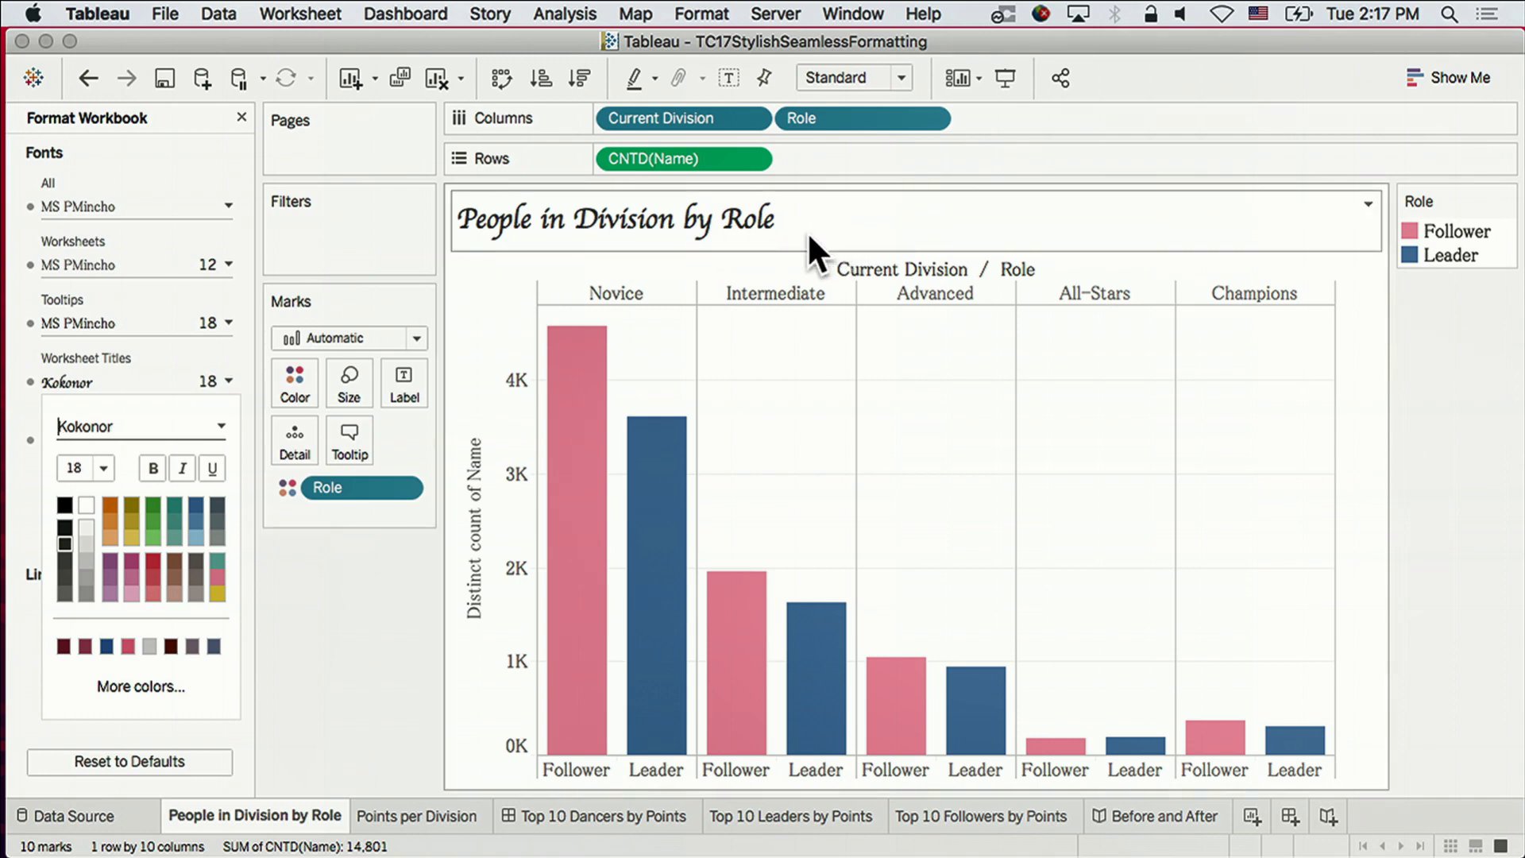
left_click(607, 818)
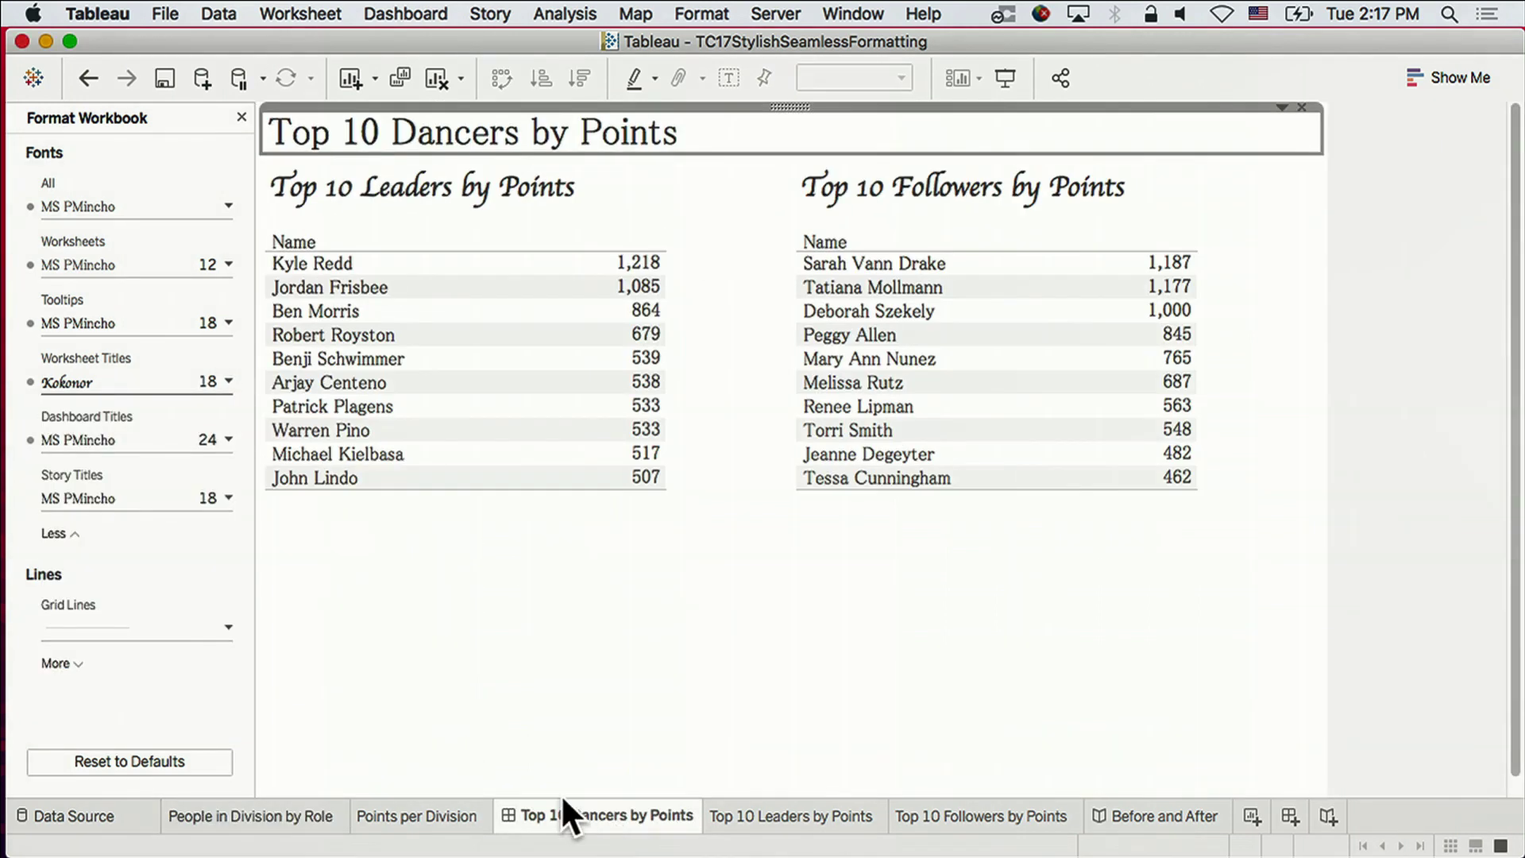
Set the workbook's dashboard title font to Kokonor and return to the People in Division by Role worksheet.
left_click(133, 433)
type("kokonor")
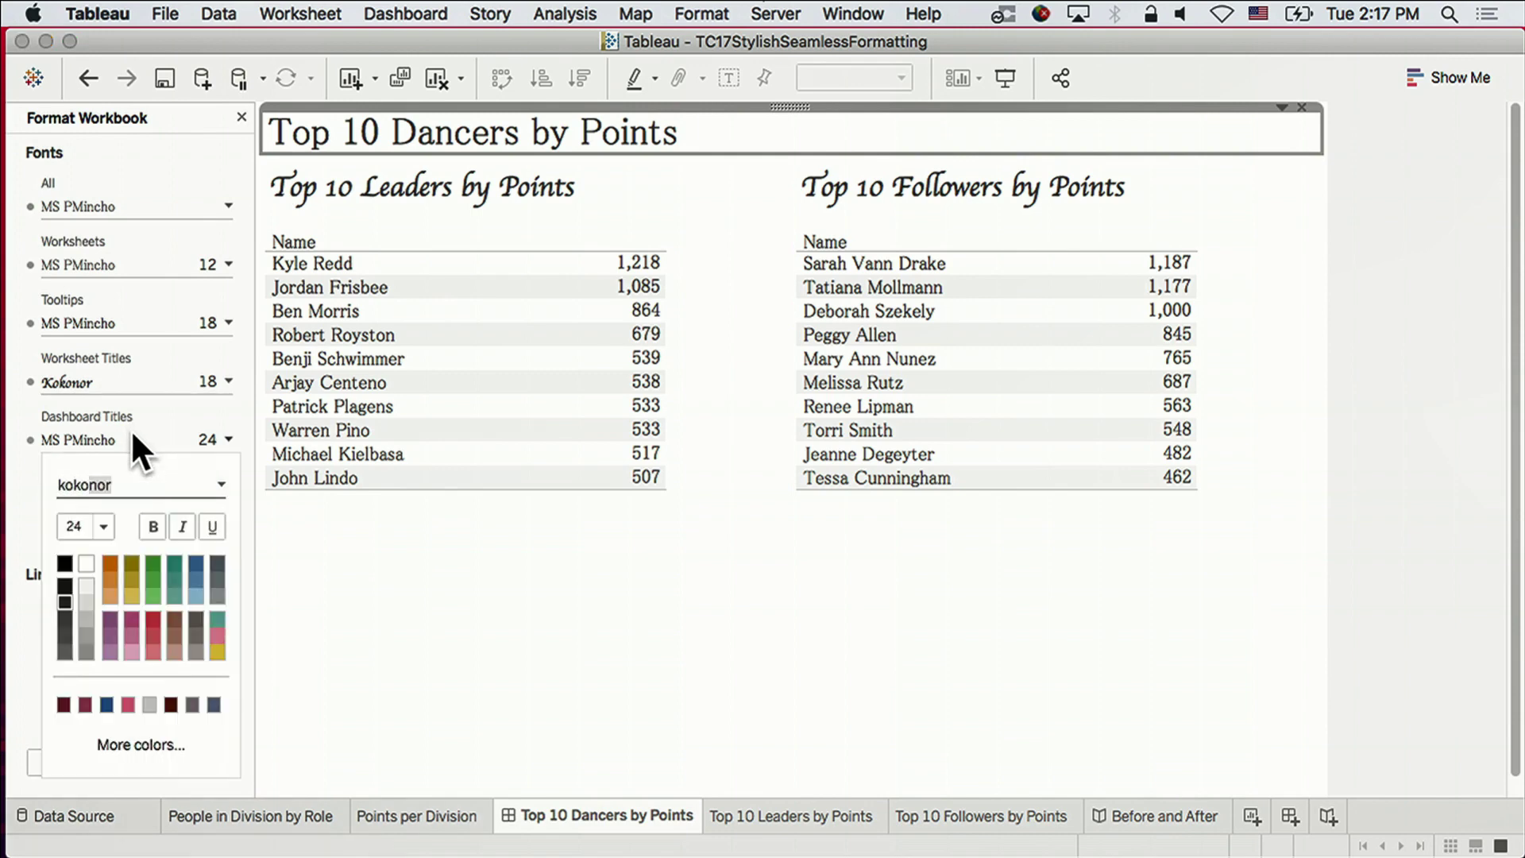
key("Return")
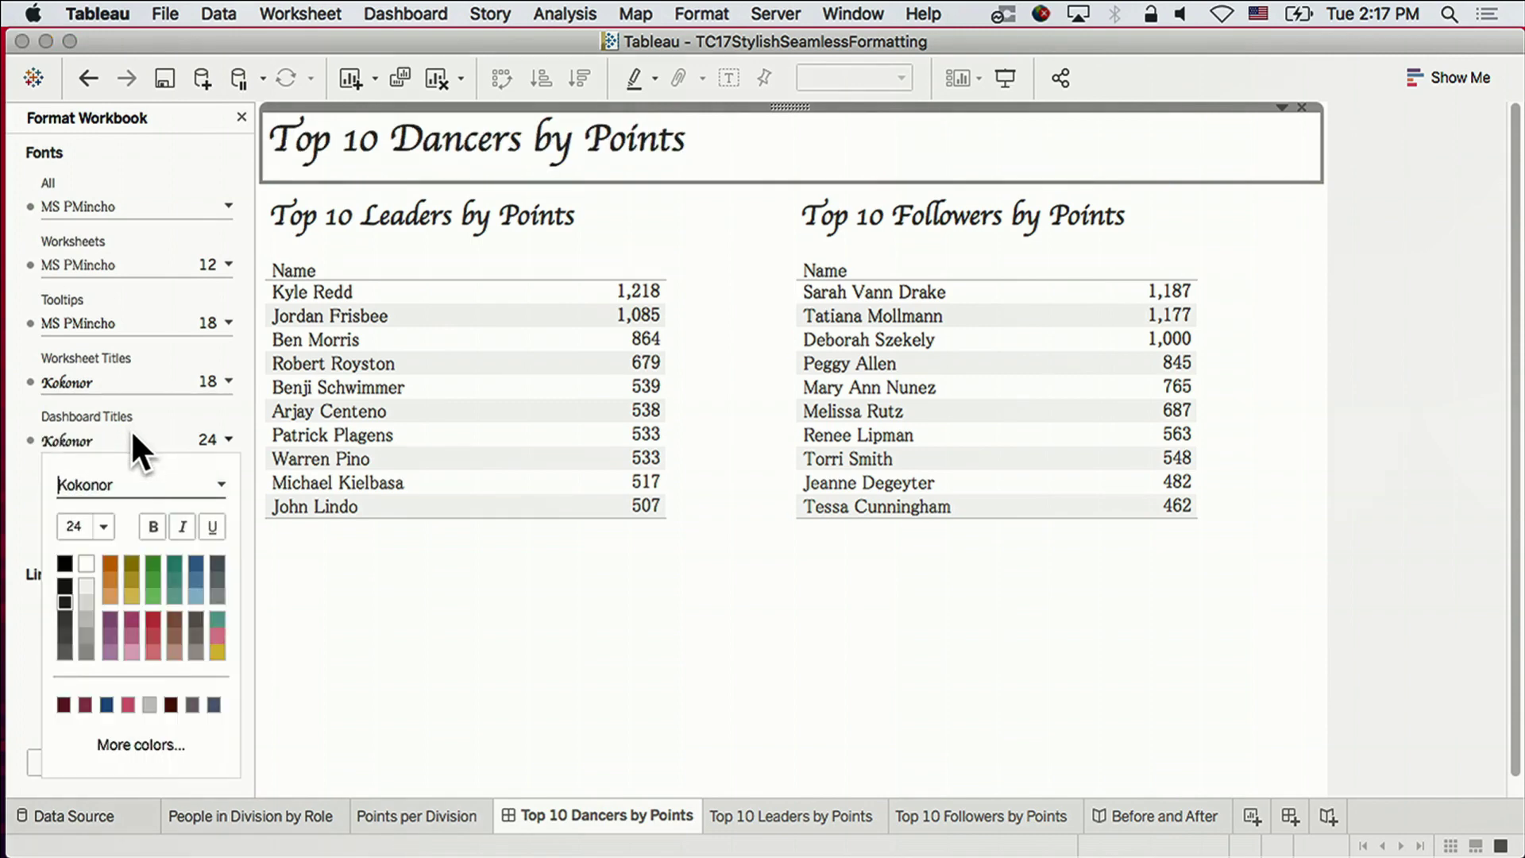
left_click(408, 812)
left_click(278, 812)
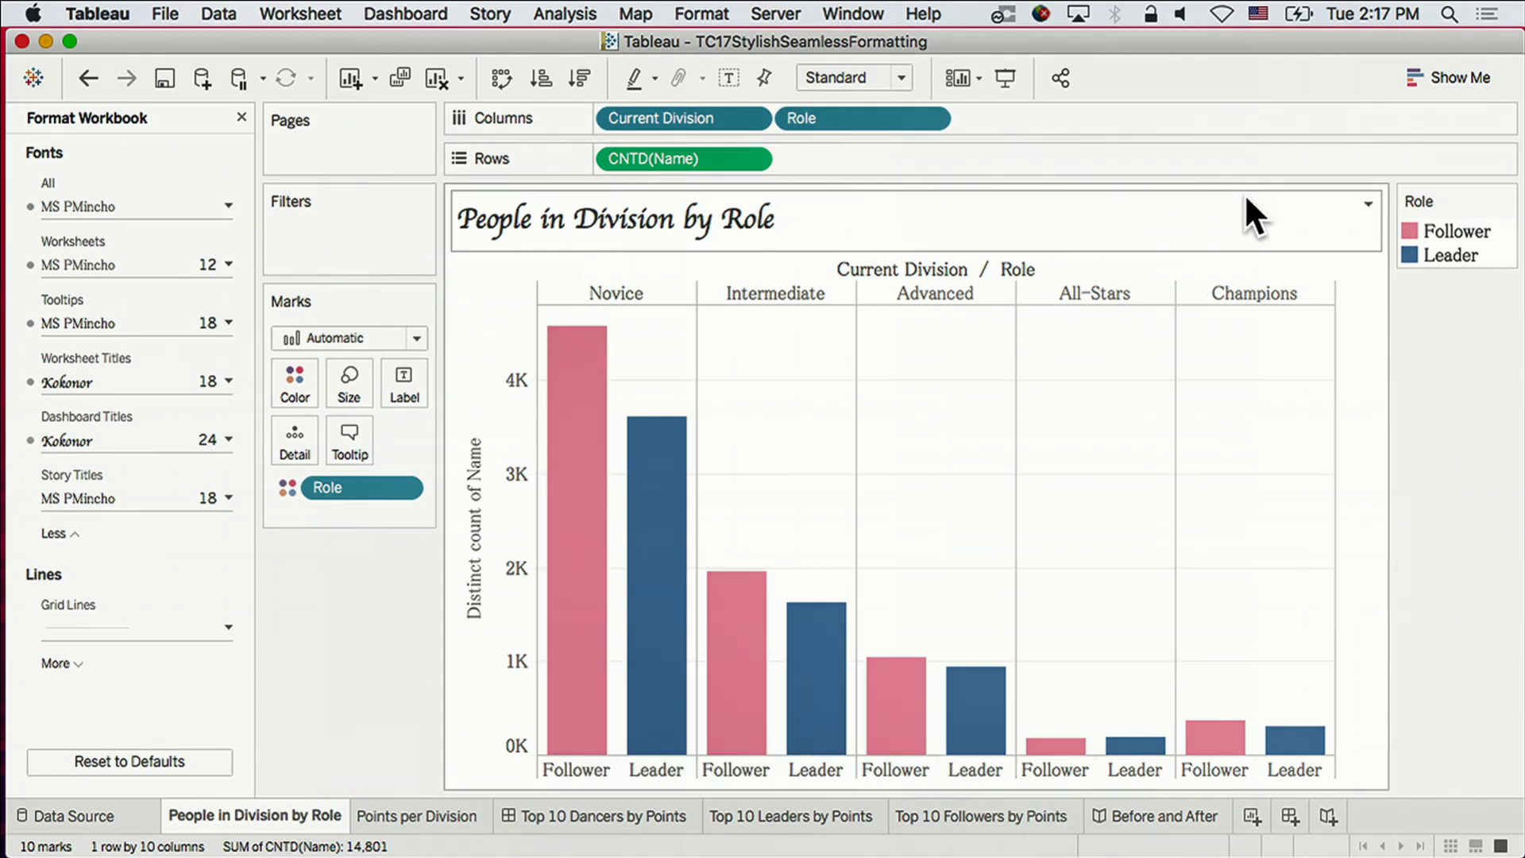
key("super+Tab")
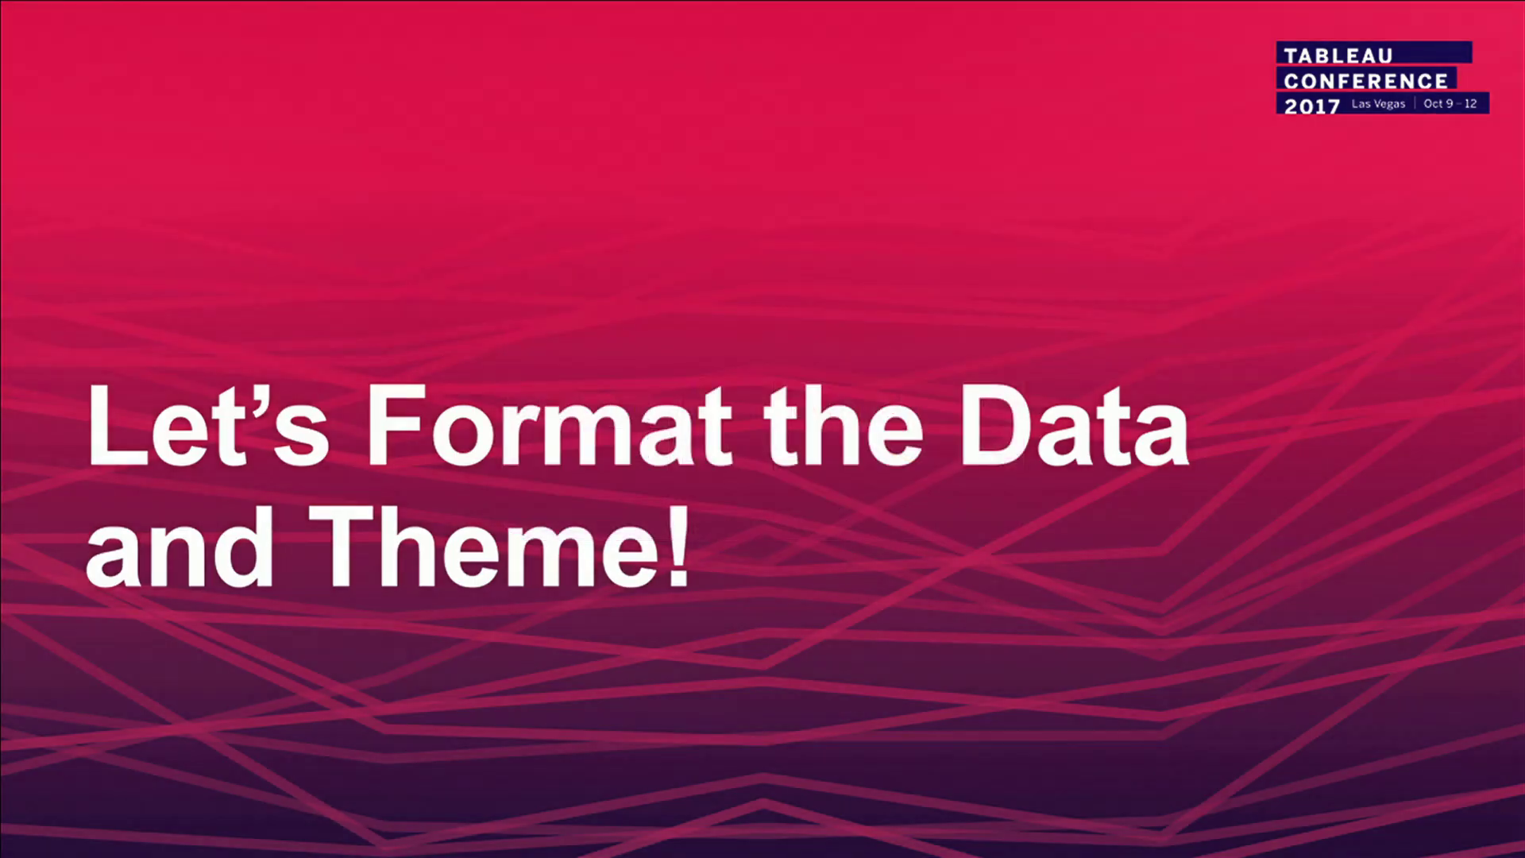
key("Right")
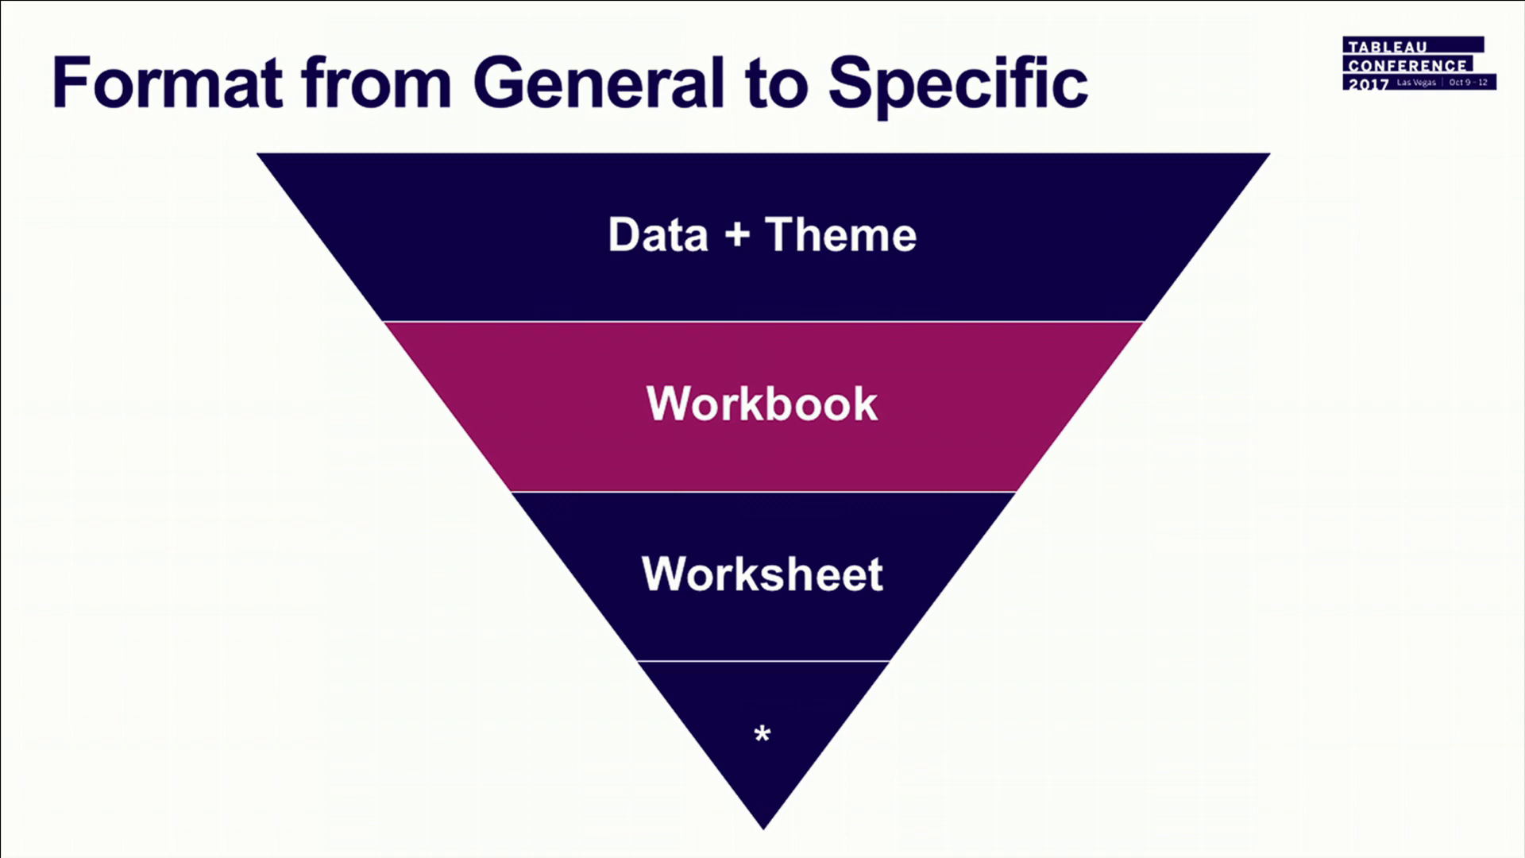
key("Right")
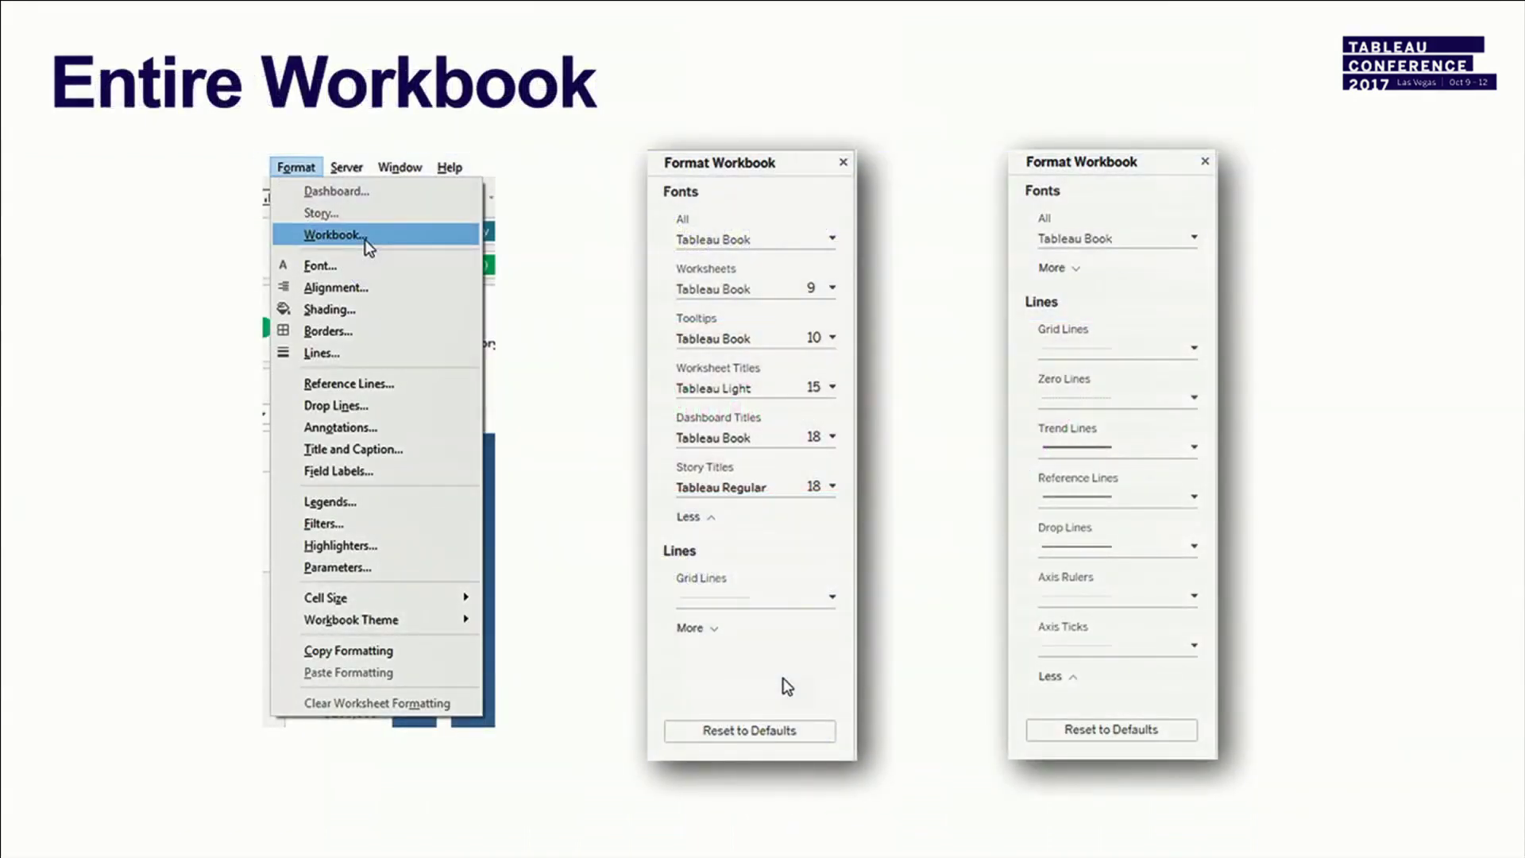
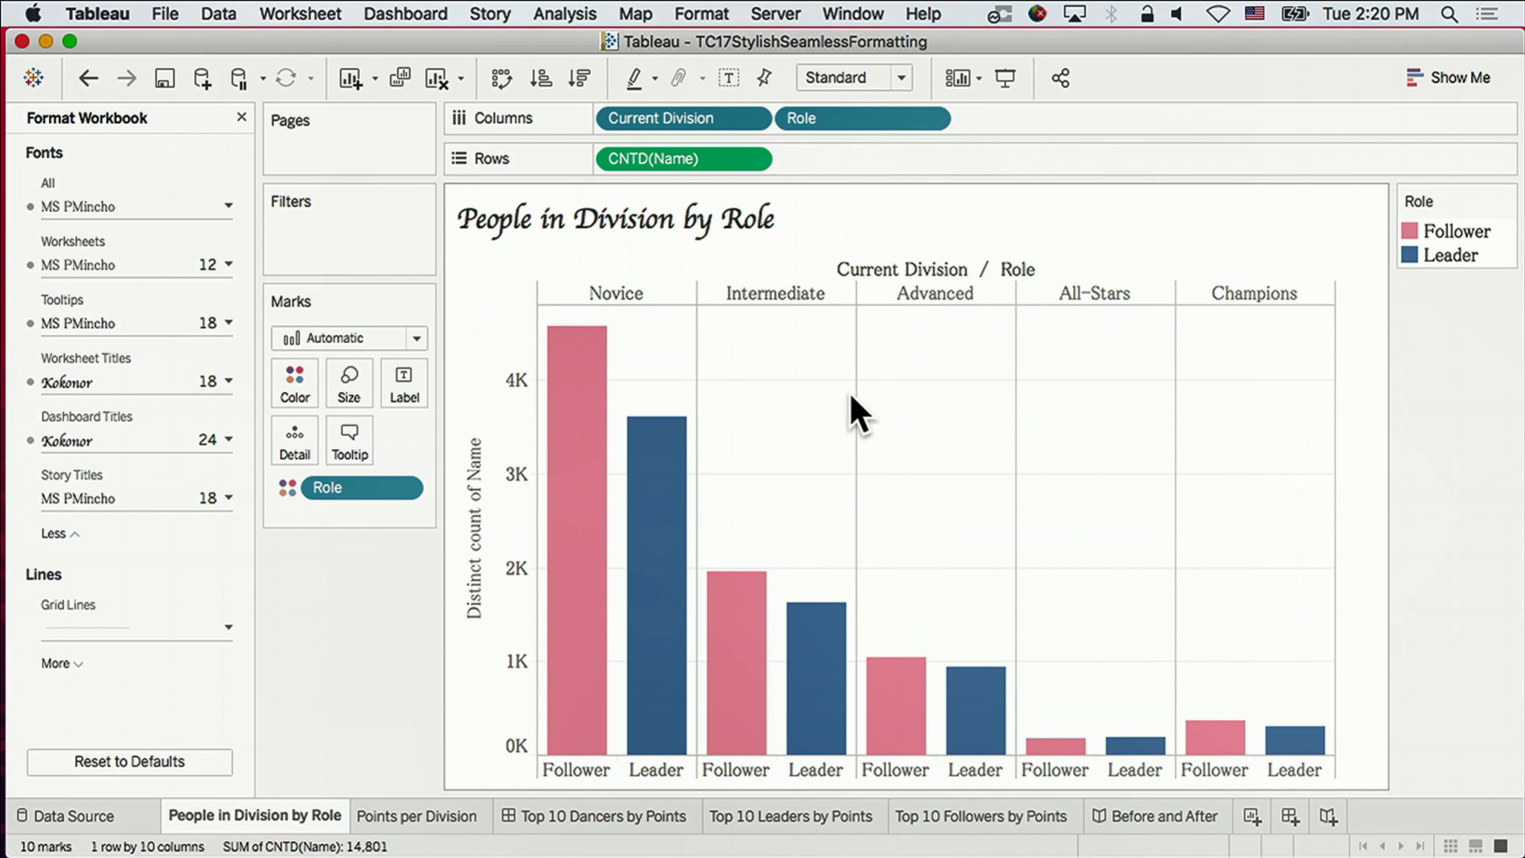
Try the Kokonor font on all headers of the People in Division by Role worksheet and undo it.
left_click(707, 10)
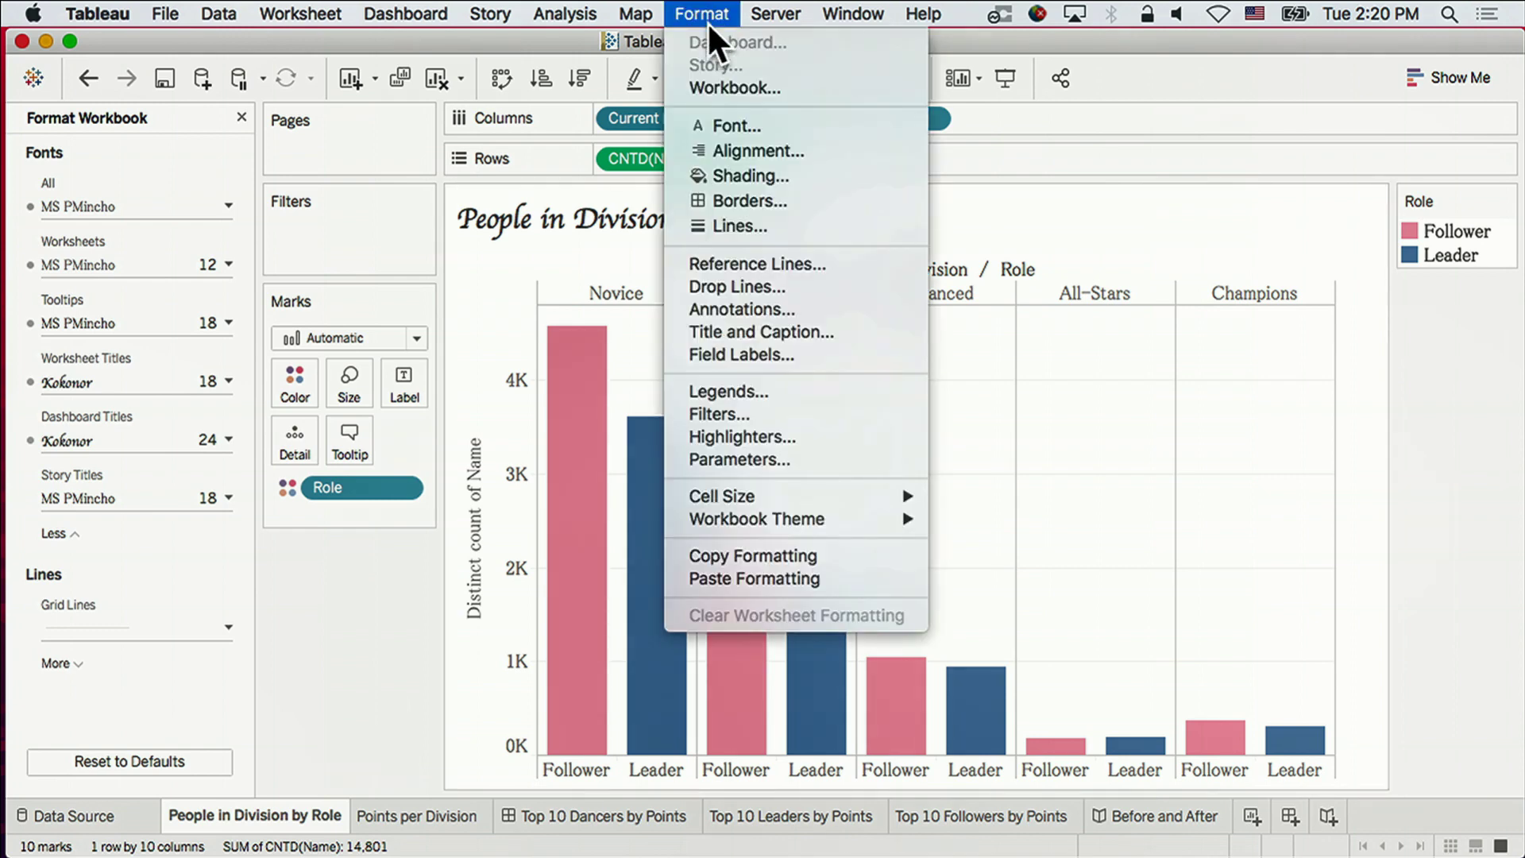
left_click(737, 121)
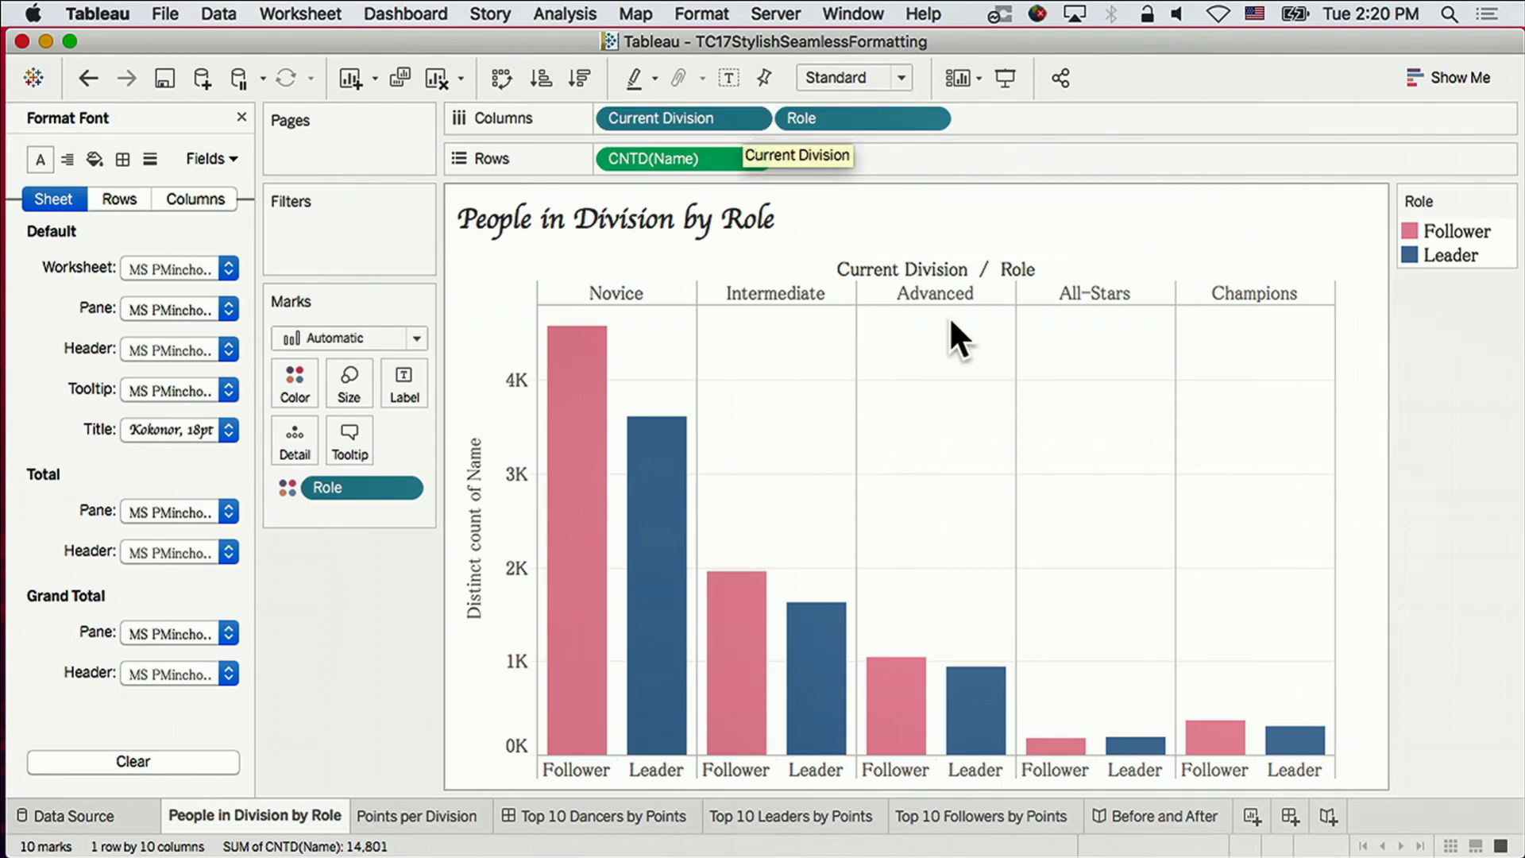
left_click(224, 350)
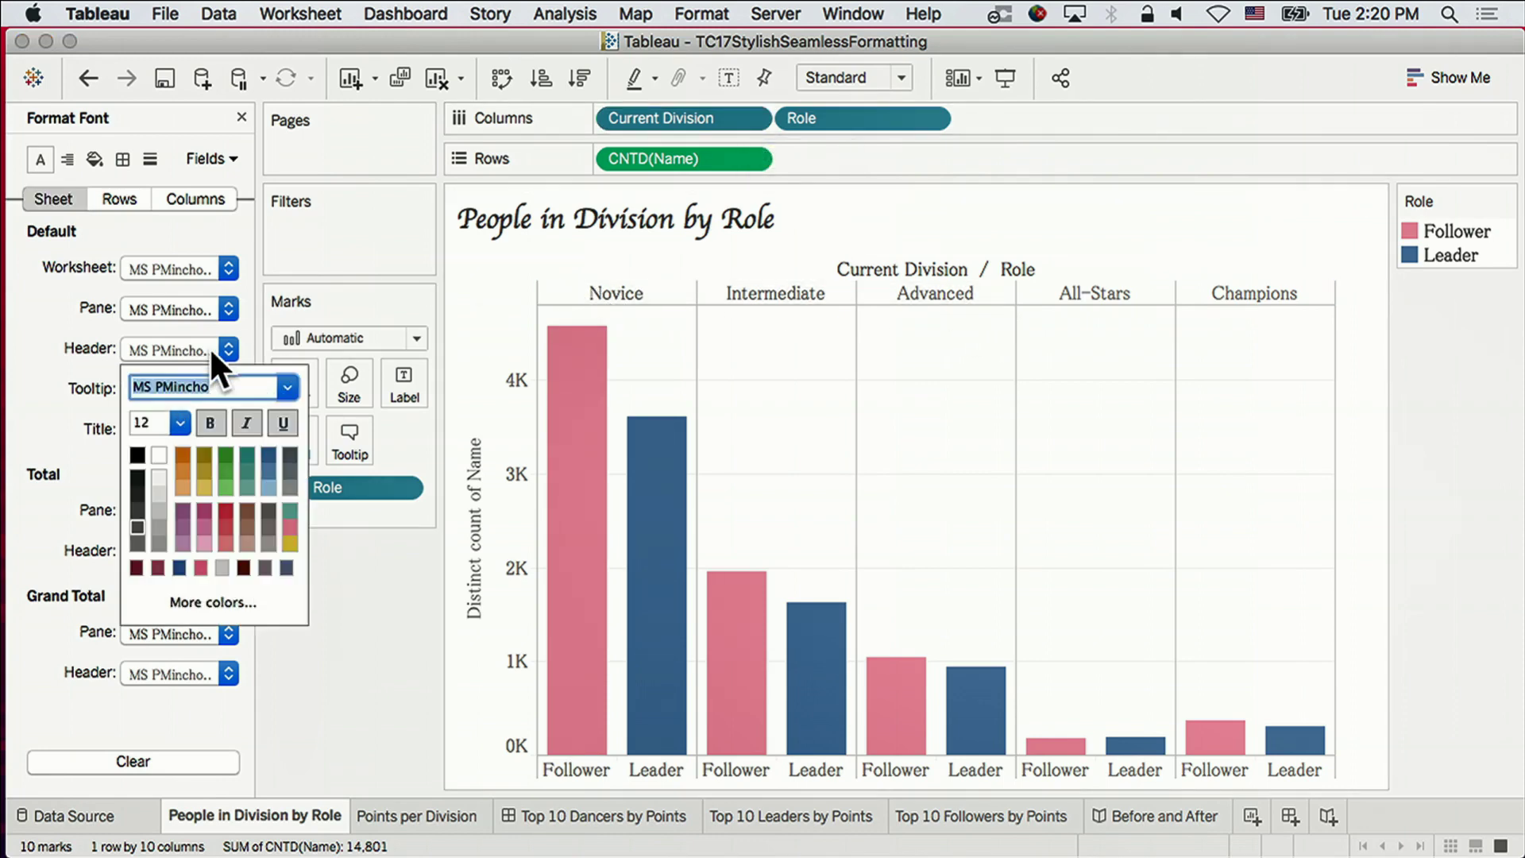
type("Kokonor")
key("Return")
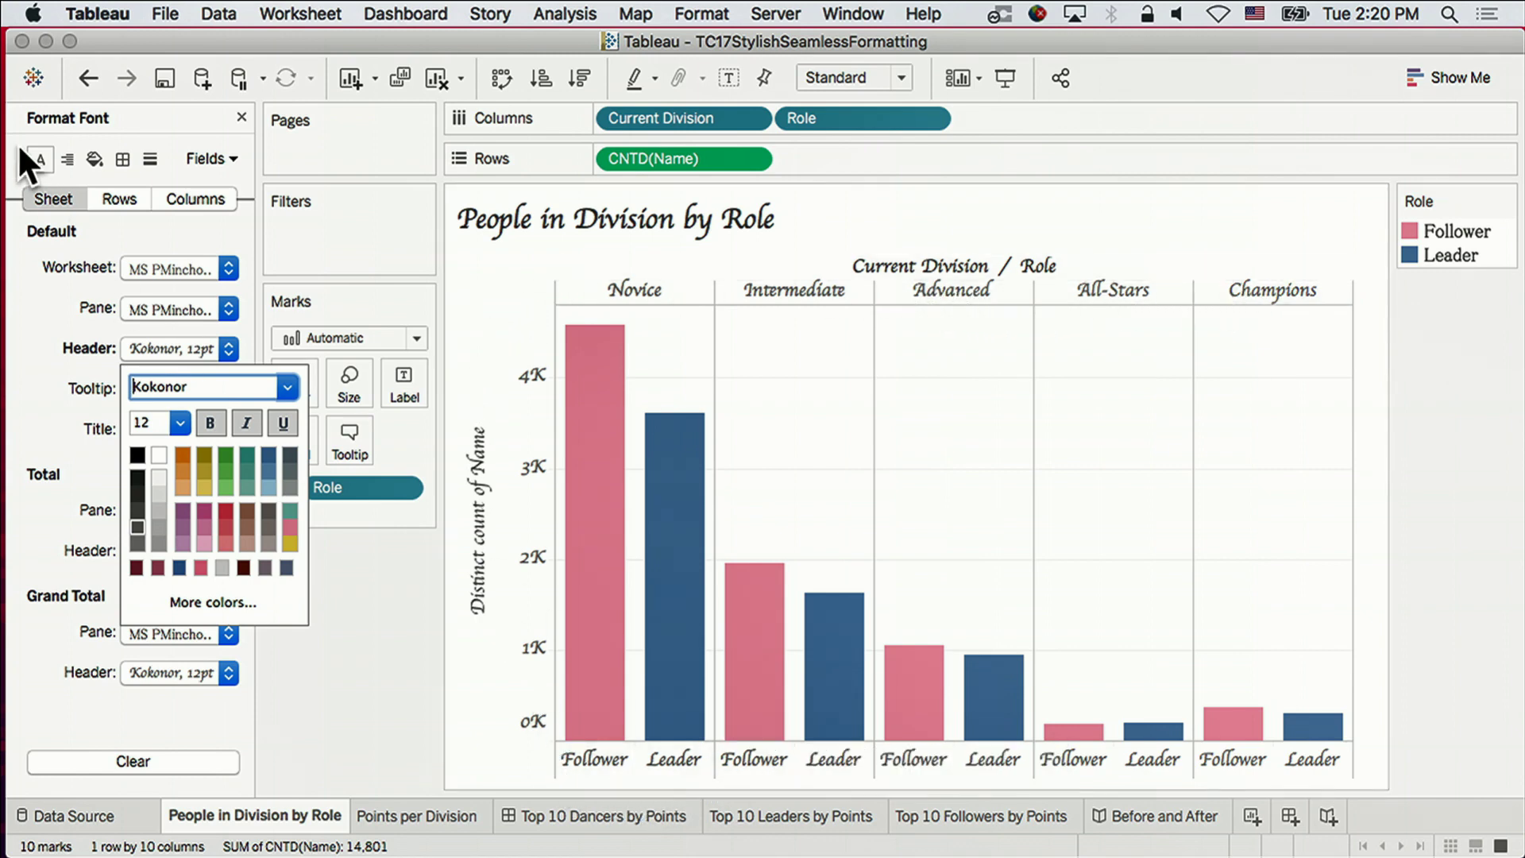
left_click(79, 78)
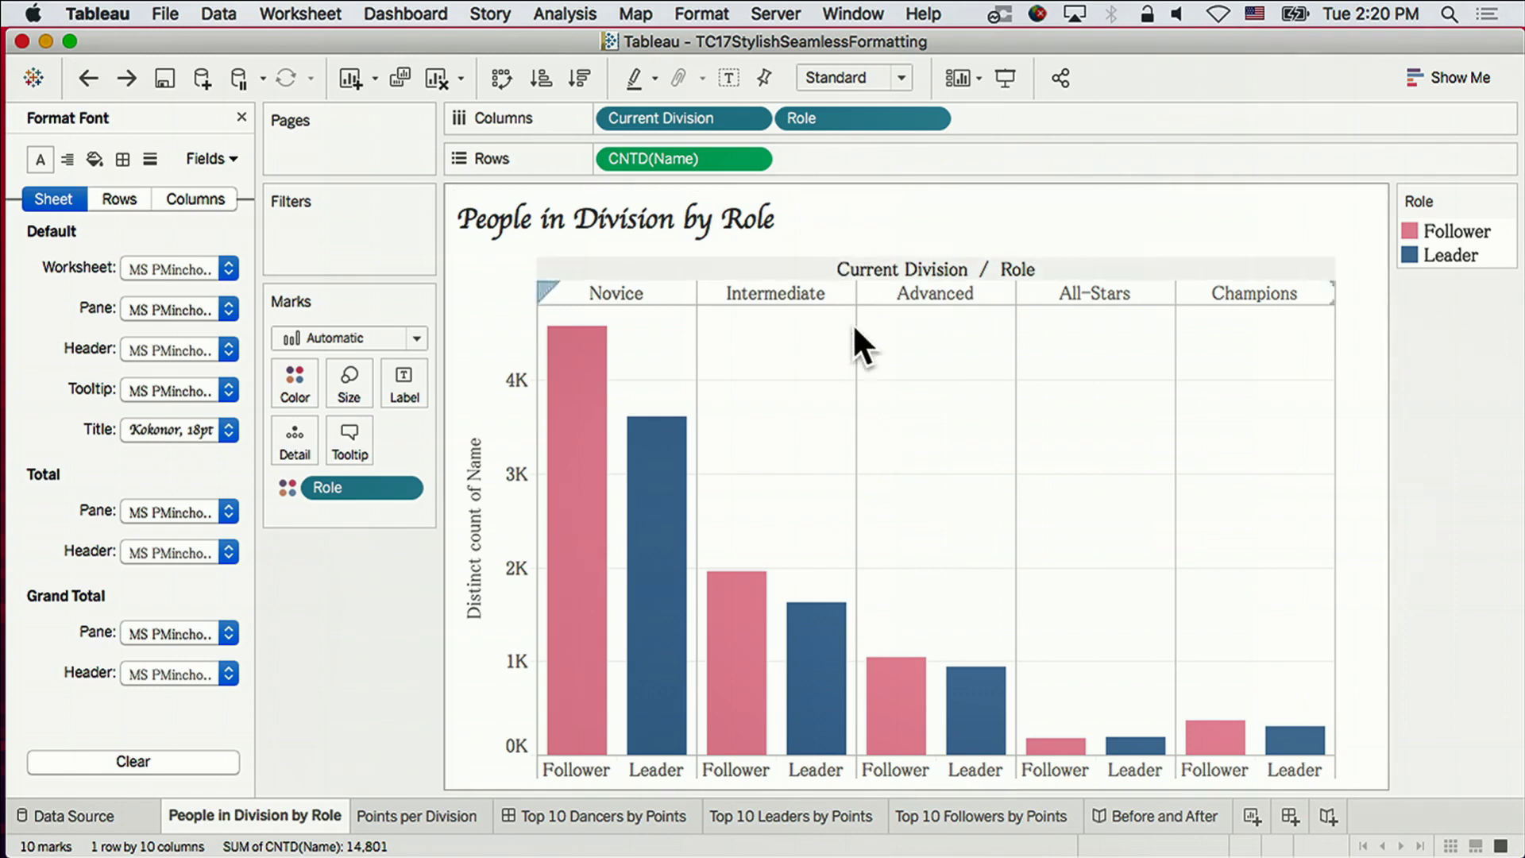
Set the font of only the Current Division field's headers to Kokonor.
right_click(798, 292)
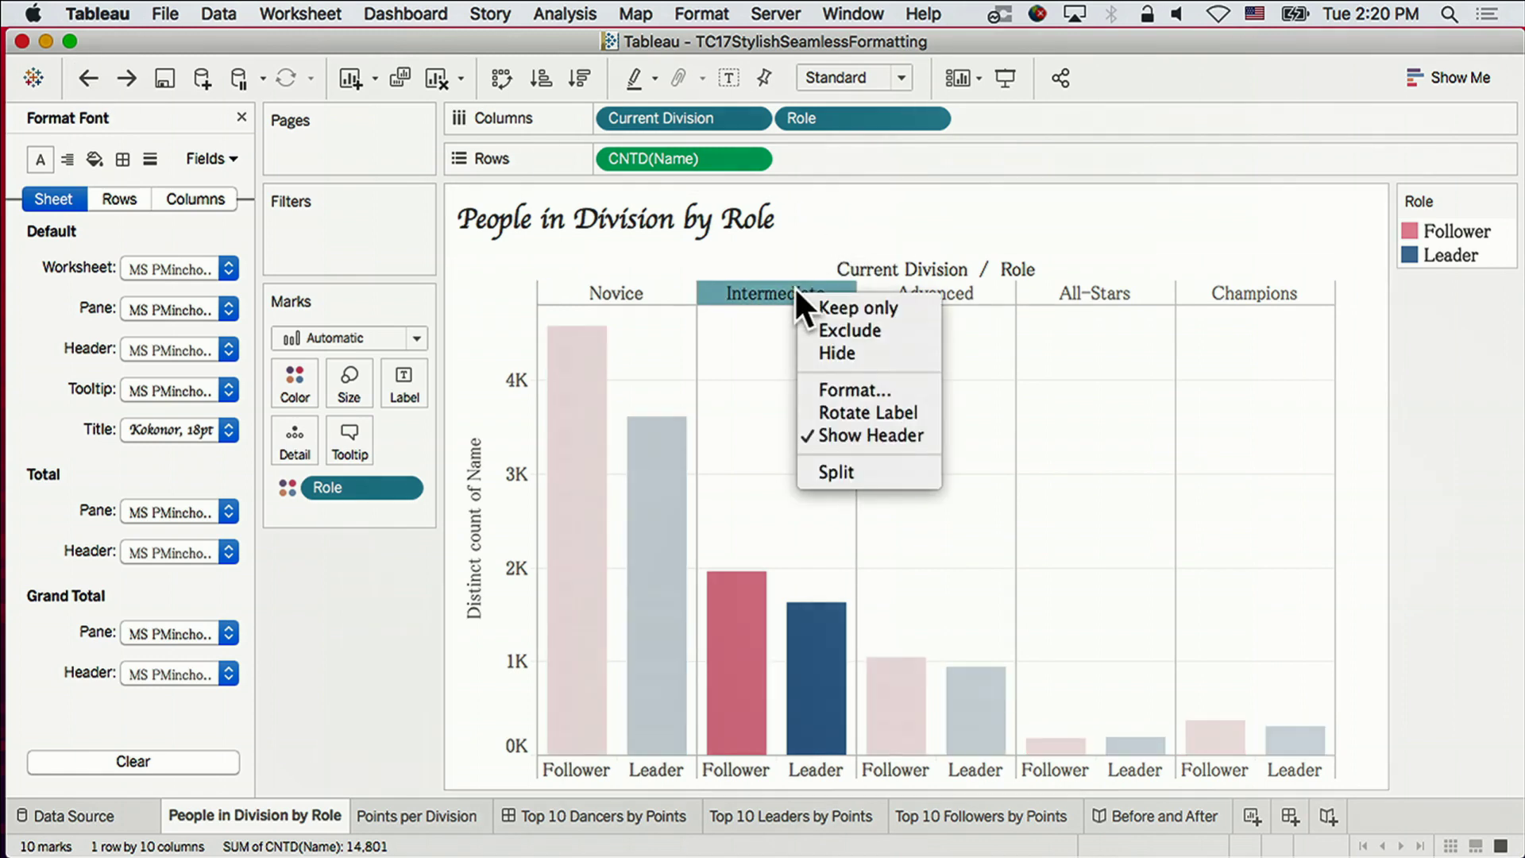
left_click(846, 390)
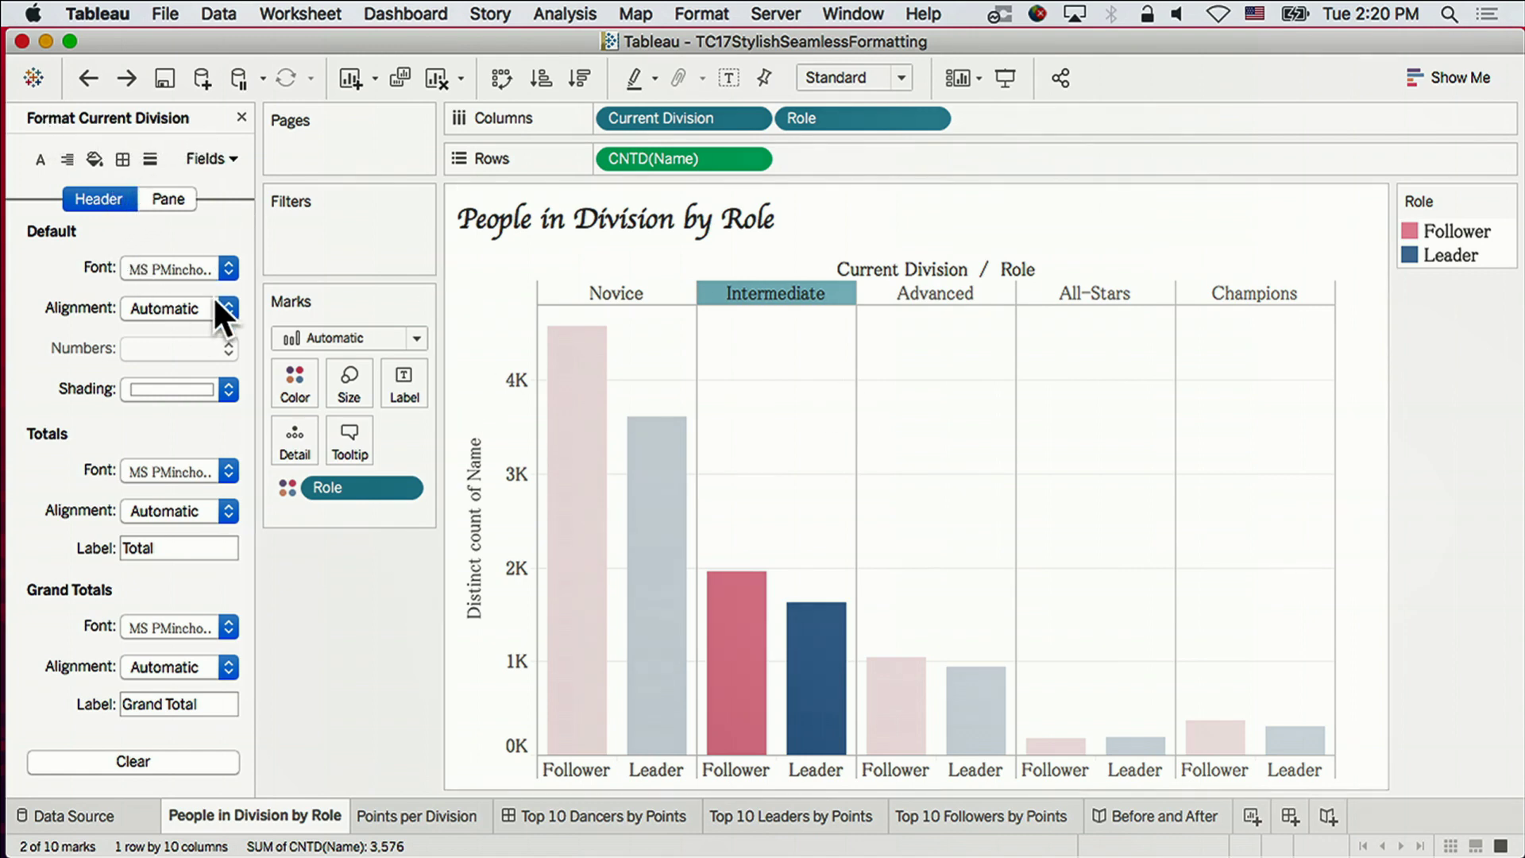
left_click(215, 262)
type("Kokonor")
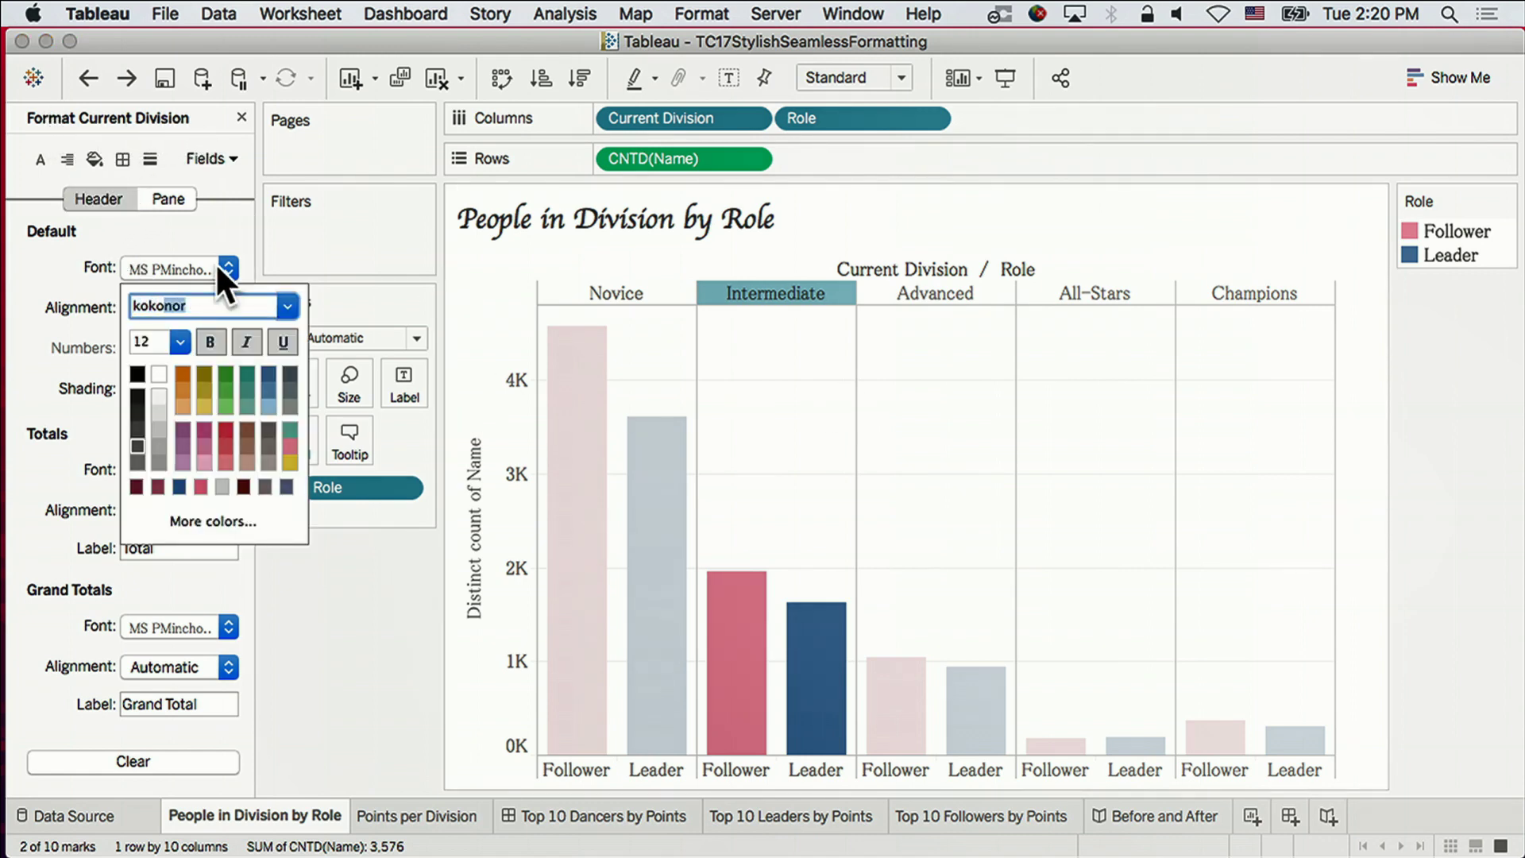
key("Return")
left_click(1403, 367)
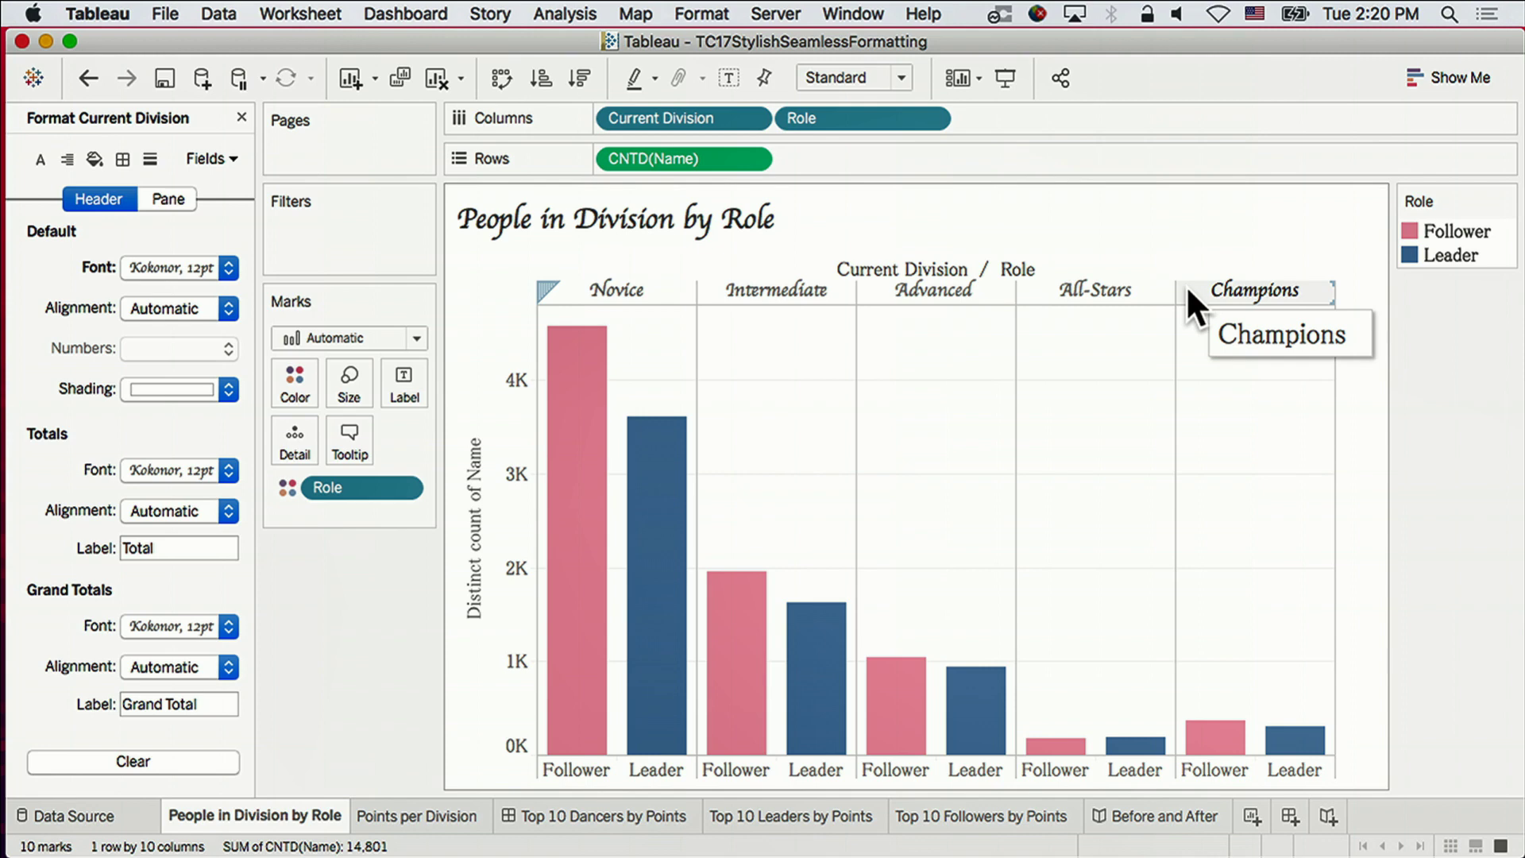
Try resetting the workbook formatting to defaults and clearing the worksheet formatting, and undo both.
left_click(702, 8)
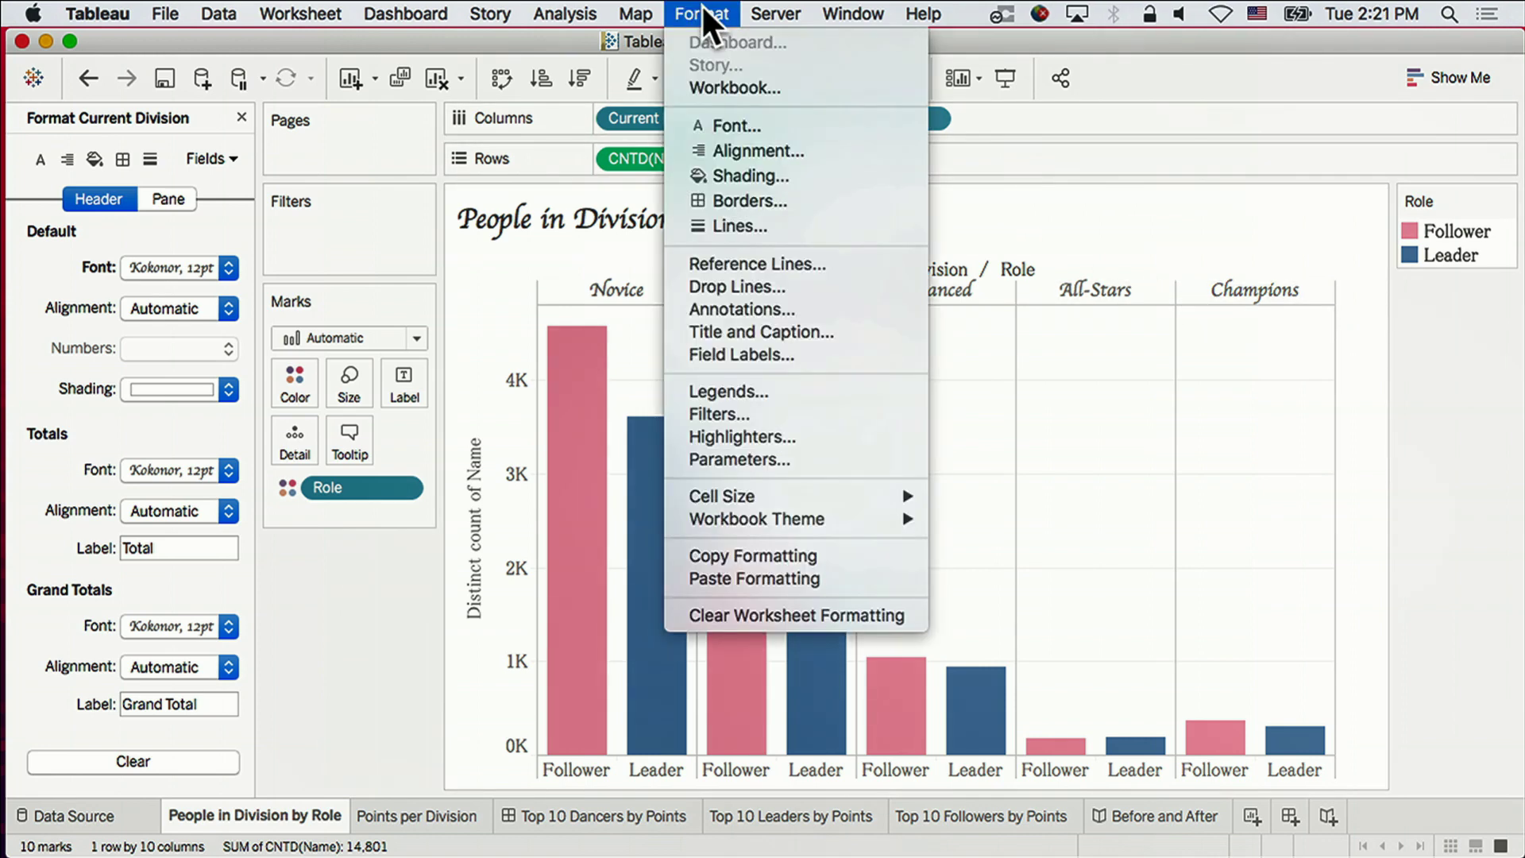
left_click(745, 87)
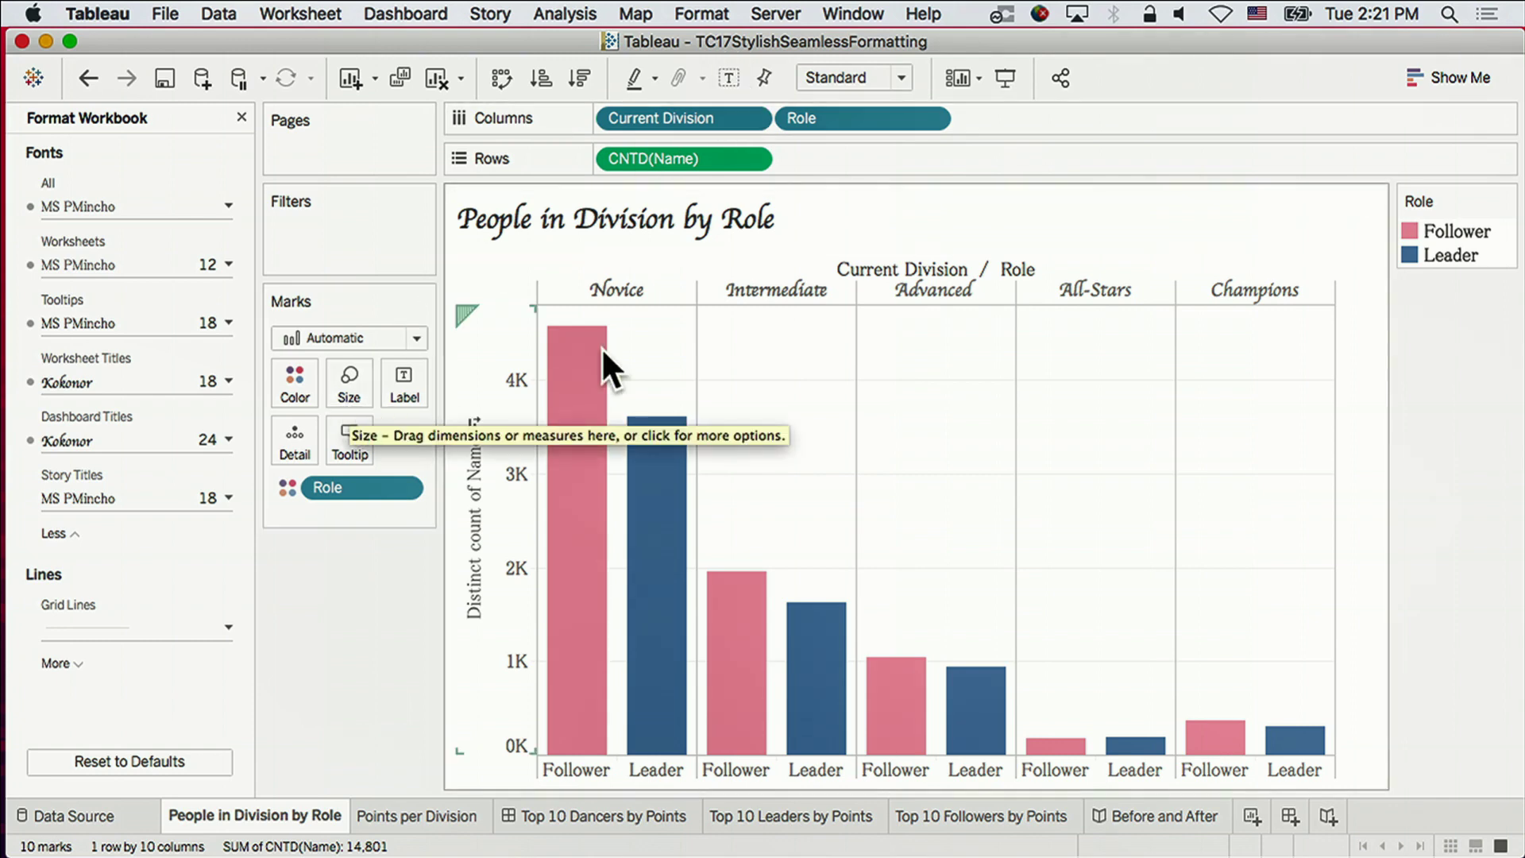
left_click(126, 762)
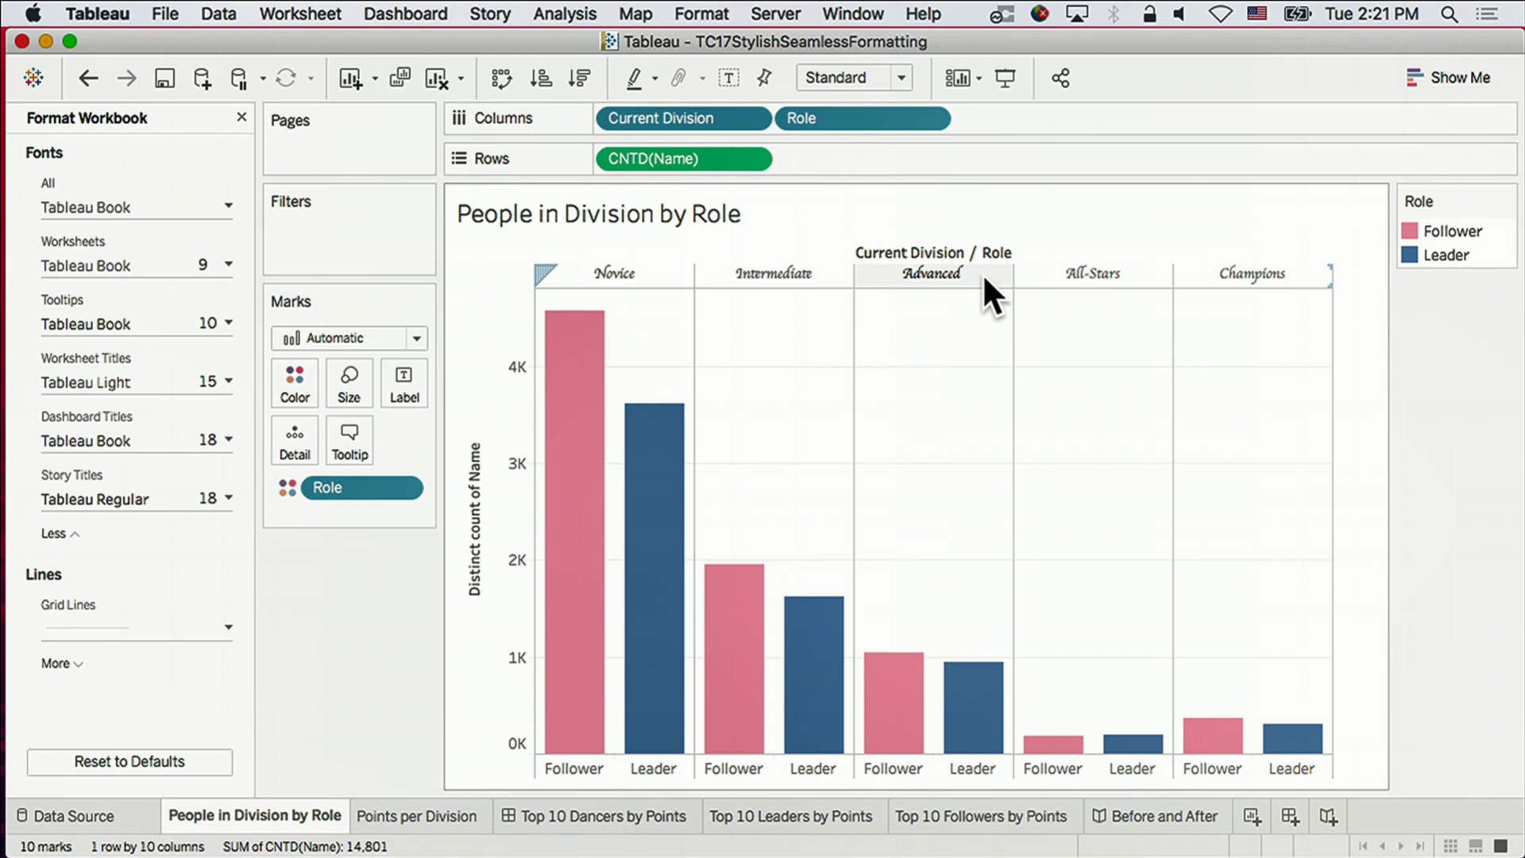
left_click(682, 13)
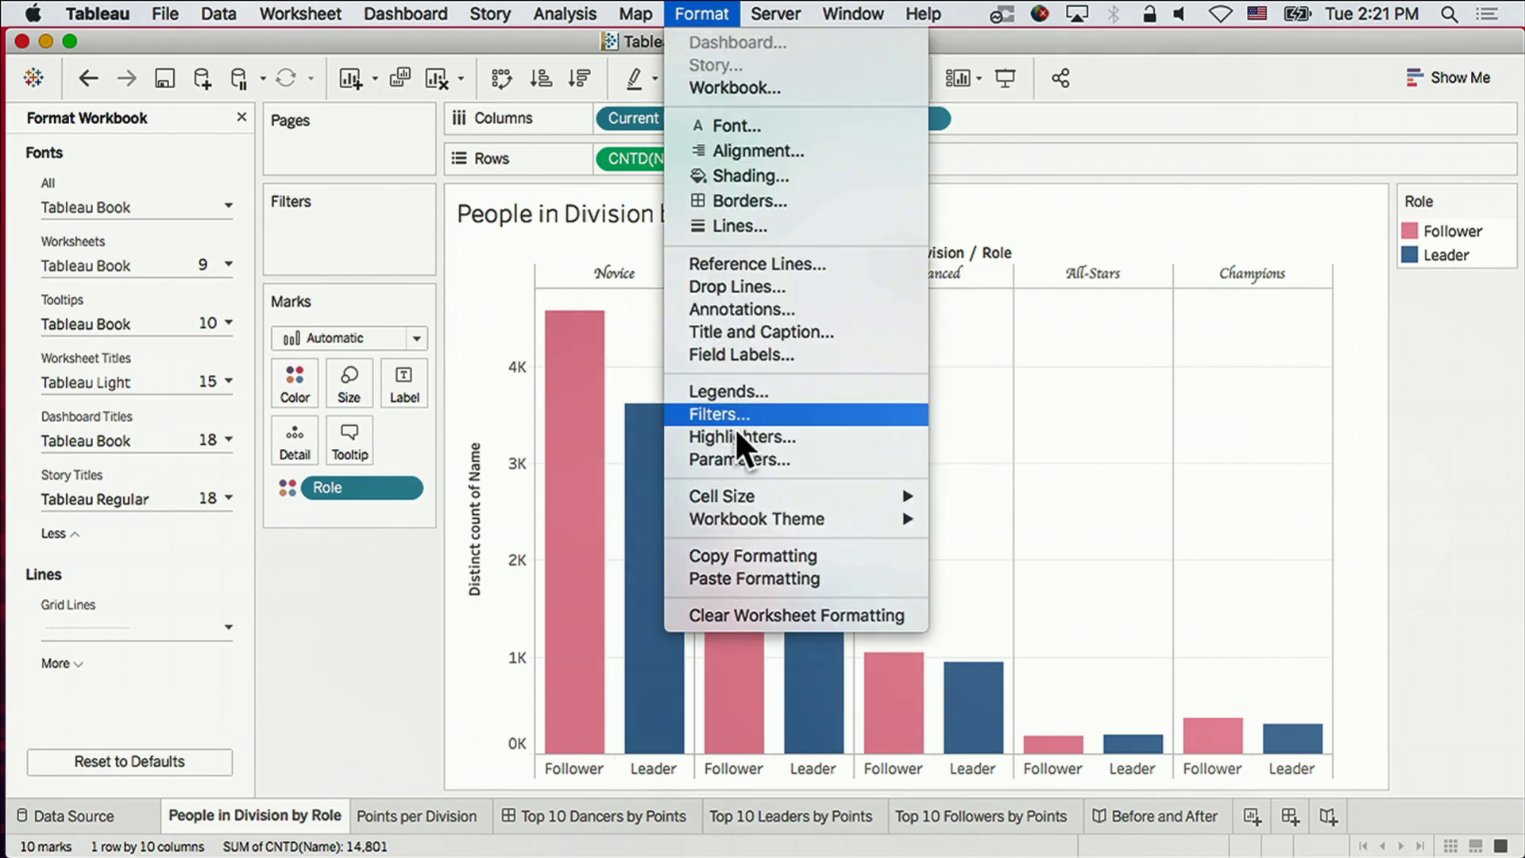
left_click(779, 606)
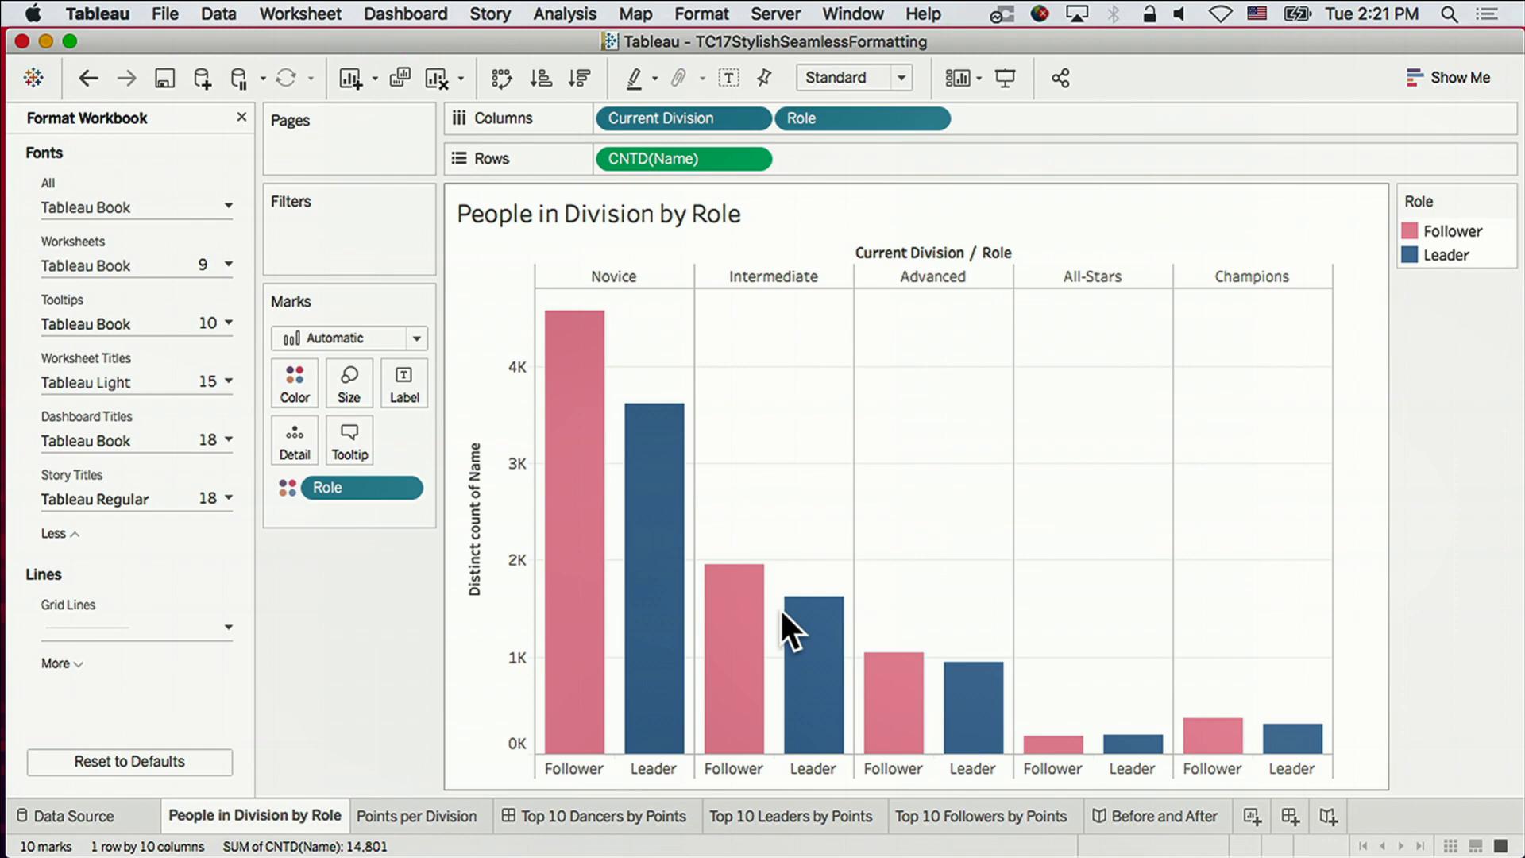
left_click(84, 75)
left_click(85, 75)
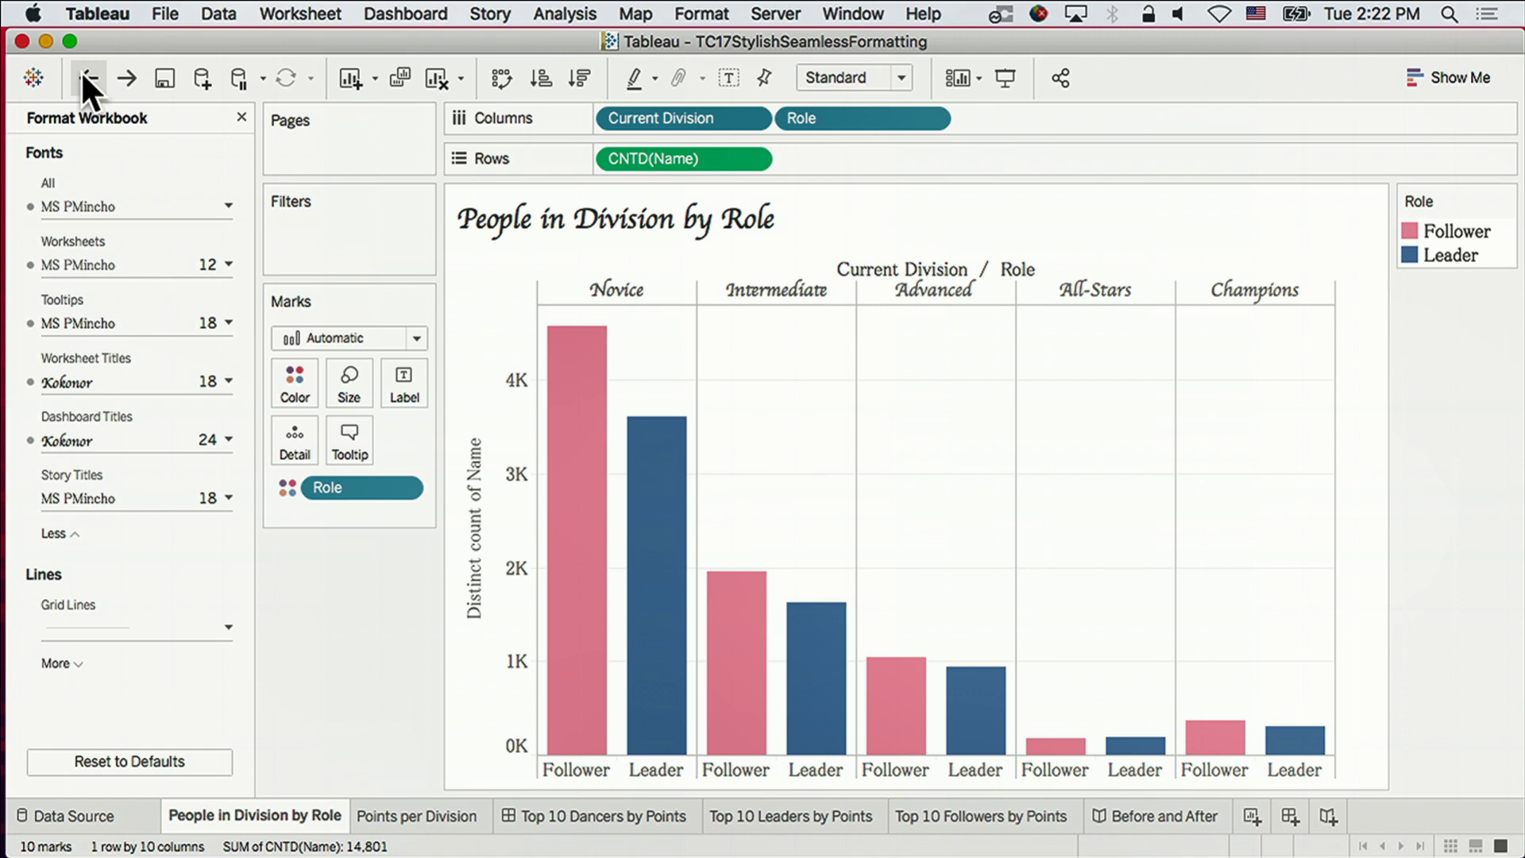
Try reapplying MS PMincho to all text in the workbook and undo it.
left_click(144, 203)
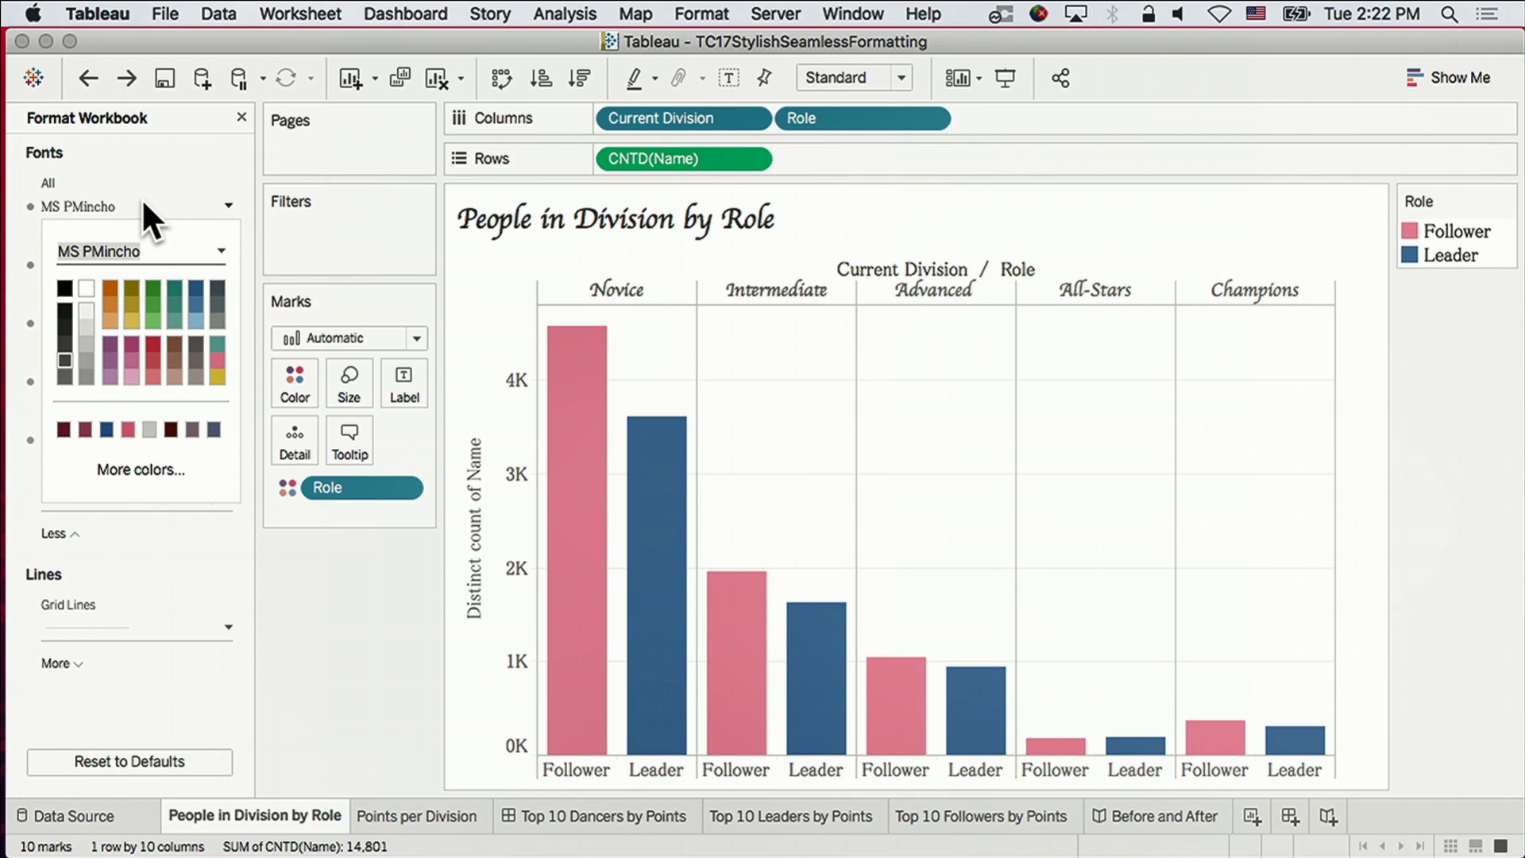
left_click(152, 248)
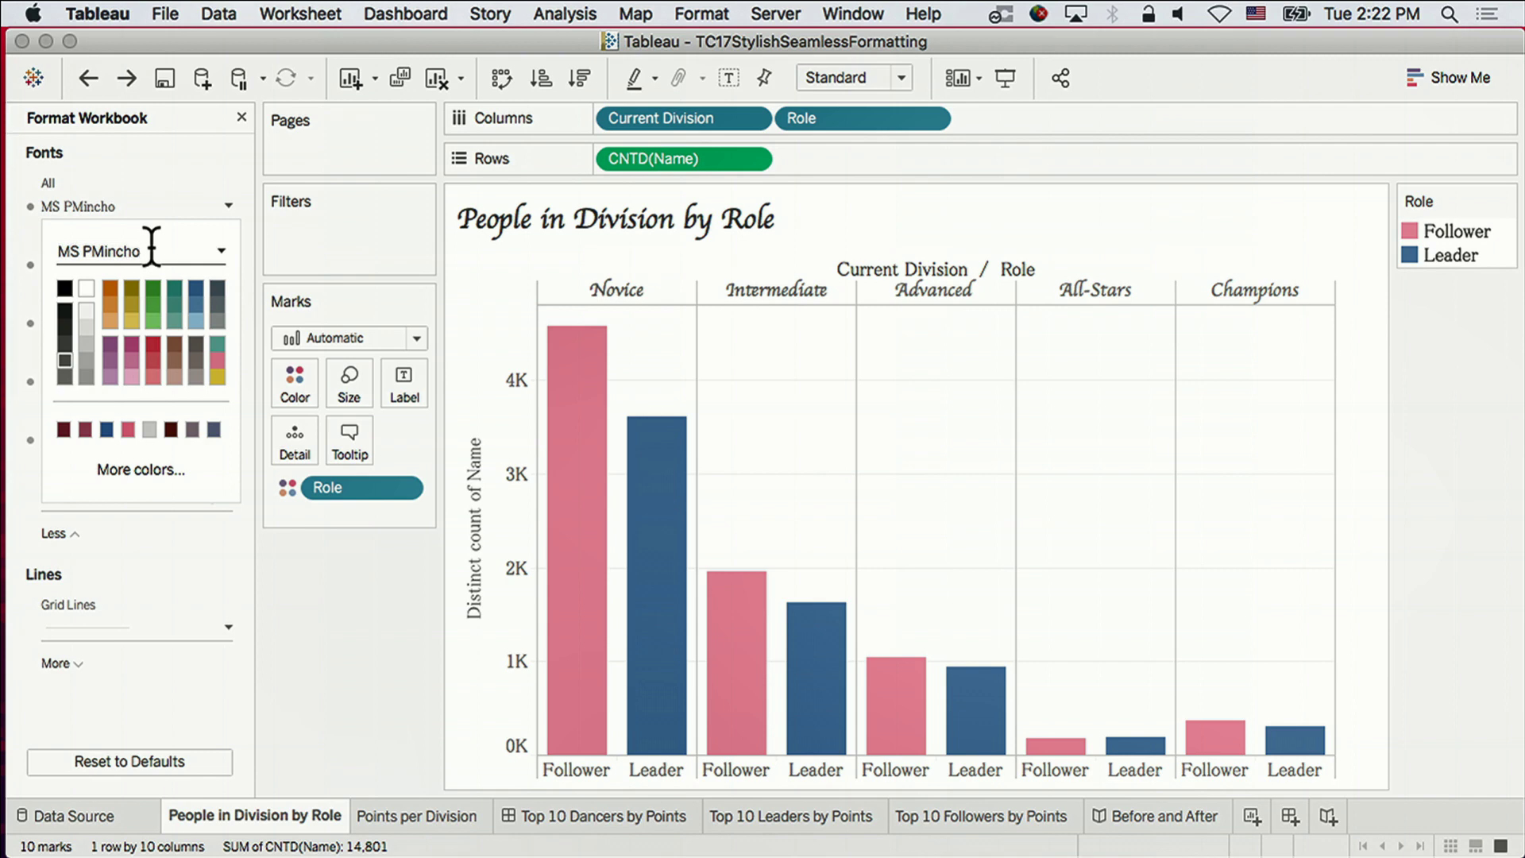
key("Return")
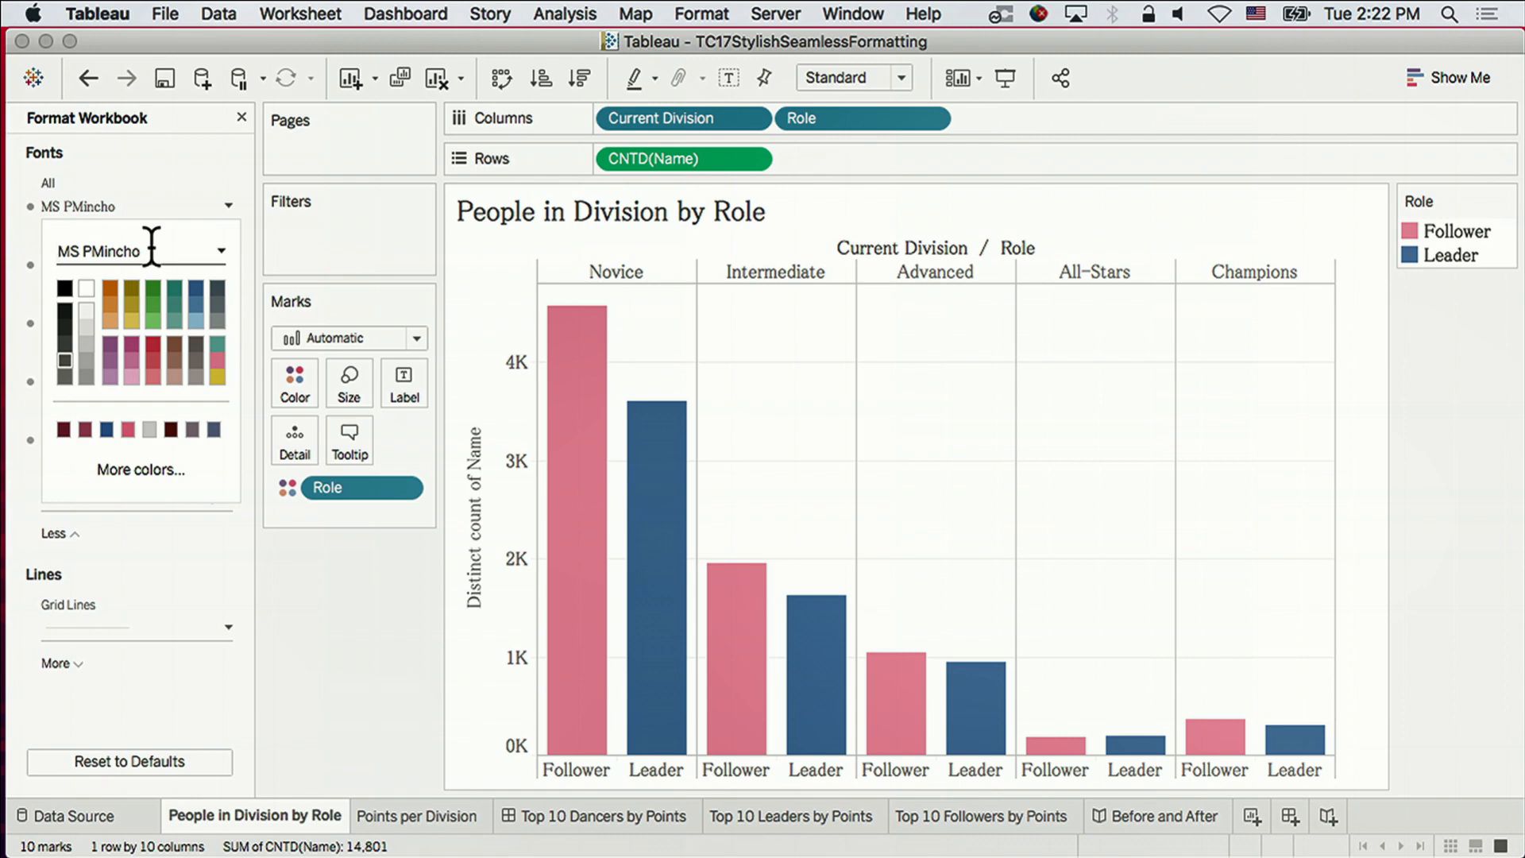
left_click(87, 79)
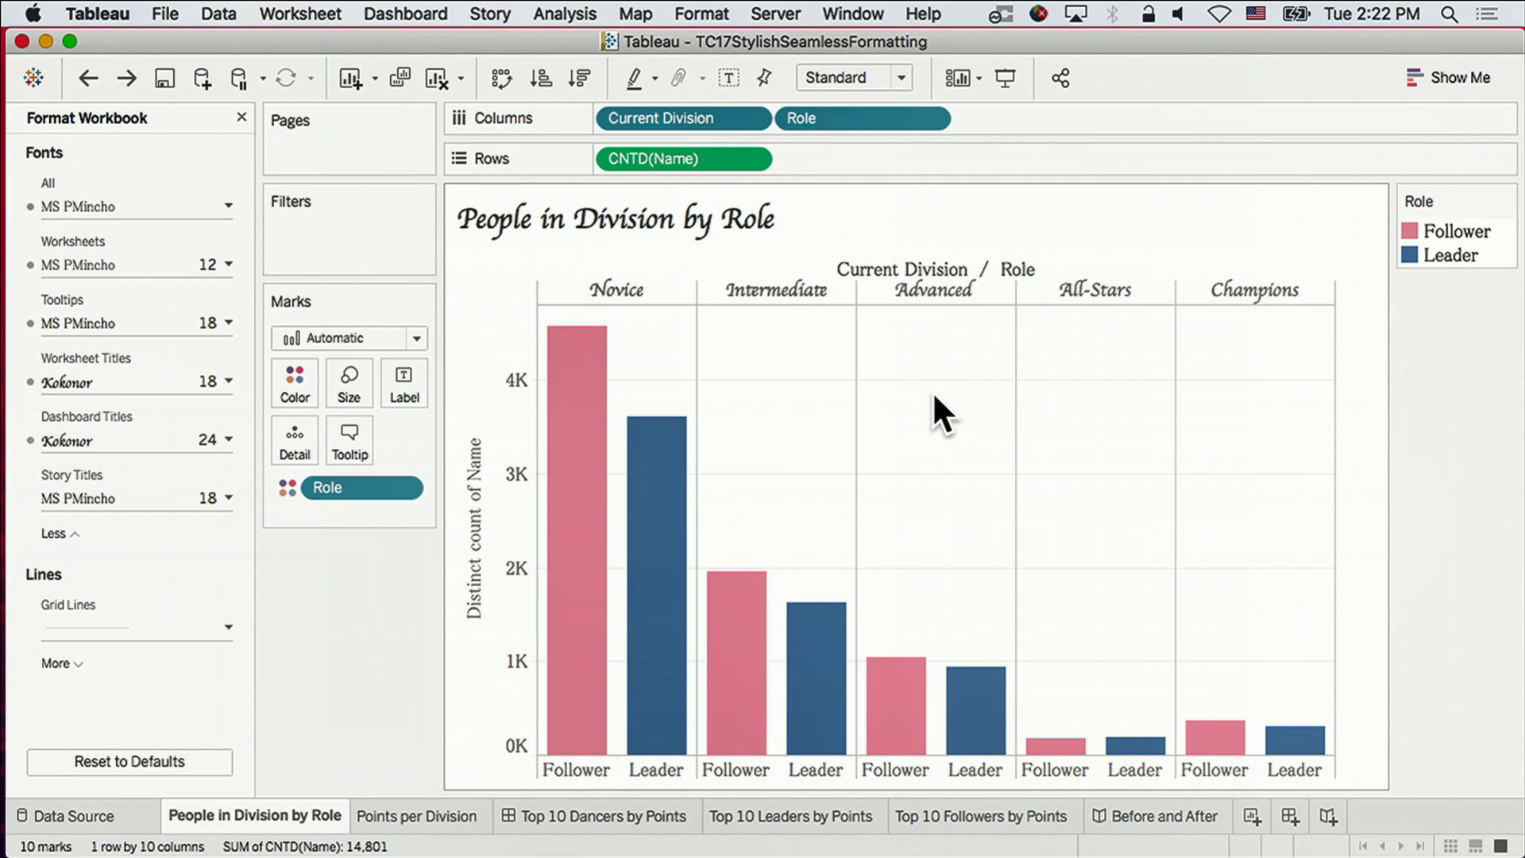
Turn off grid lines for the entire workbook.
left_click(201, 628)
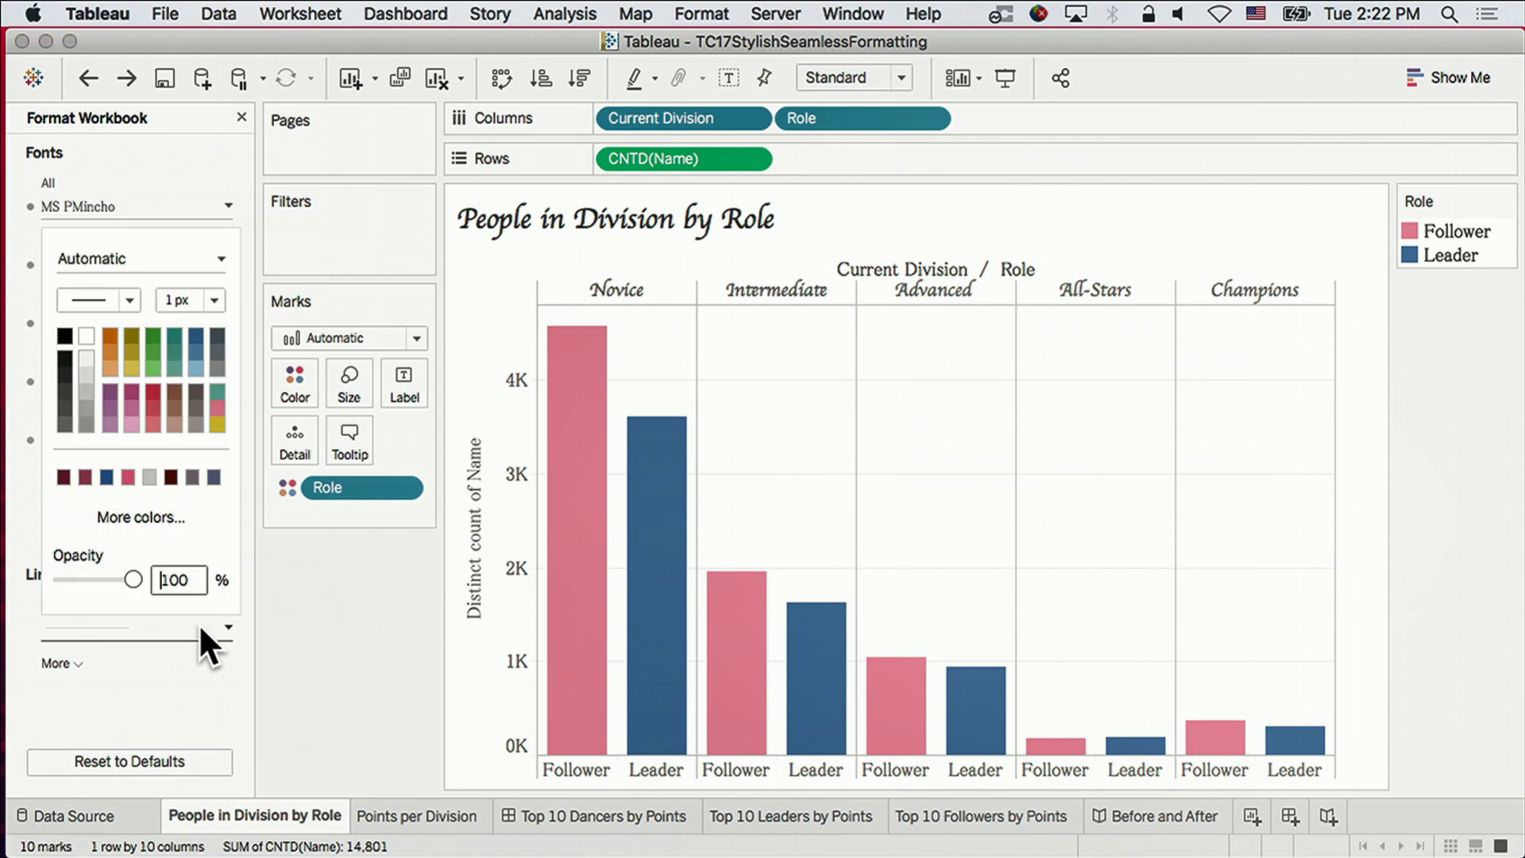
left_click(171, 257)
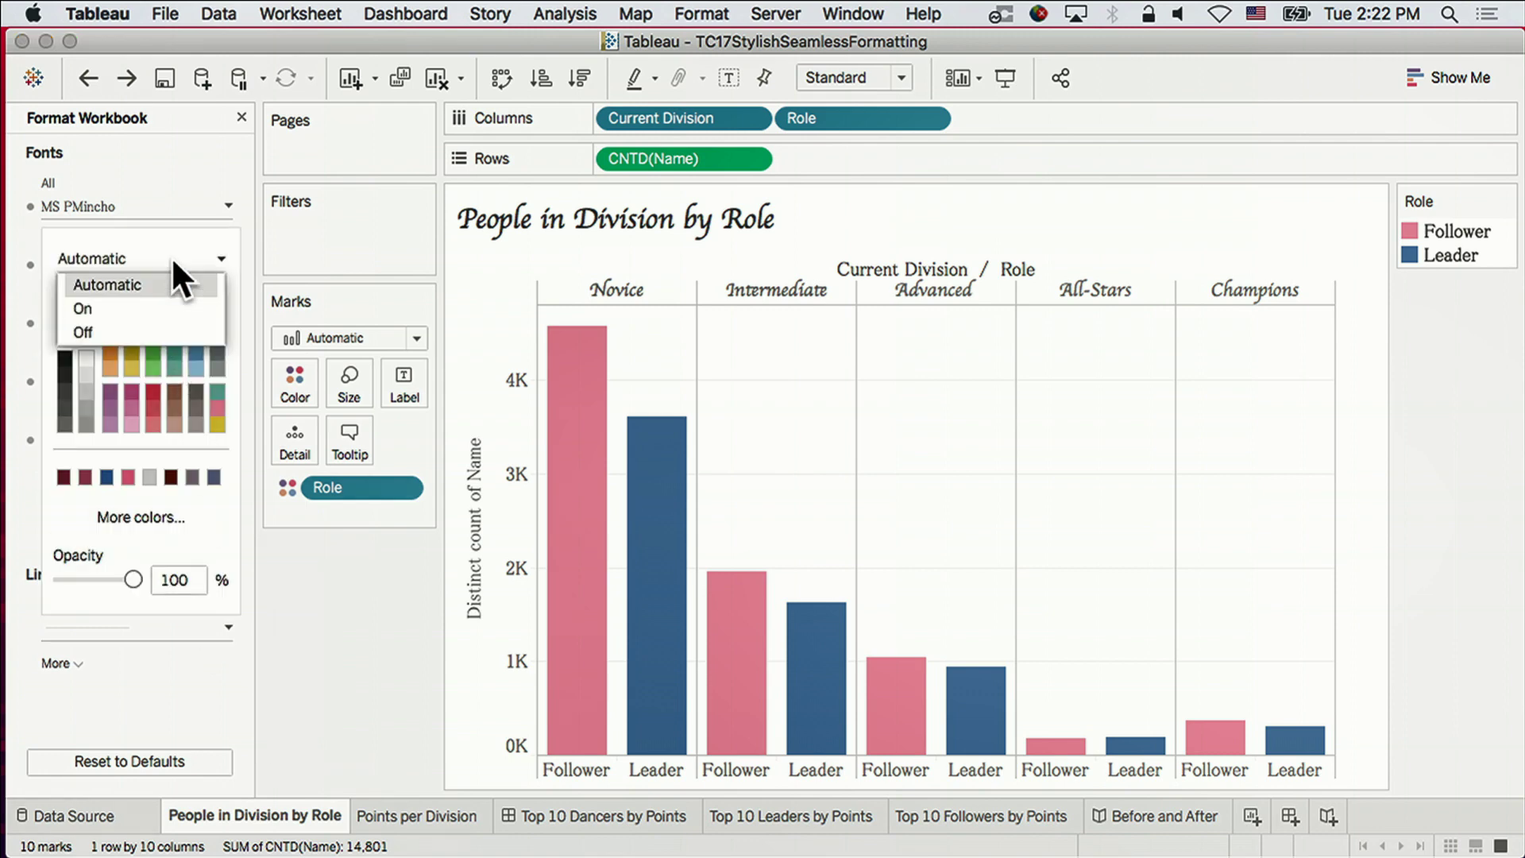
left_click(162, 330)
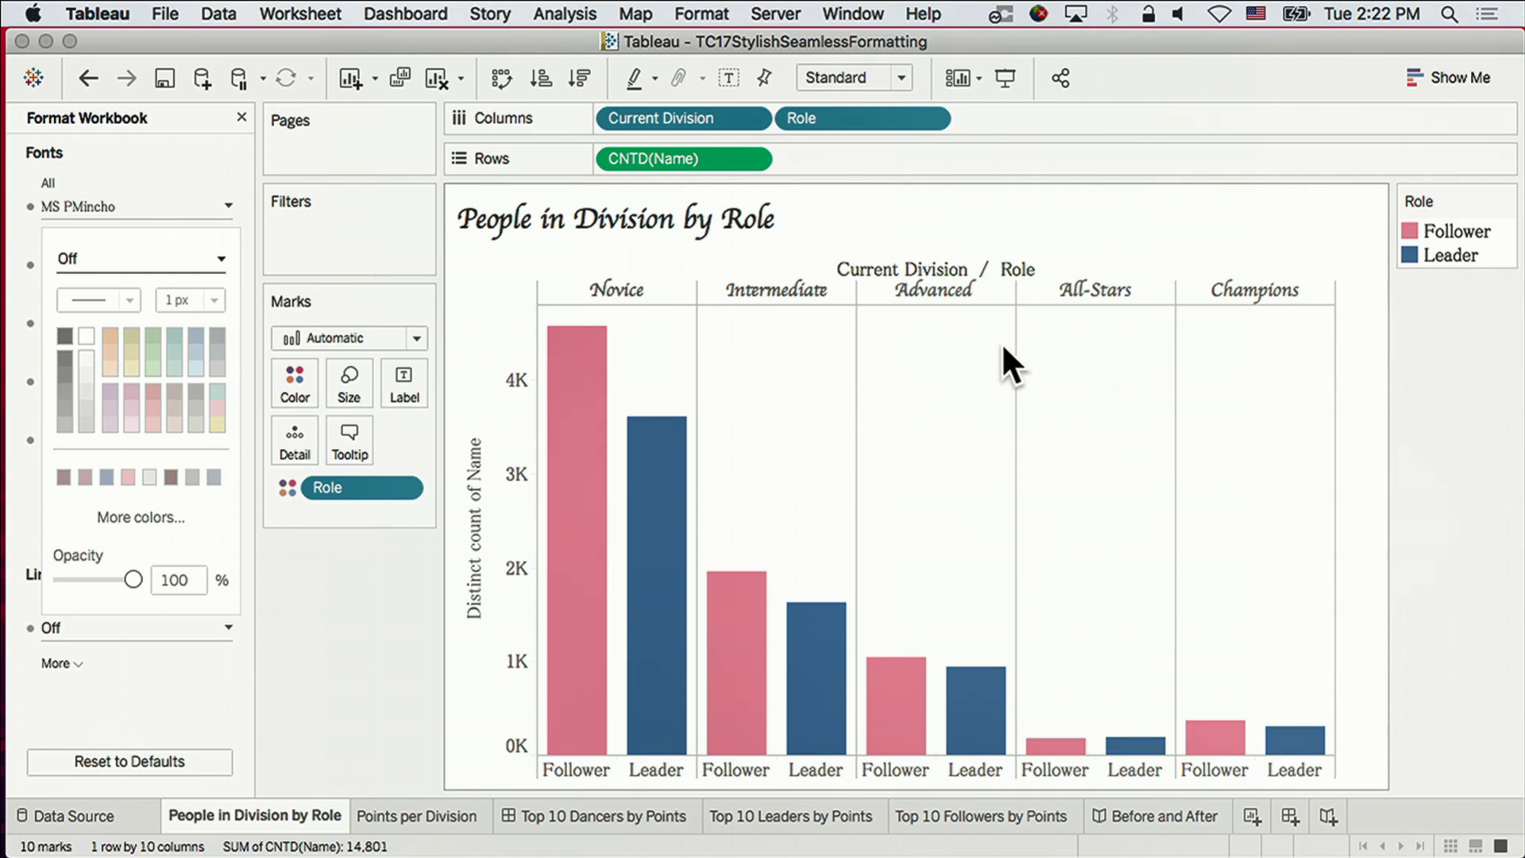
key("super+Tab")
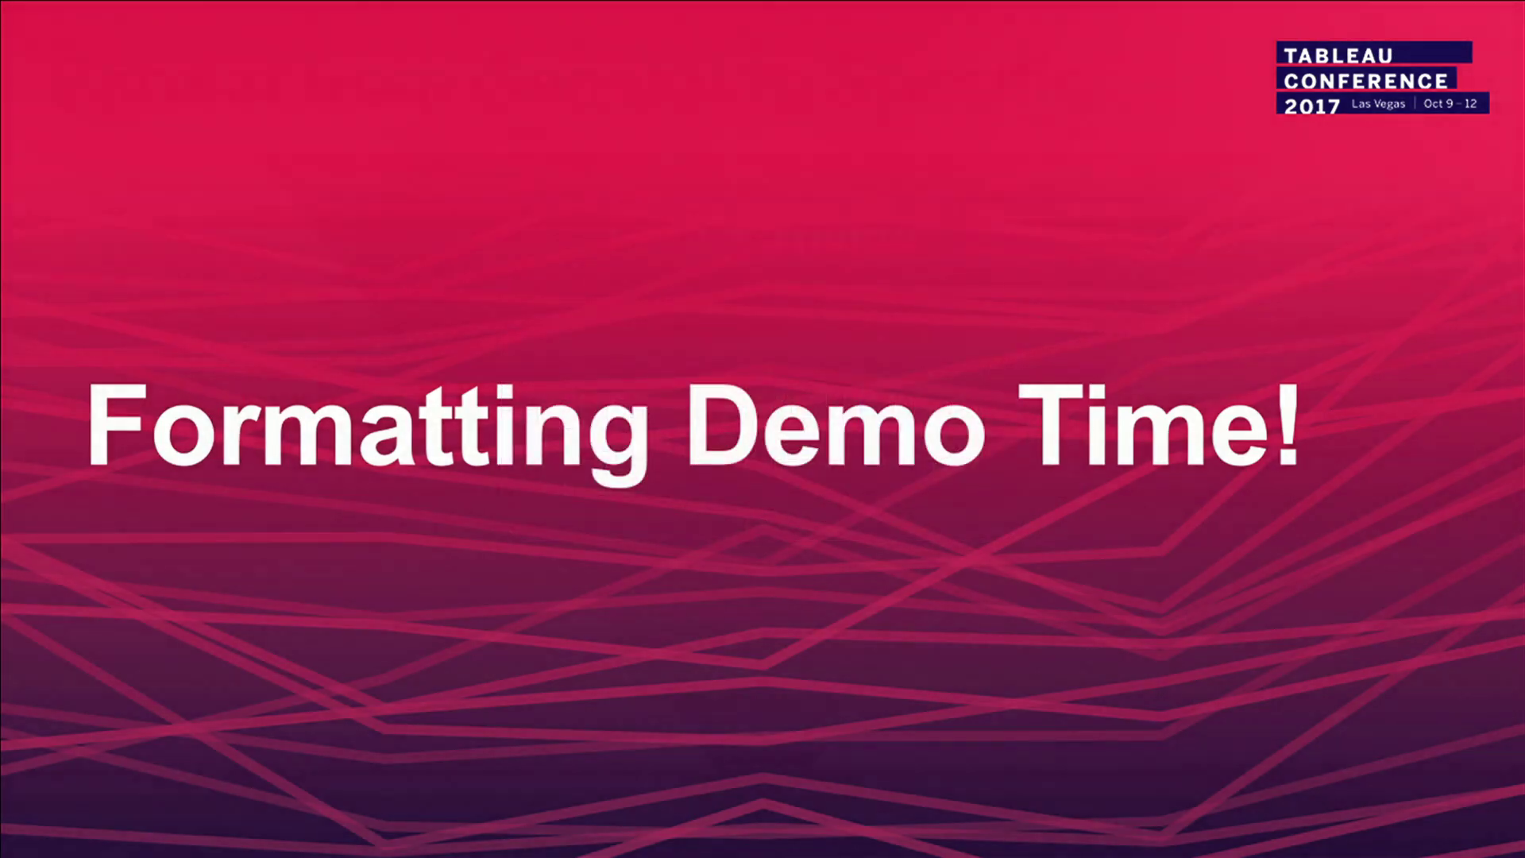
key("Right")
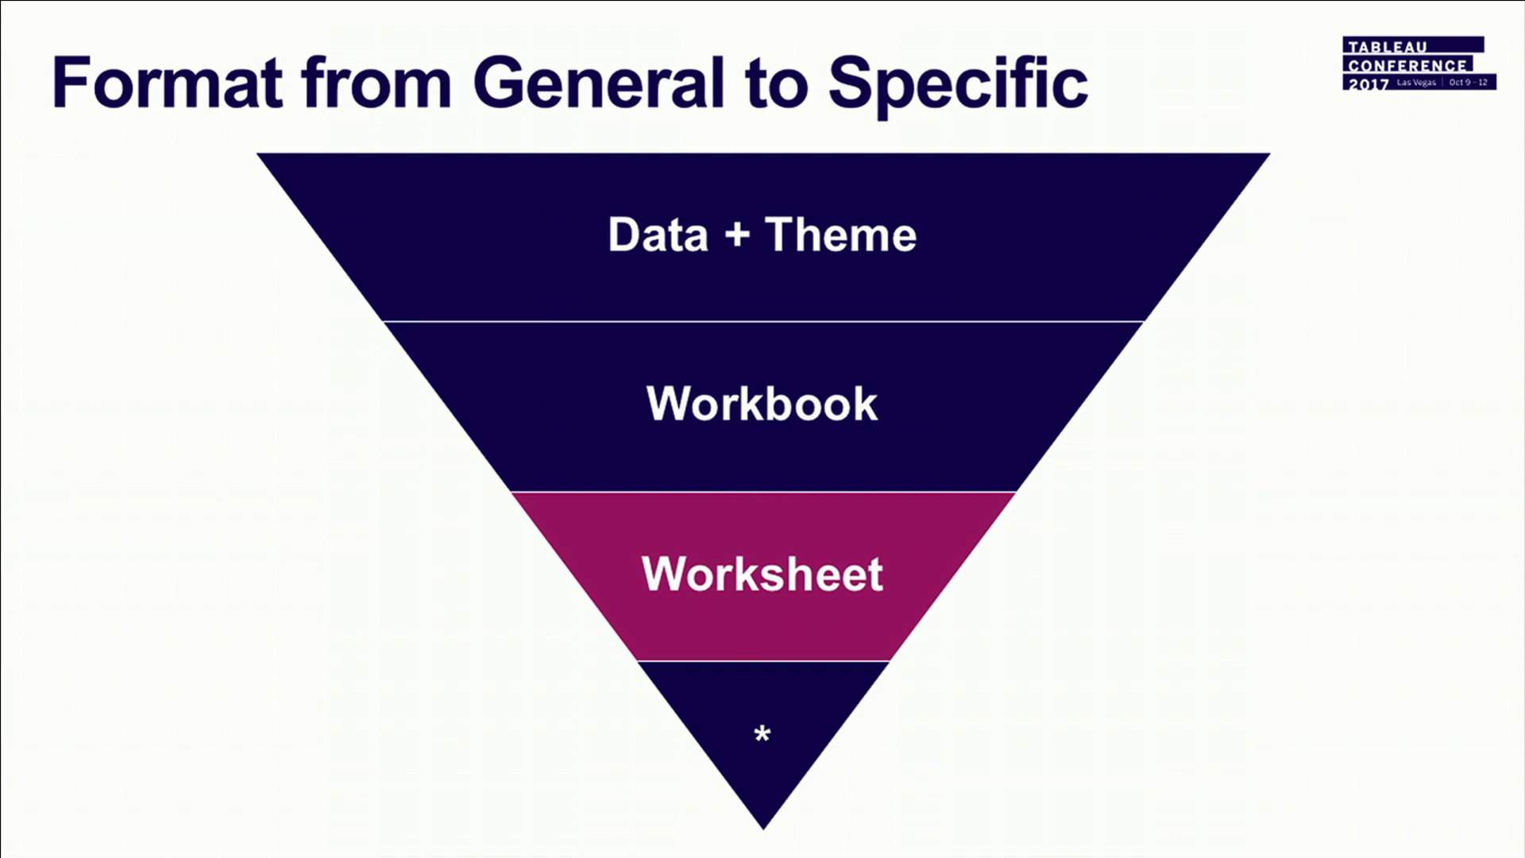
key("Right")
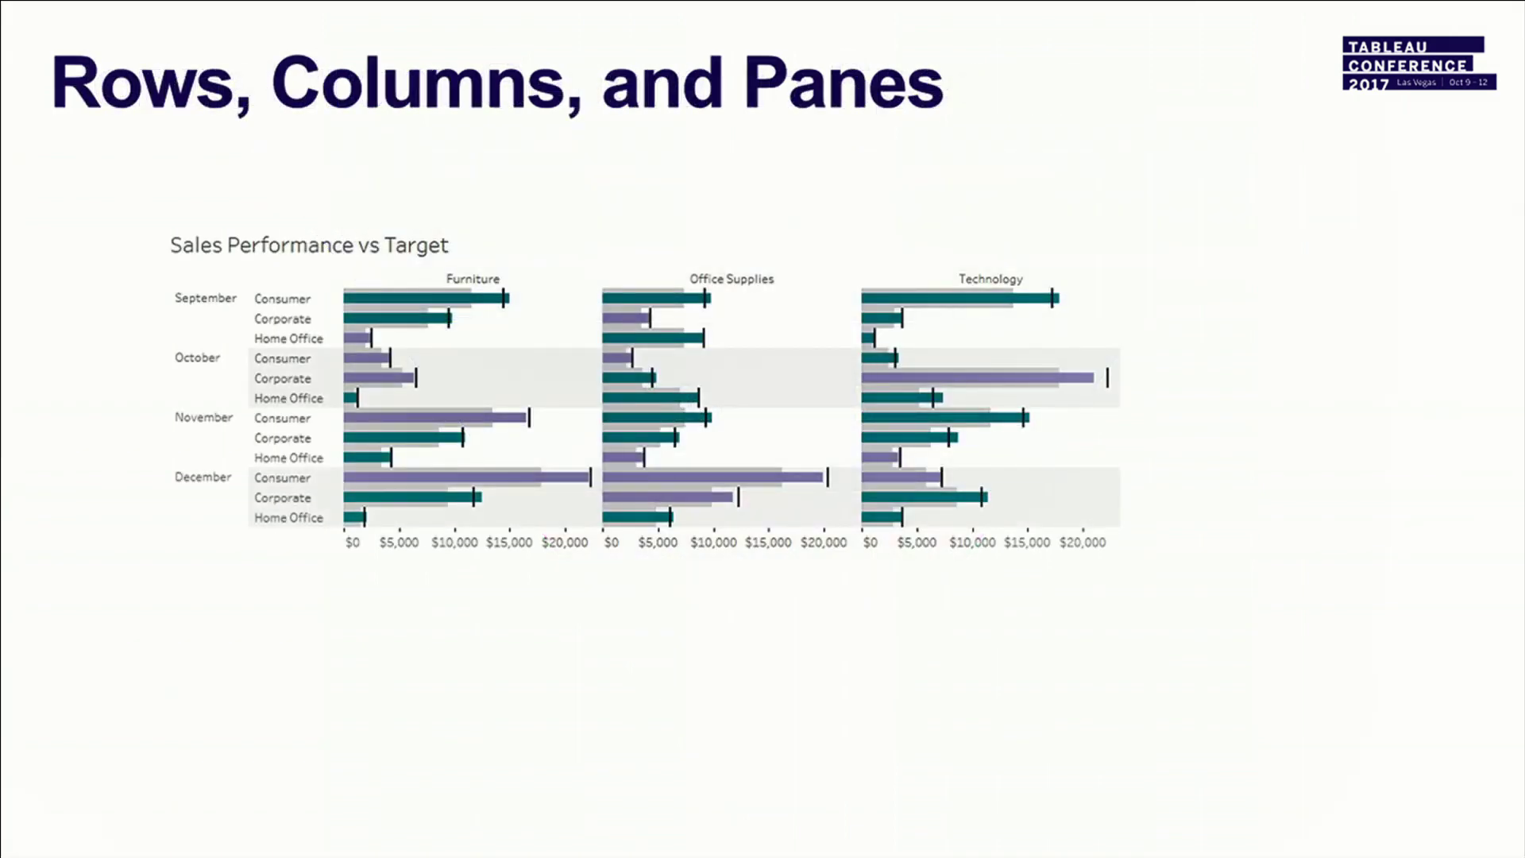
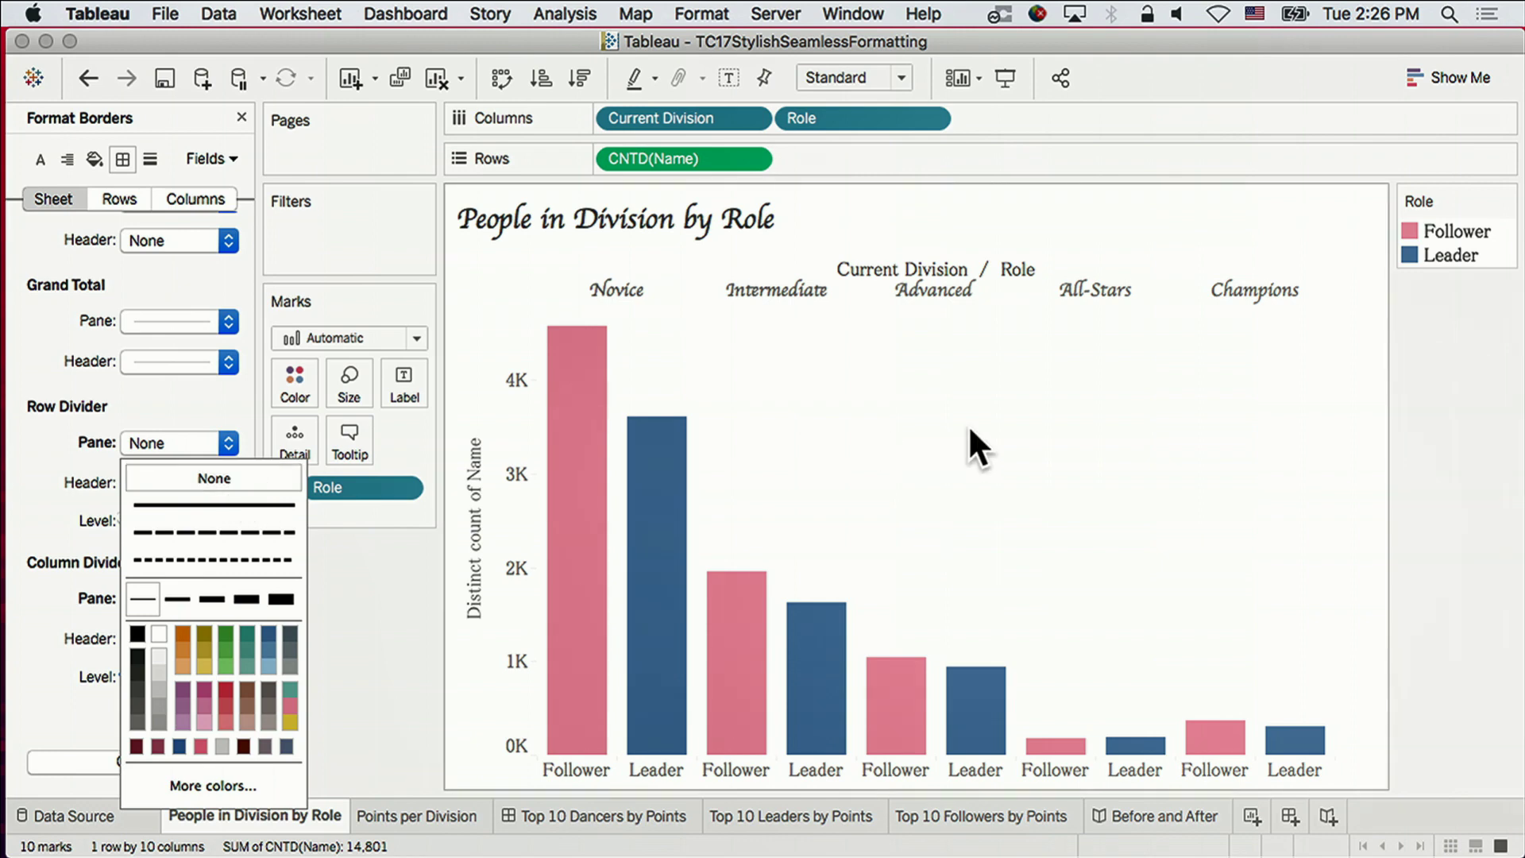
Hide the People in Division by Role worksheet title and the field labels for columns.
left_click(1314, 404)
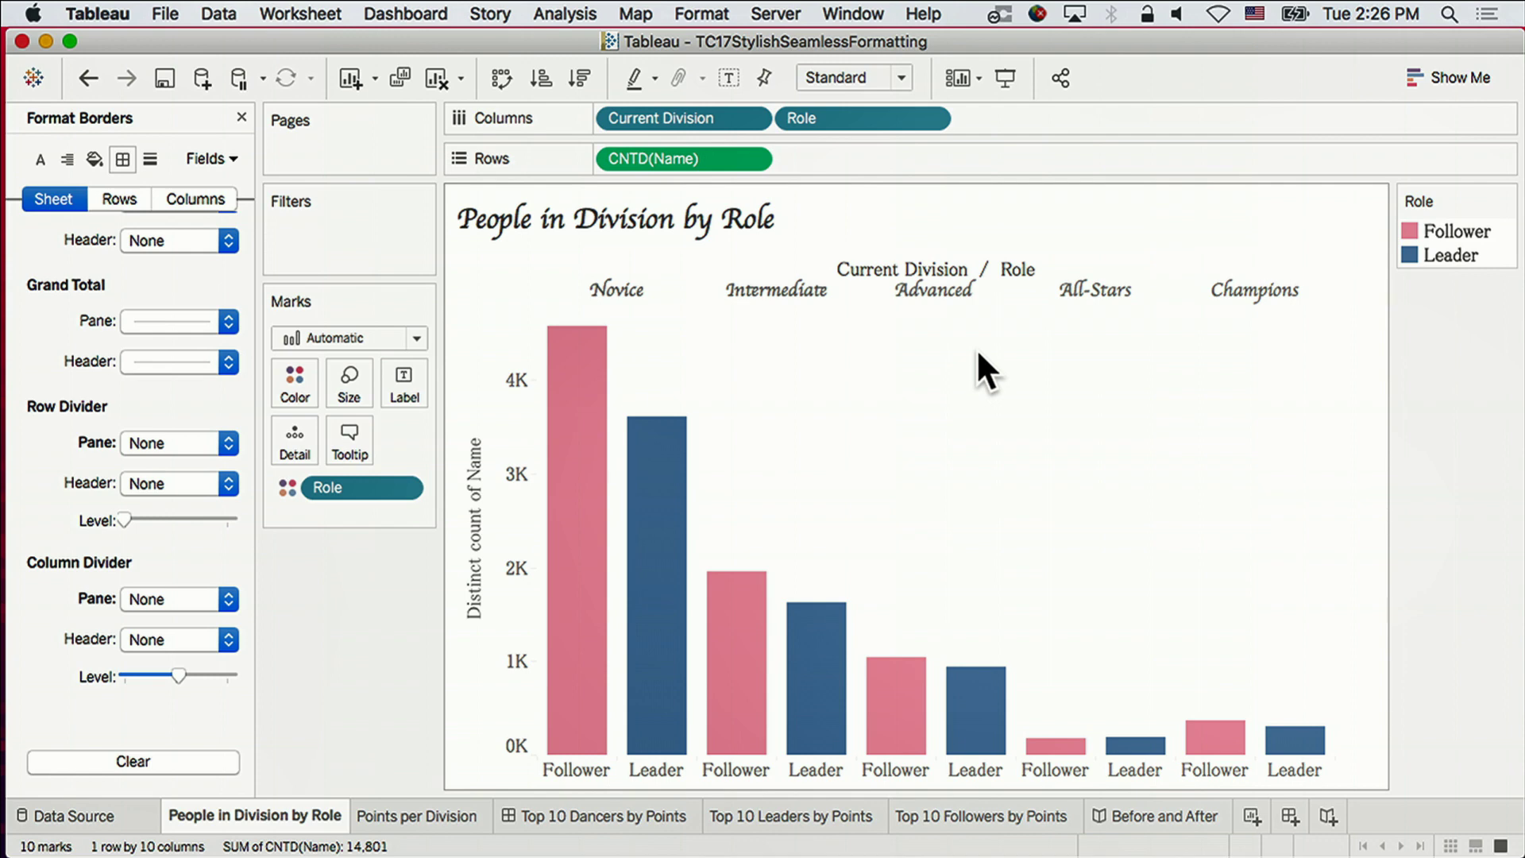
right_click(764, 222)
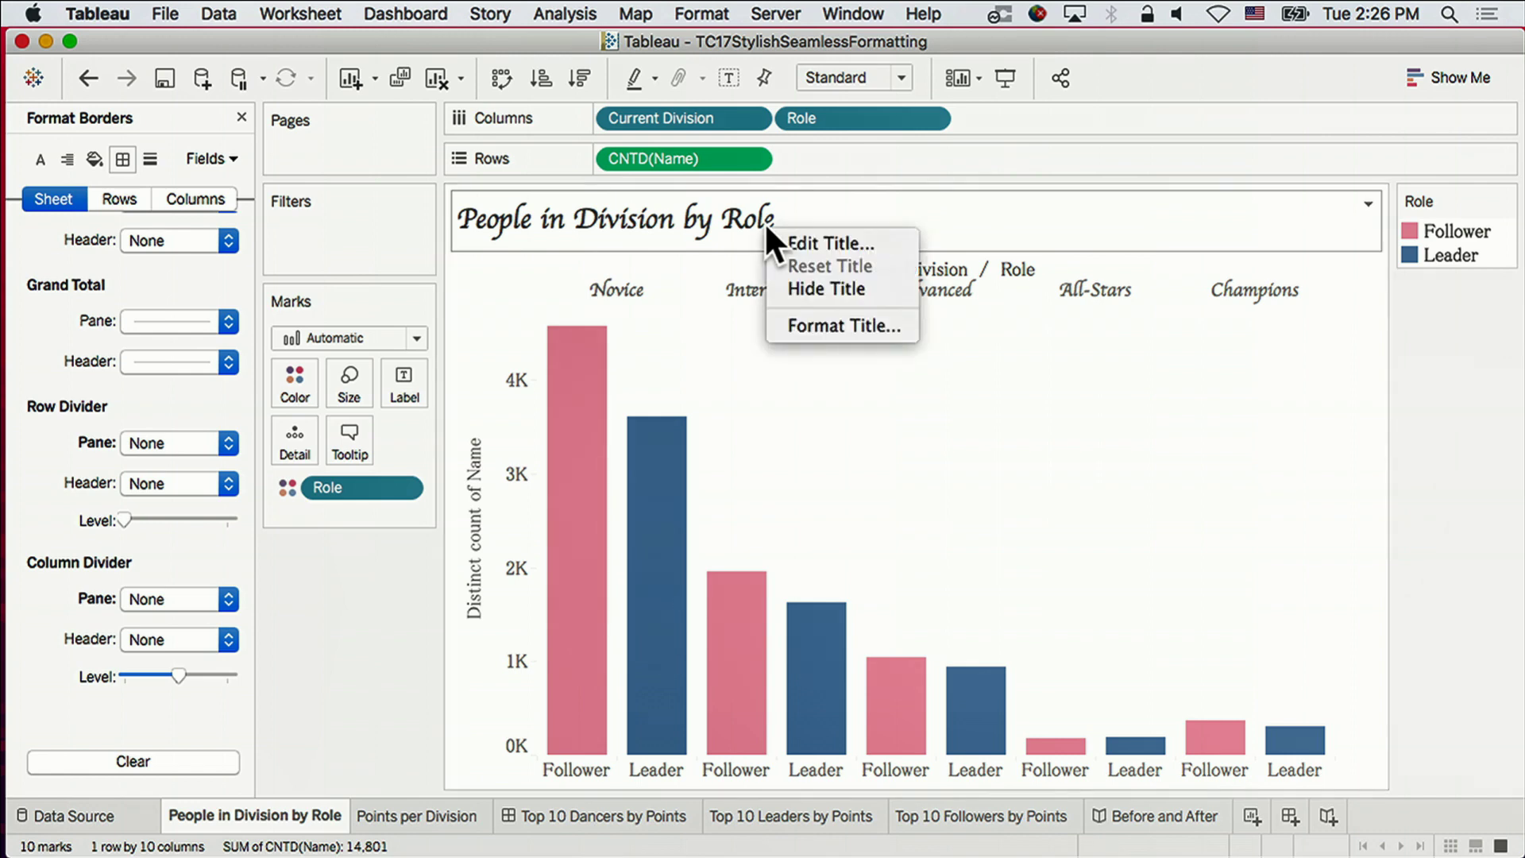
left_click(810, 288)
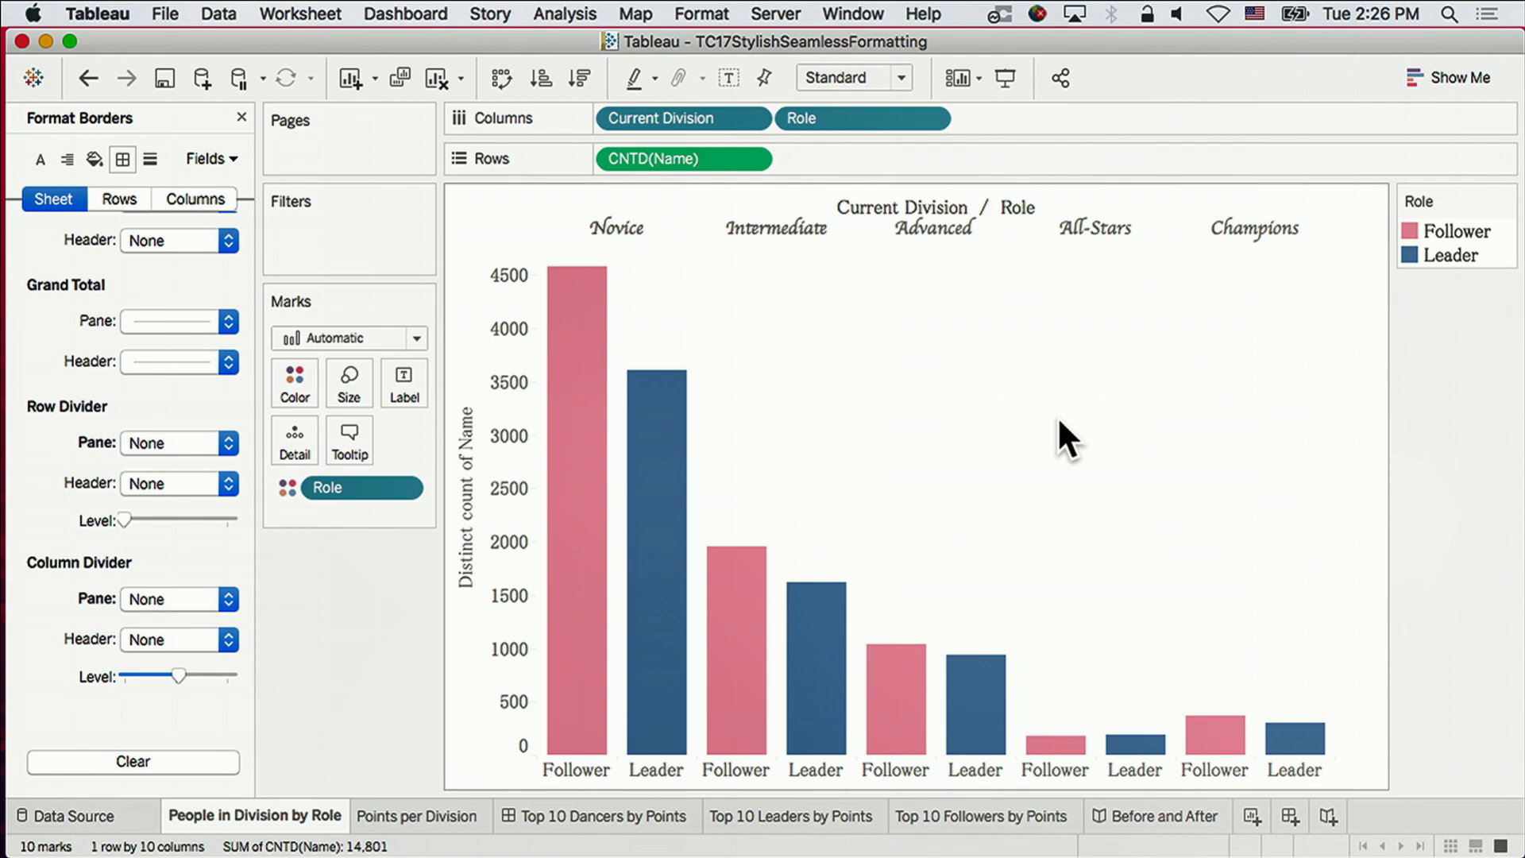
right_click(1036, 204)
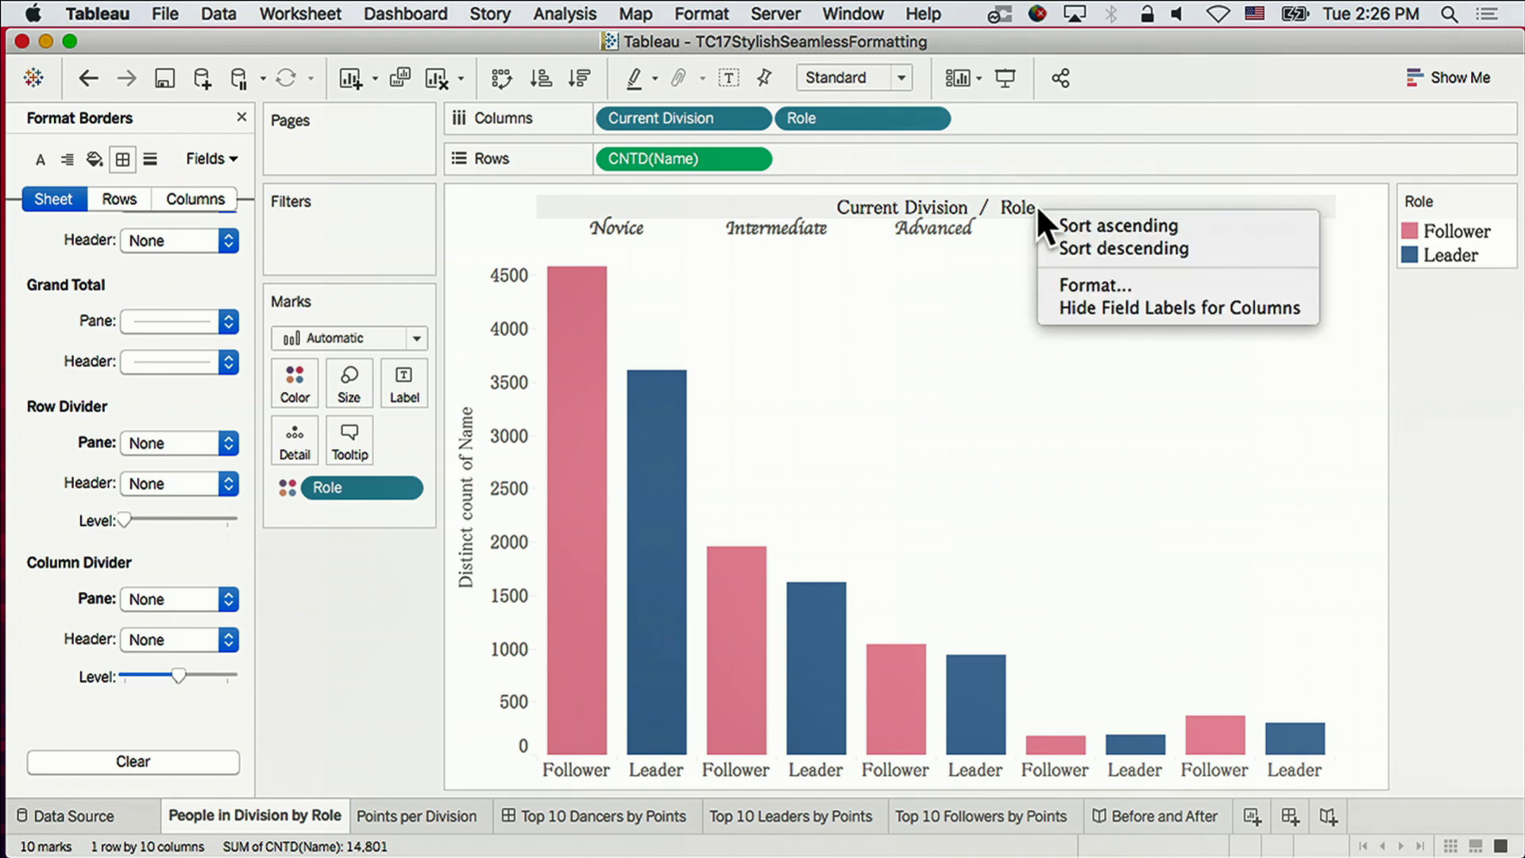
left_click(1103, 309)
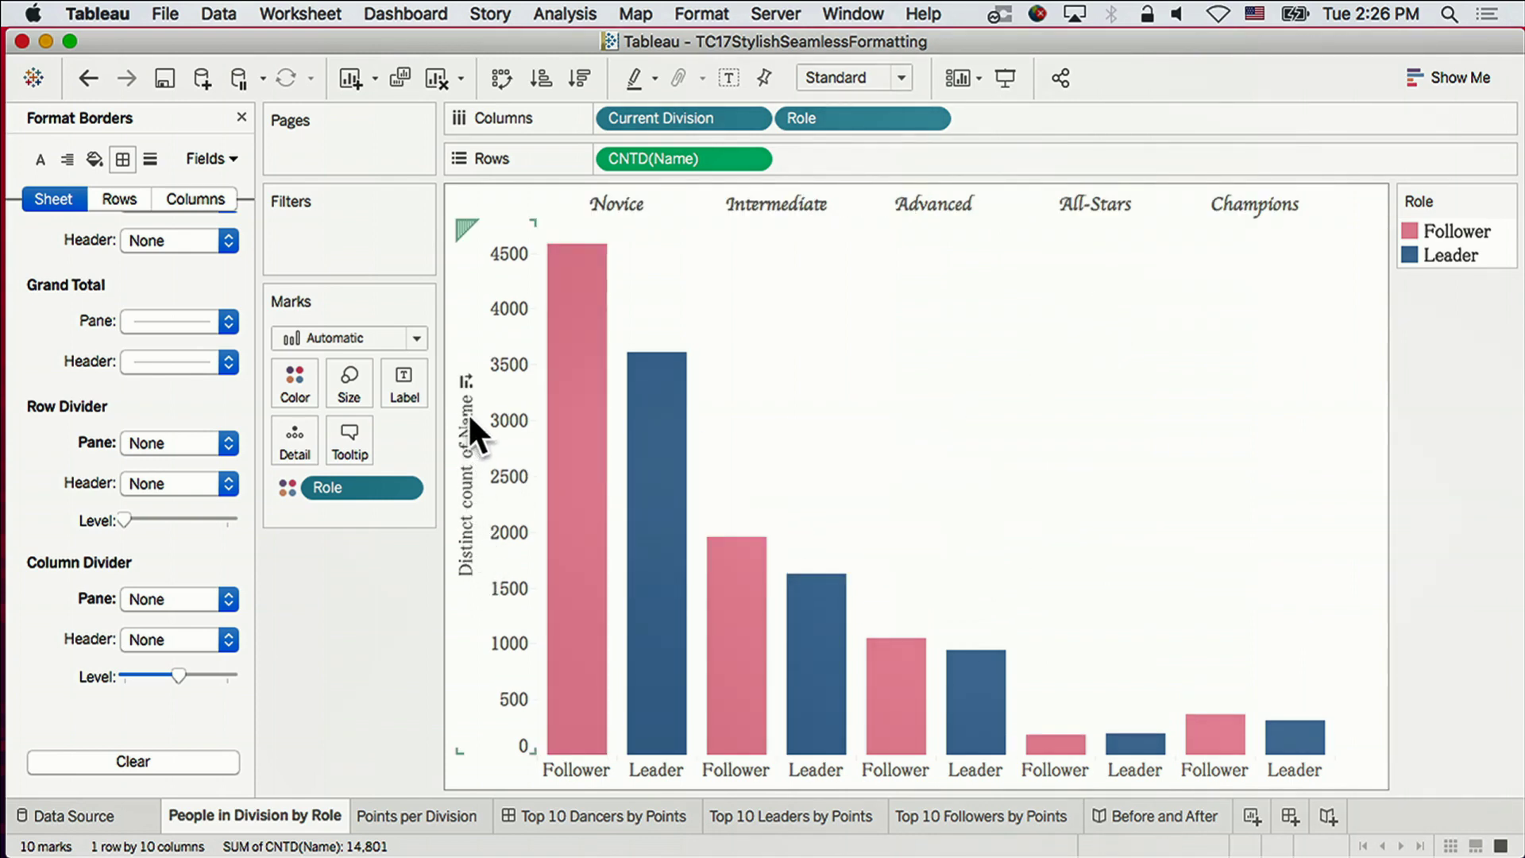
Try hiding the whole header of the Distinct count of Name axis and undo it.
right_click(493, 447)
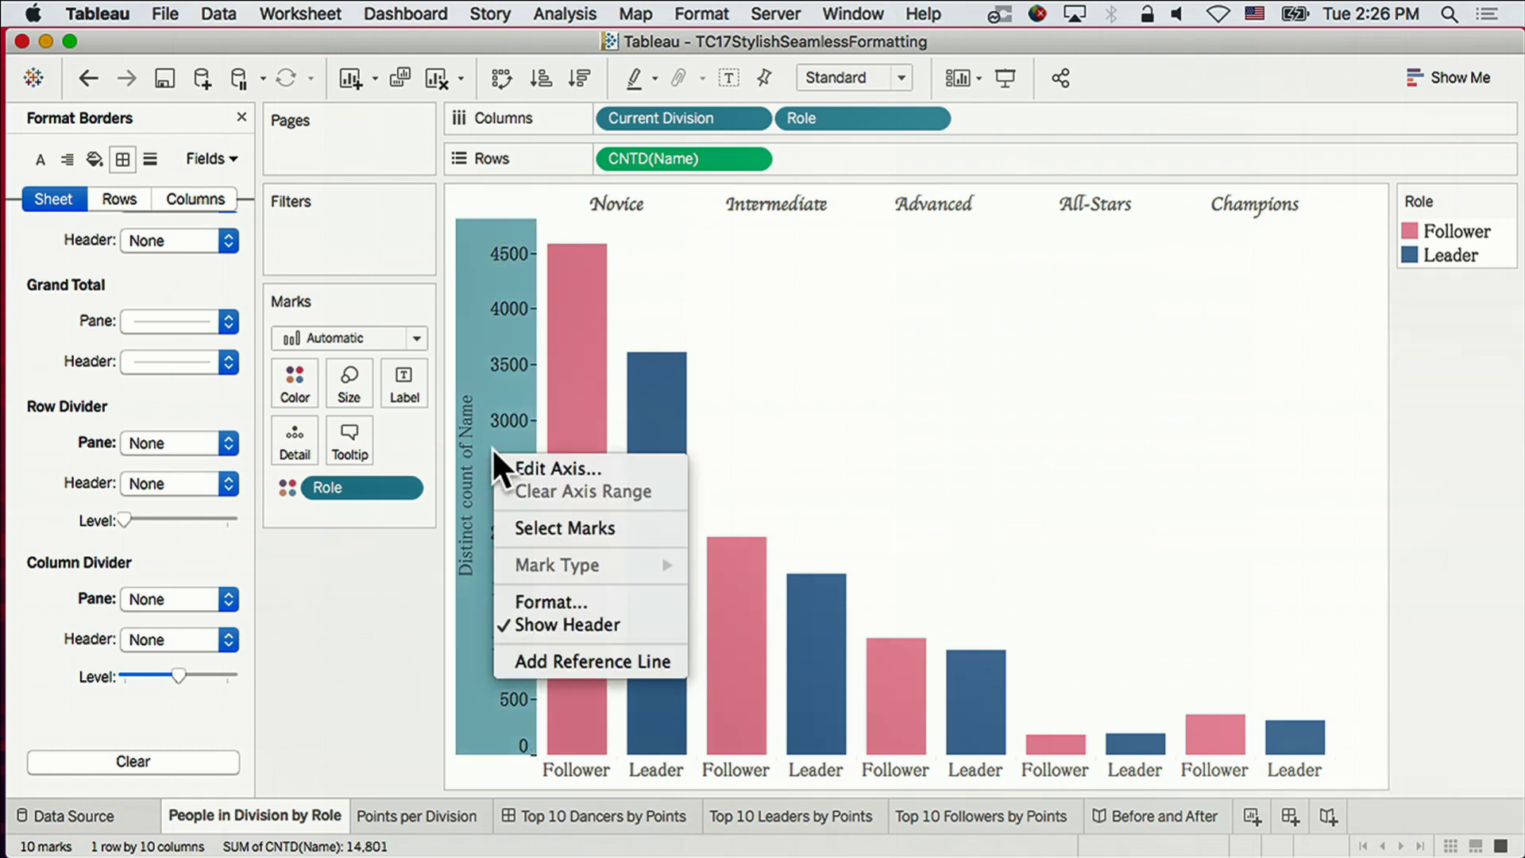
left_click(556, 625)
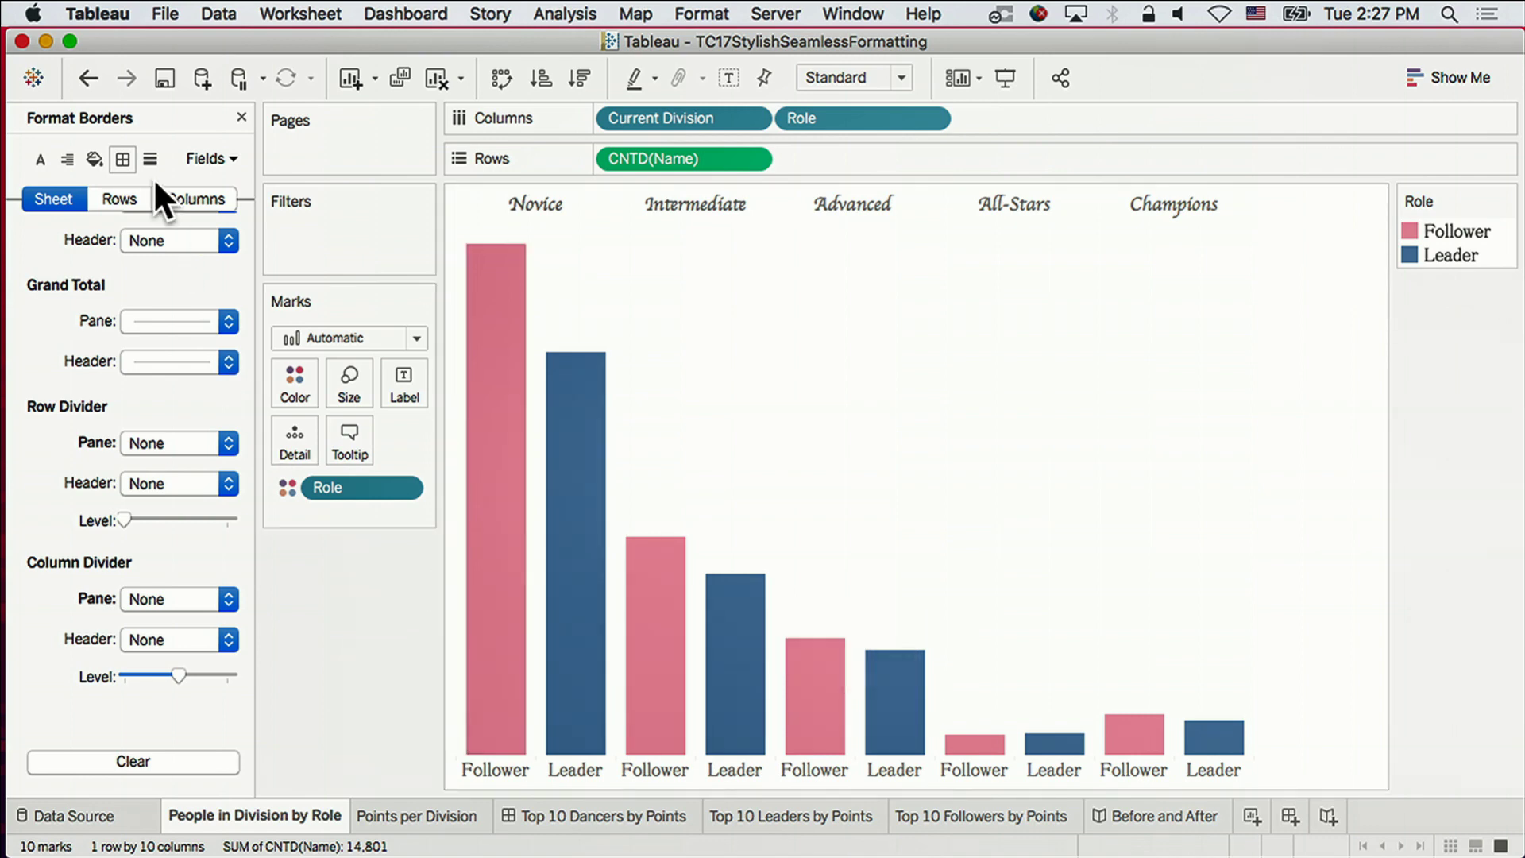
left_click(93, 70)
Clear the title text of the Distinct count of Name axis, keeping its number labels.
right_click(478, 476)
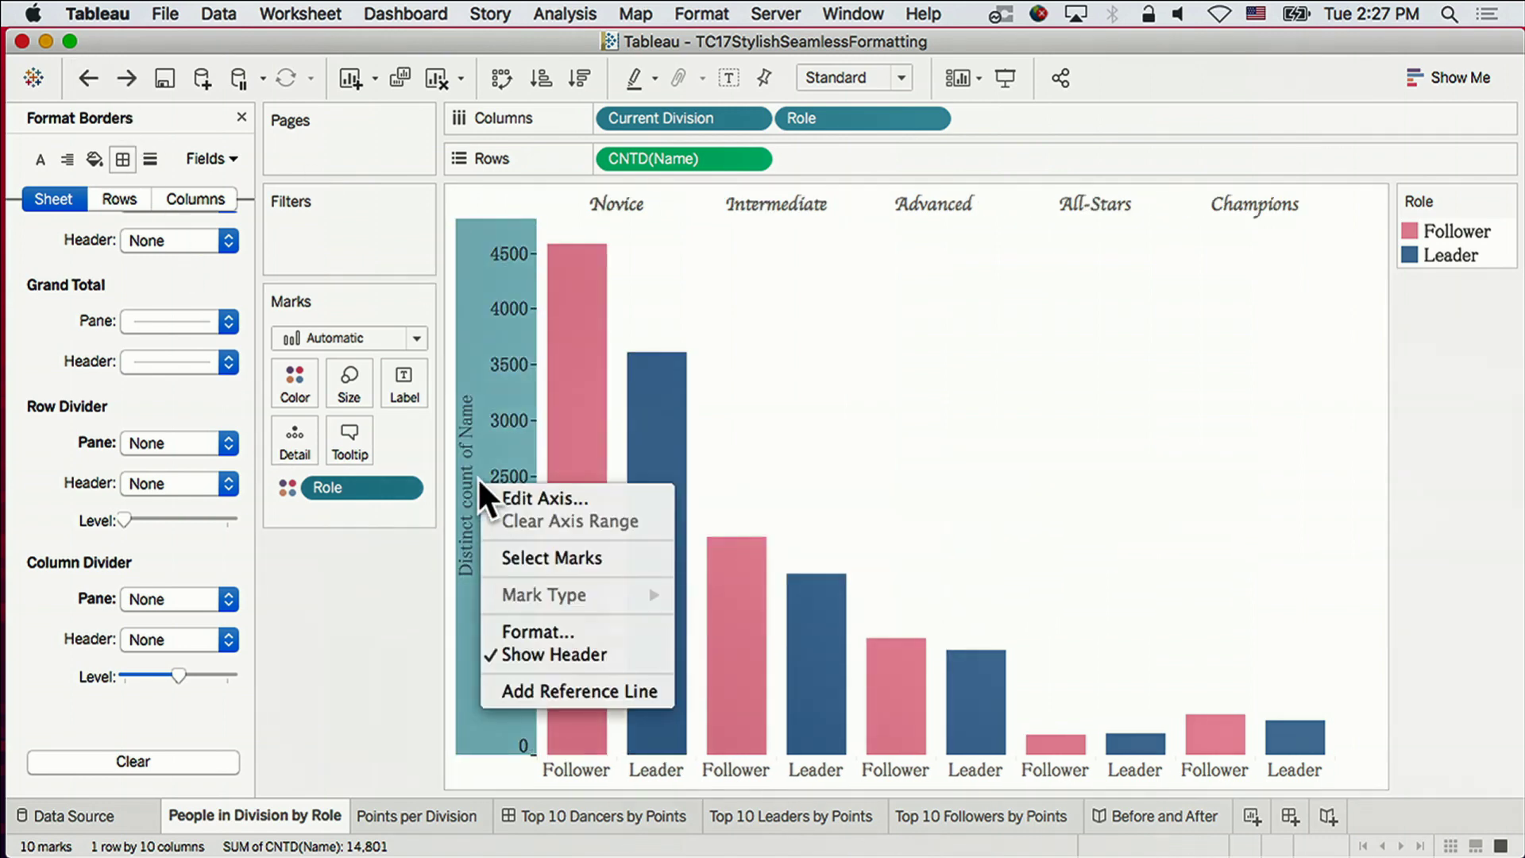
left_click(506, 491)
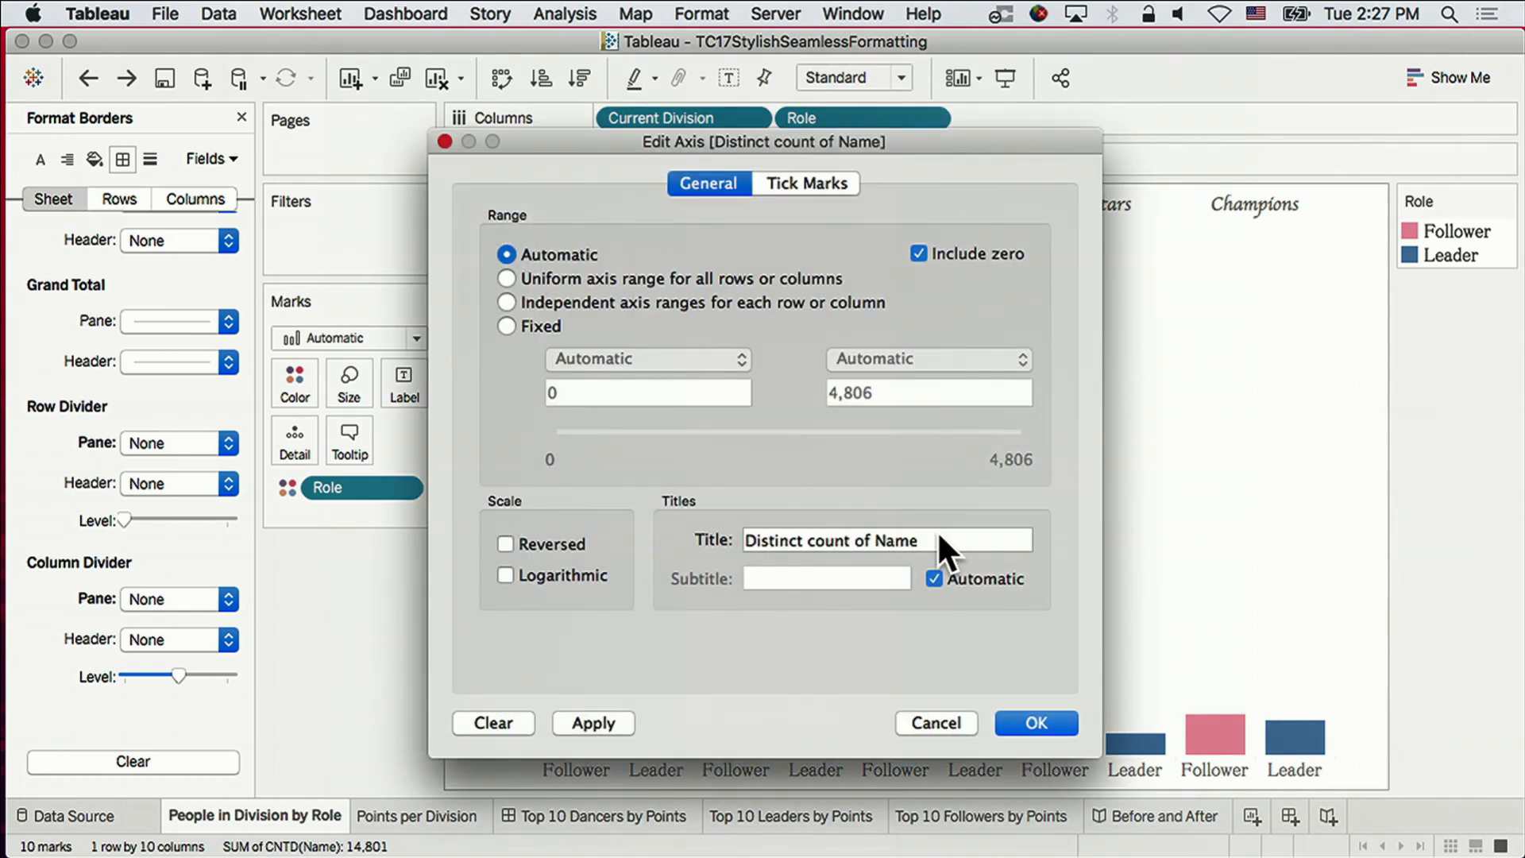
left_click_drag(938, 540, 643, 540)
key("BackSpace")
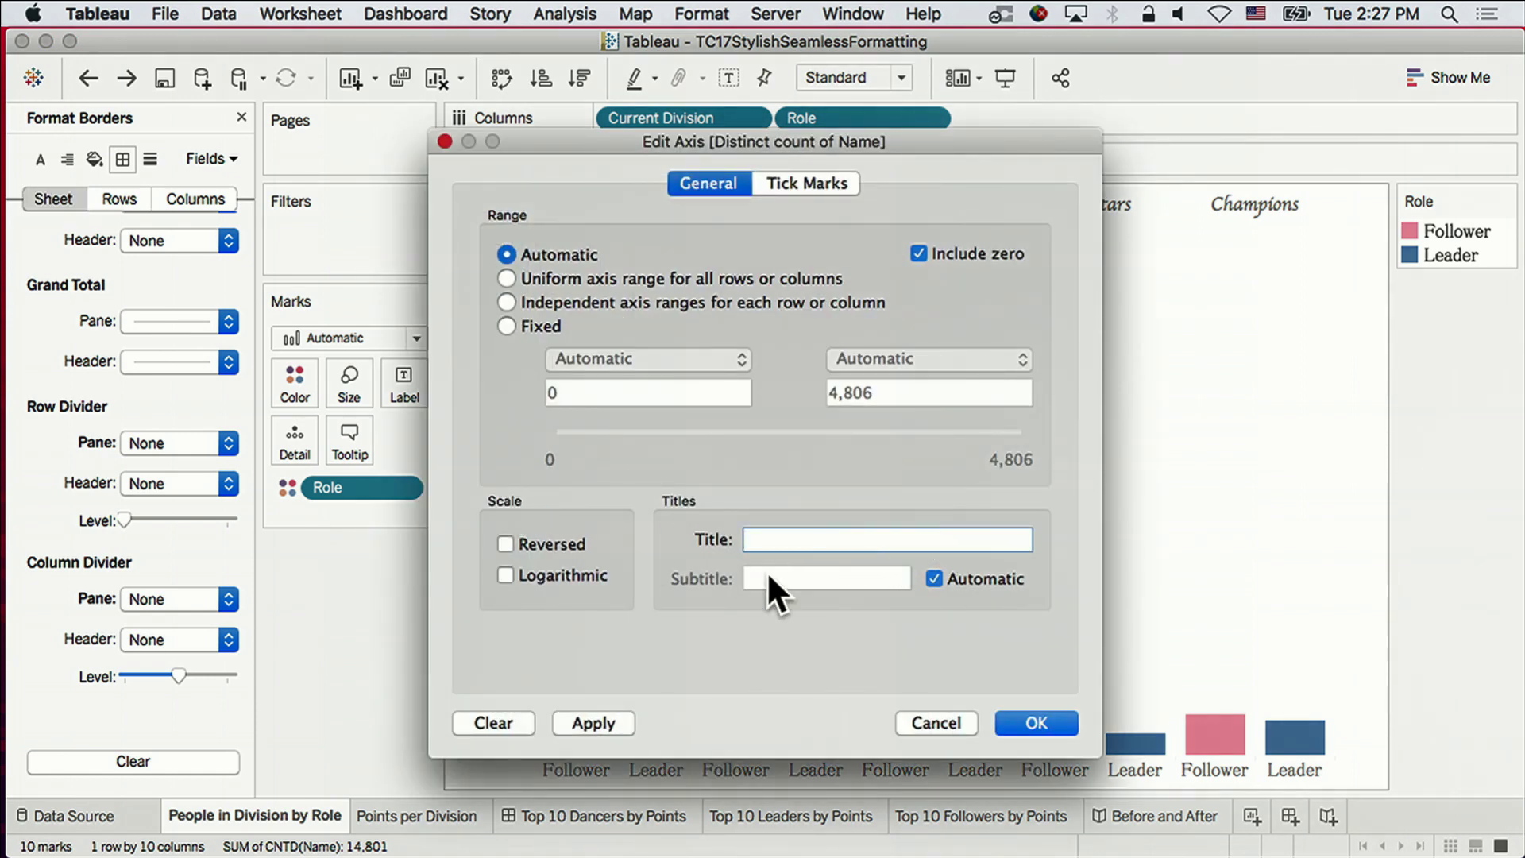
left_click(1037, 723)
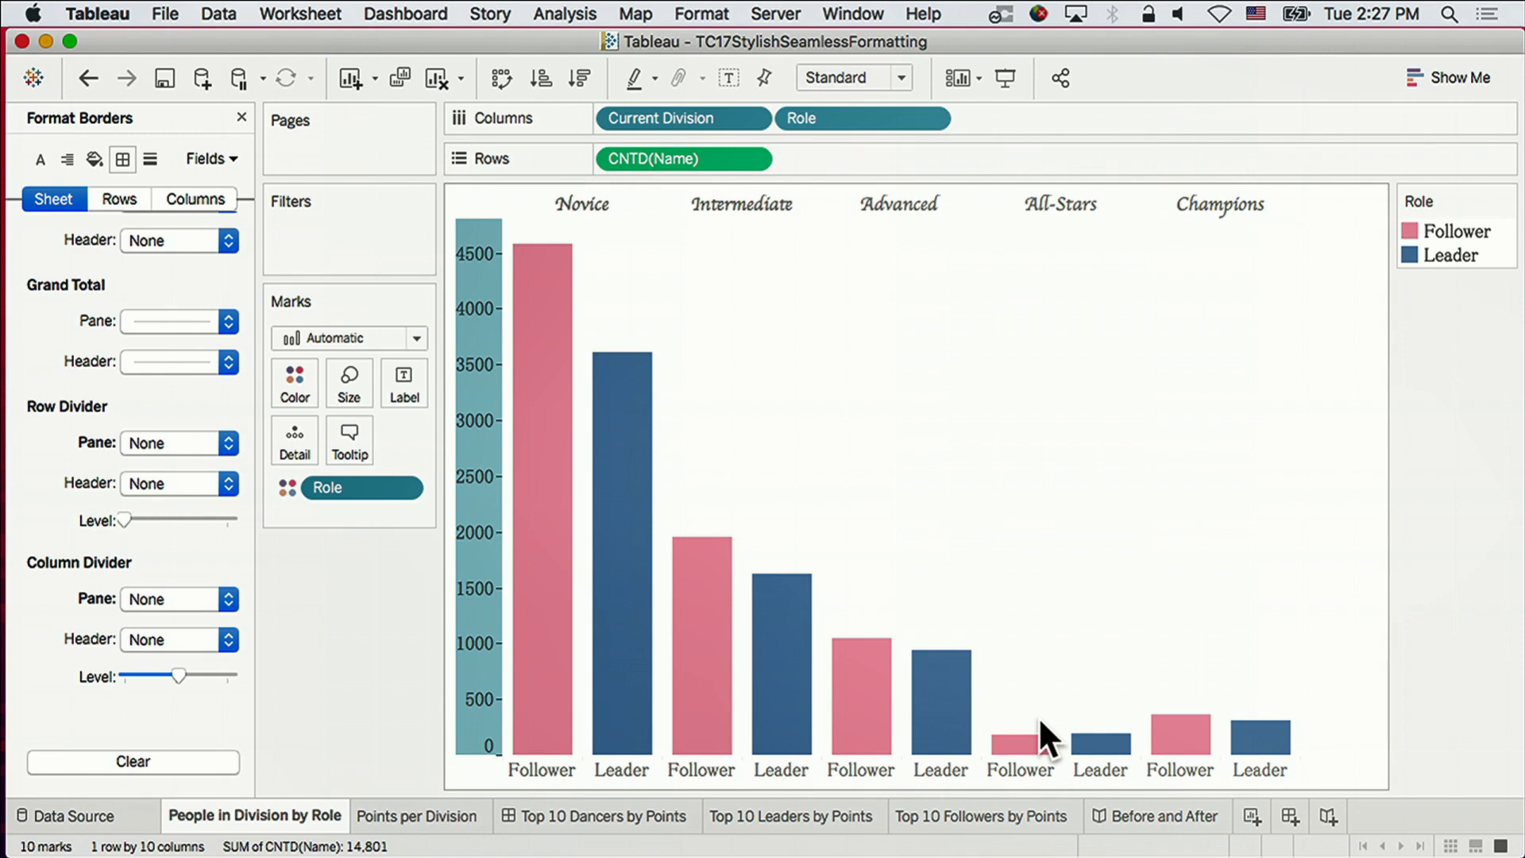
left_click(897, 469)
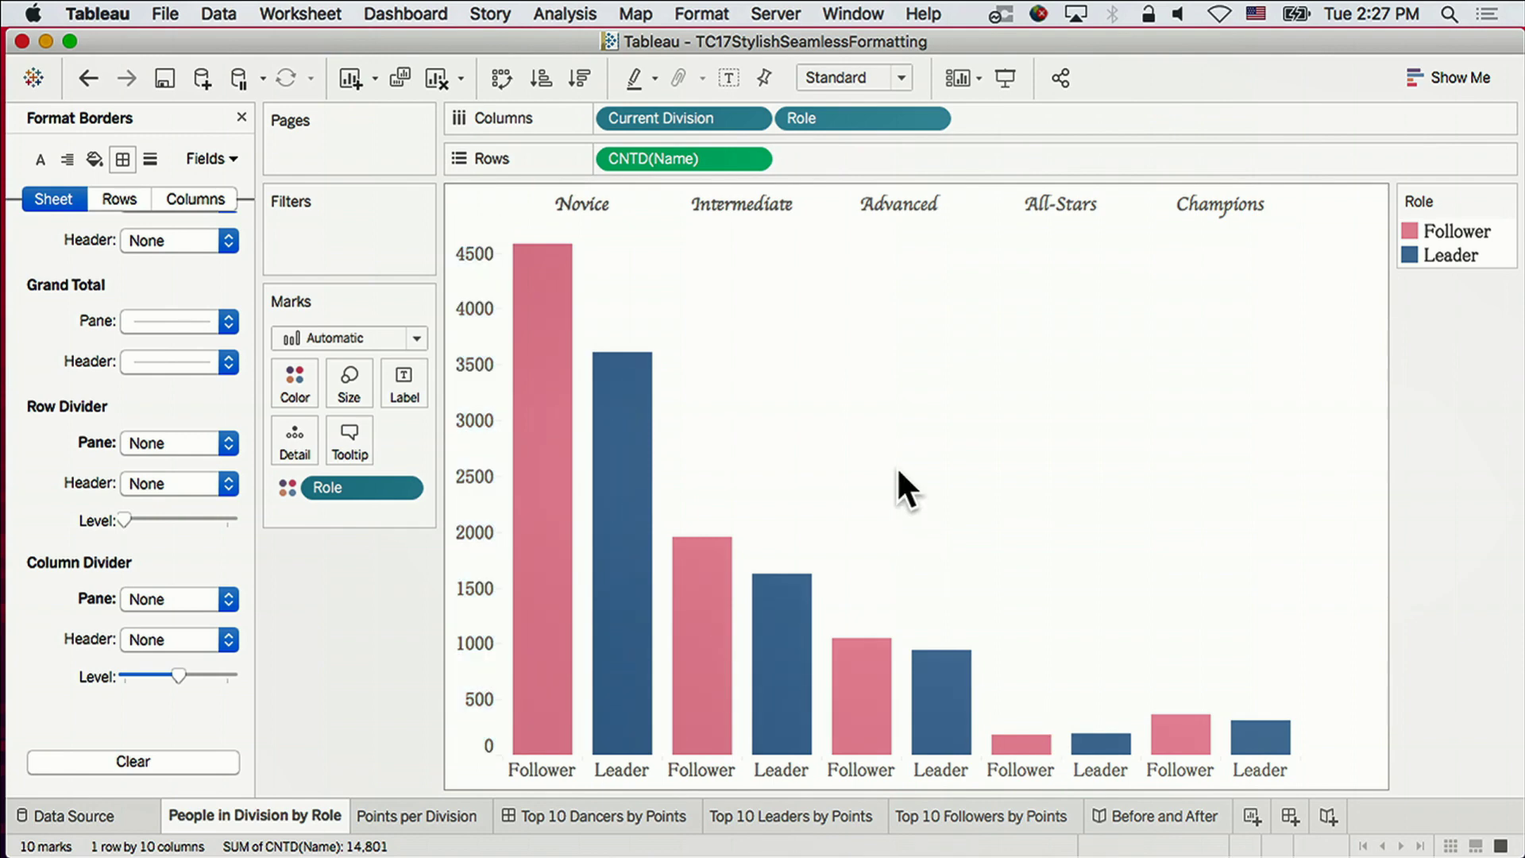
Try hiding the Follower member of the Role field and undo it.
right_click(554, 767)
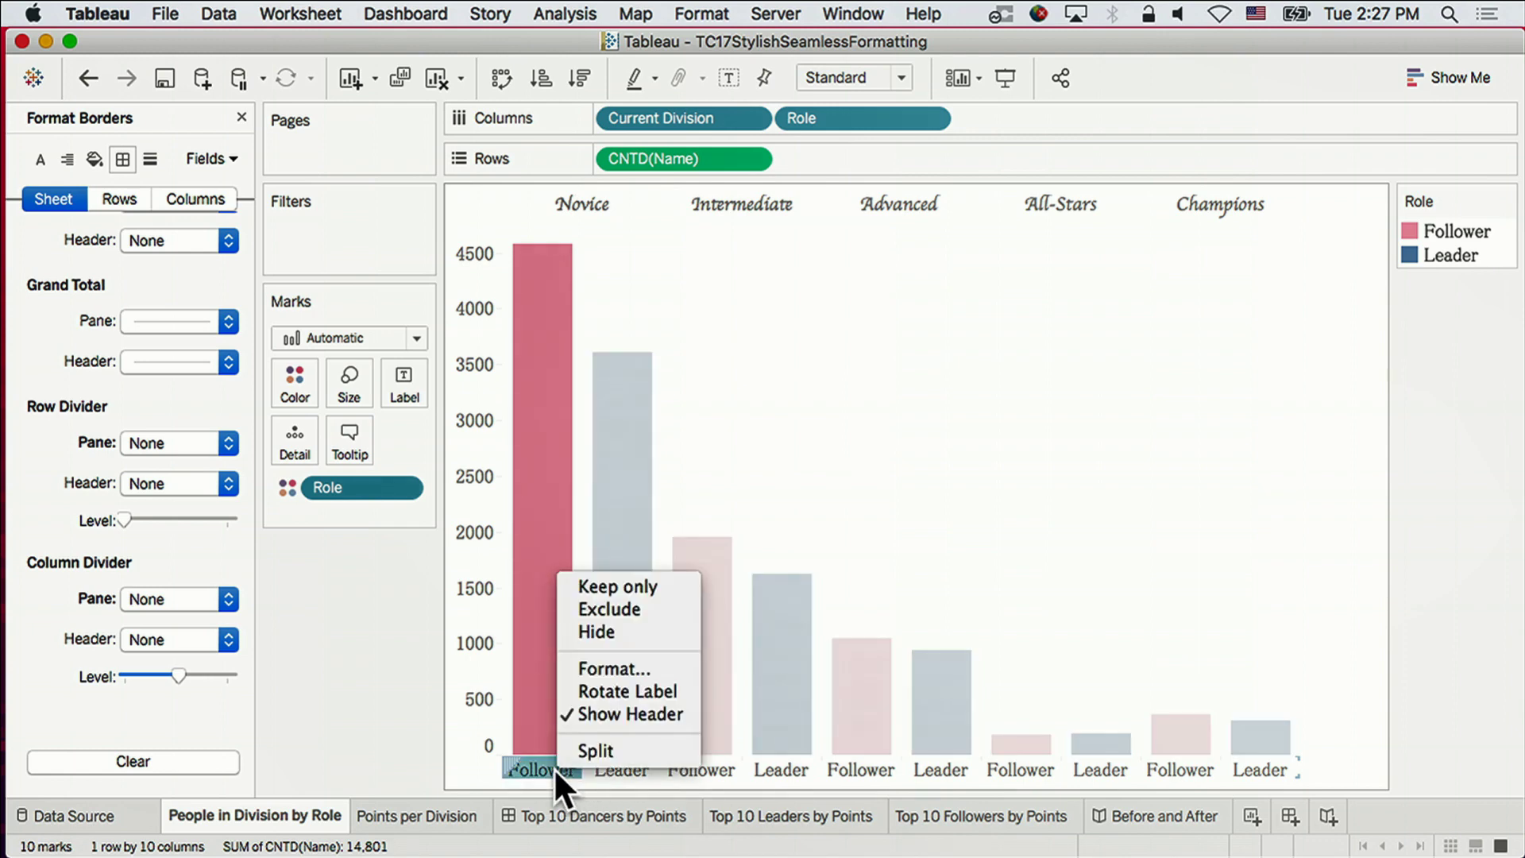
left_click(628, 633)
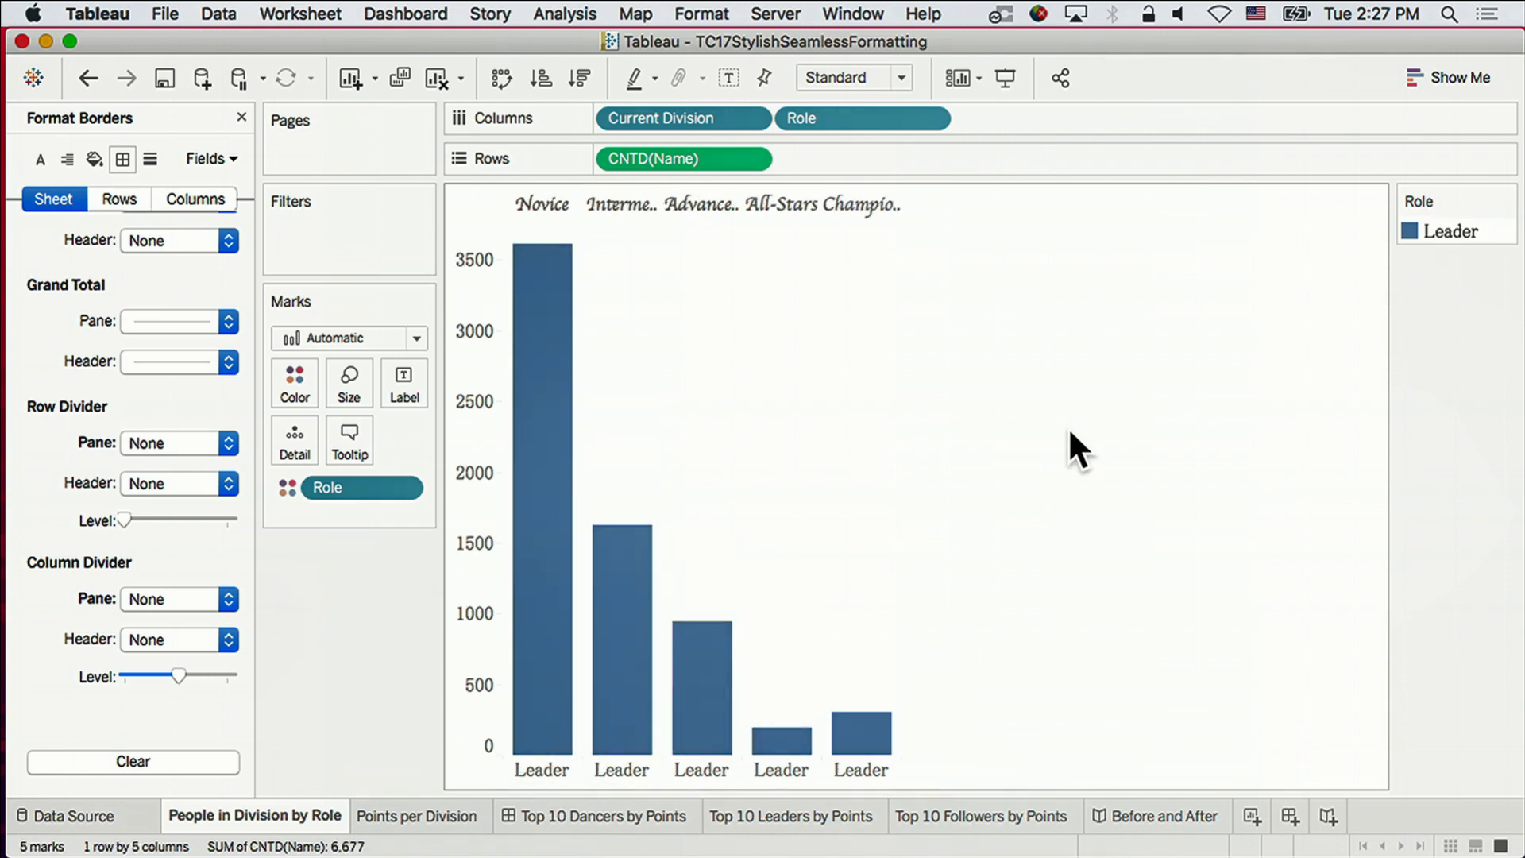
left_click(86, 78)
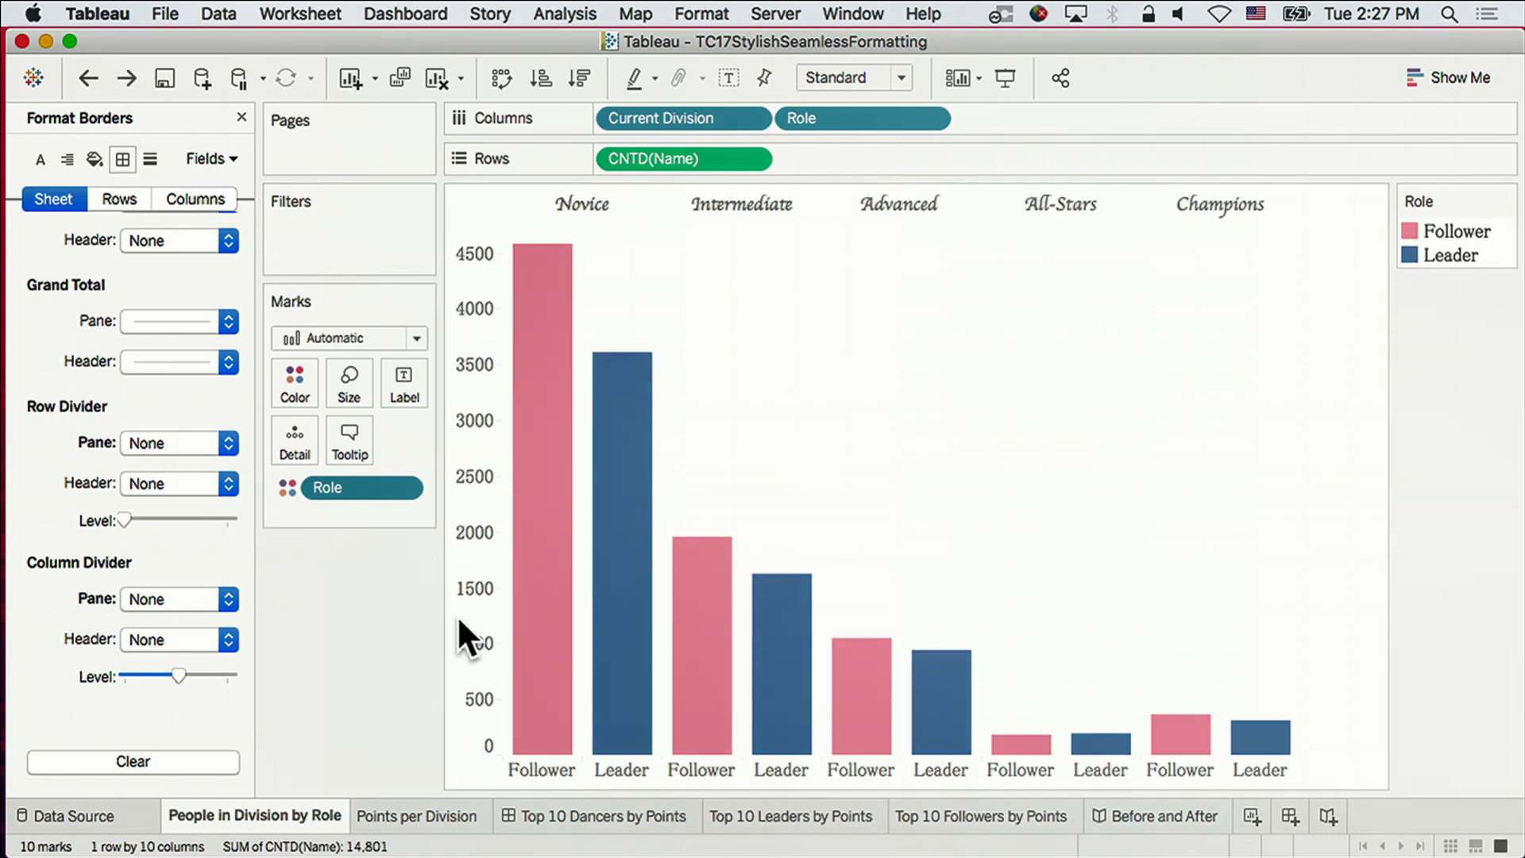
Hide the Role field's Follower and Leader headers below the bars.
right_click(536, 758)
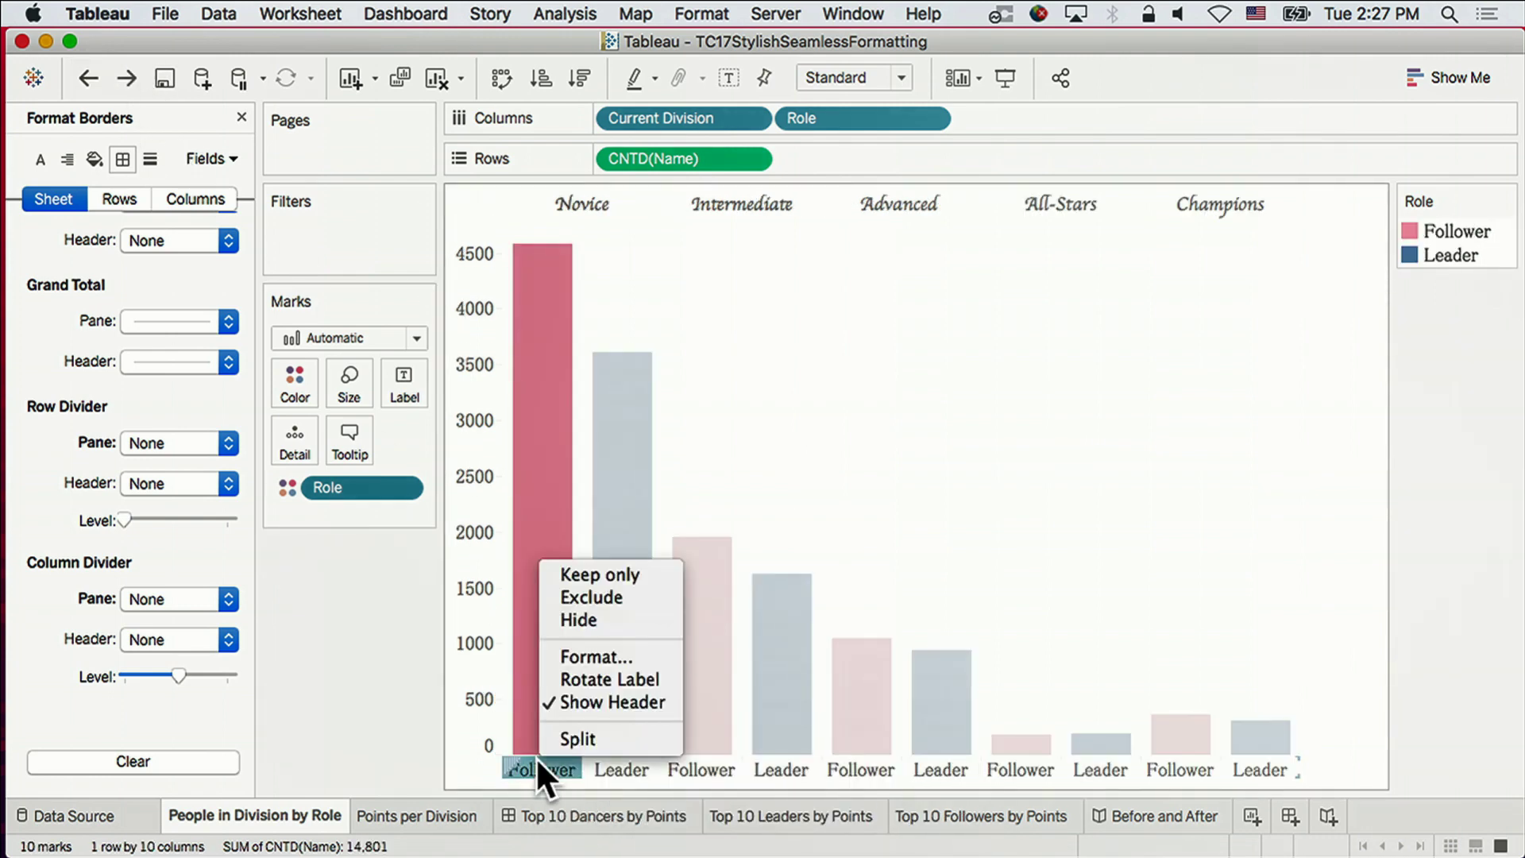
left_click(590, 702)
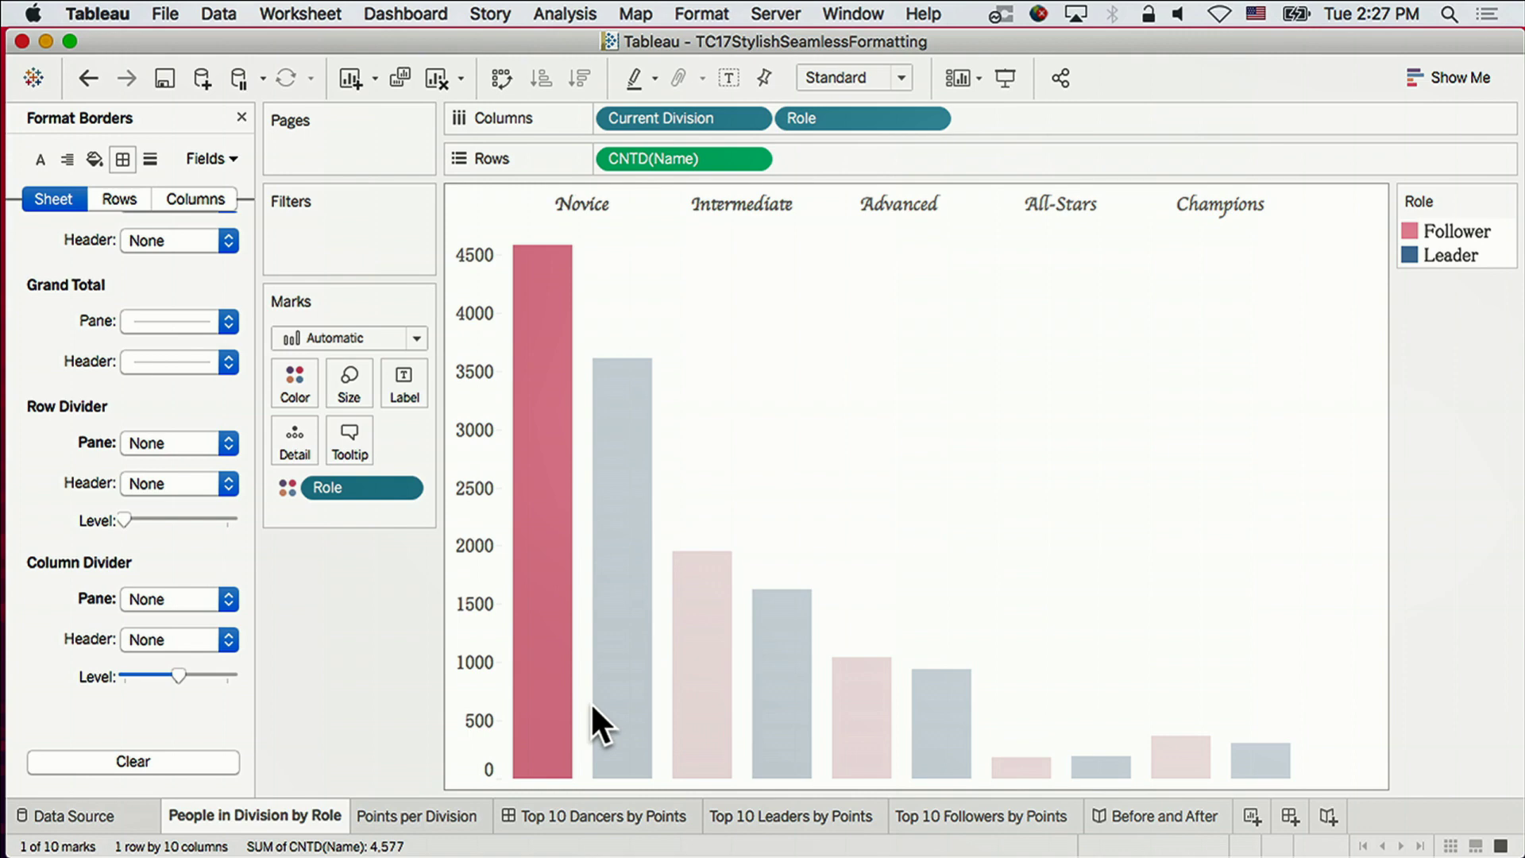
left_click(1014, 471)
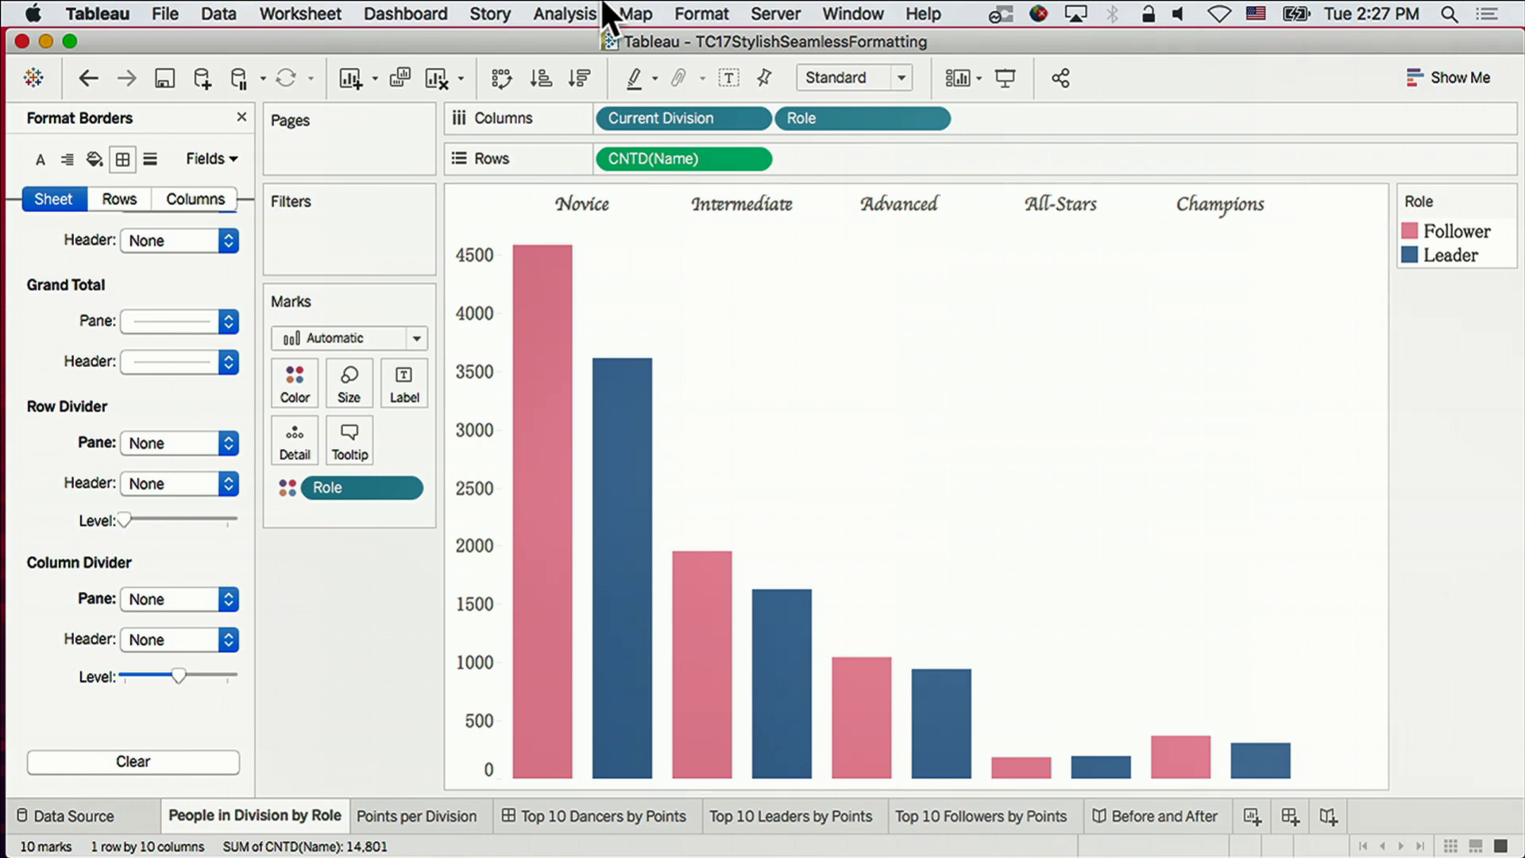
Shade every other division by raising the column band size two notches, and set the column banding pane color to a darker gray.
left_click(690, 13)
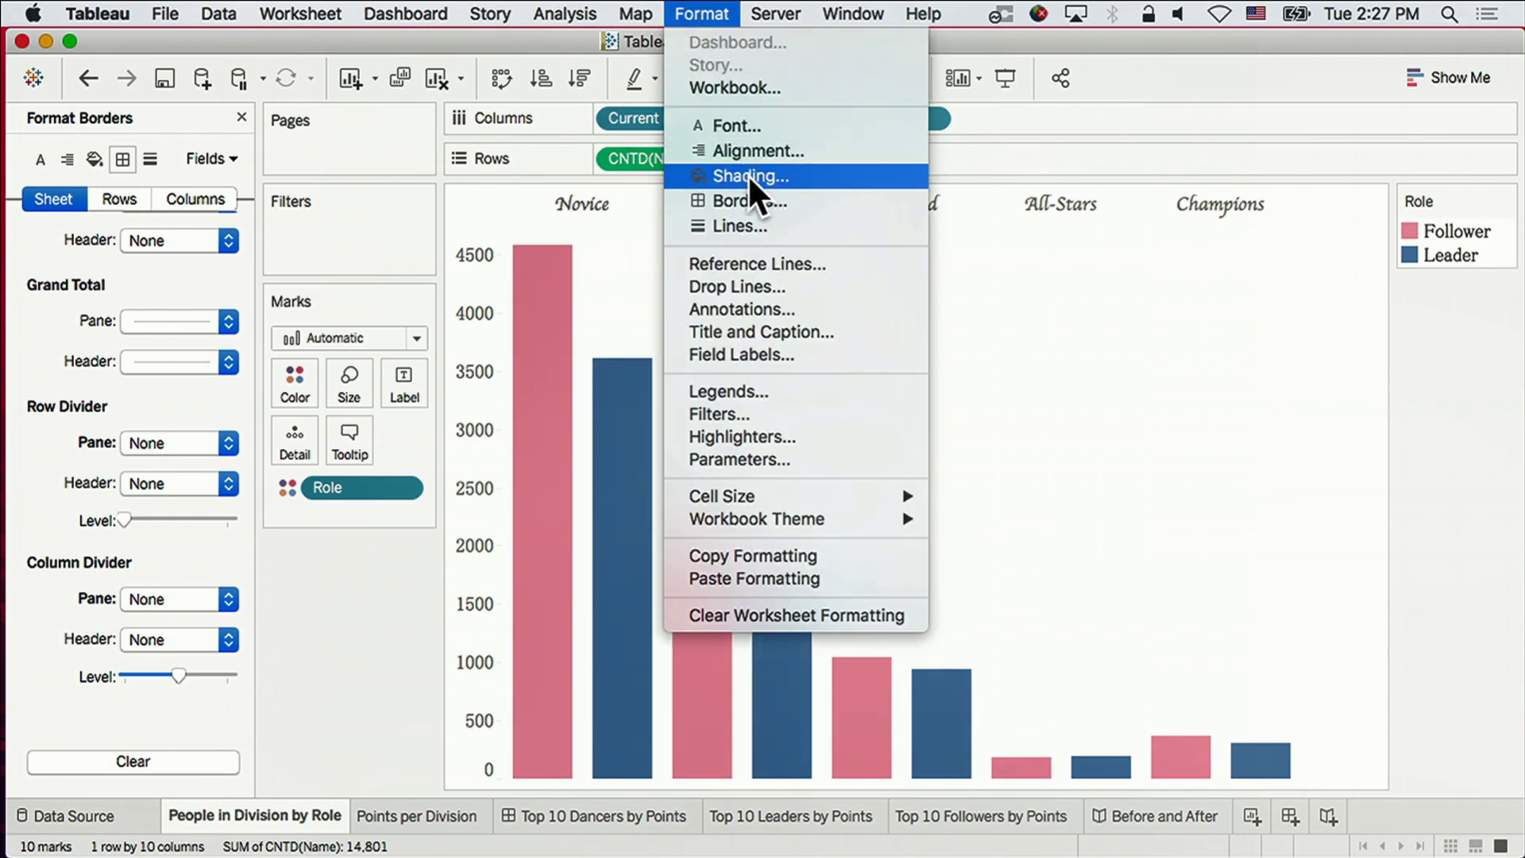
left_click(774, 179)
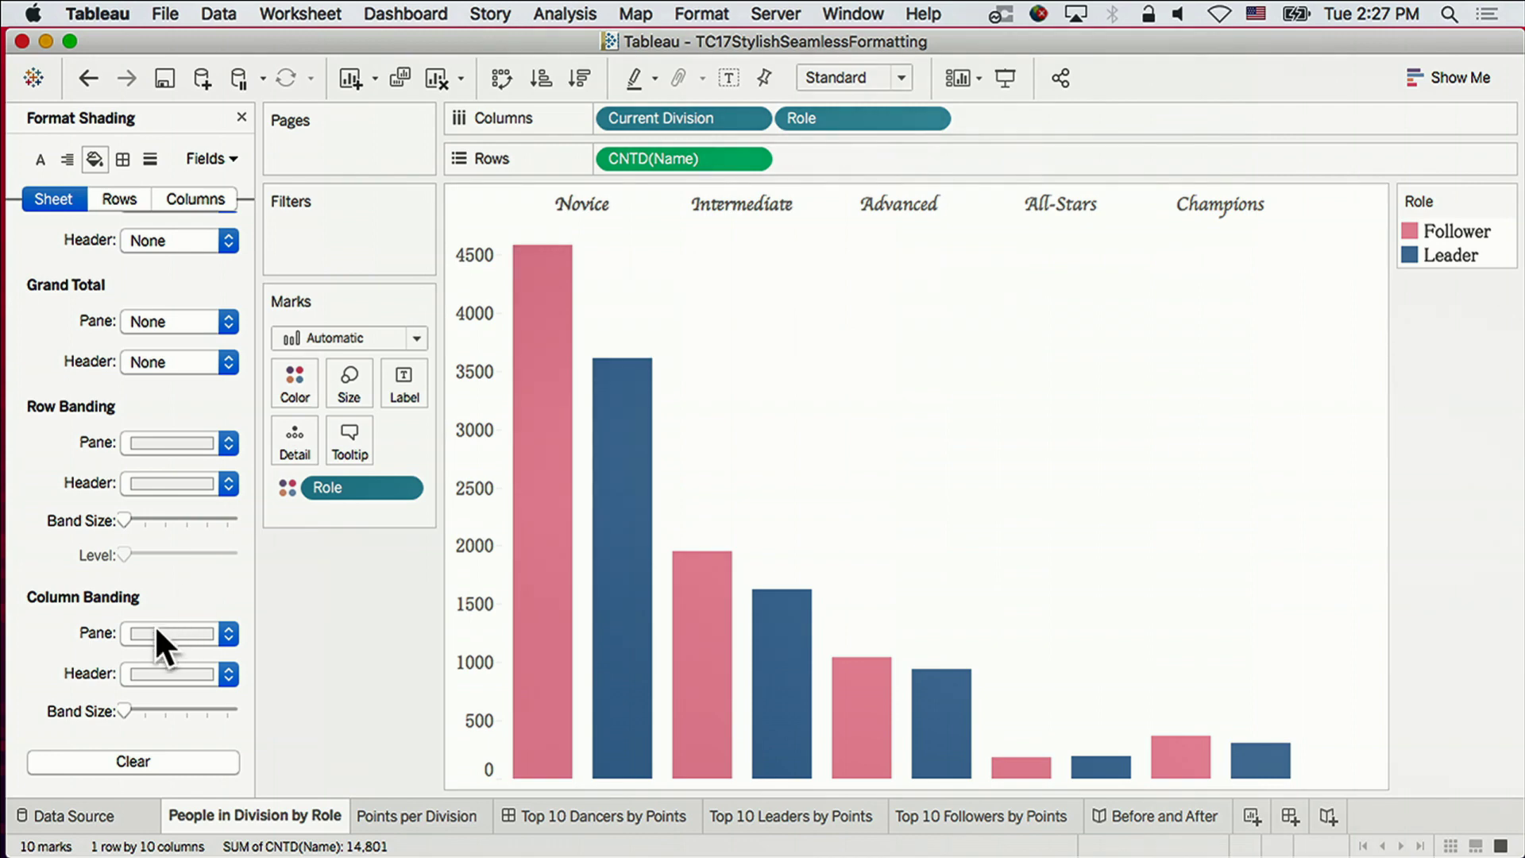
scroll(154, 623, "down", 2)
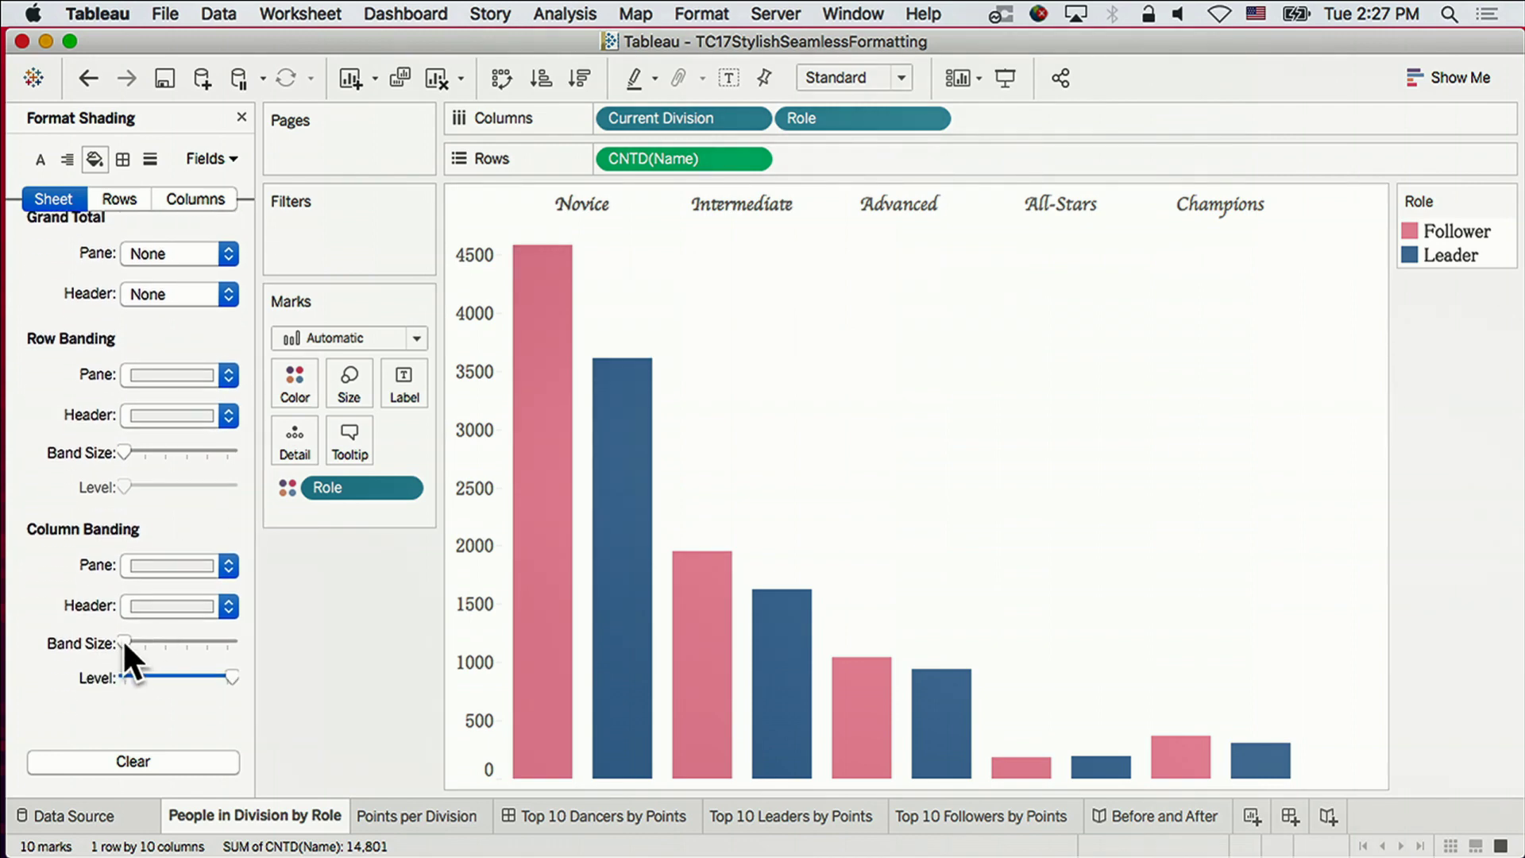
left_click_drag(154, 638, 168, 638)
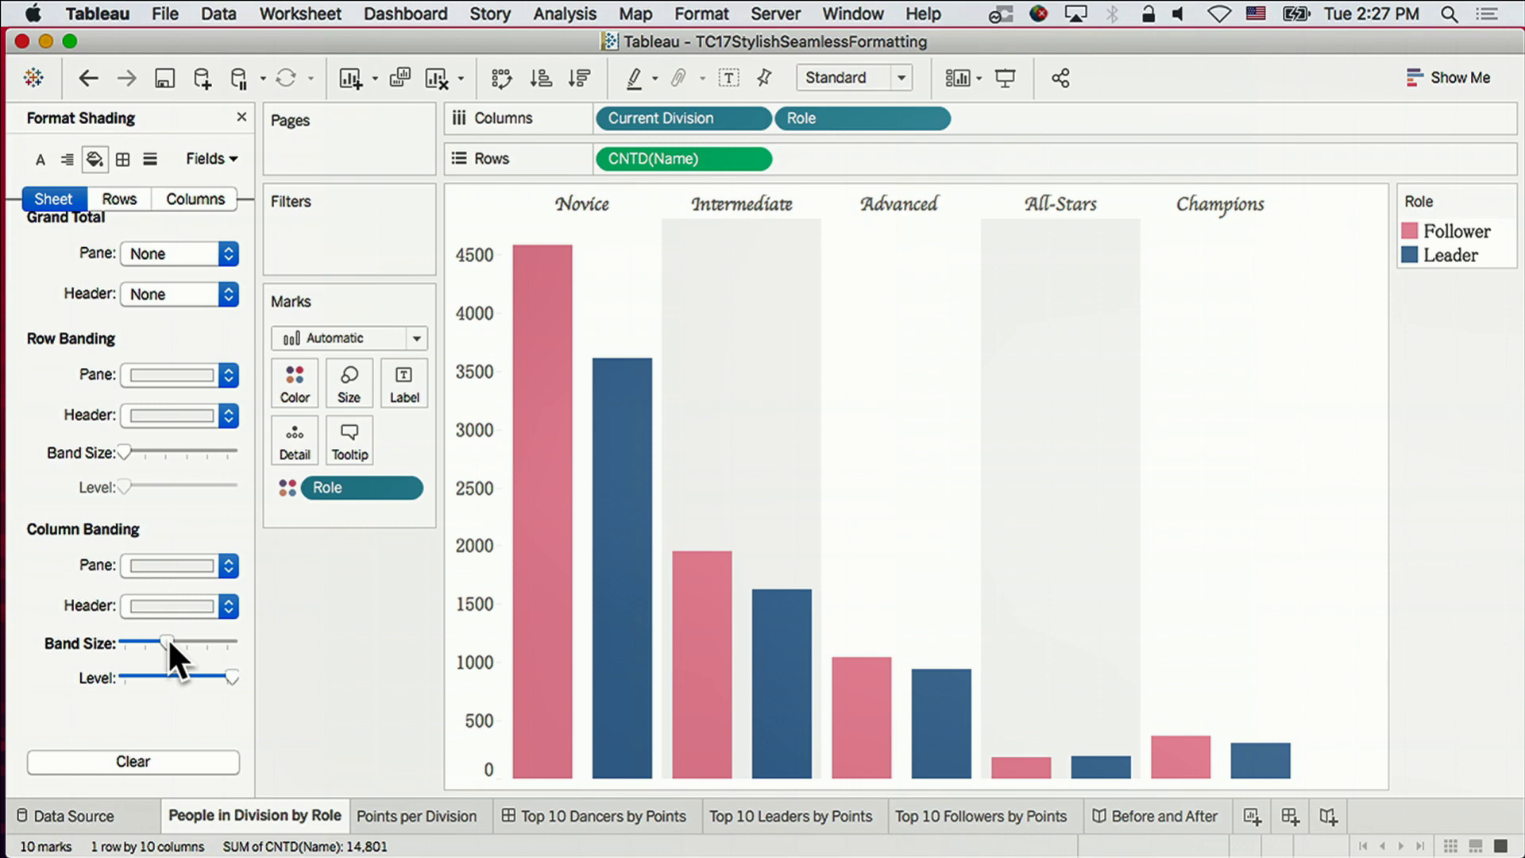
left_click(224, 561)
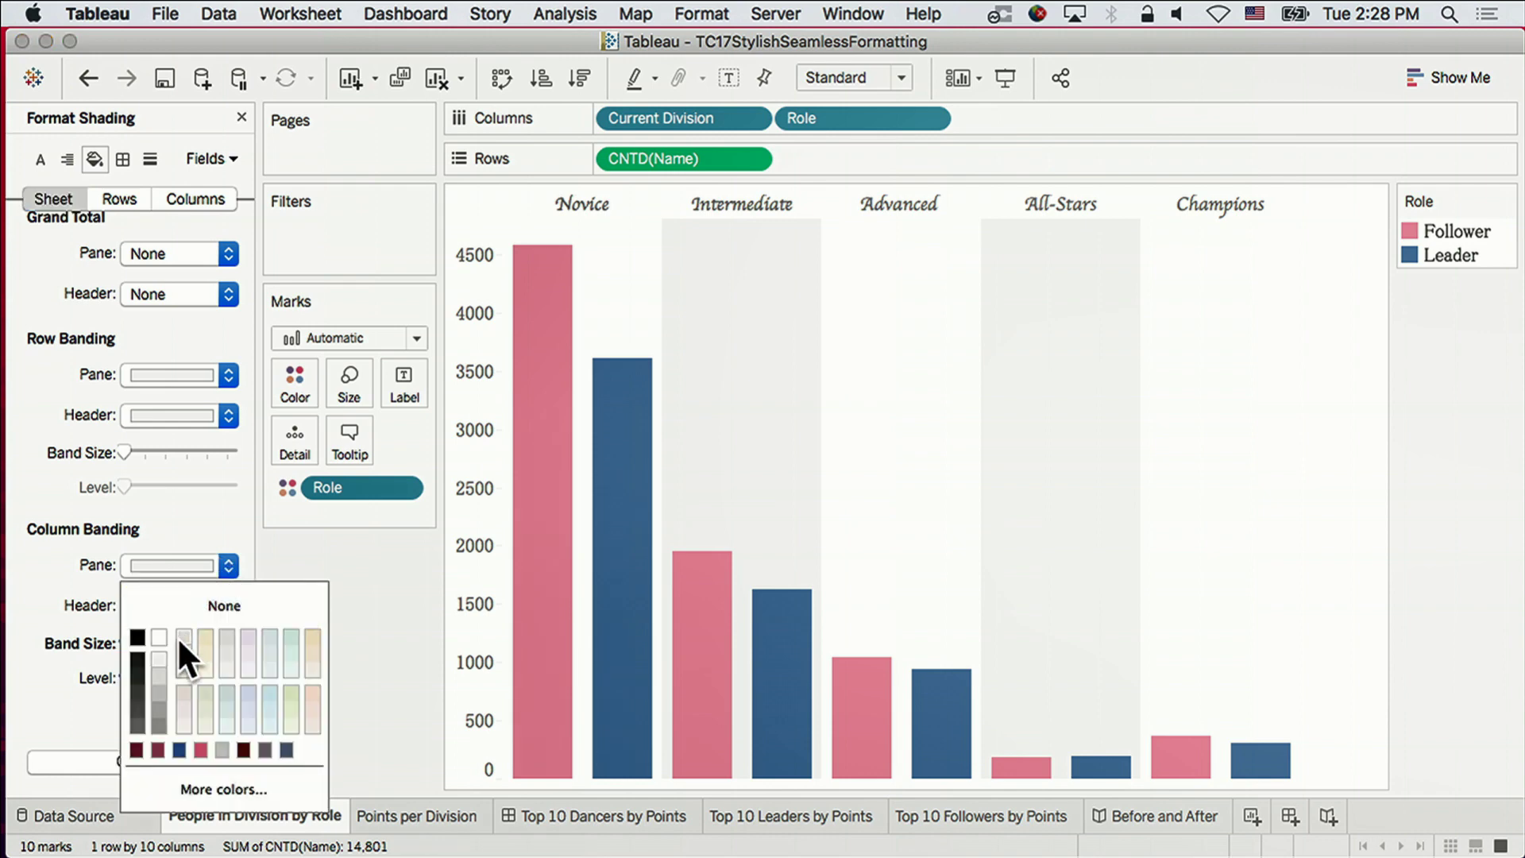
left_click(159, 669)
left_click(962, 459)
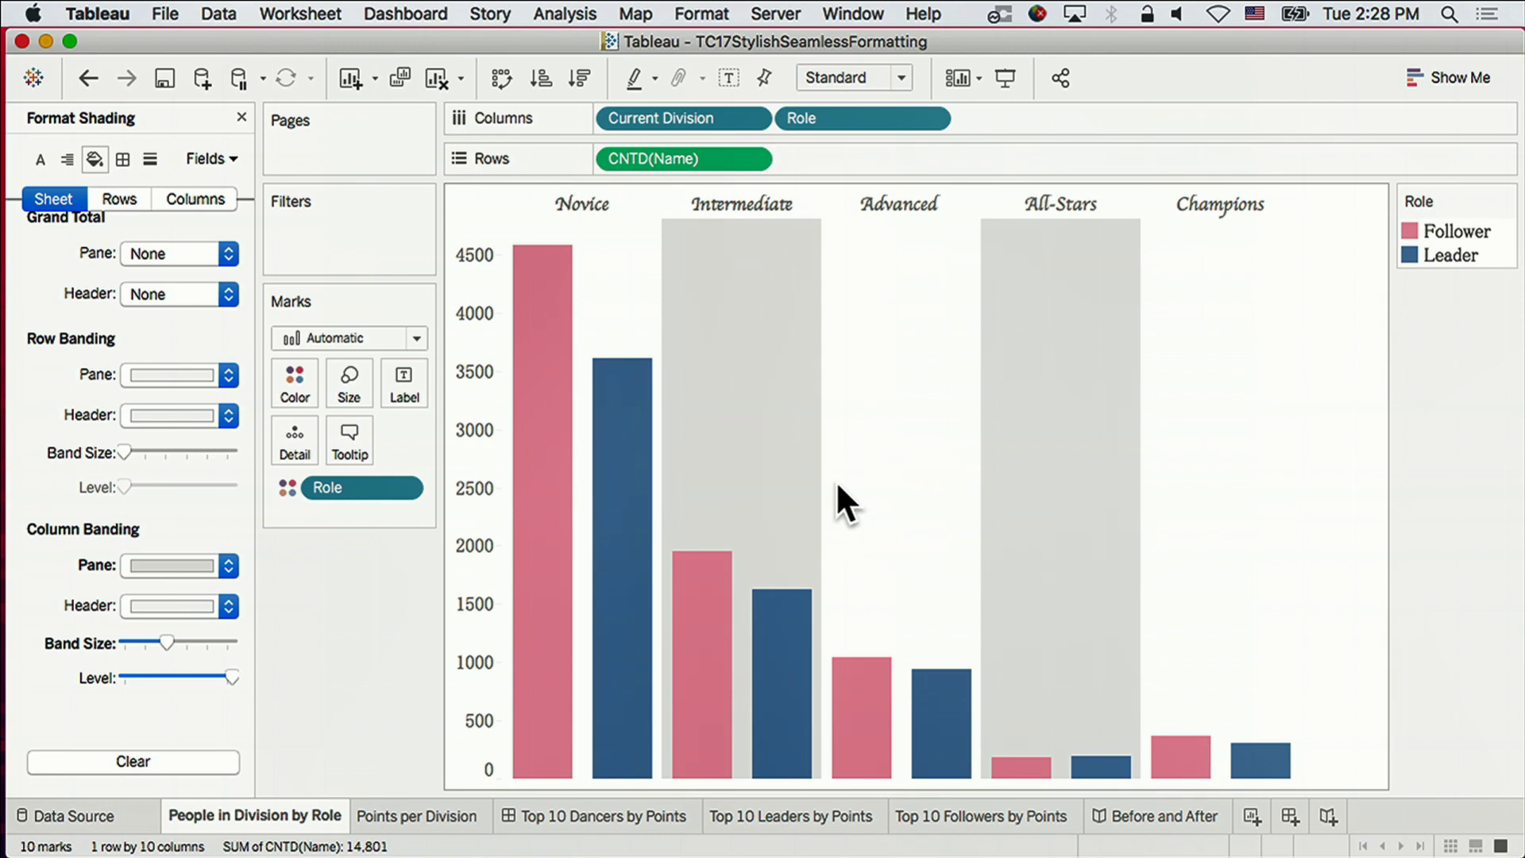
On the Points per Division sheet, start editing the Division colors and choose the Jewel Bright palette.
left_click(421, 815)
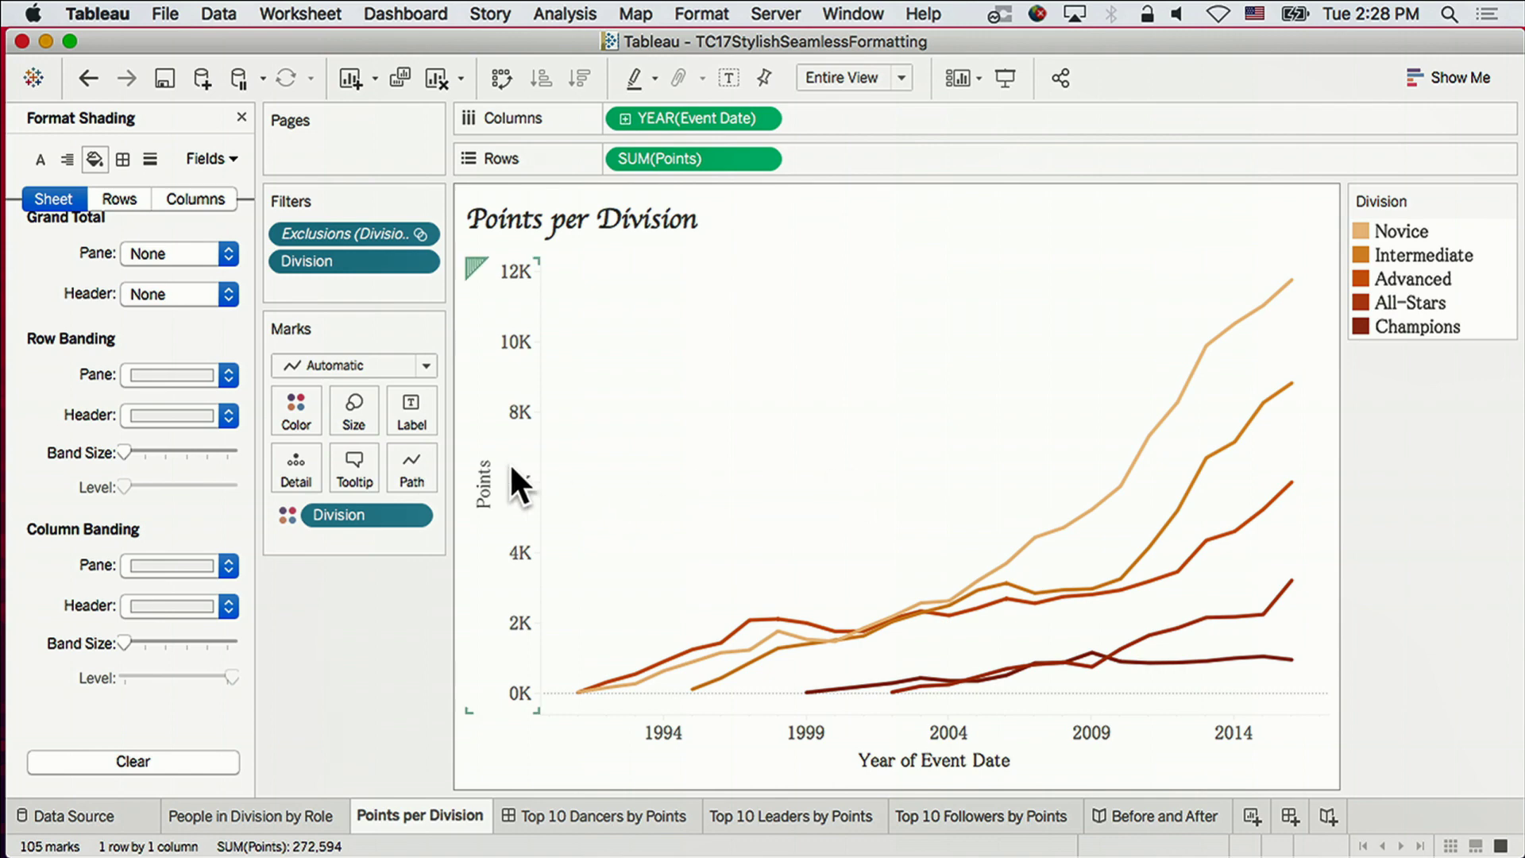
left_click(309, 409)
left_click(376, 477)
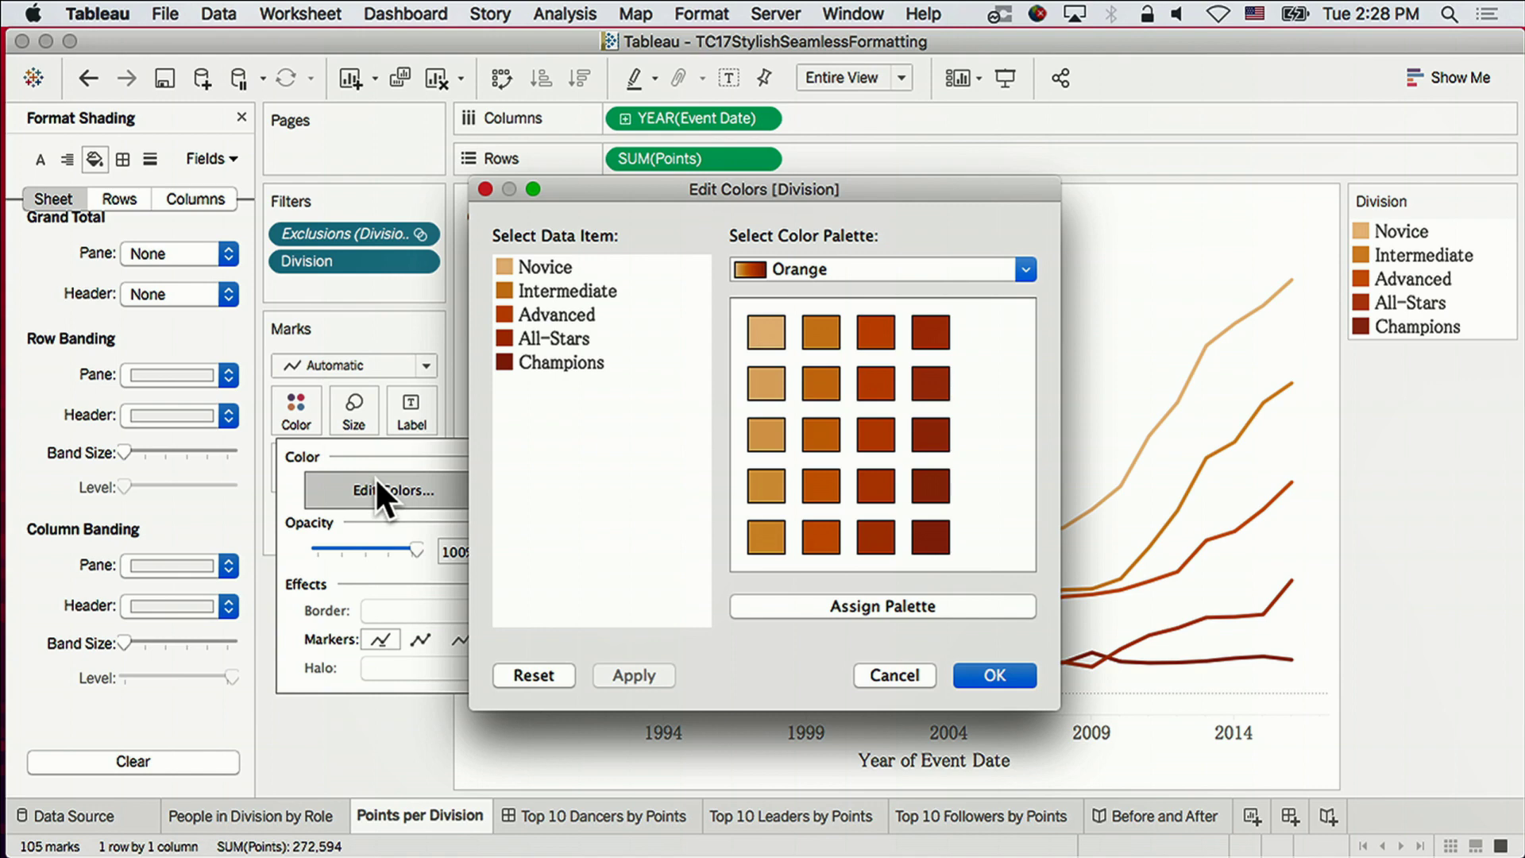
left_click(843, 266)
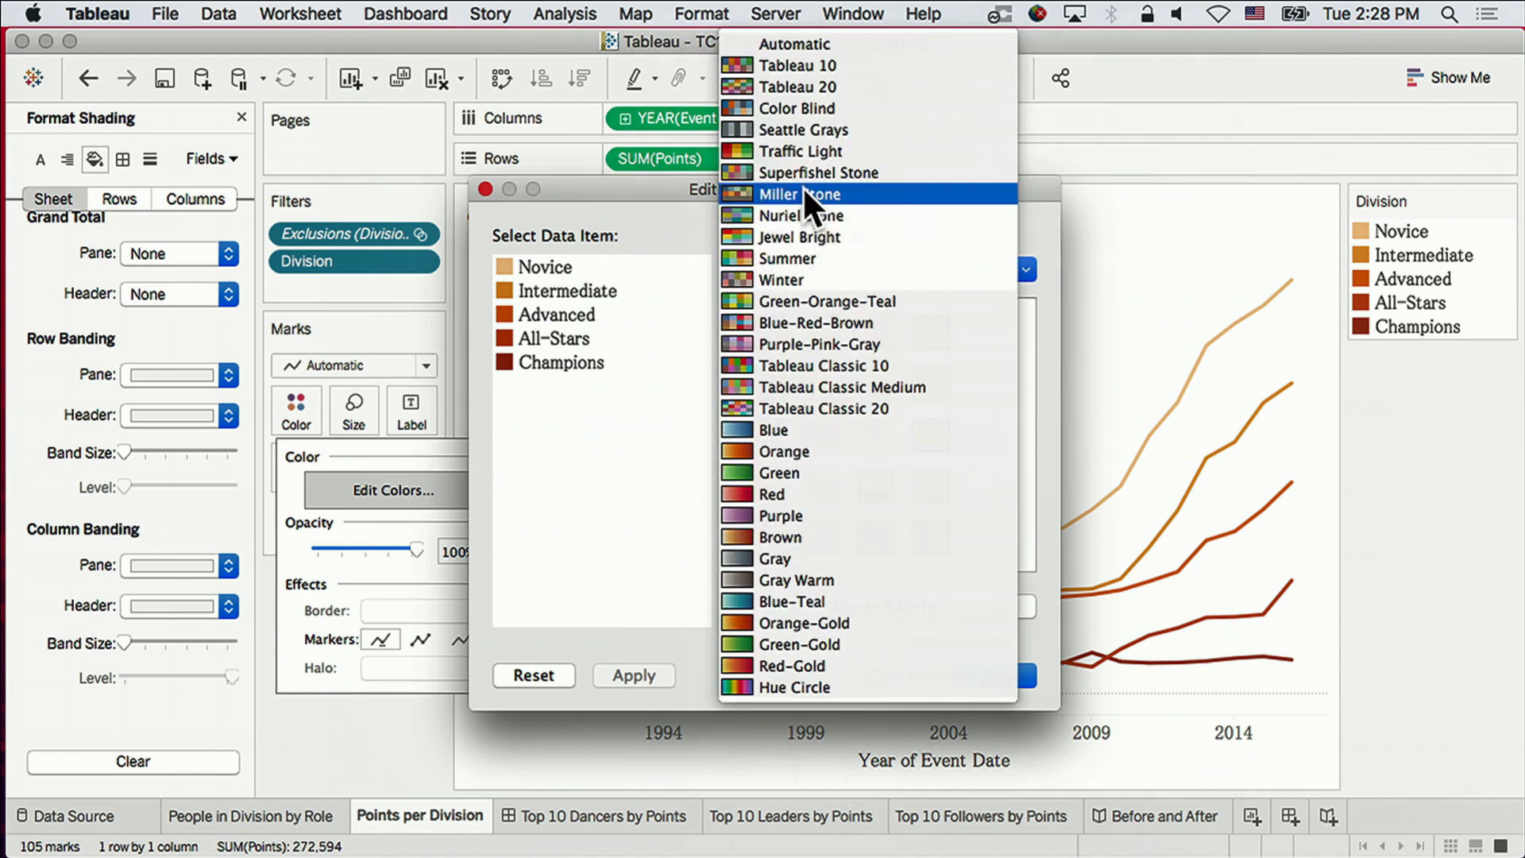
left_click(828, 237)
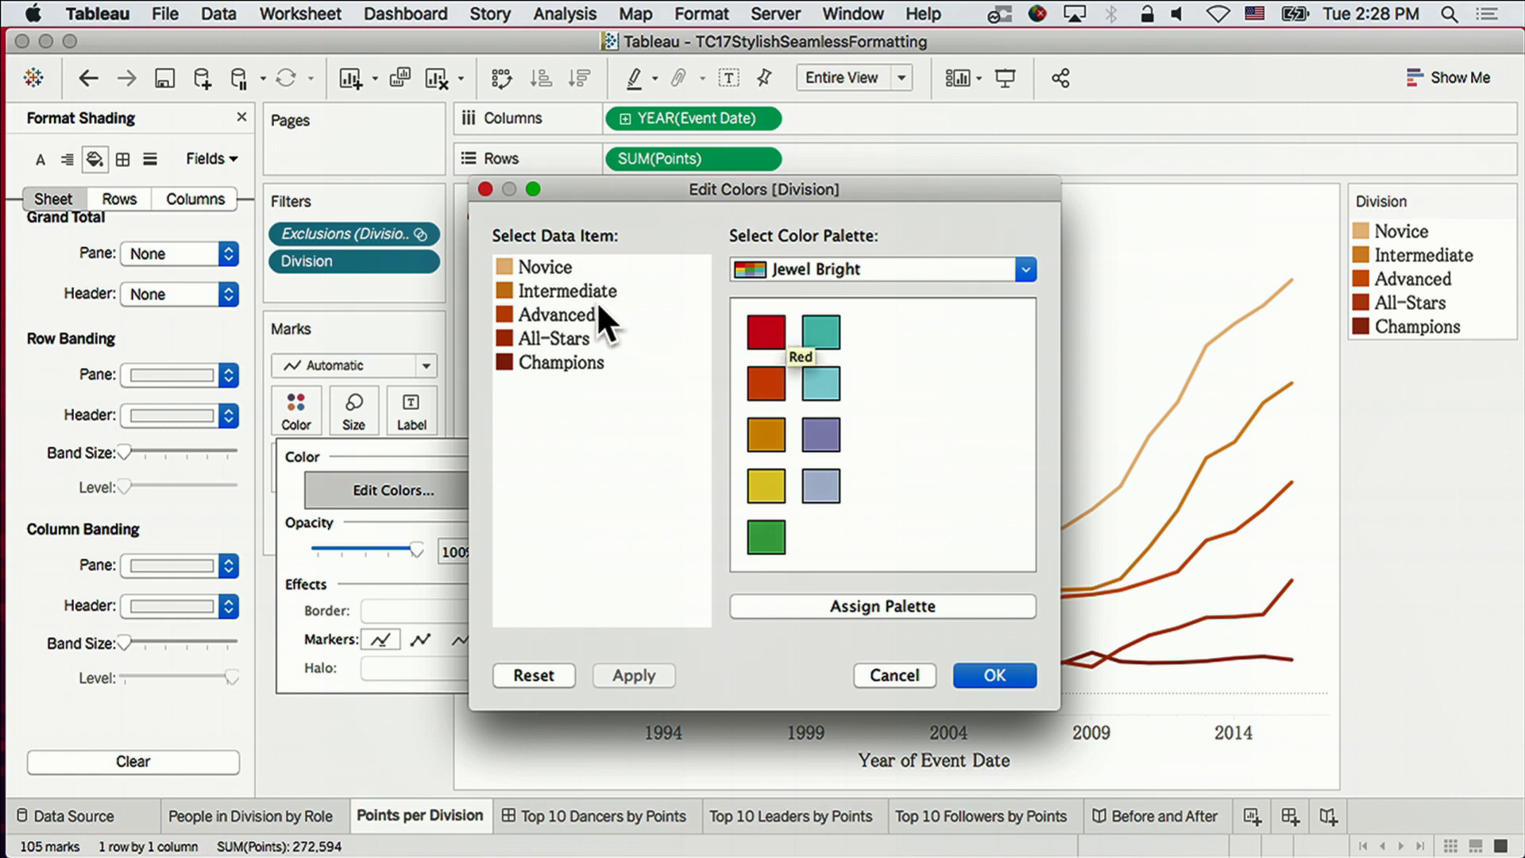
Assign green to Novice, yellow to Intermediate, orange to Advanced, red-orange to All-Stars and red to Champions, and apply the colors.
left_click(764, 536)
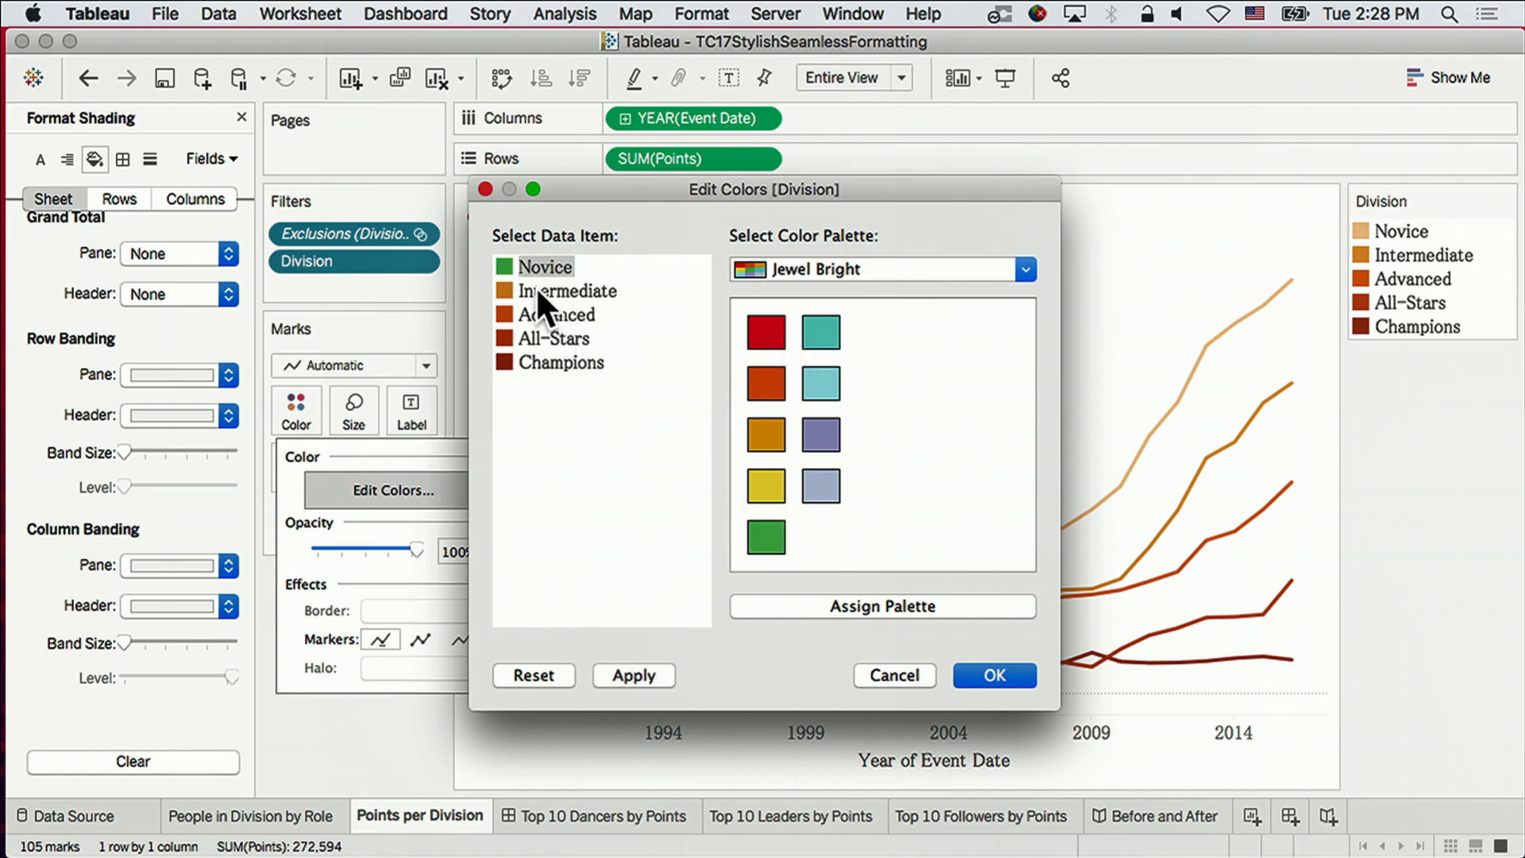
left_click(540, 291)
left_click(764, 486)
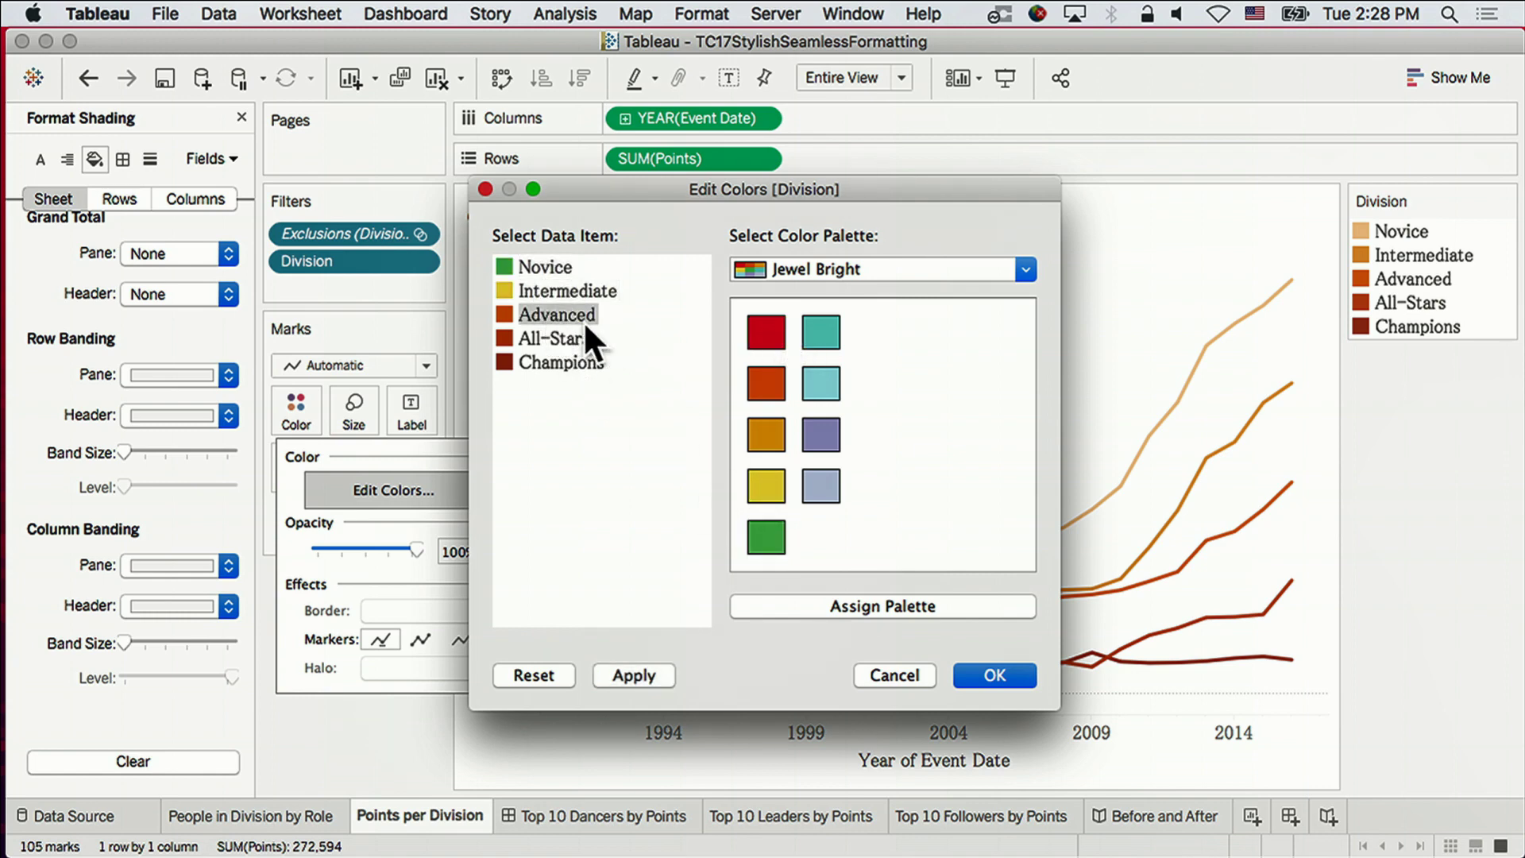
left_click(767, 438)
left_click(555, 333)
left_click(766, 382)
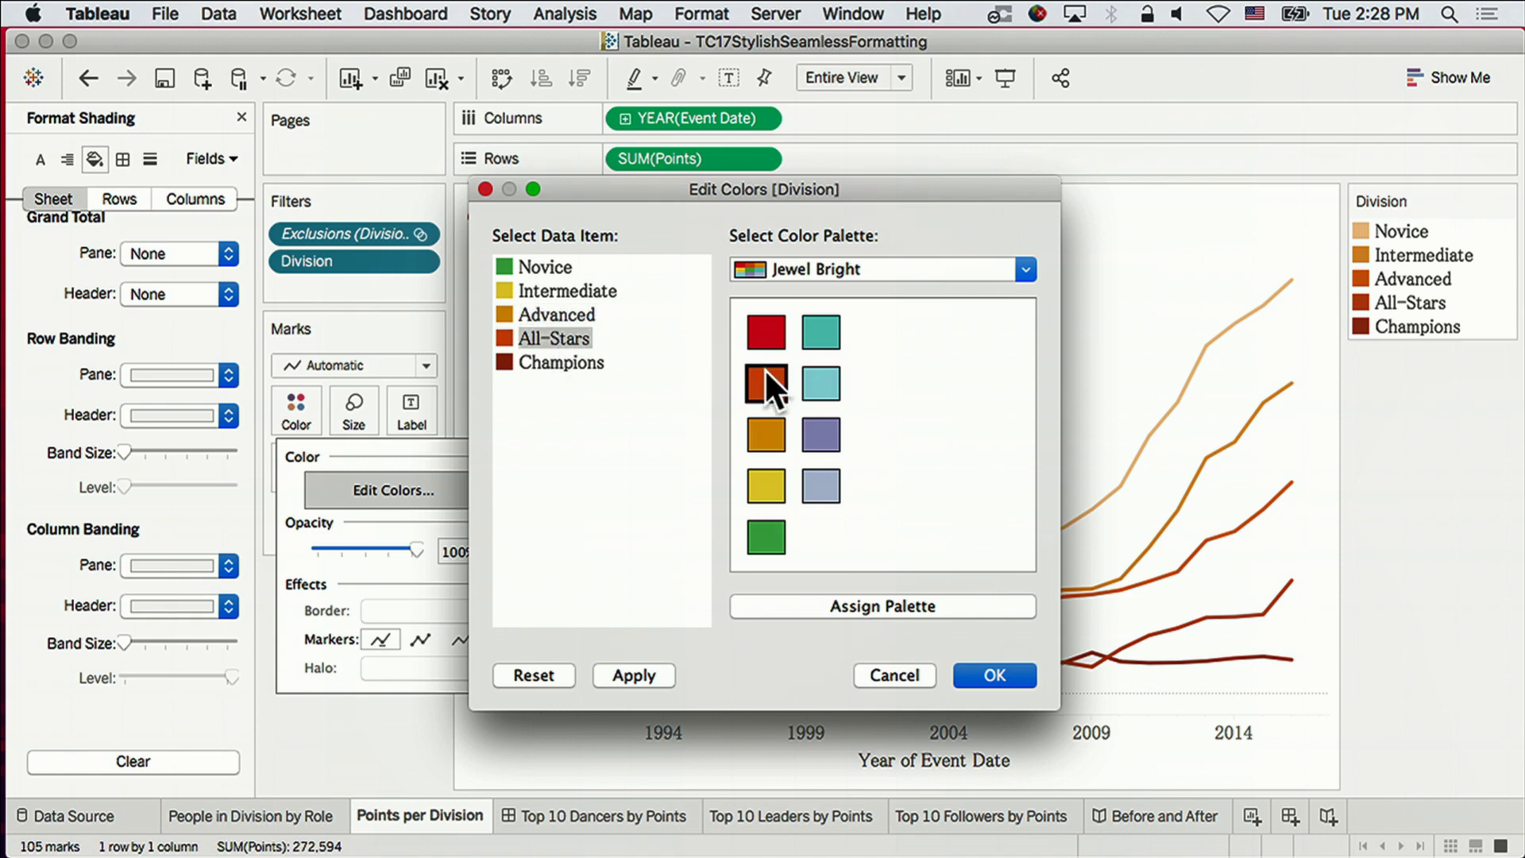
left_click(764, 332)
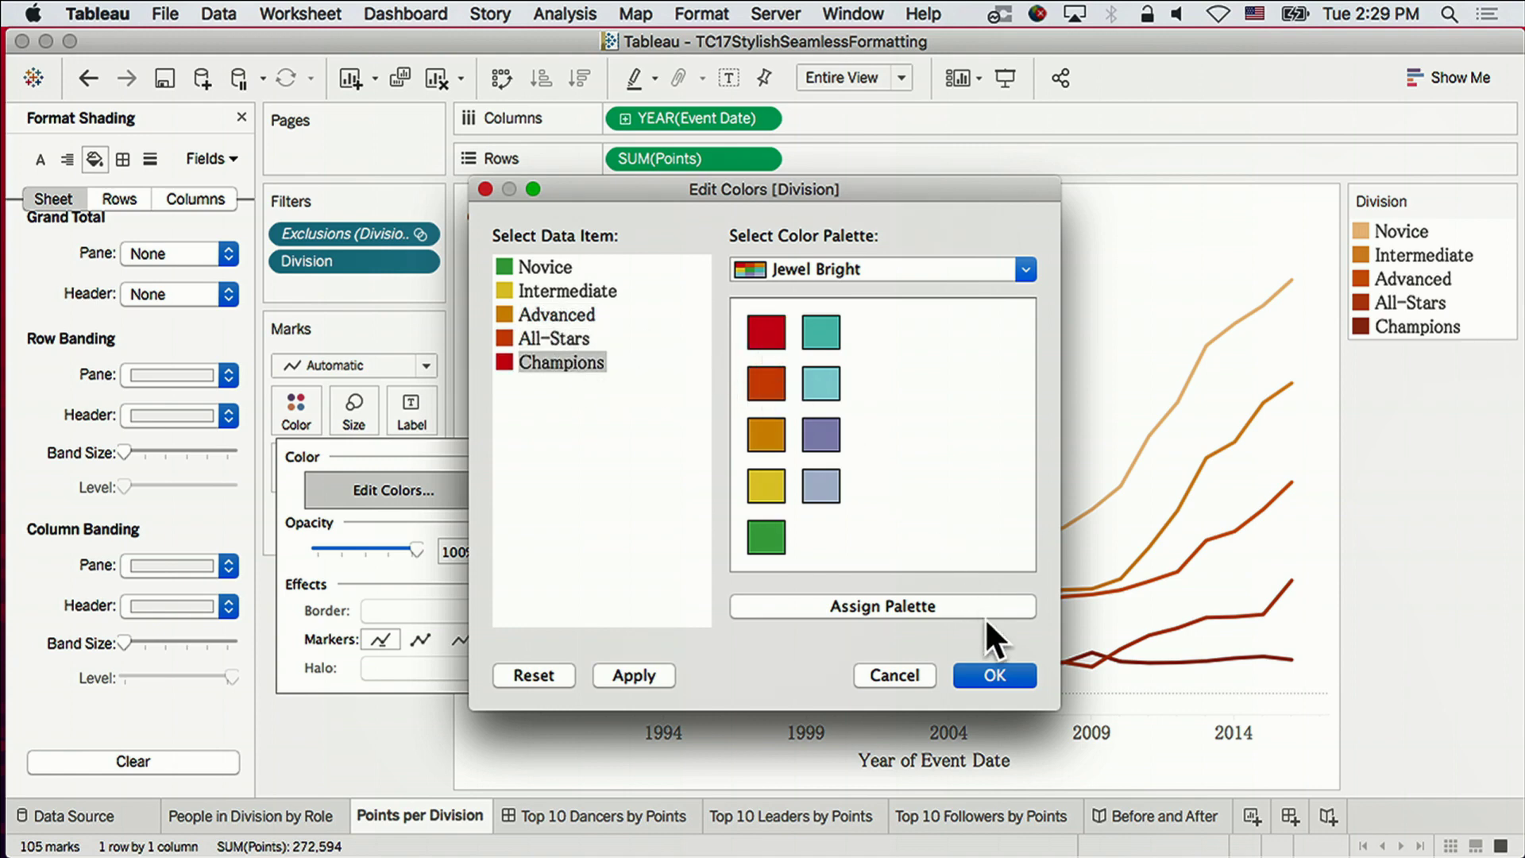
left_click(1009, 675)
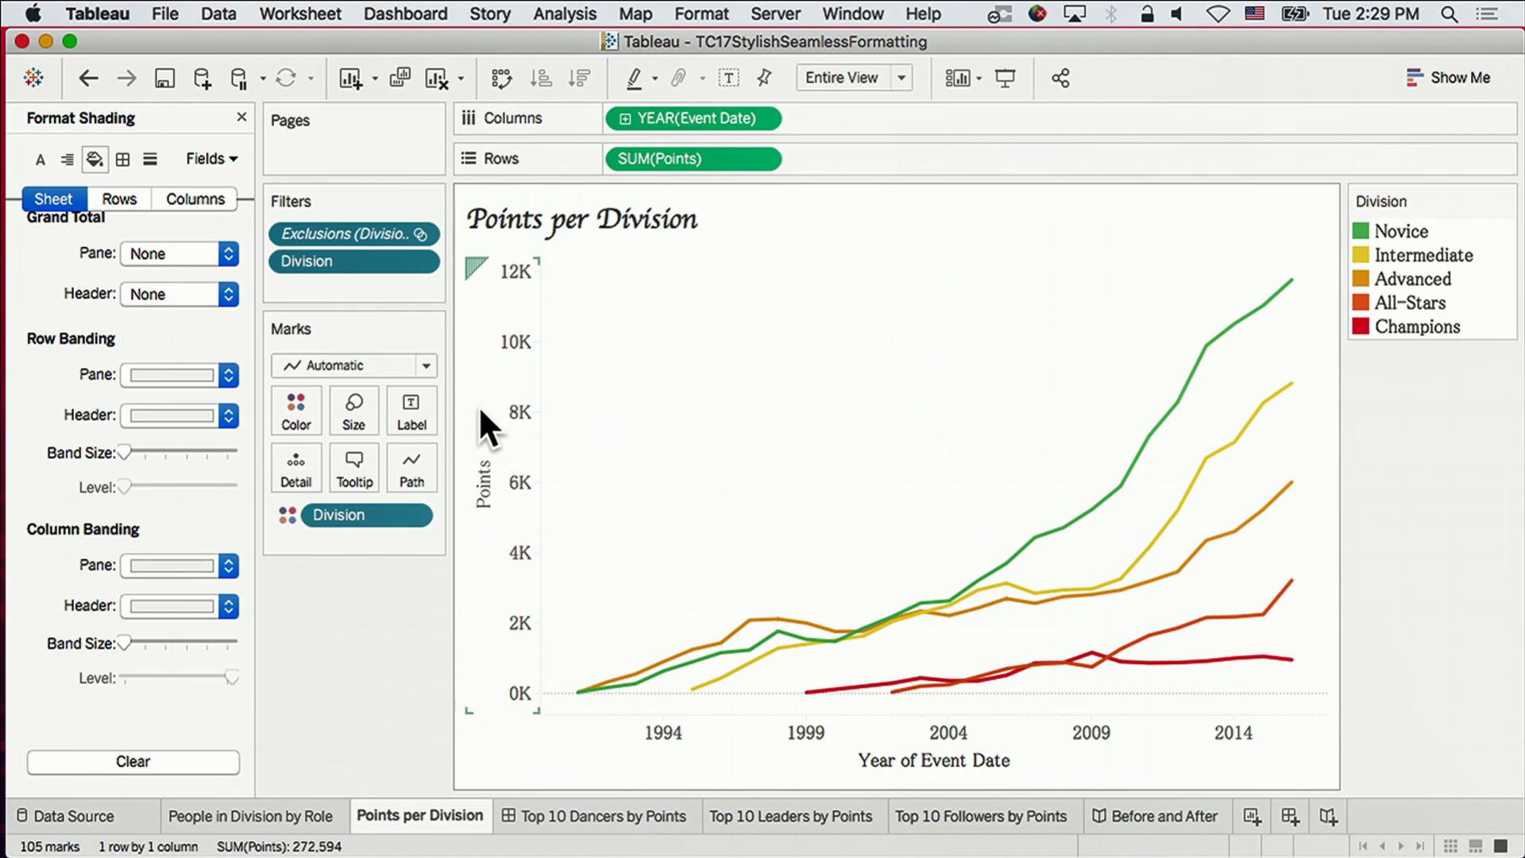
Show mark labels on the division lines at line ends only, leaving the start of each line unlabeled.
left_click(416, 409)
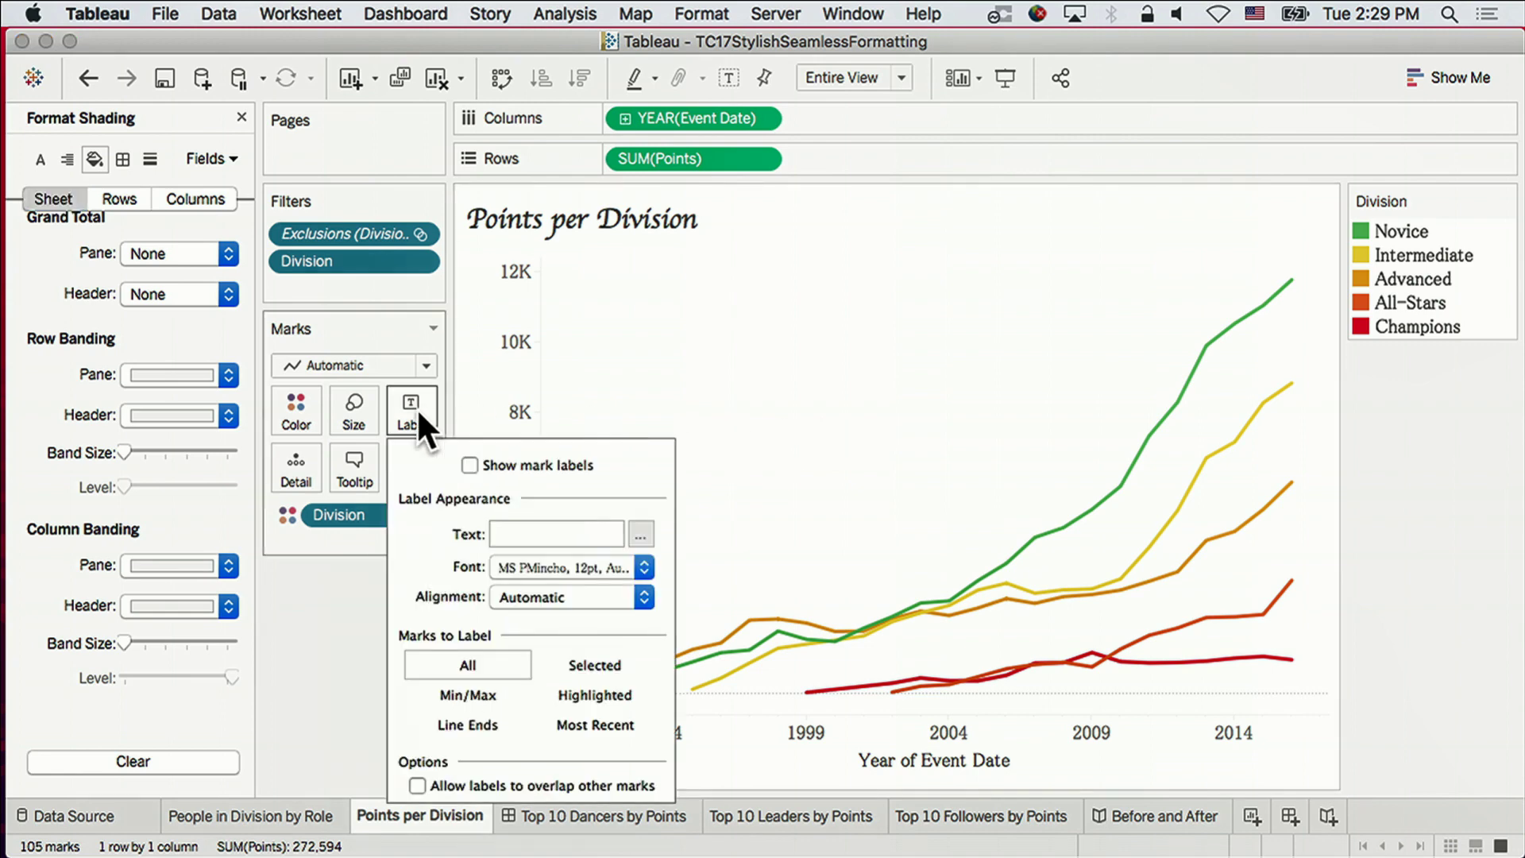
left_click(470, 466)
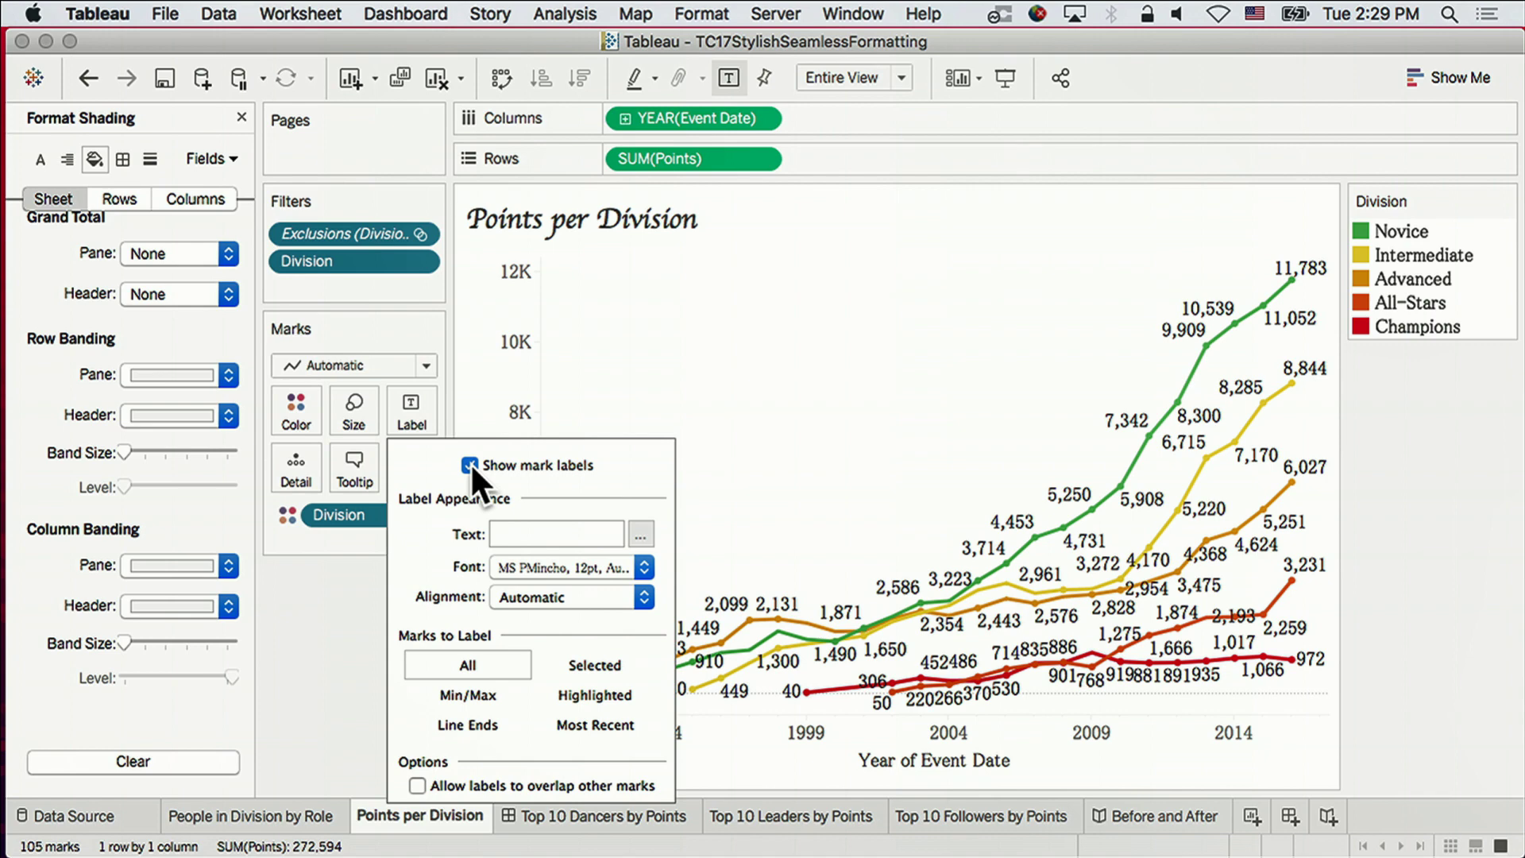
left_click(473, 722)
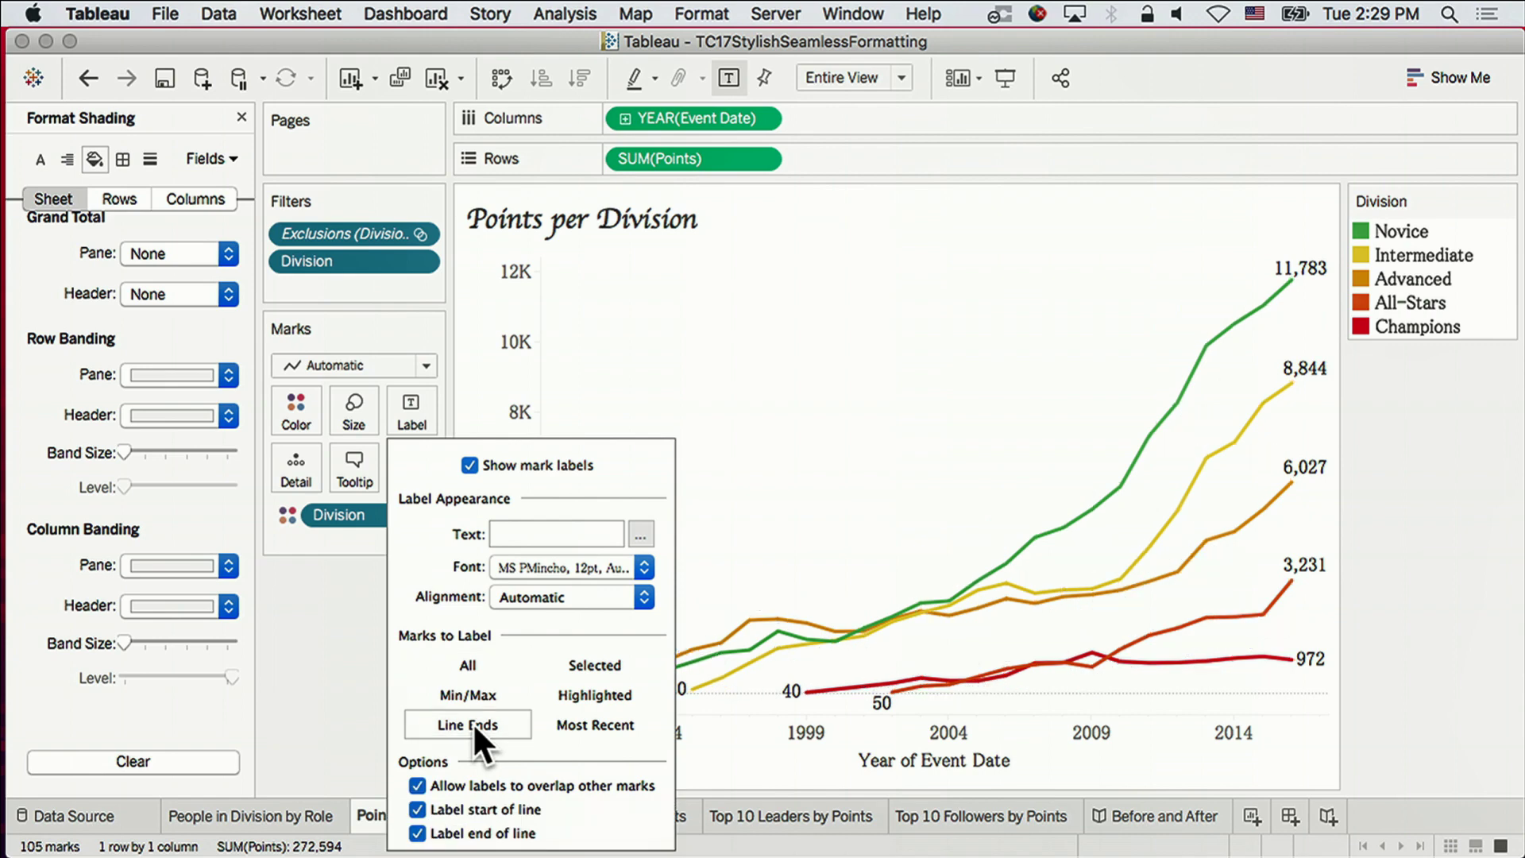
left_click(872, 448)
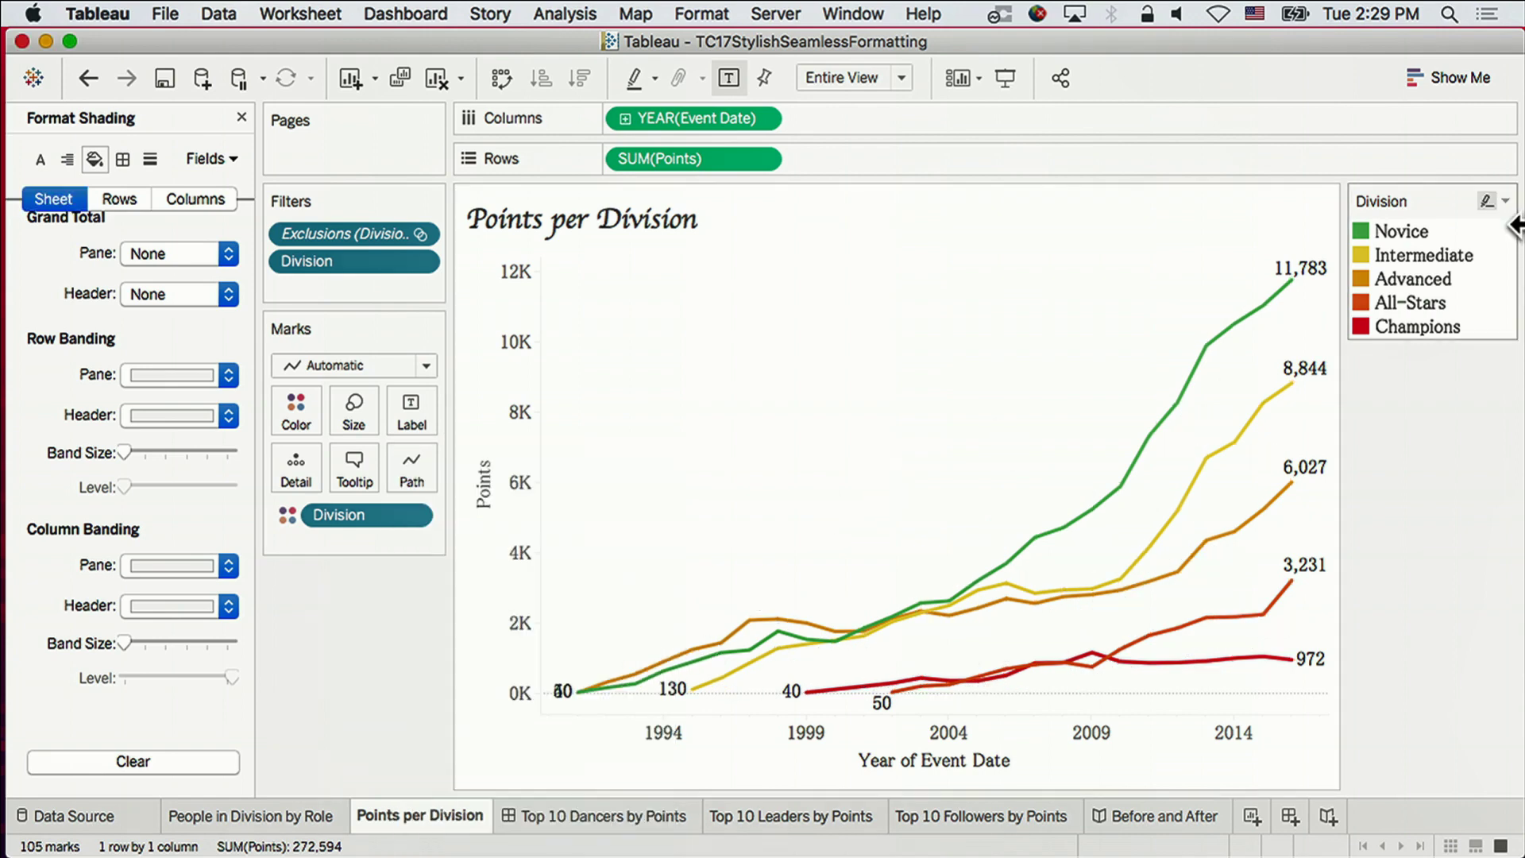
left_click(423, 419)
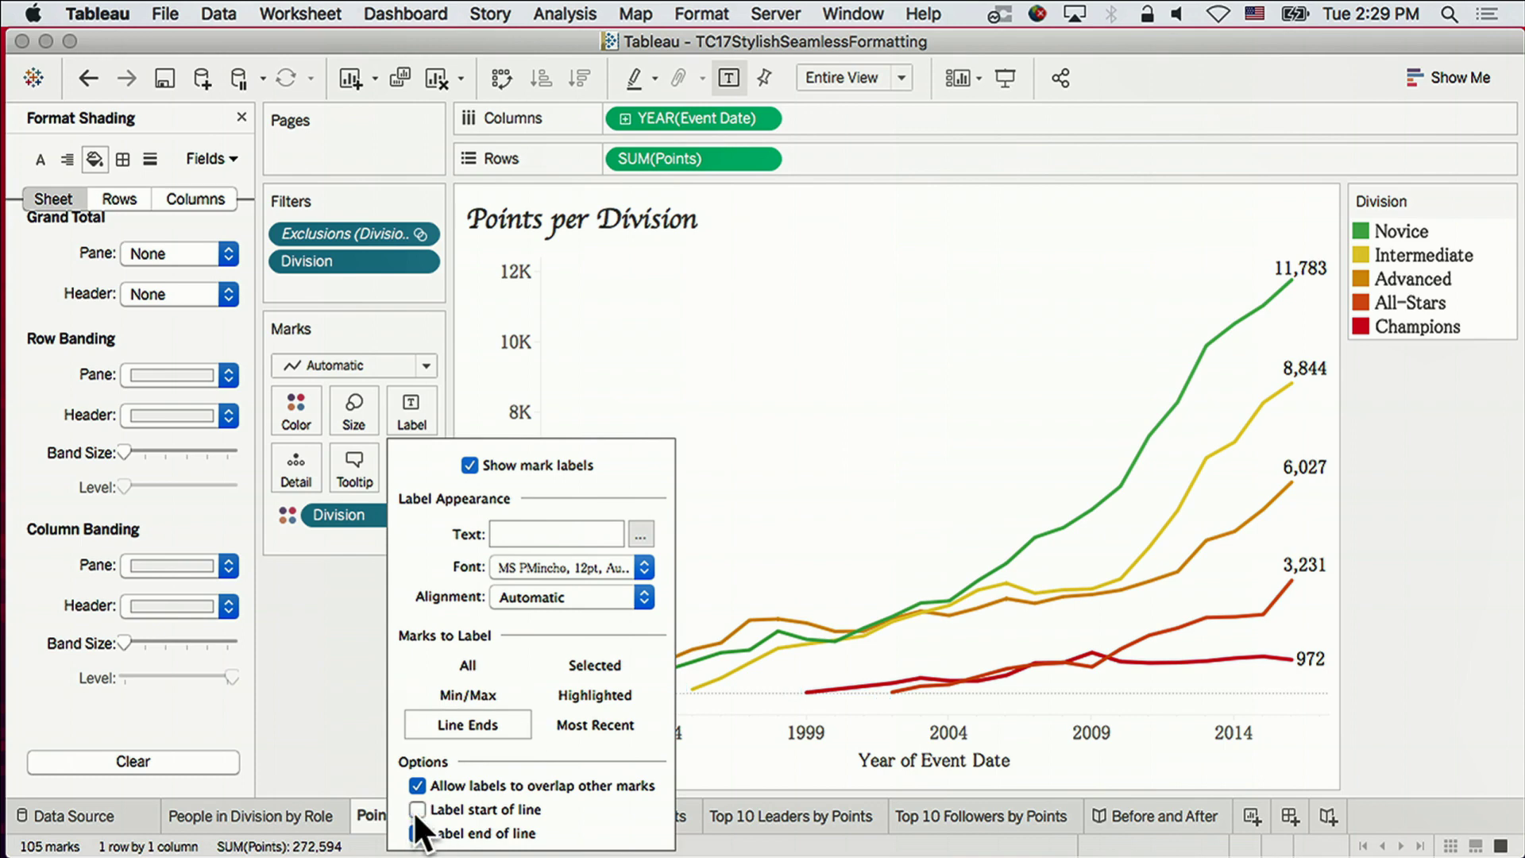
Set the line-end labels' font color to match the mark color.
left_click(645, 567)
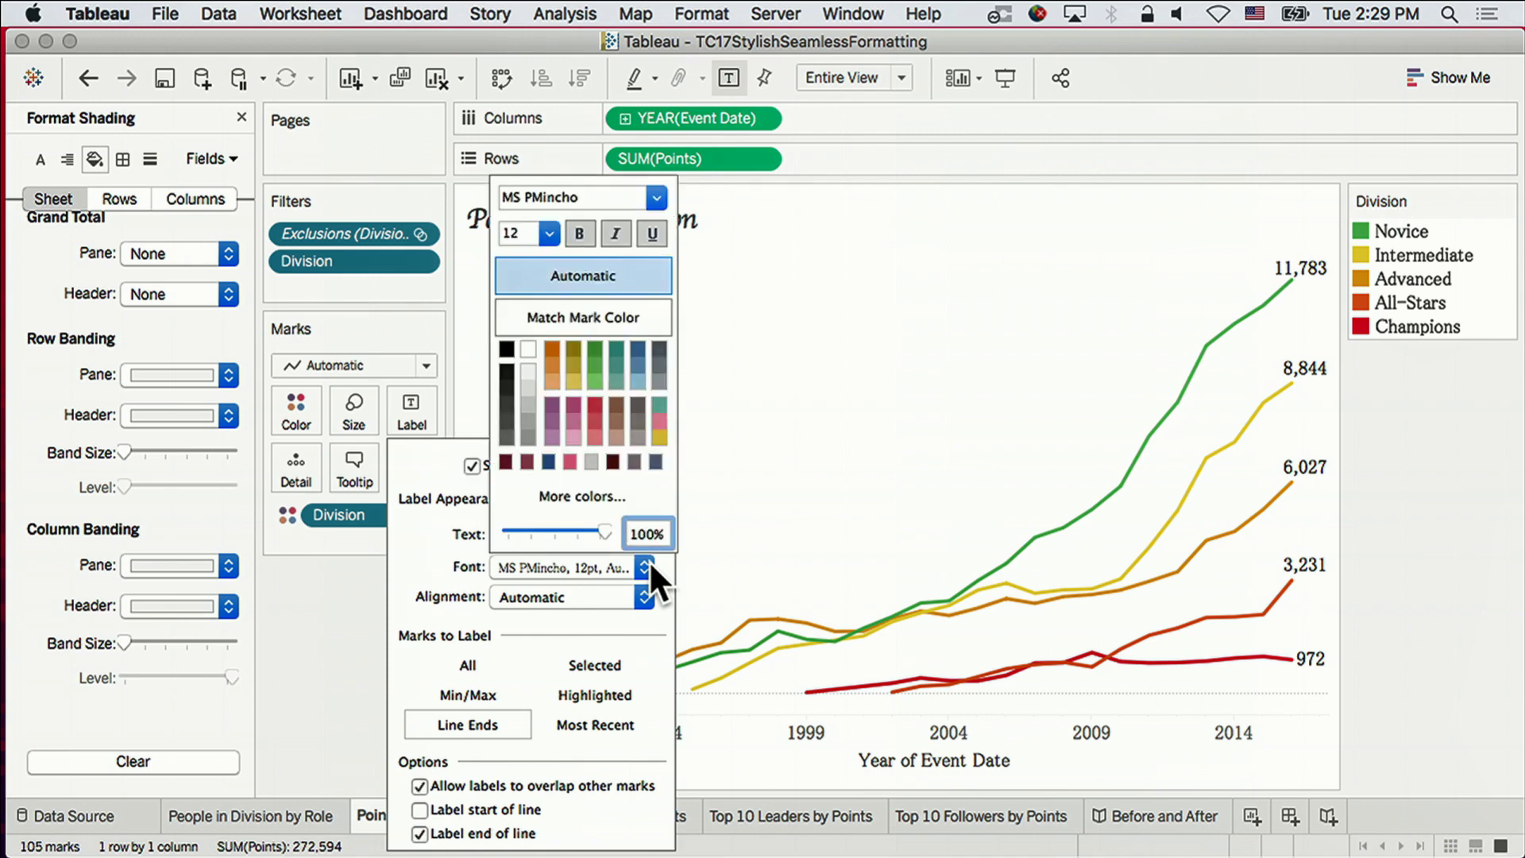
left_click(601, 314)
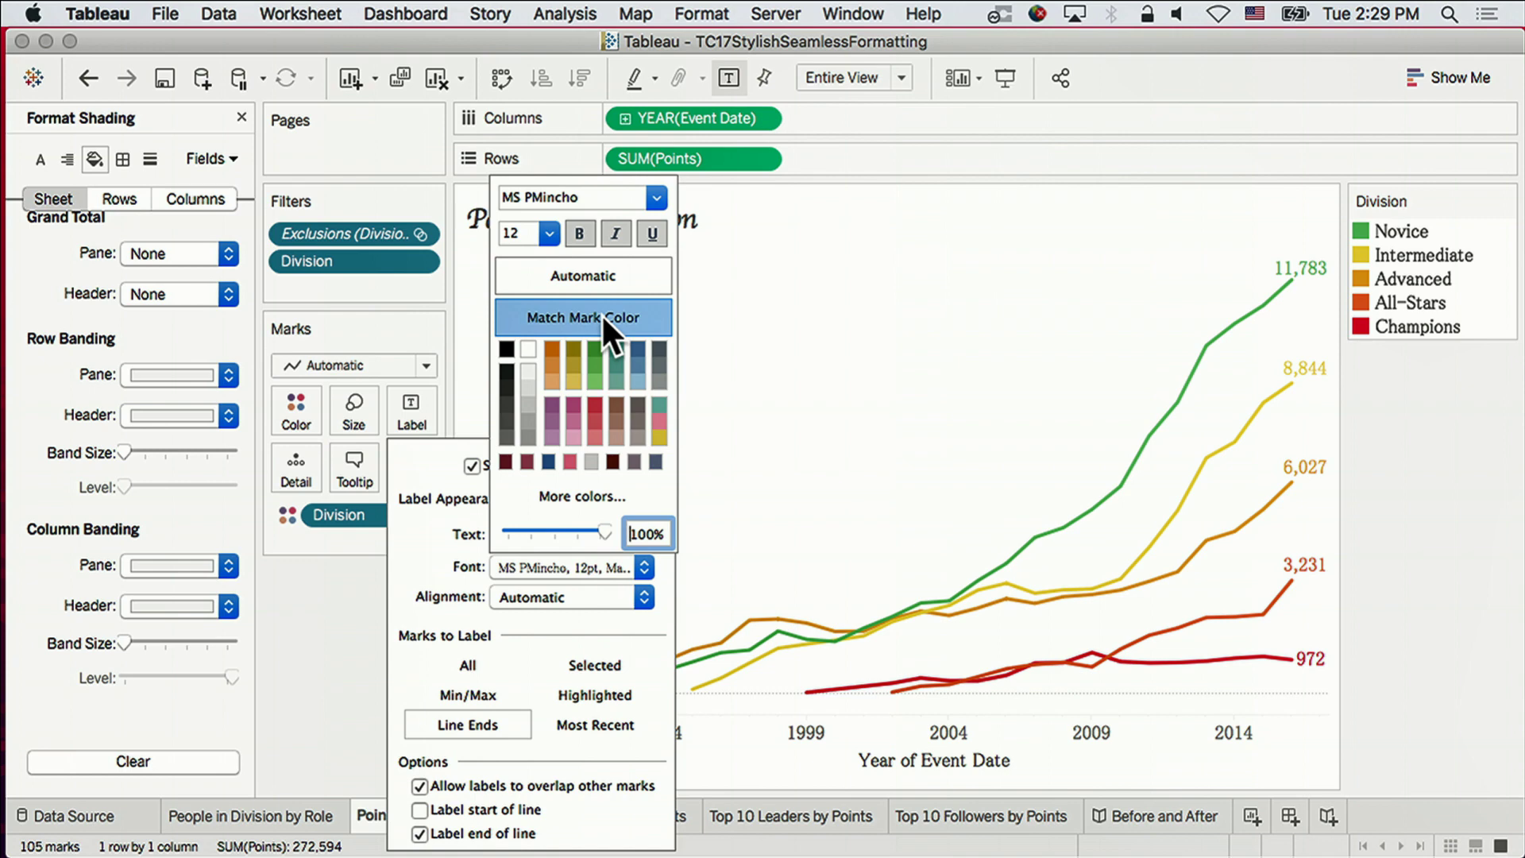
left_click(892, 297)
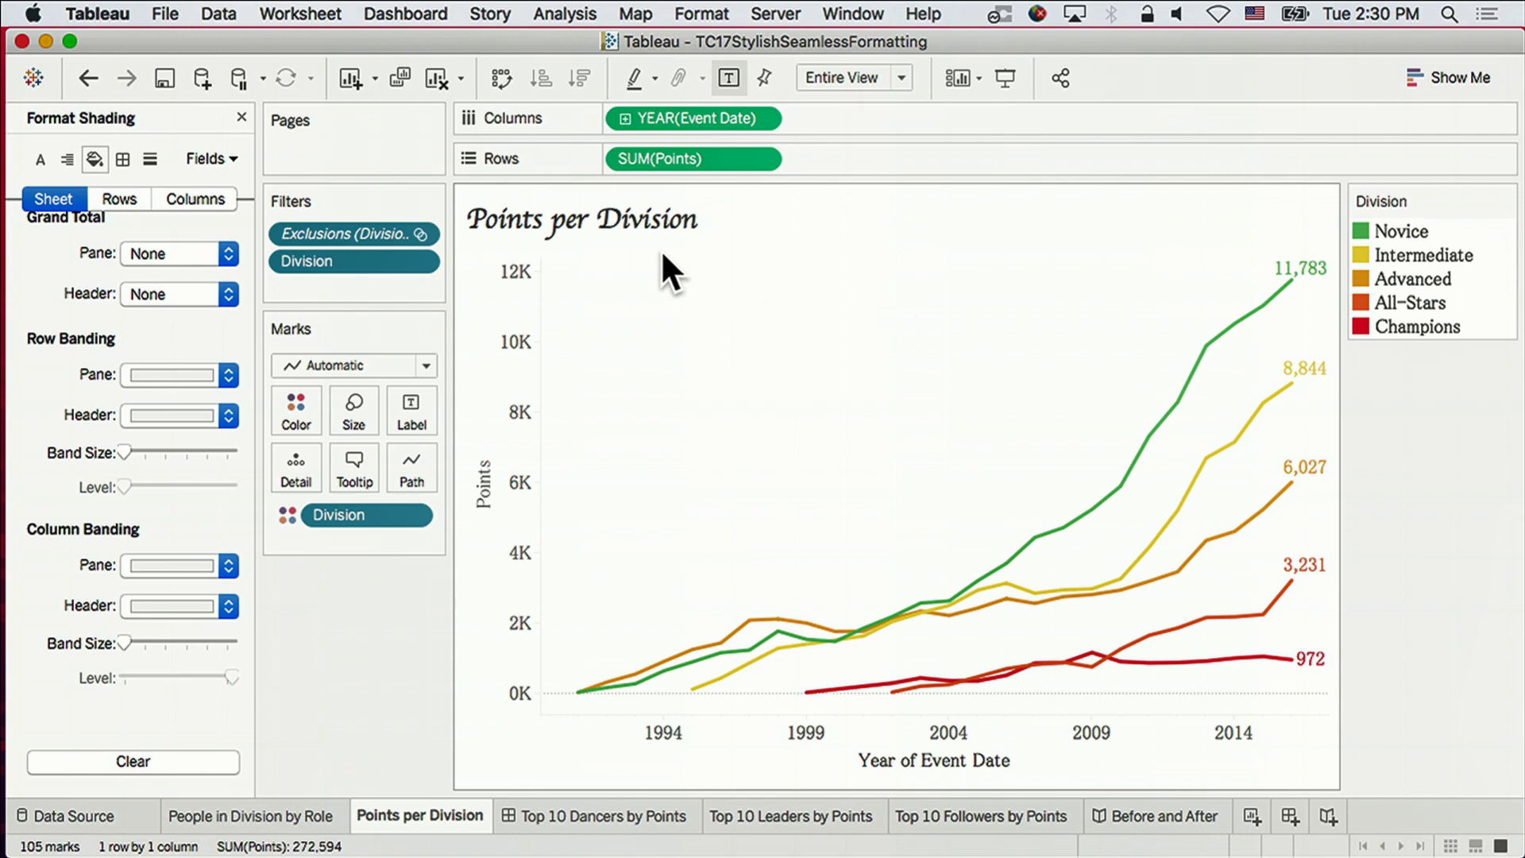
Center the Points per Division title and hide the vertical Points axis header.
double_click(745, 226)
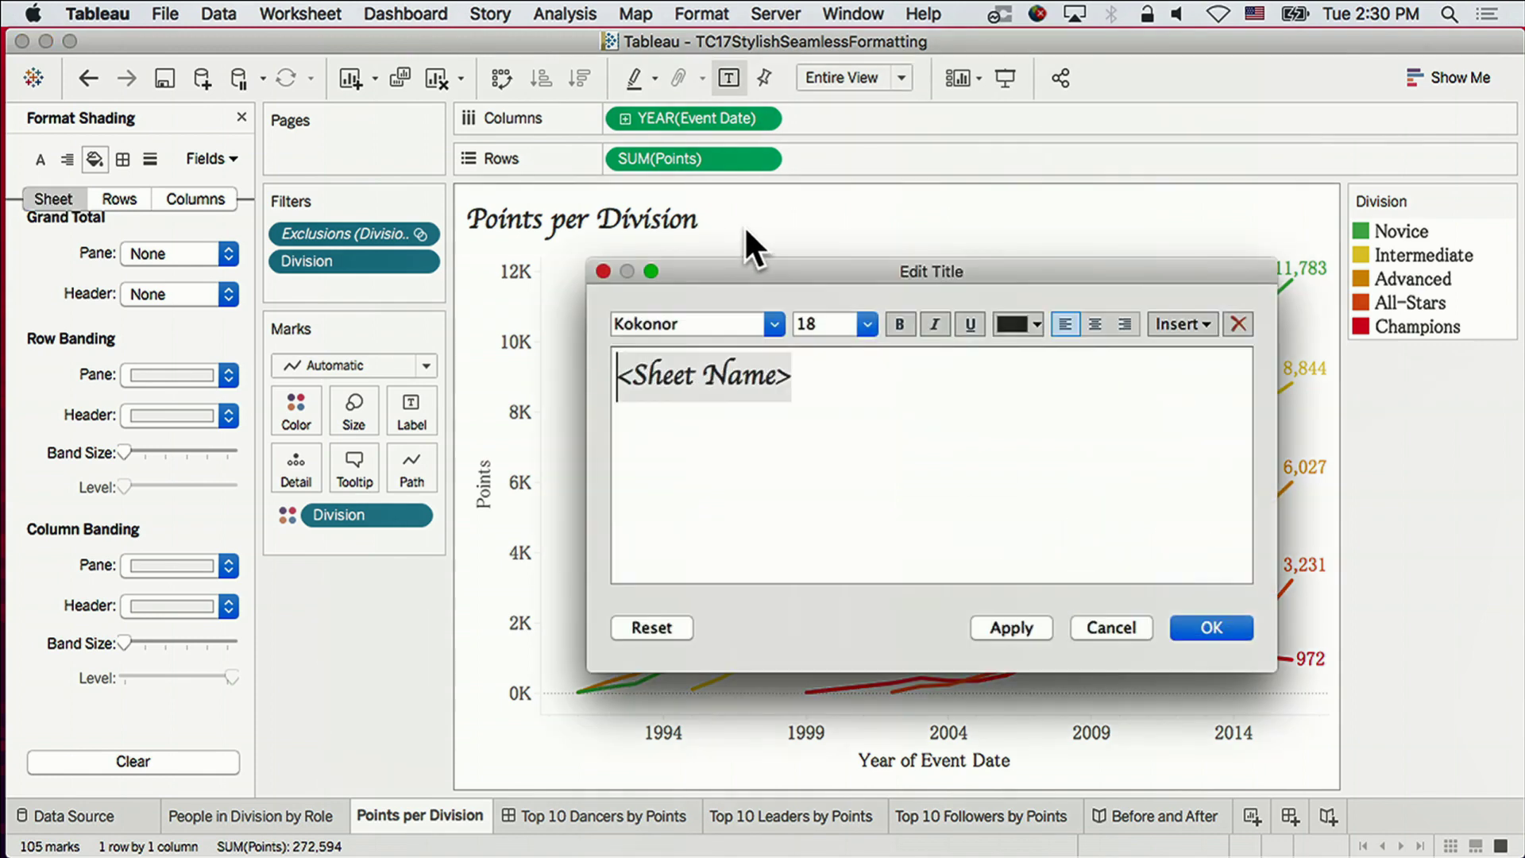
left_click(1093, 323)
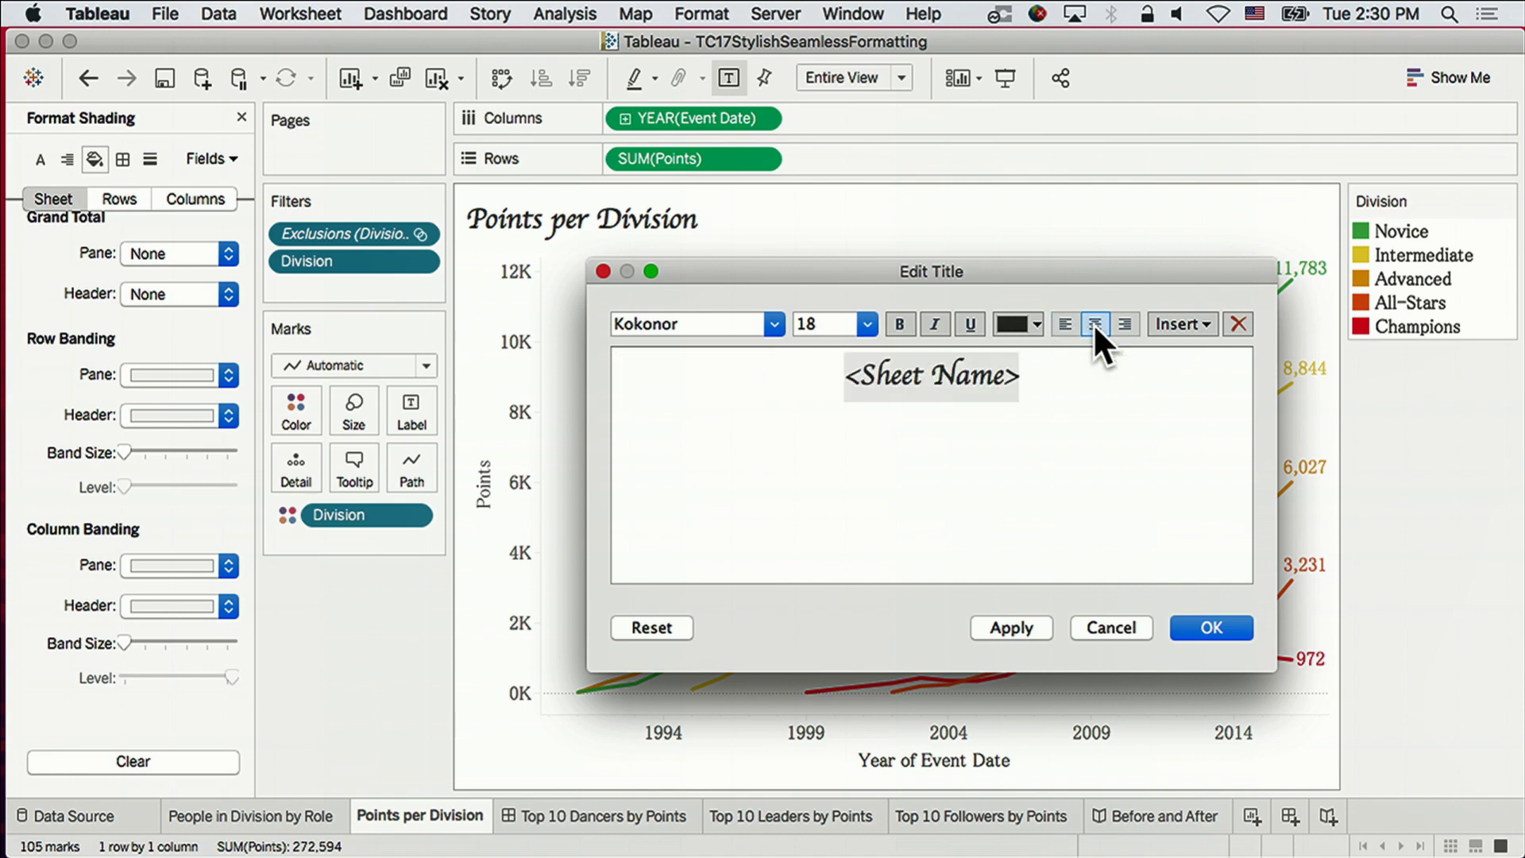
left_click(1212, 629)
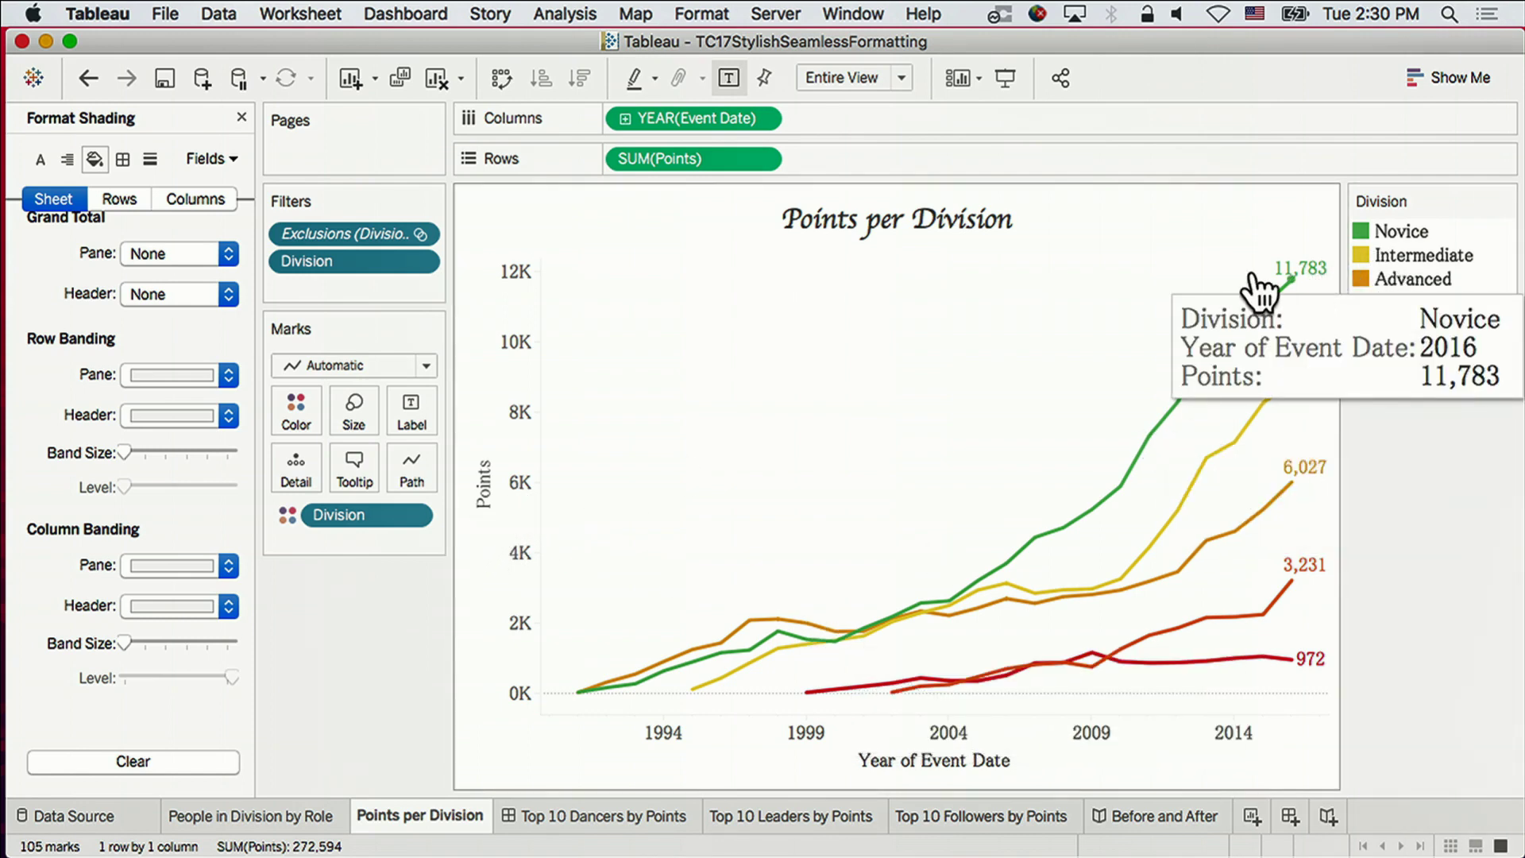
right_click(507, 399)
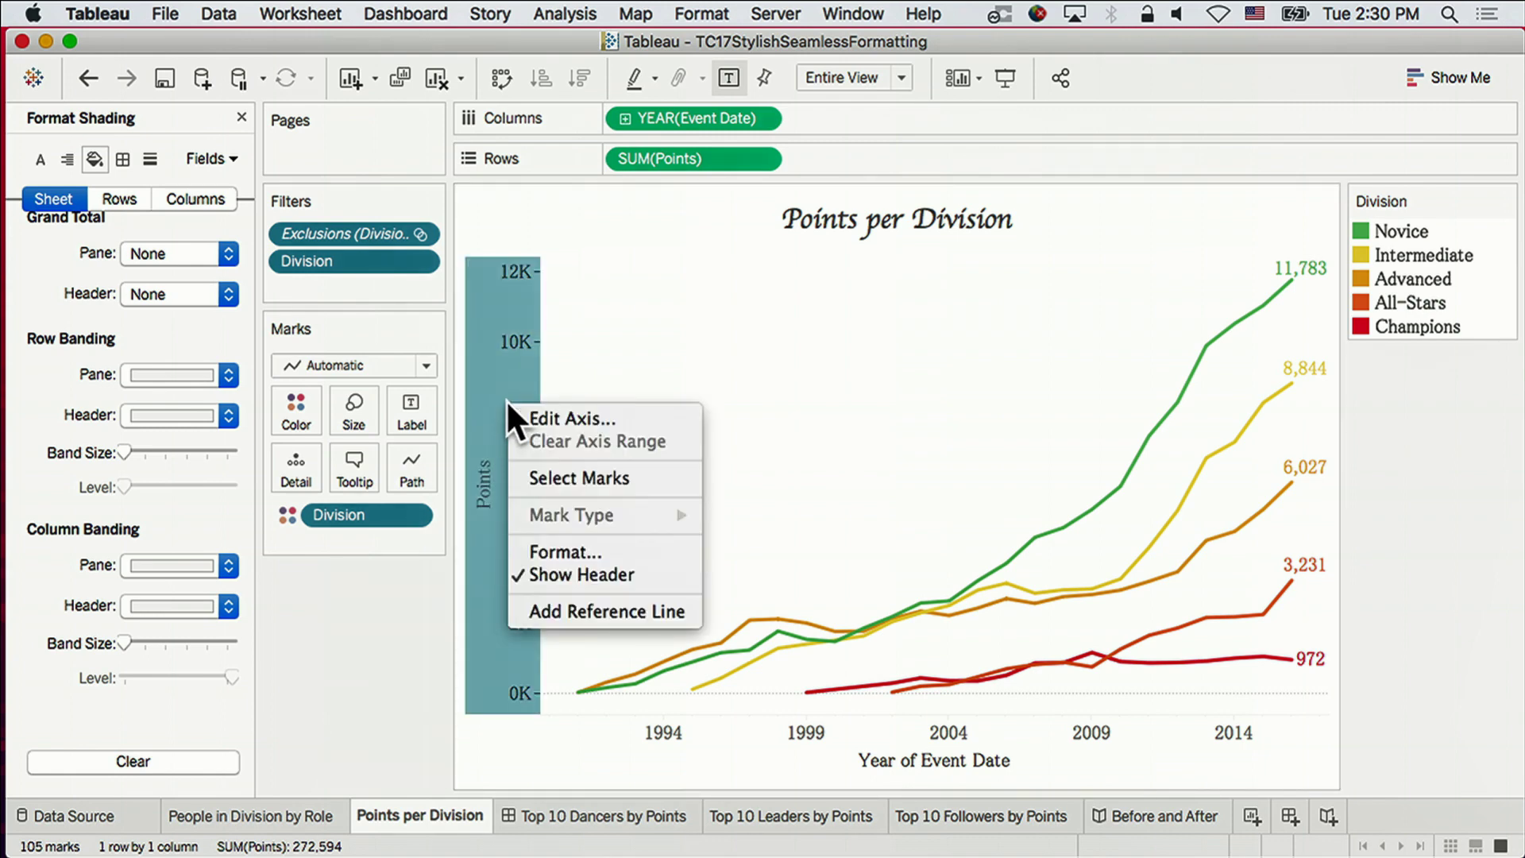
left_click(562, 565)
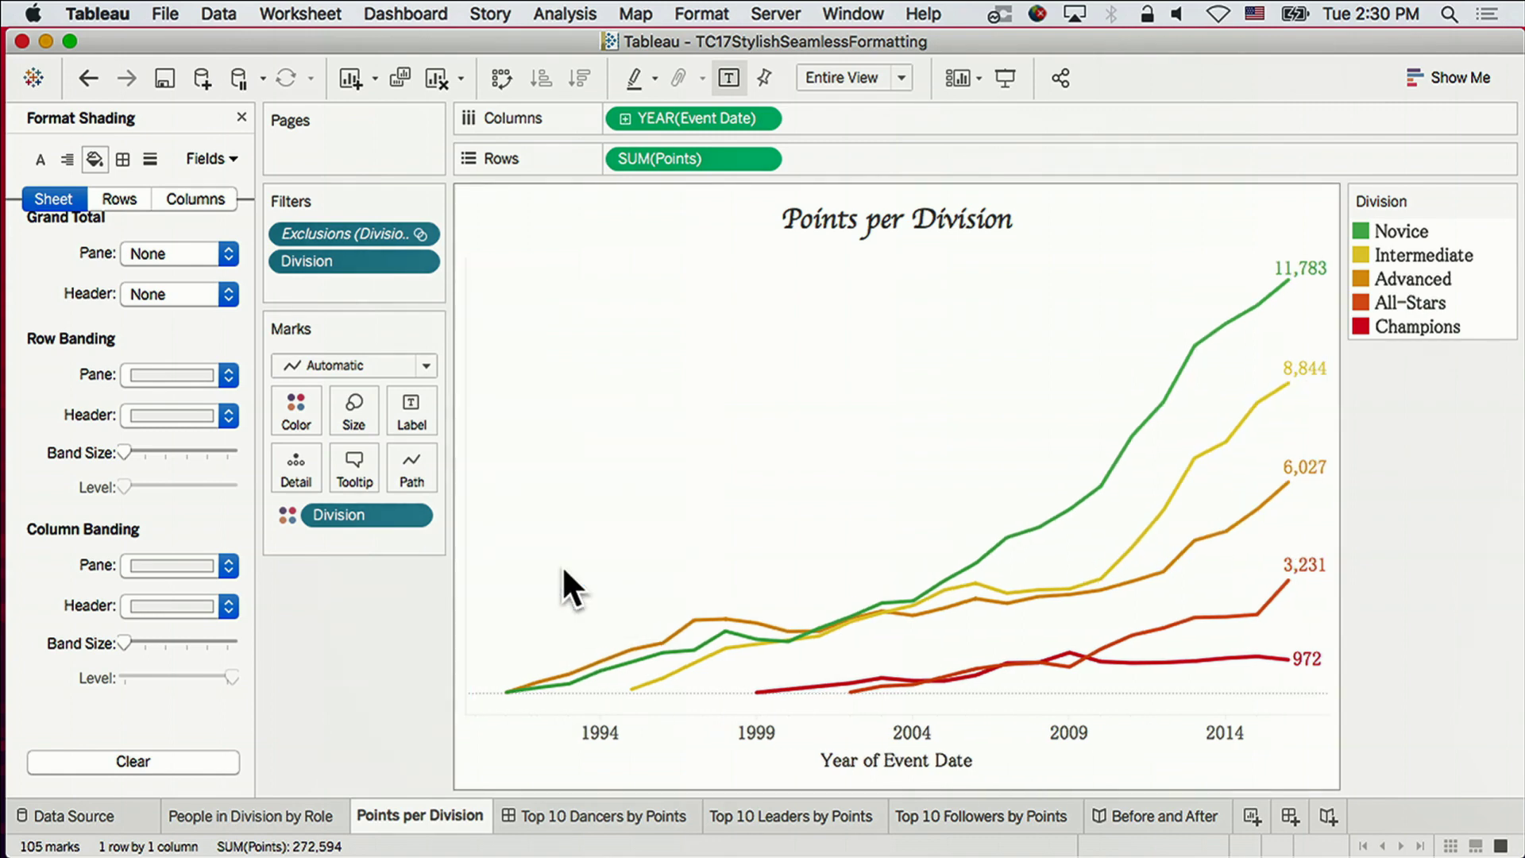
Remove the title from the Year of Event Date axis, keeping the year tick labels.
left_click(910, 753)
right_click(909, 754)
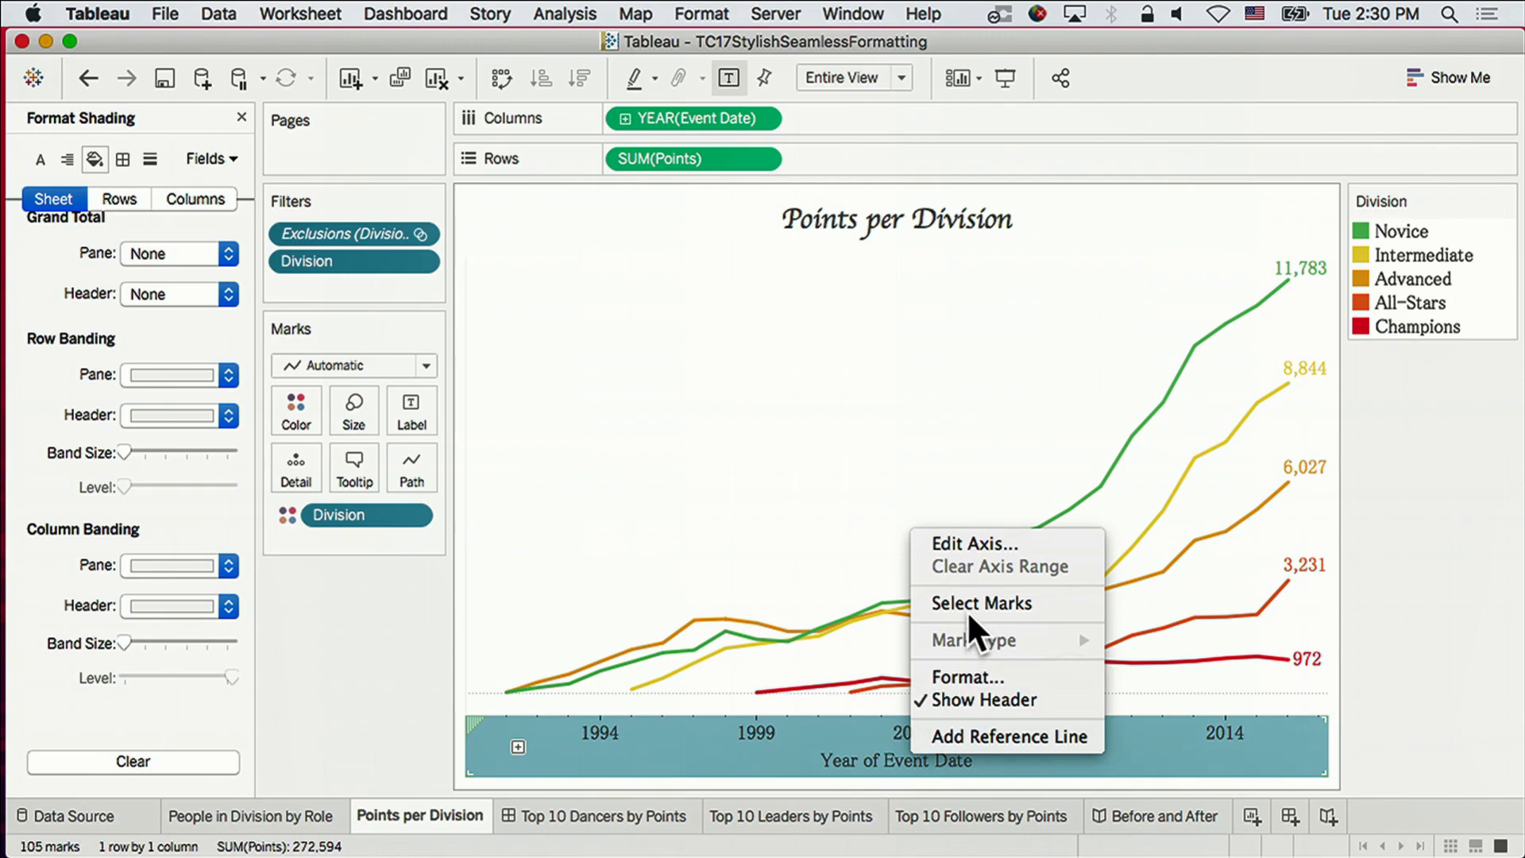
left_click(973, 543)
triple_click(924, 522)
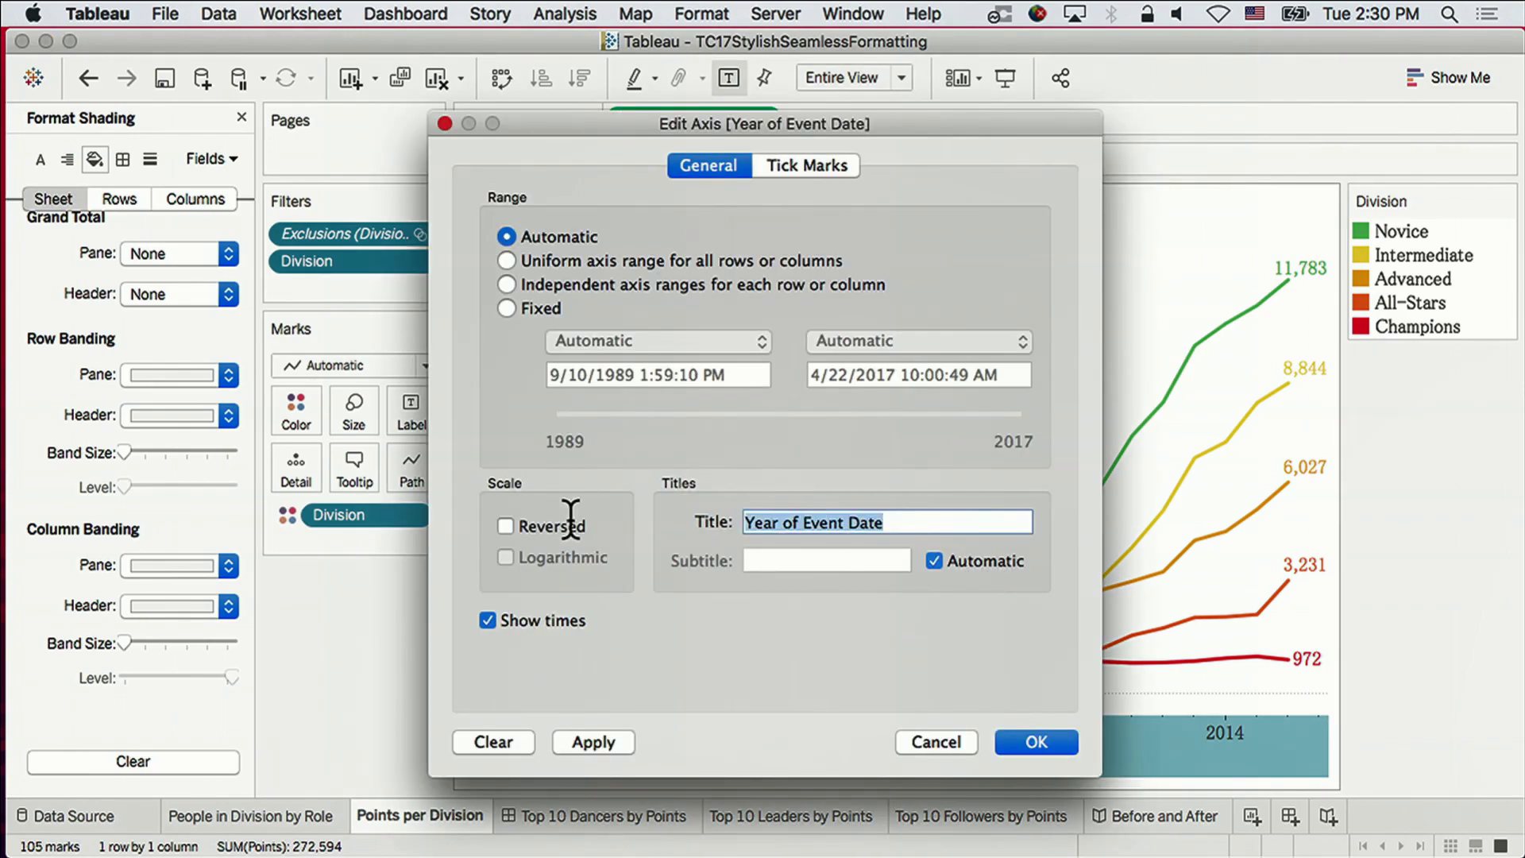
key("BackSpace")
left_click(1015, 739)
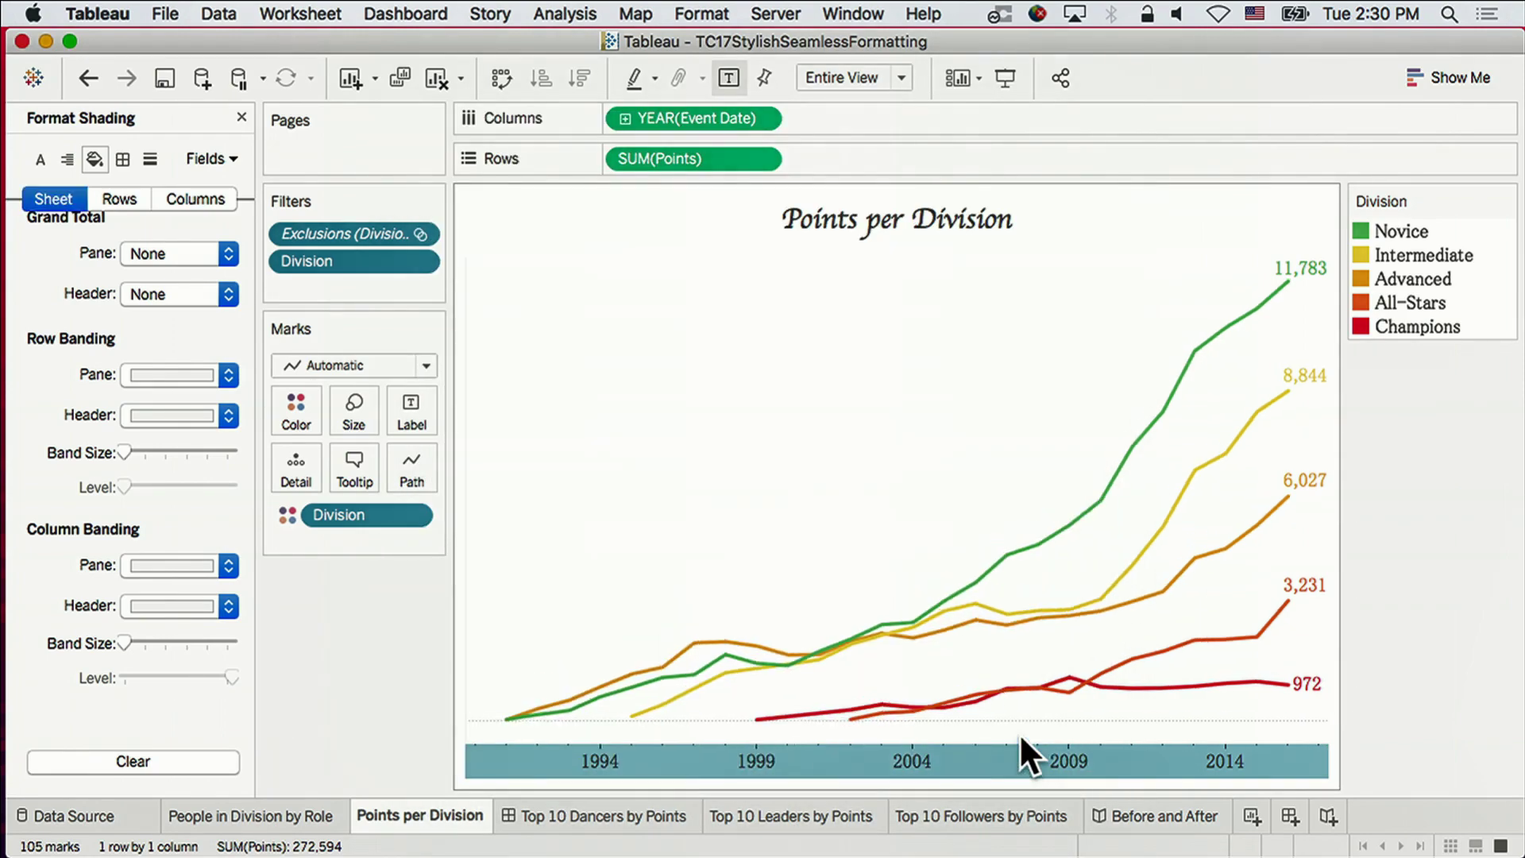
left_click(833, 452)
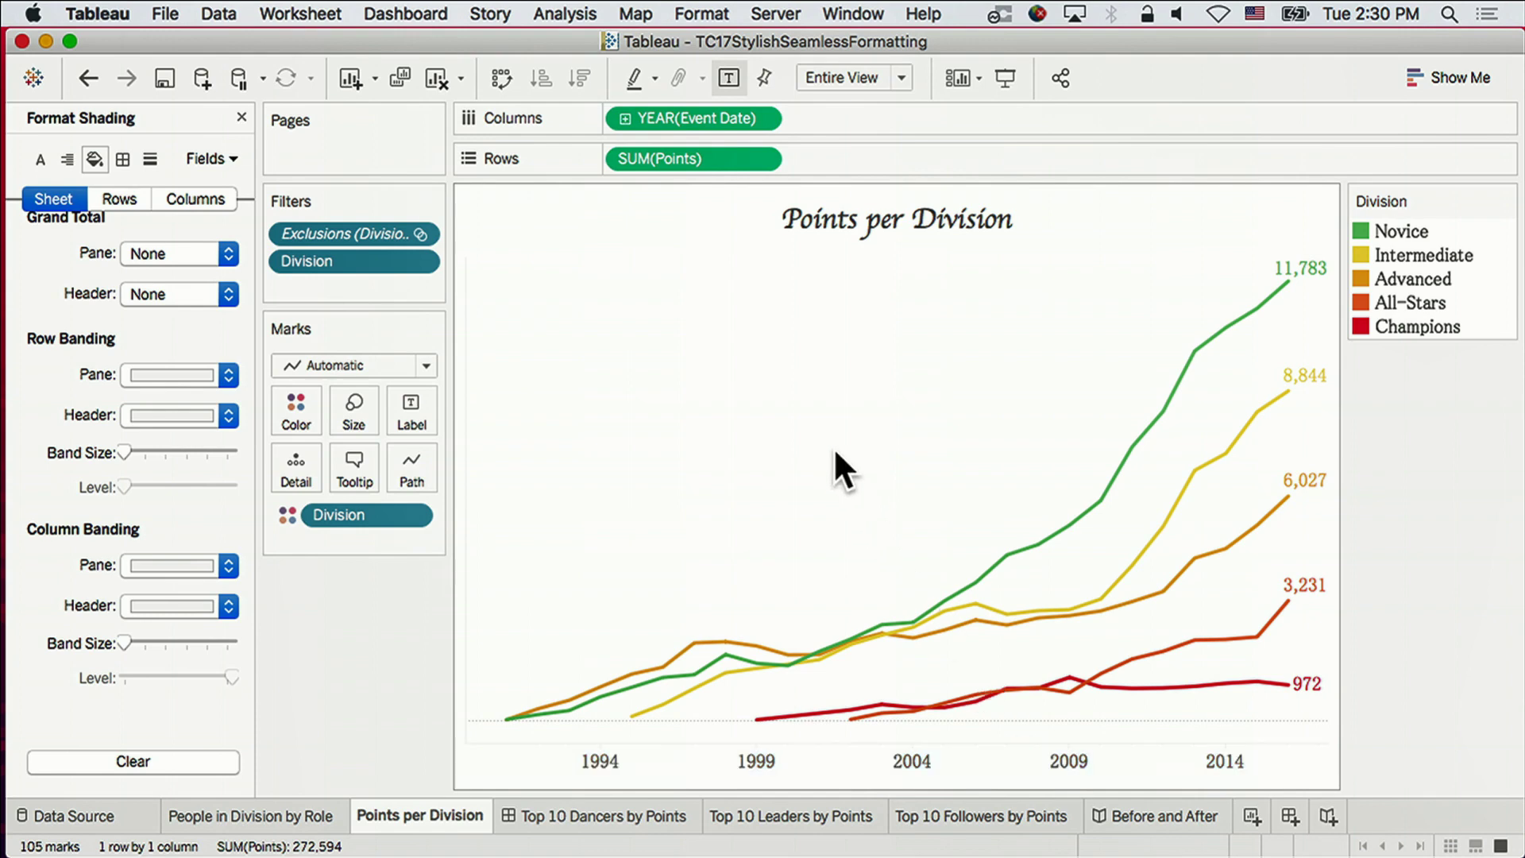
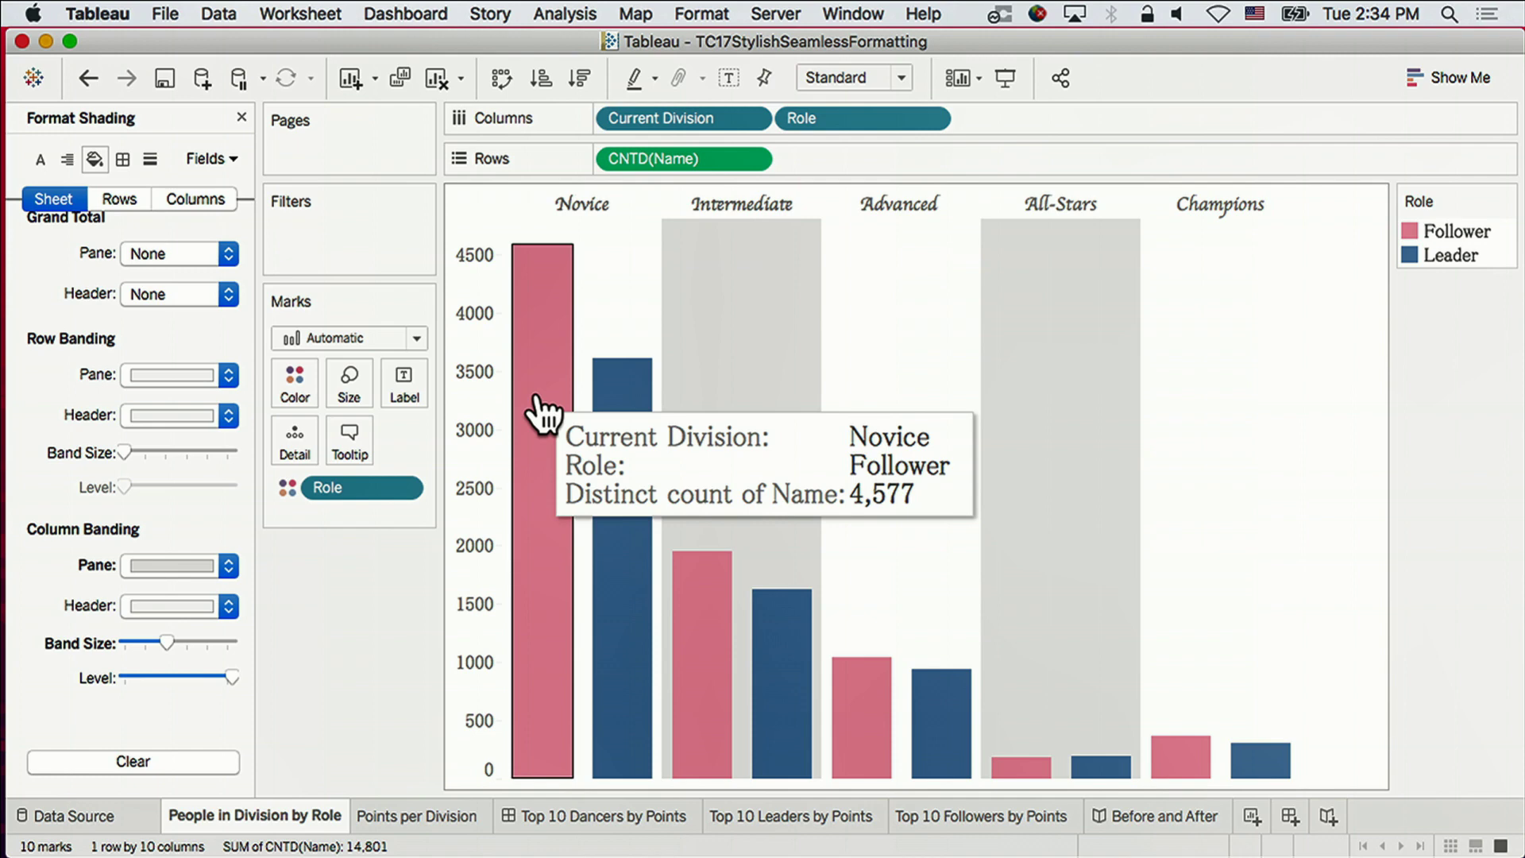
Clear the default tooltip text of the People in Division by Role sheet and insert the CNTD(Name) field.
left_click(350, 440)
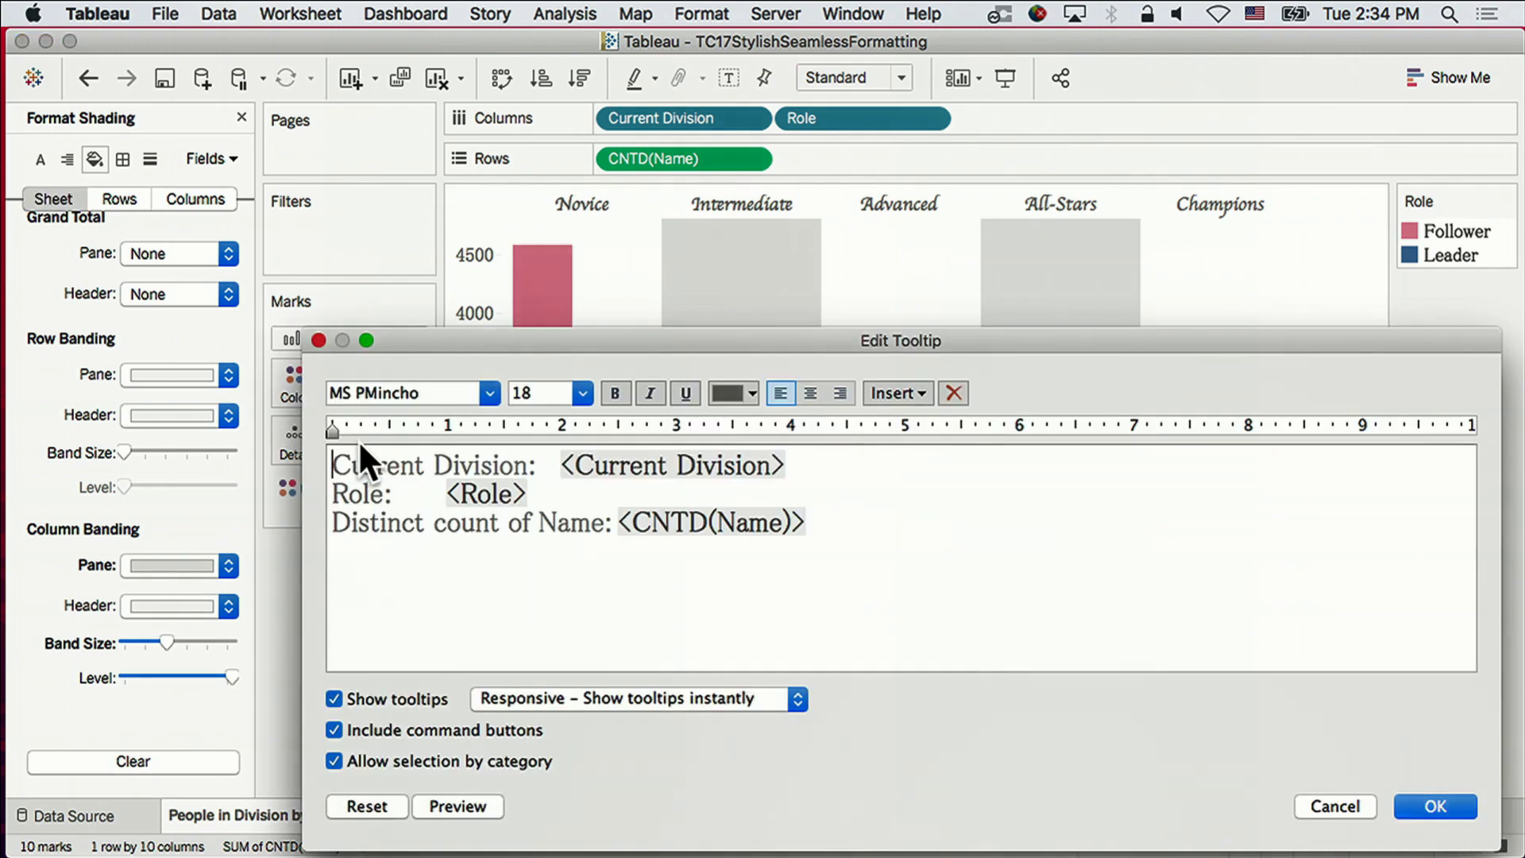
left_click_drag(855, 531, 161, 403)
key("BackSpace")
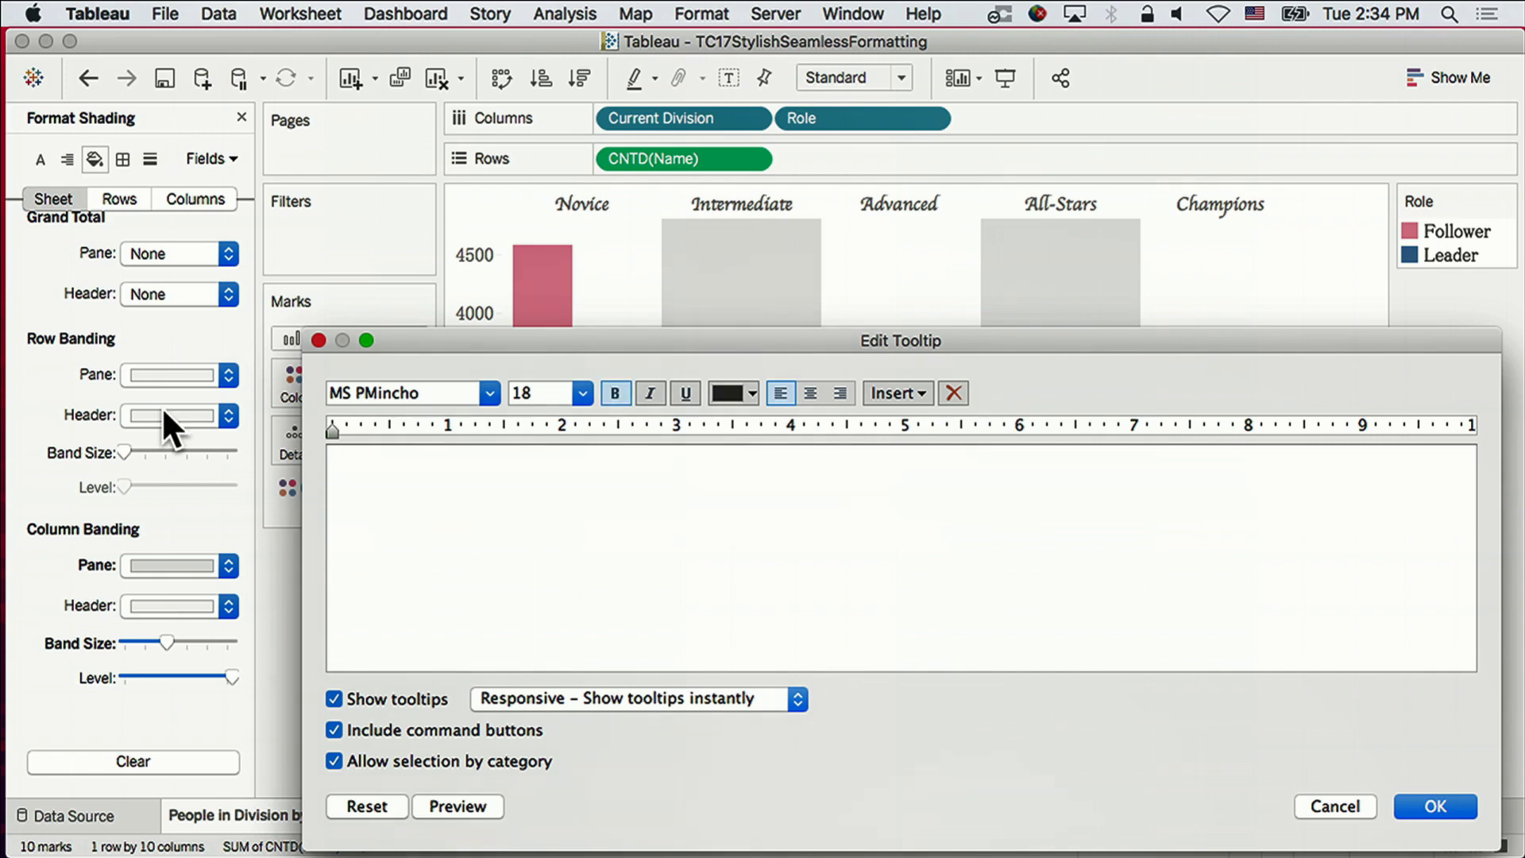
left_click(906, 391)
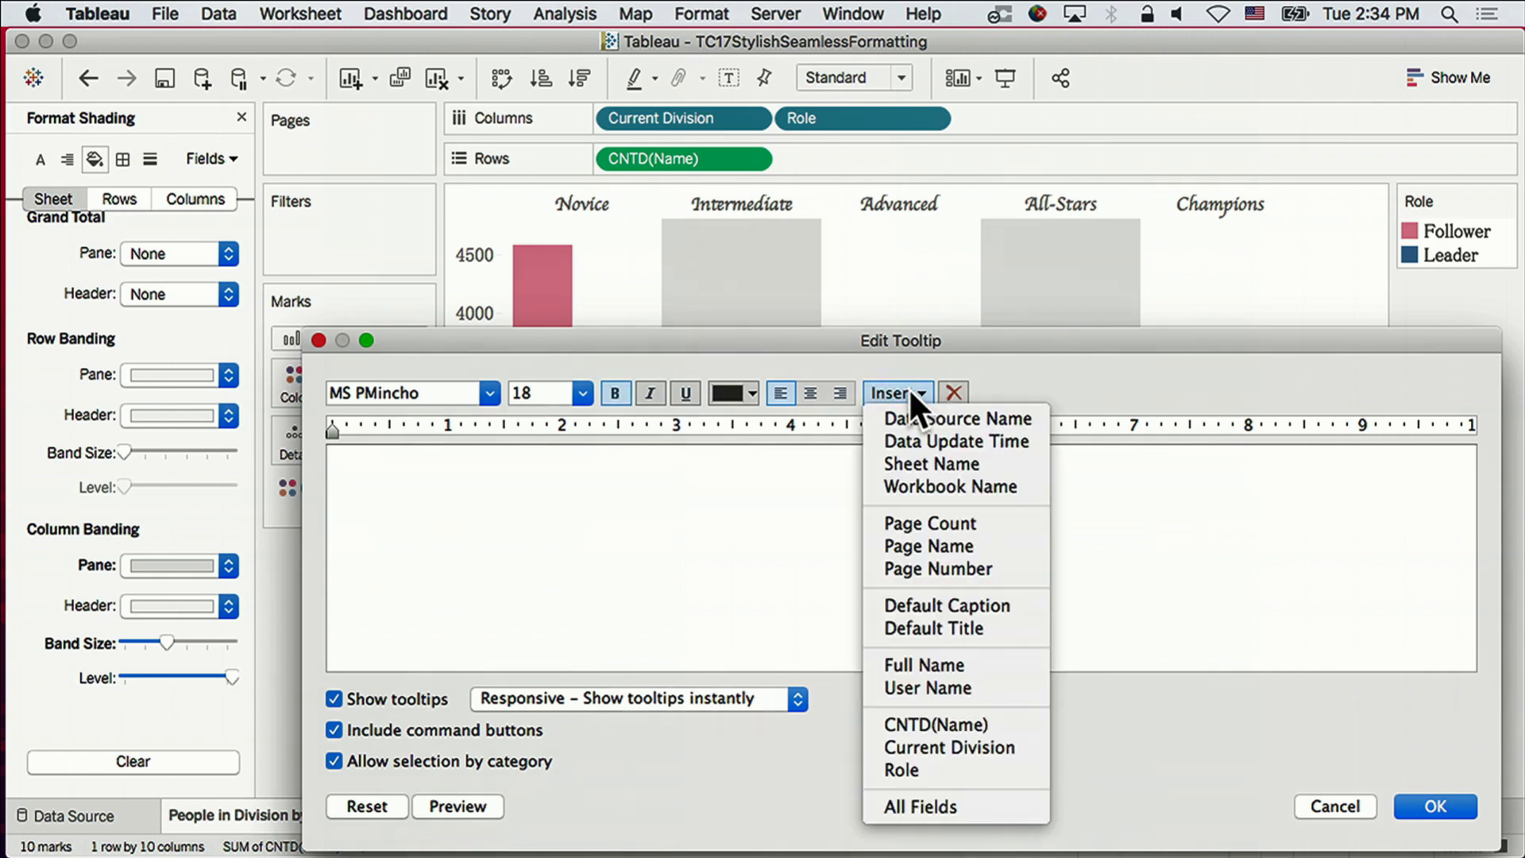
left_click(990, 726)
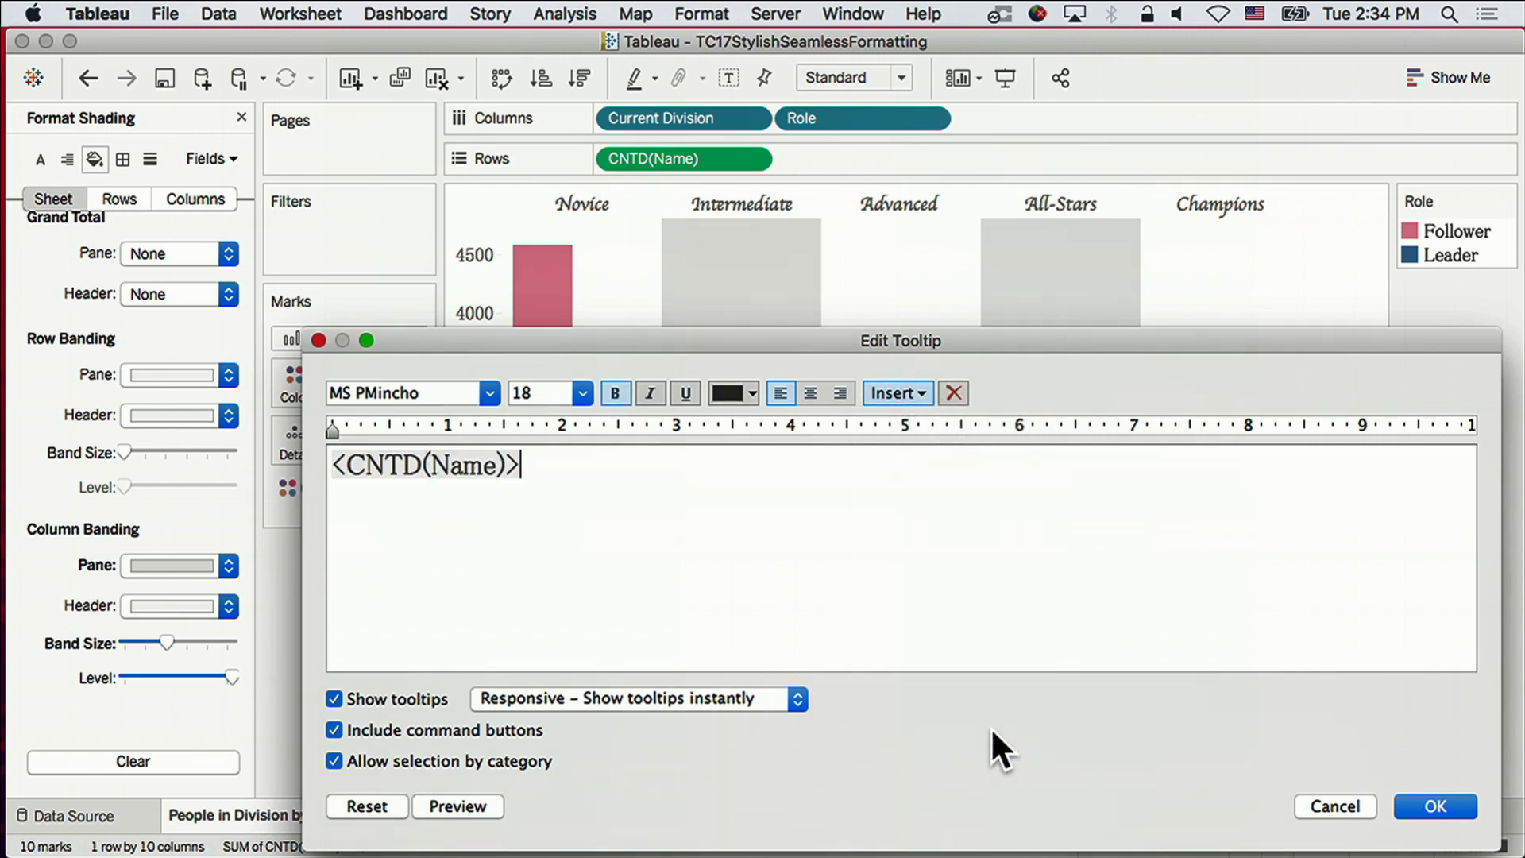
Extend the tooltip sentence with the Role field, the word "in" and the Current Division field.
left_click(909, 394)
left_click(946, 770)
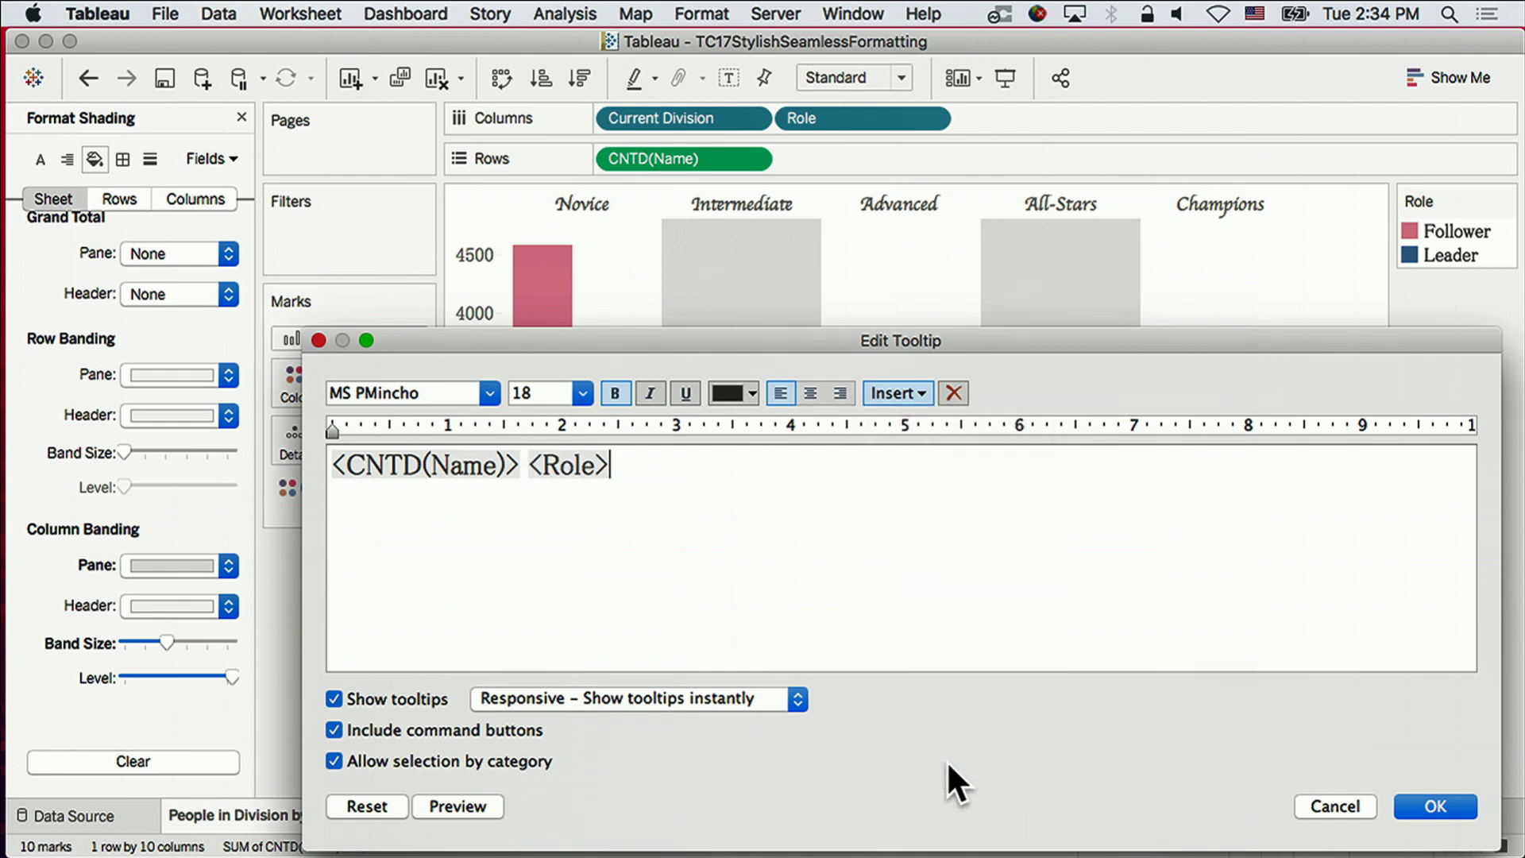
type("in")
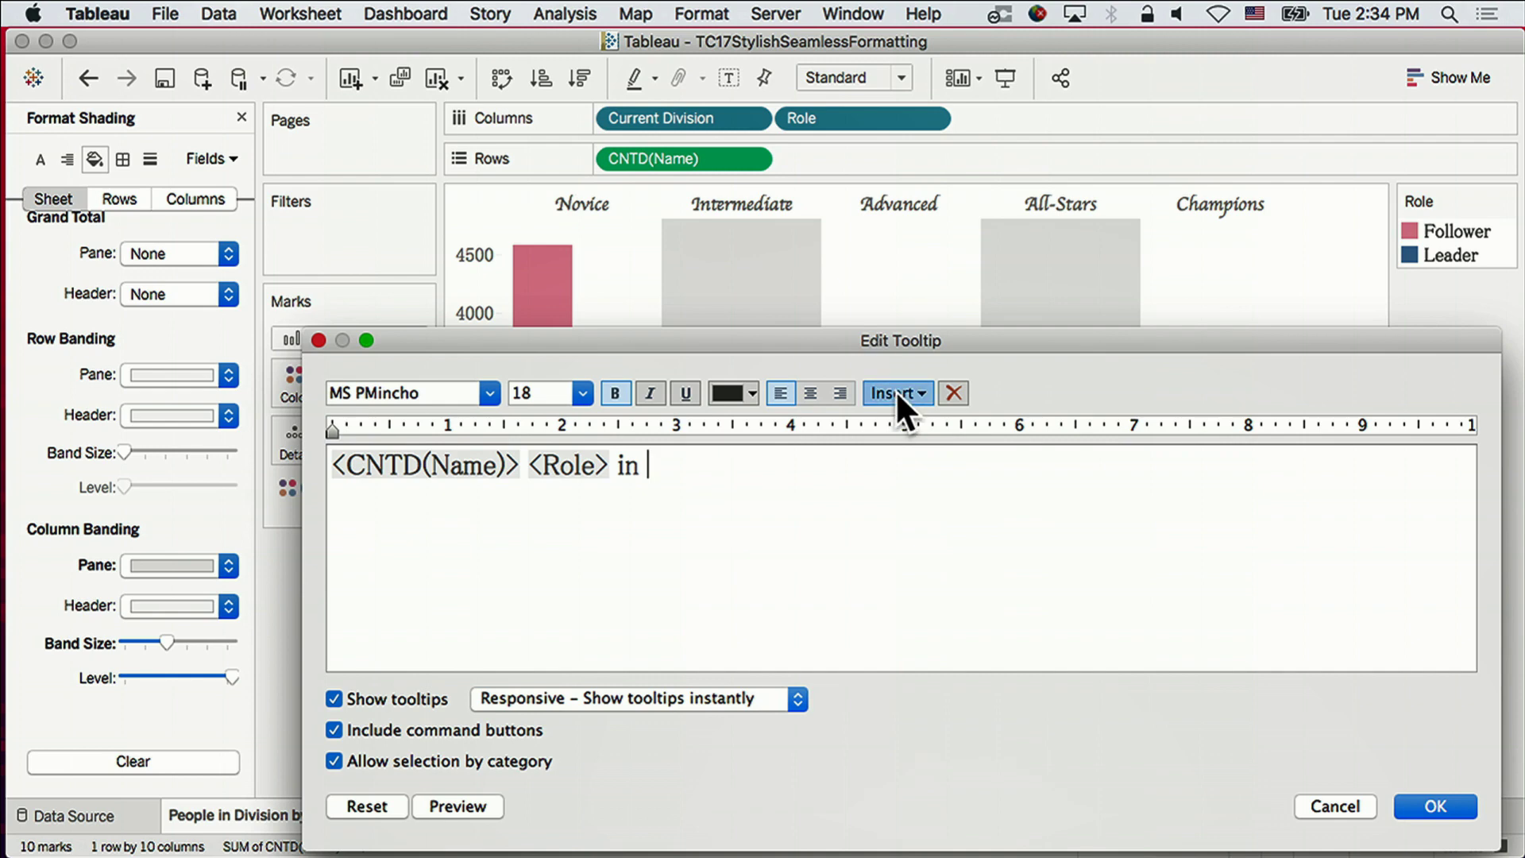
left_click(895, 393)
left_click(928, 750)
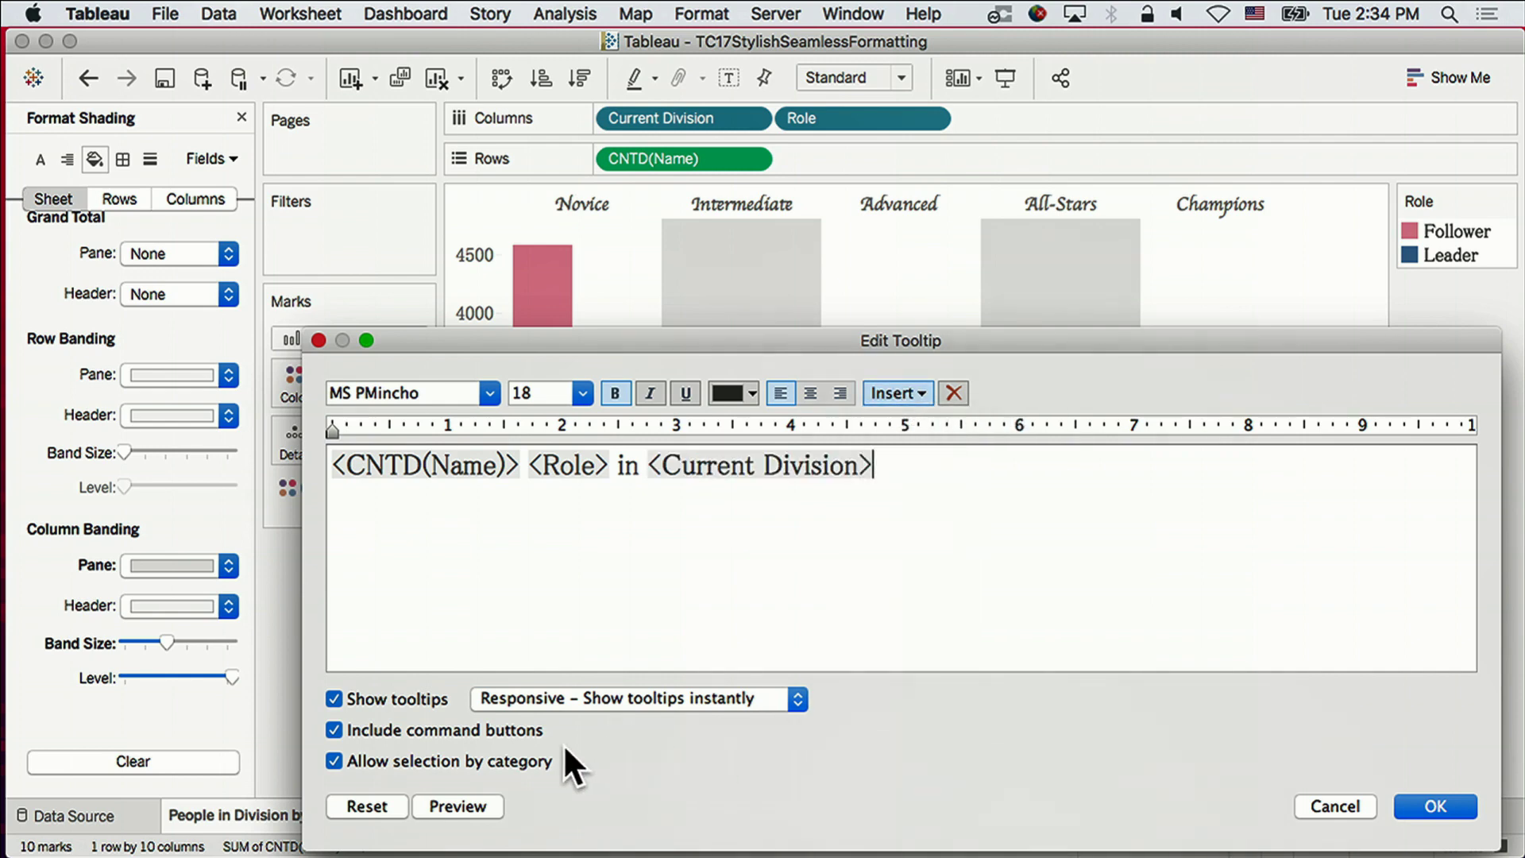
Preview the tooltip, add an "s" directly after the Role field, apply it and check it on the Novice bars.
left_click(470, 799)
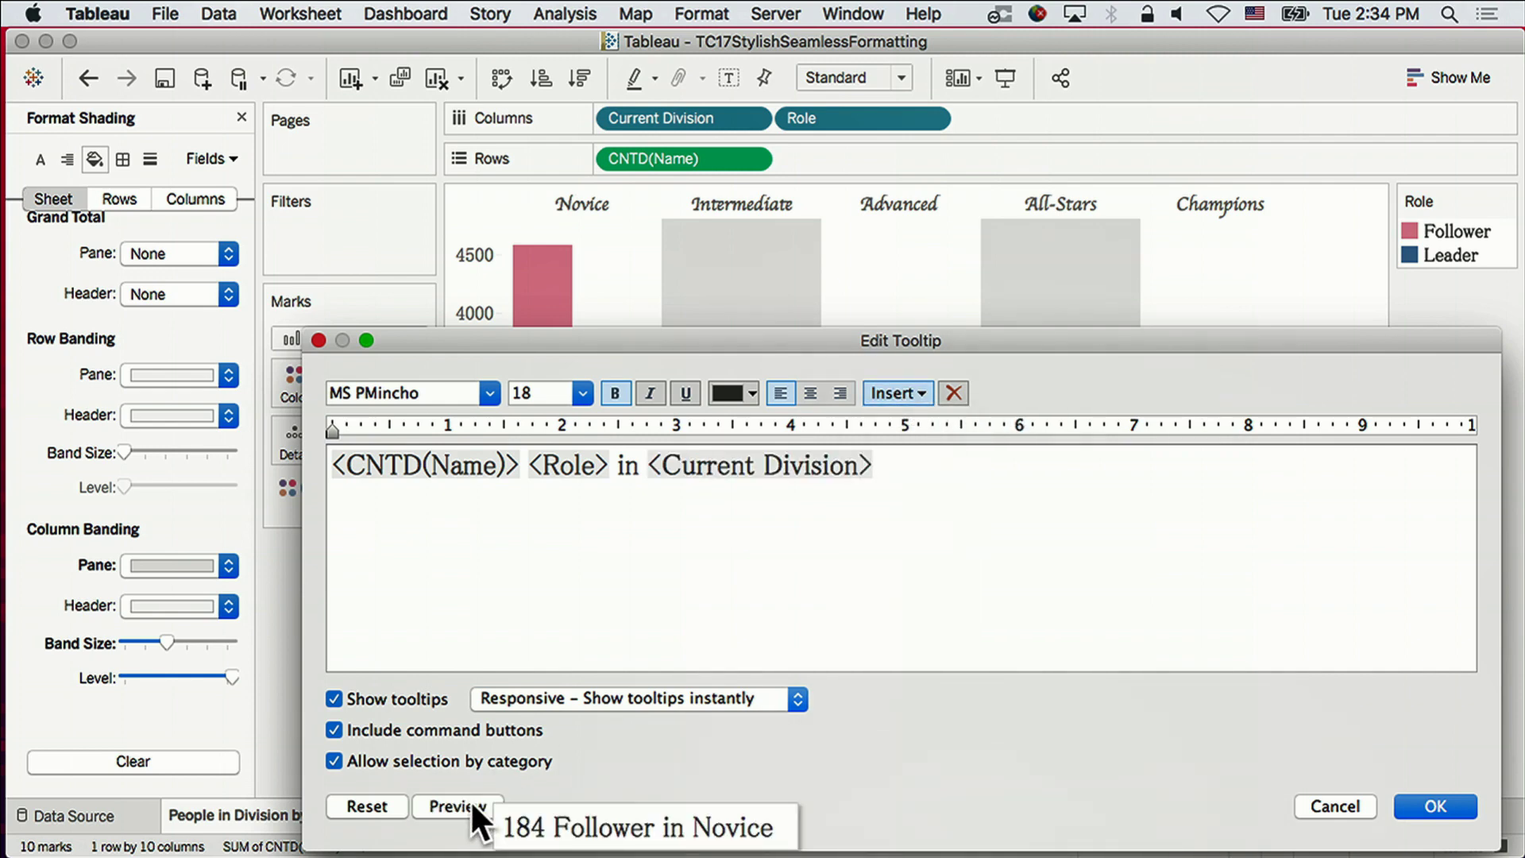
left_click(613, 475)
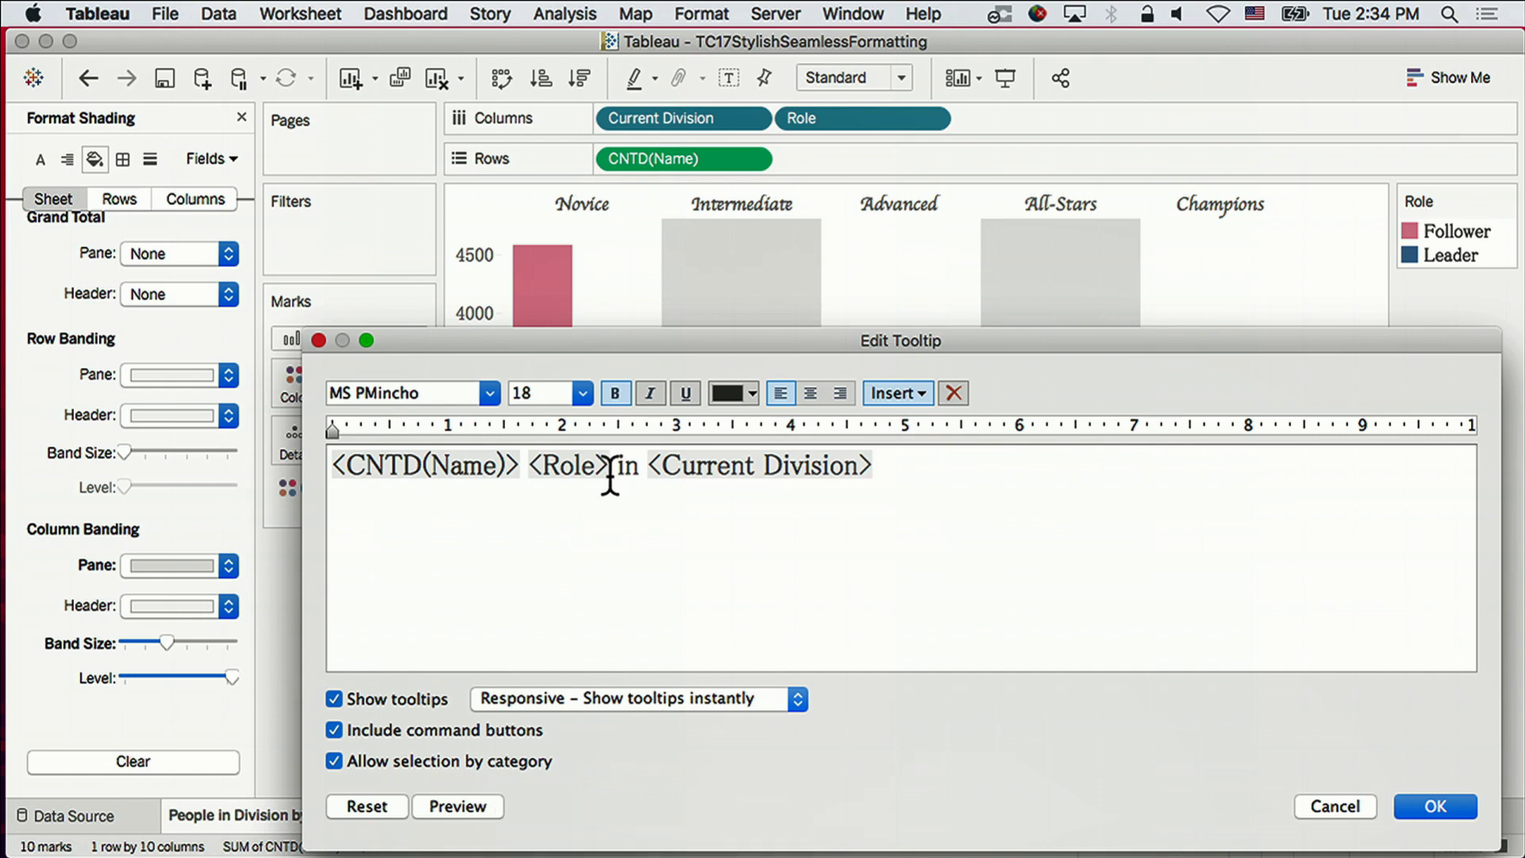
type("s")
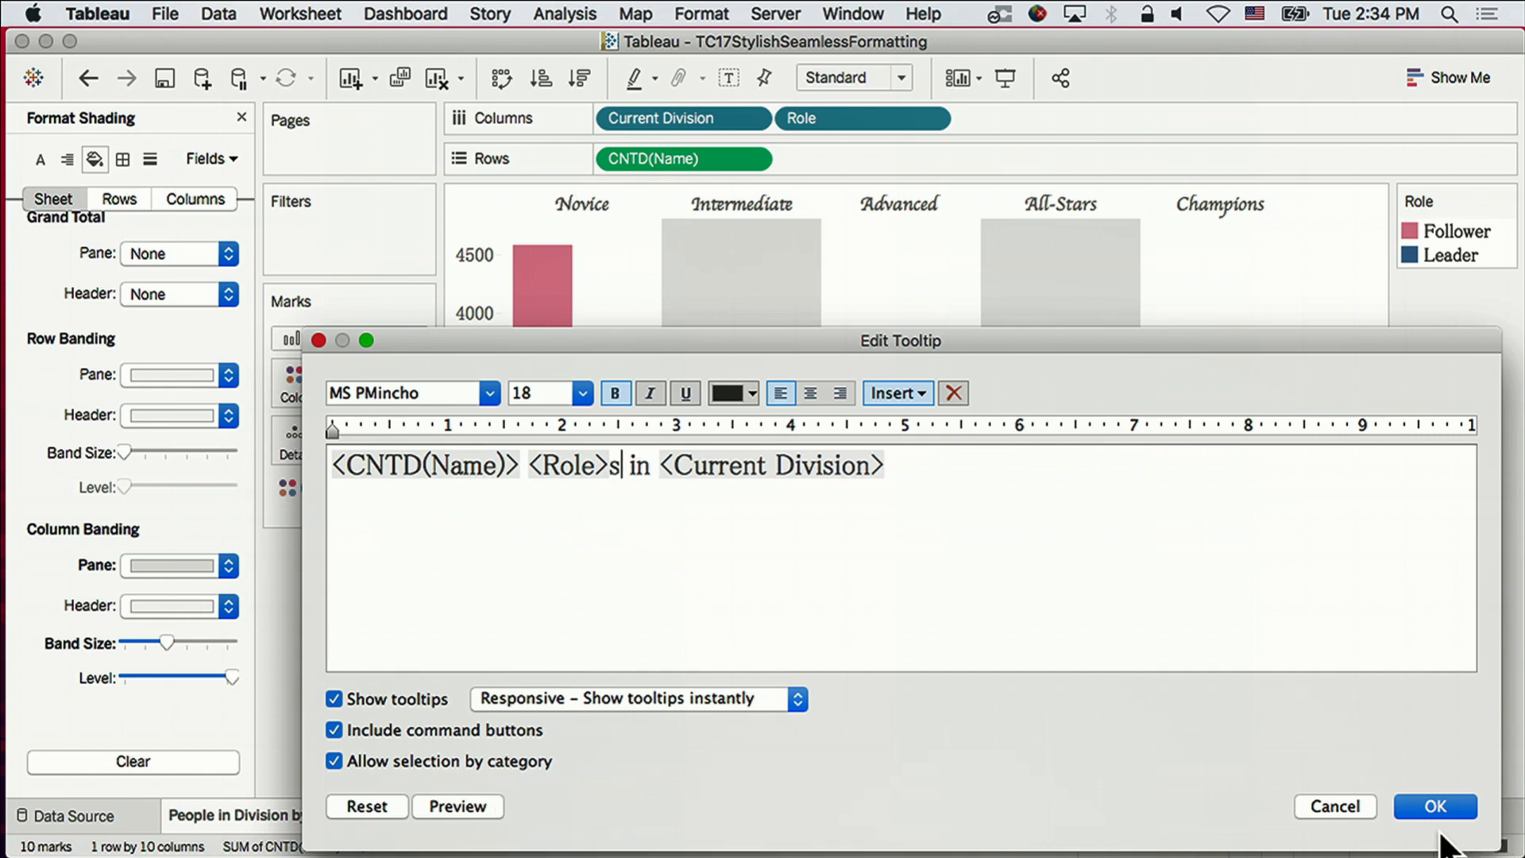
left_click(1438, 804)
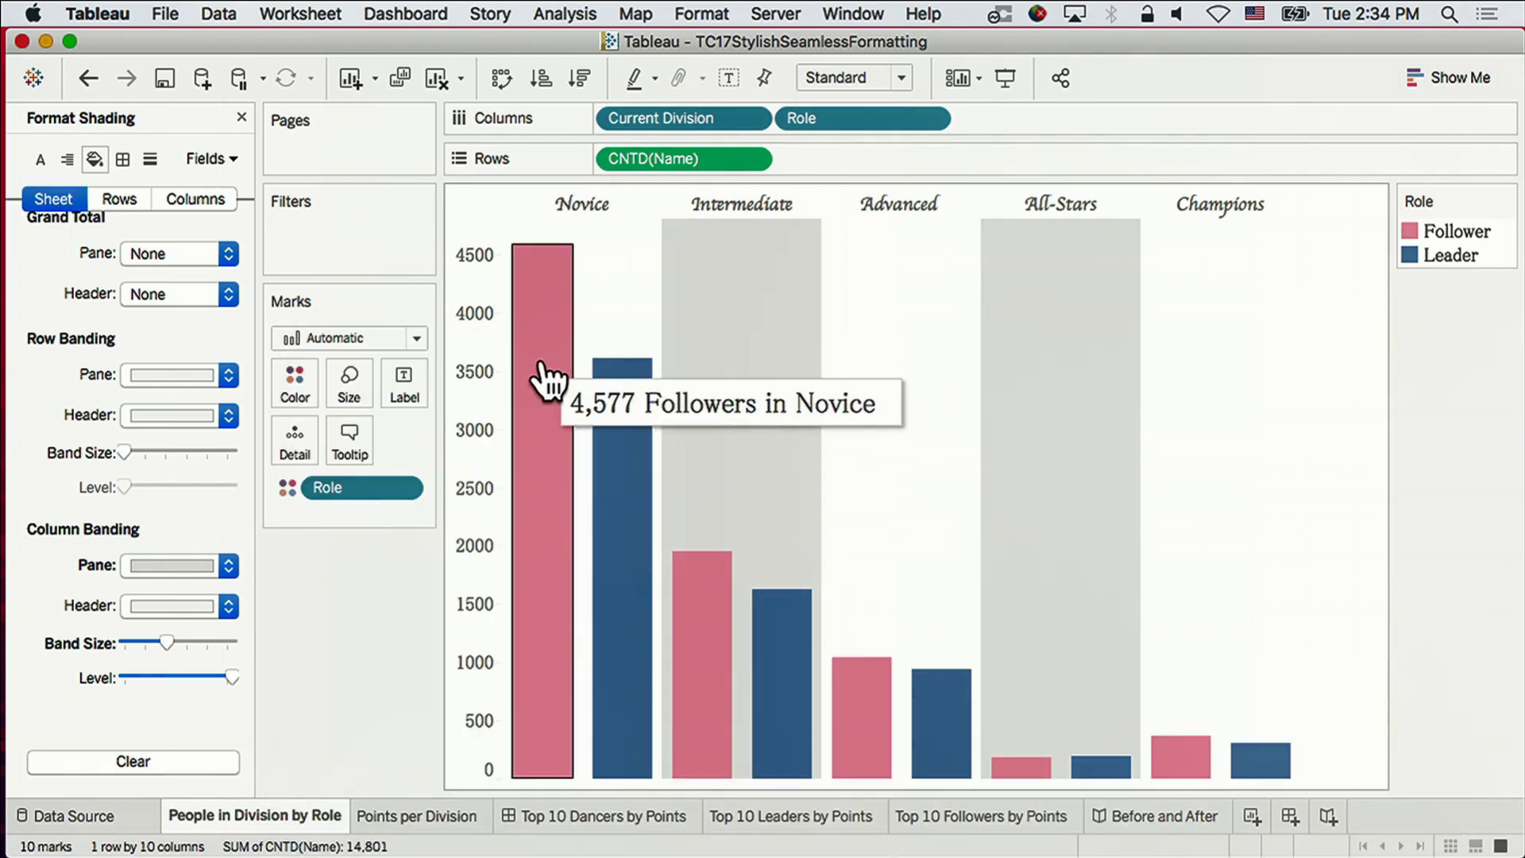
mouse_move(623, 459)
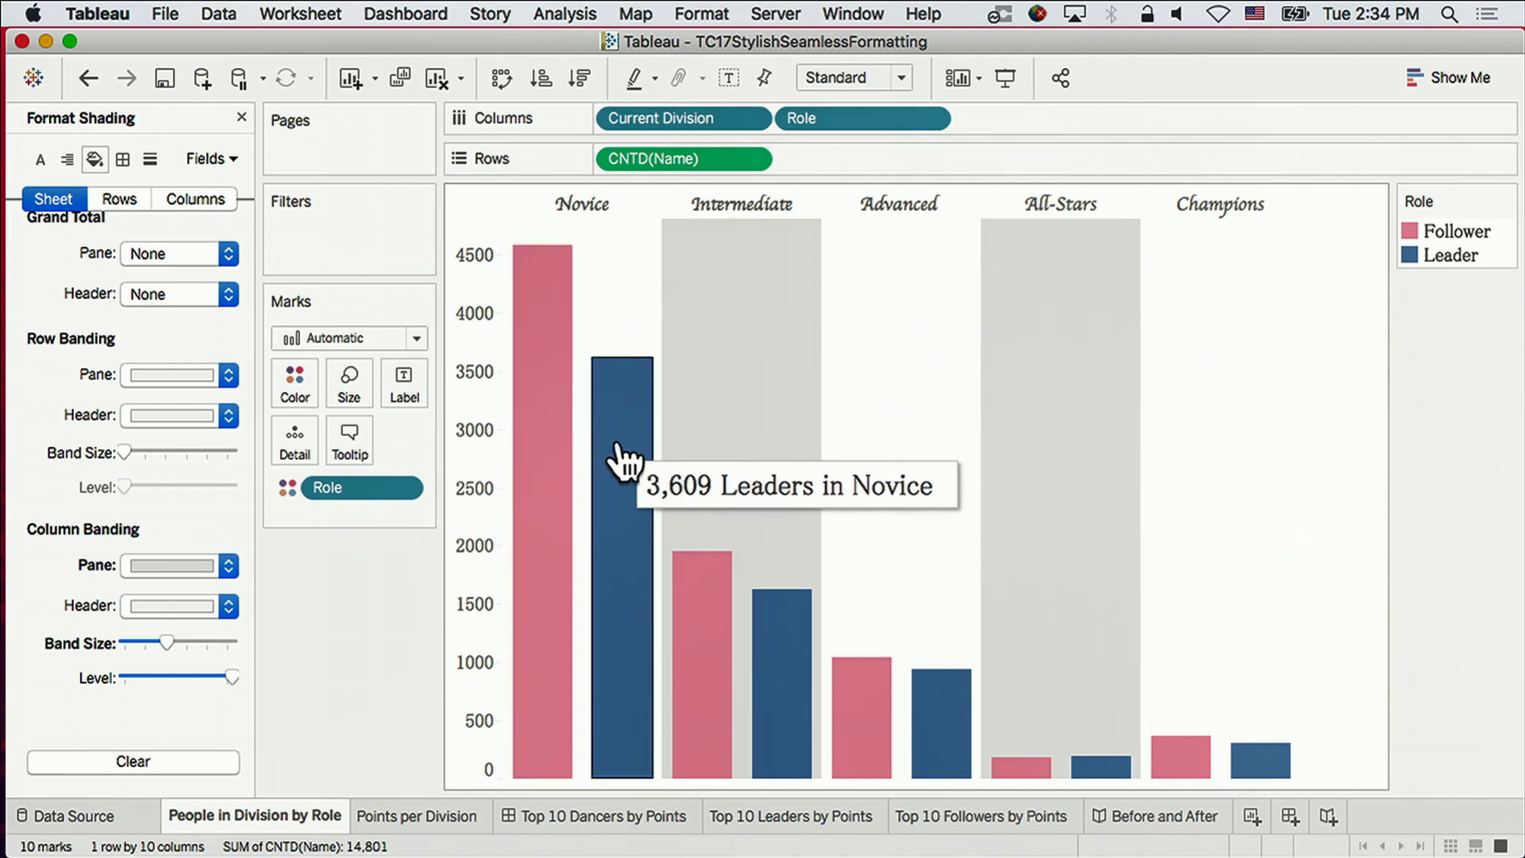
mouse_move(681, 588)
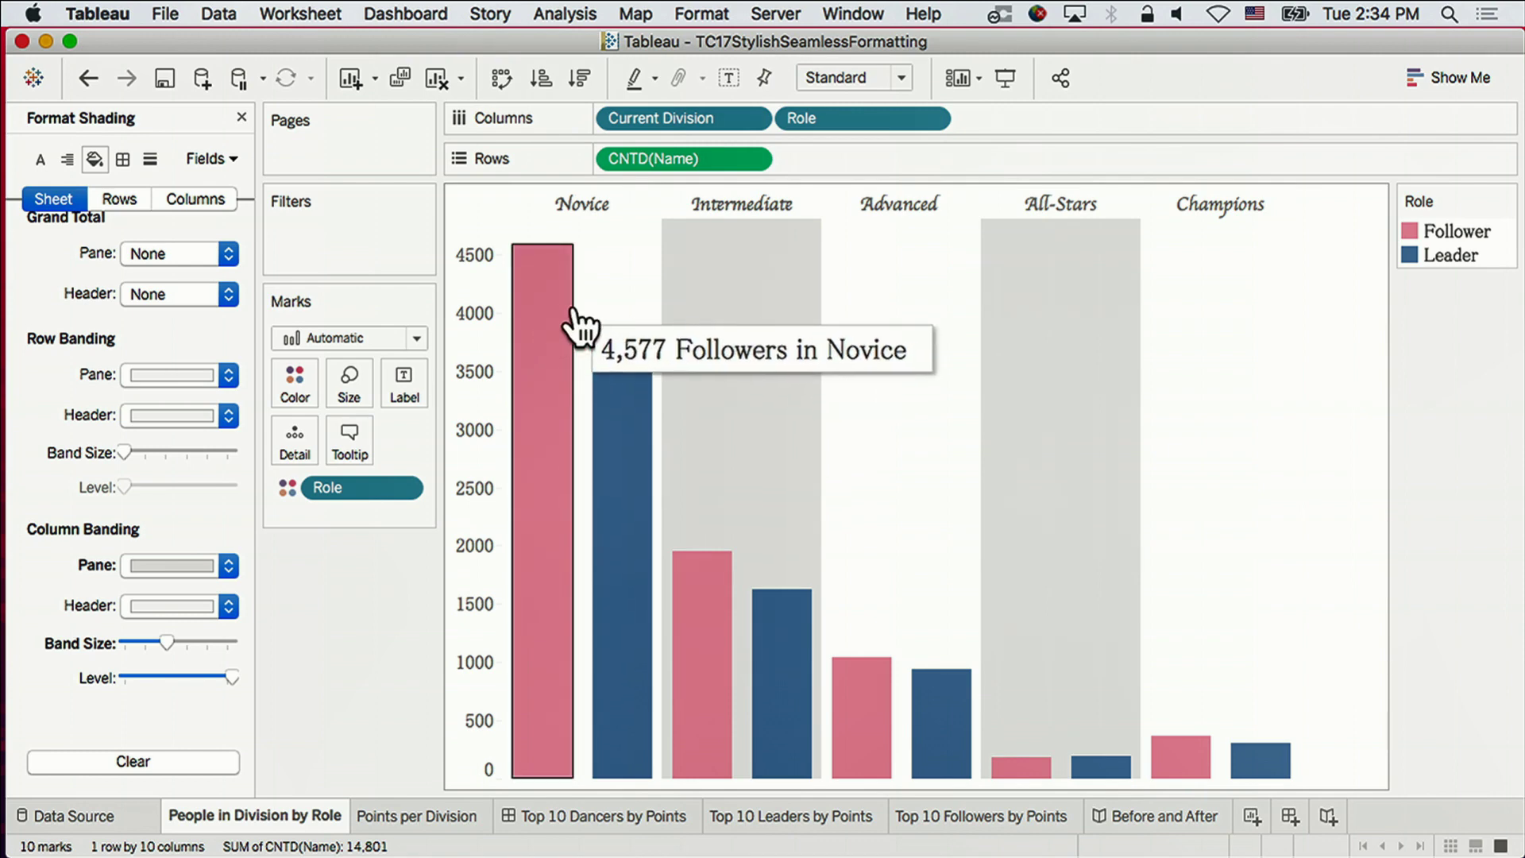
Close the shading format settings and open the Label Followers calculated field to examine its formula.
left_click(242, 115)
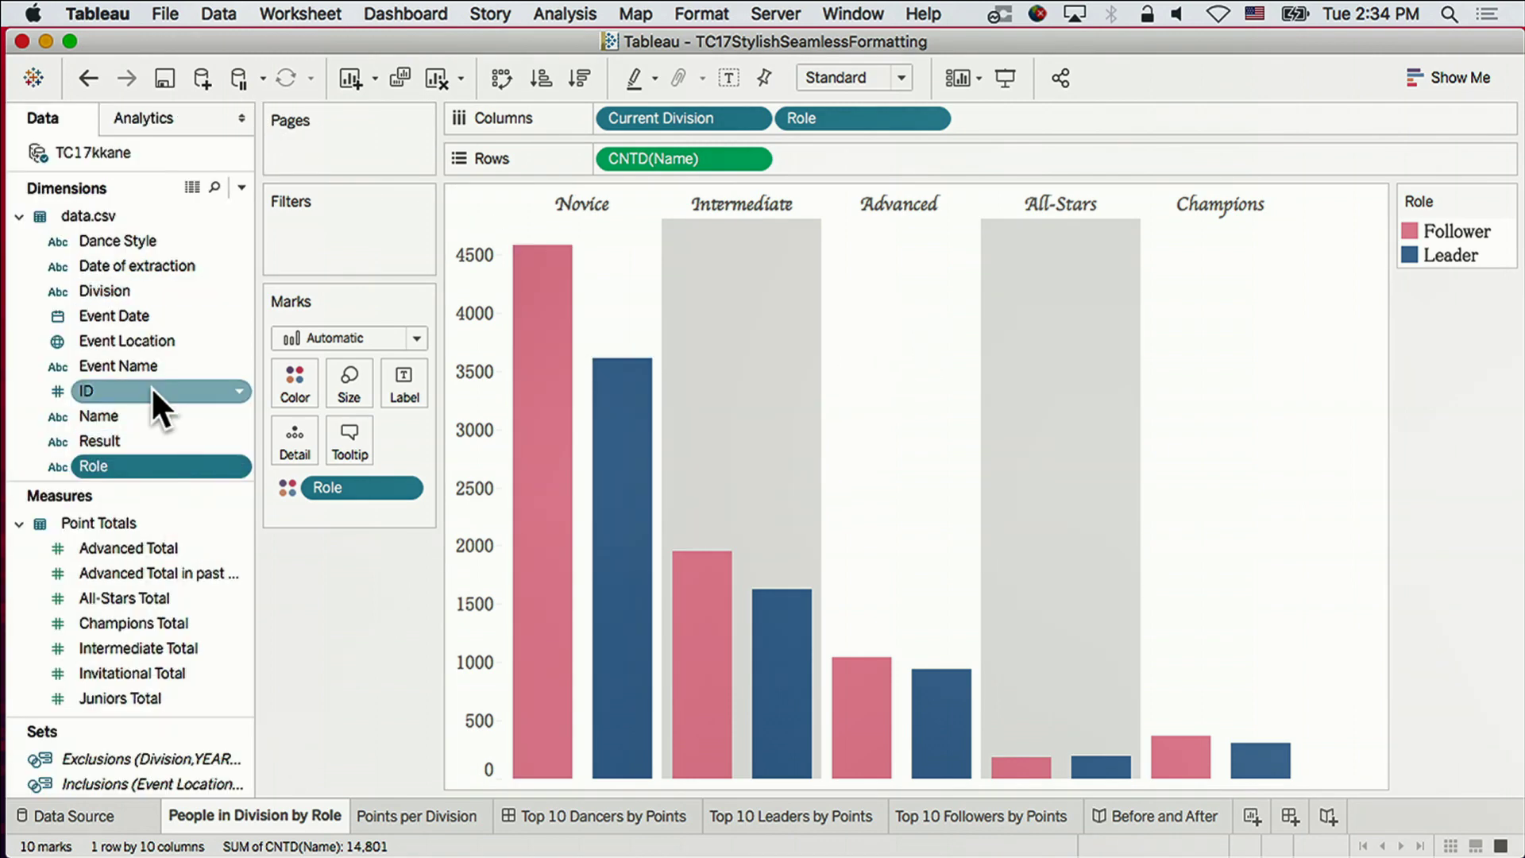
scroll(151, 386, "down", 3)
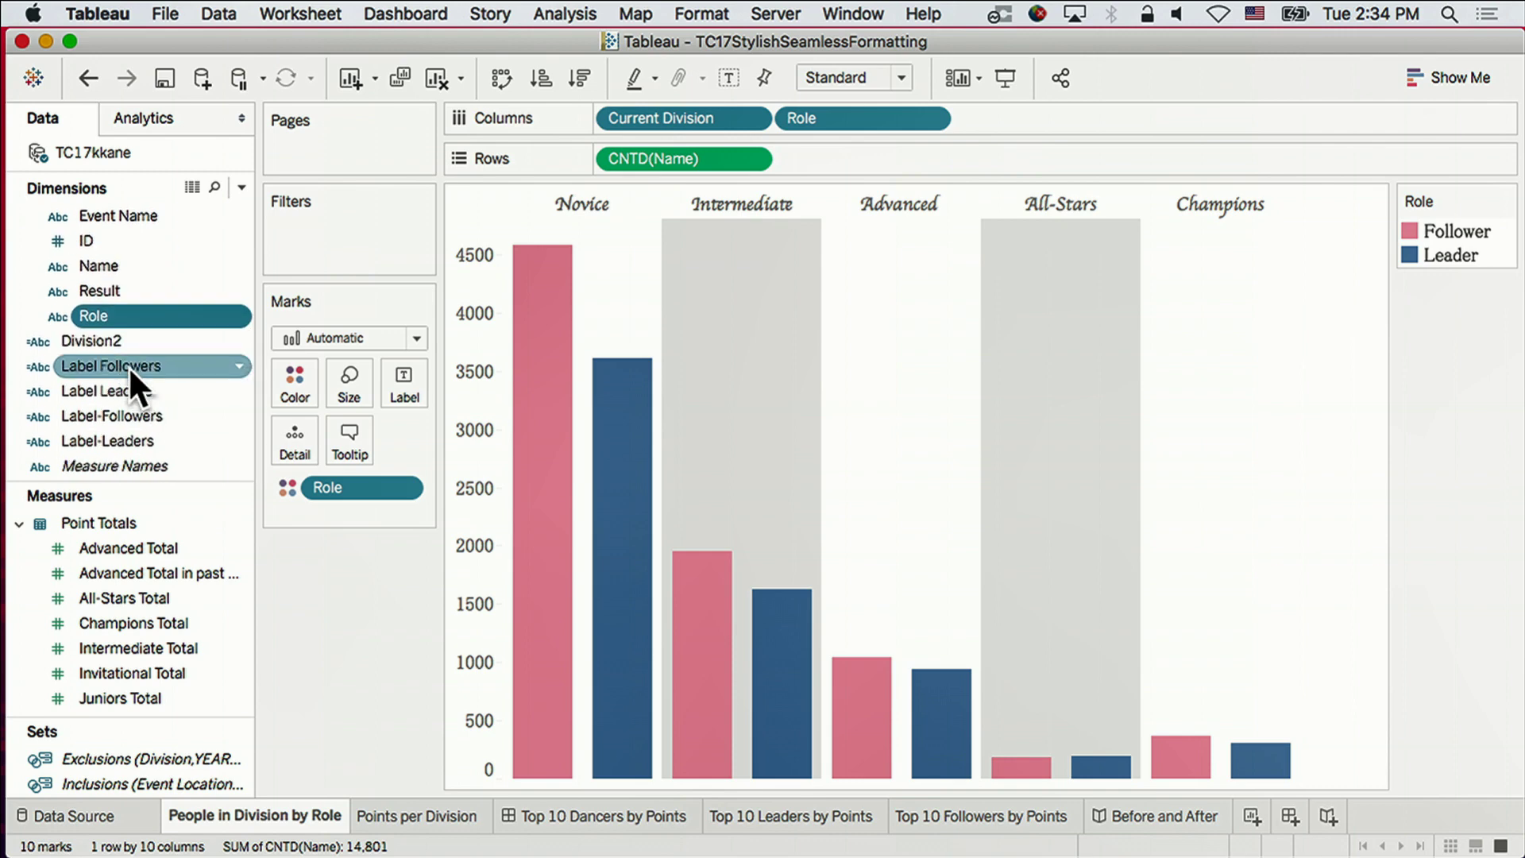
right_click(140, 368)
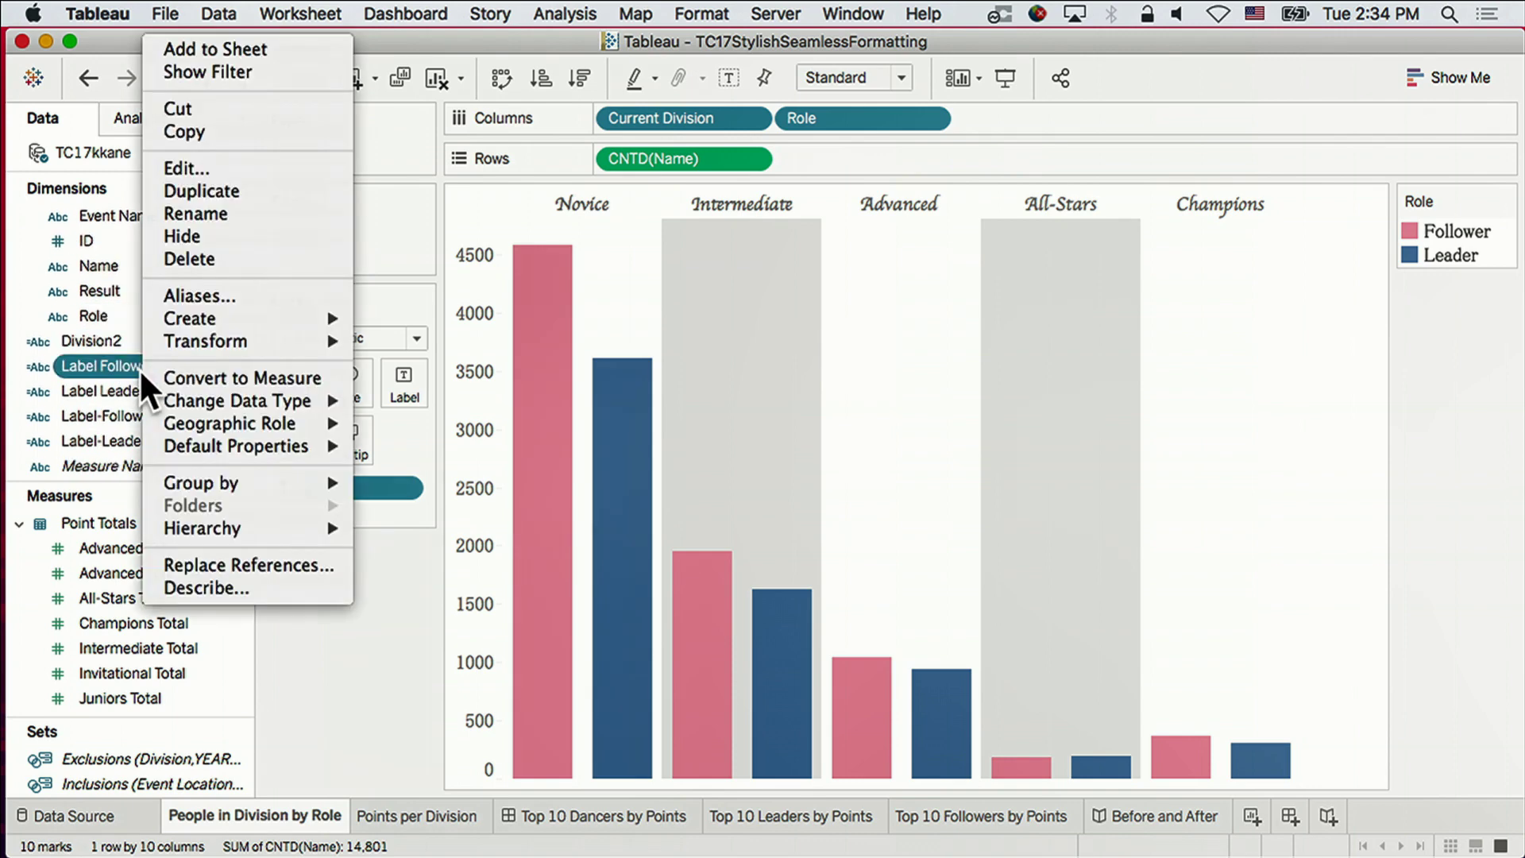
left_click(237, 167)
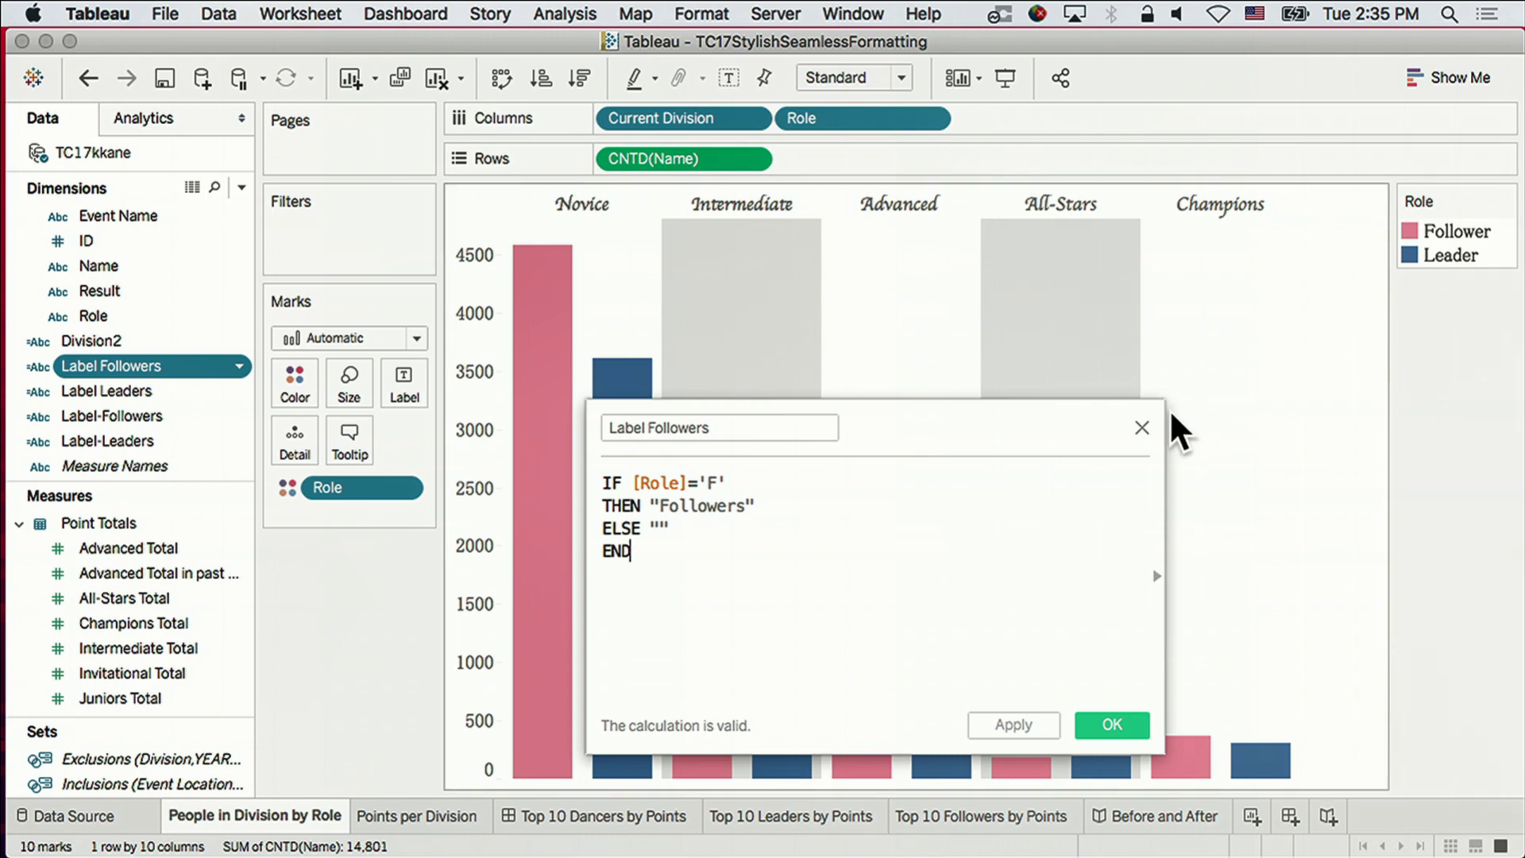
Close the Label Followers calculation, open the Label Leaders calculated field to examine its formula, and close it.
left_click(1144, 429)
left_click(94, 389)
right_click(94, 389)
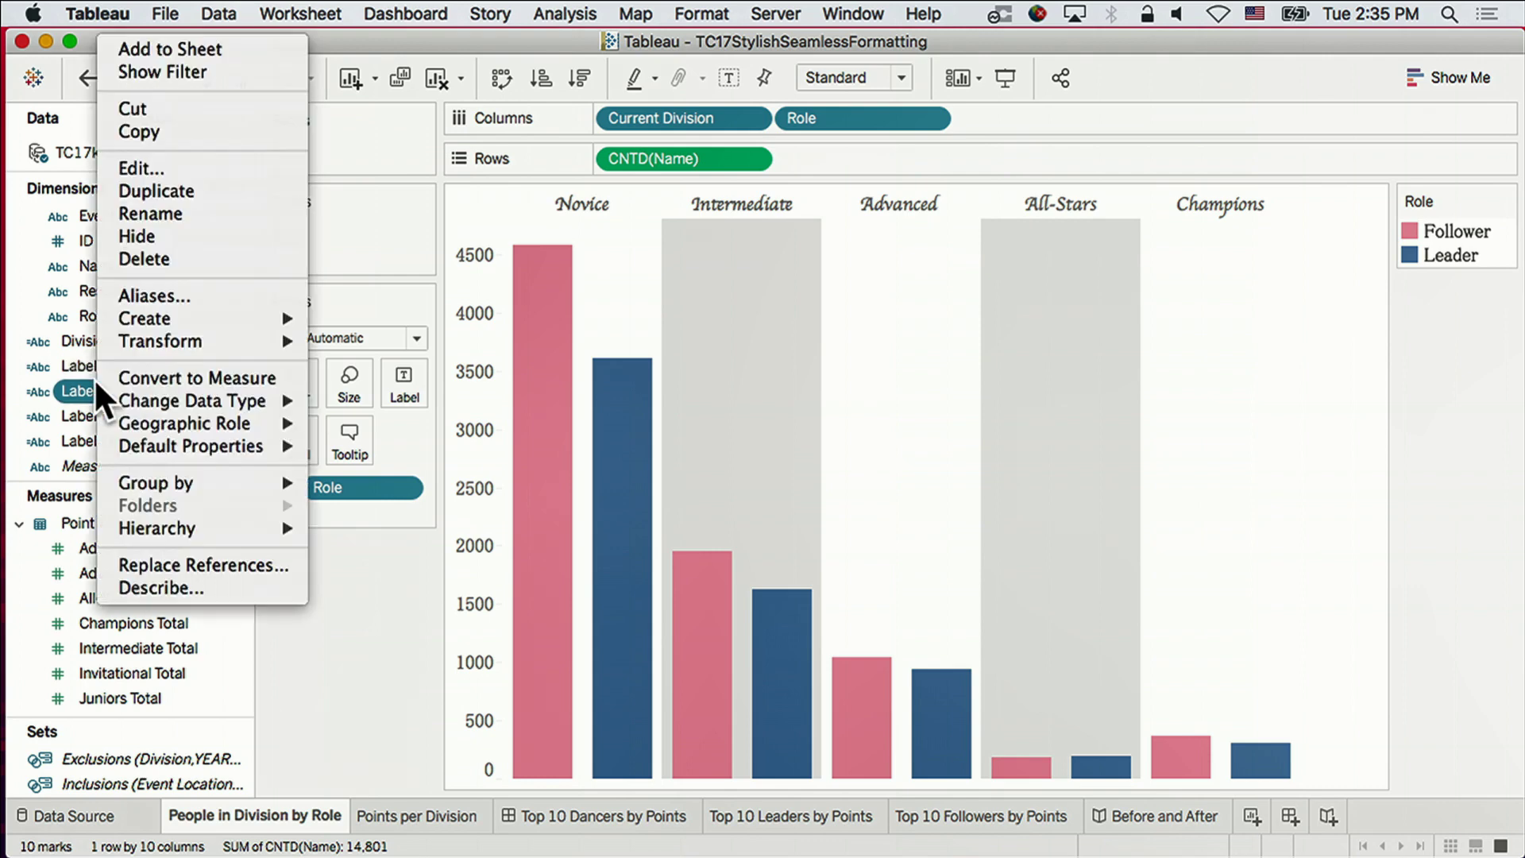
left_click(189, 167)
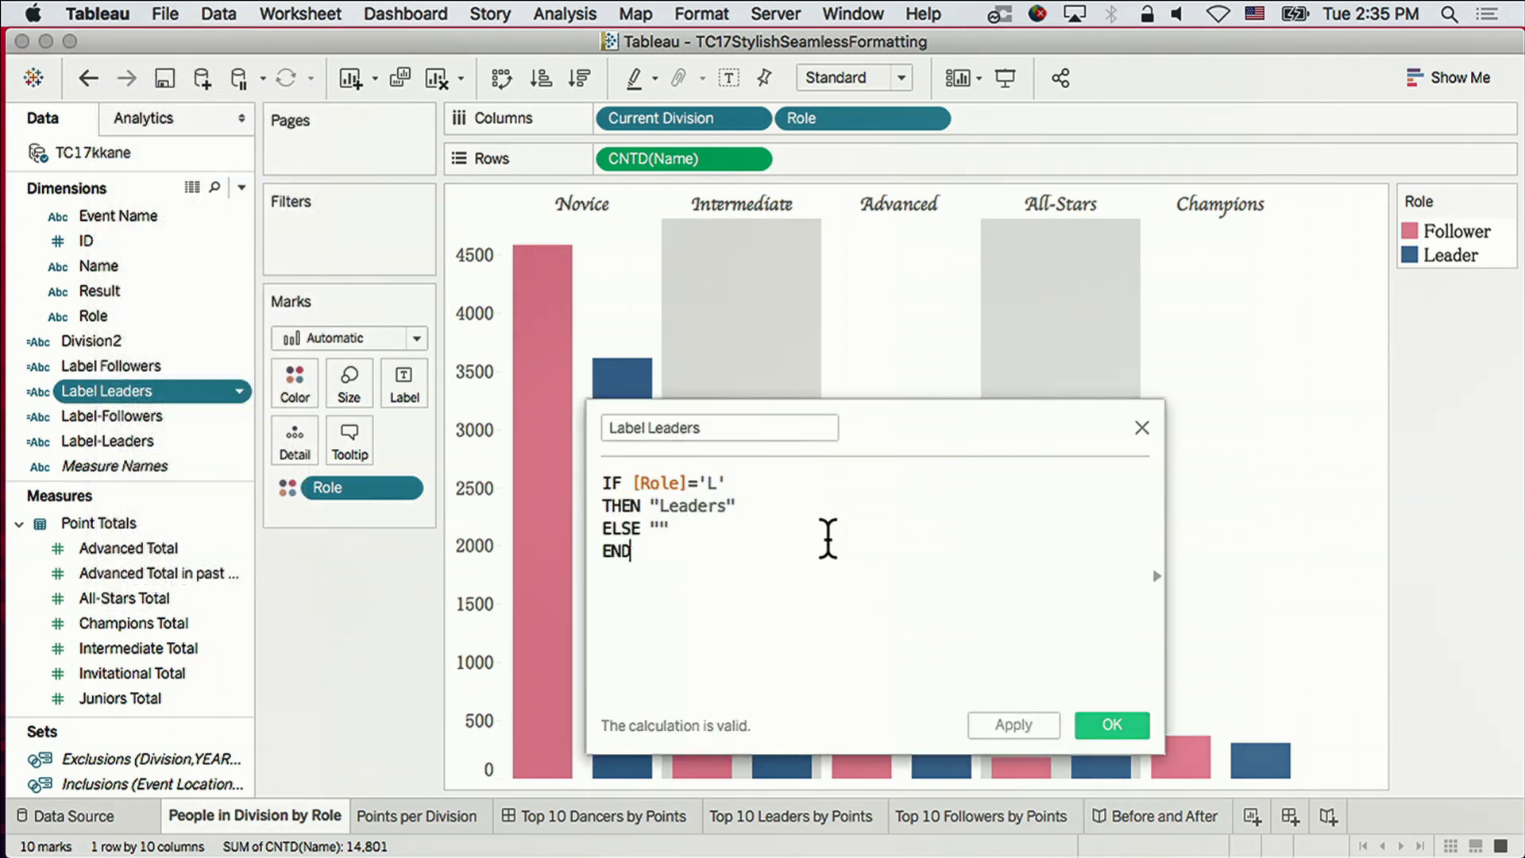
left_click(1141, 426)
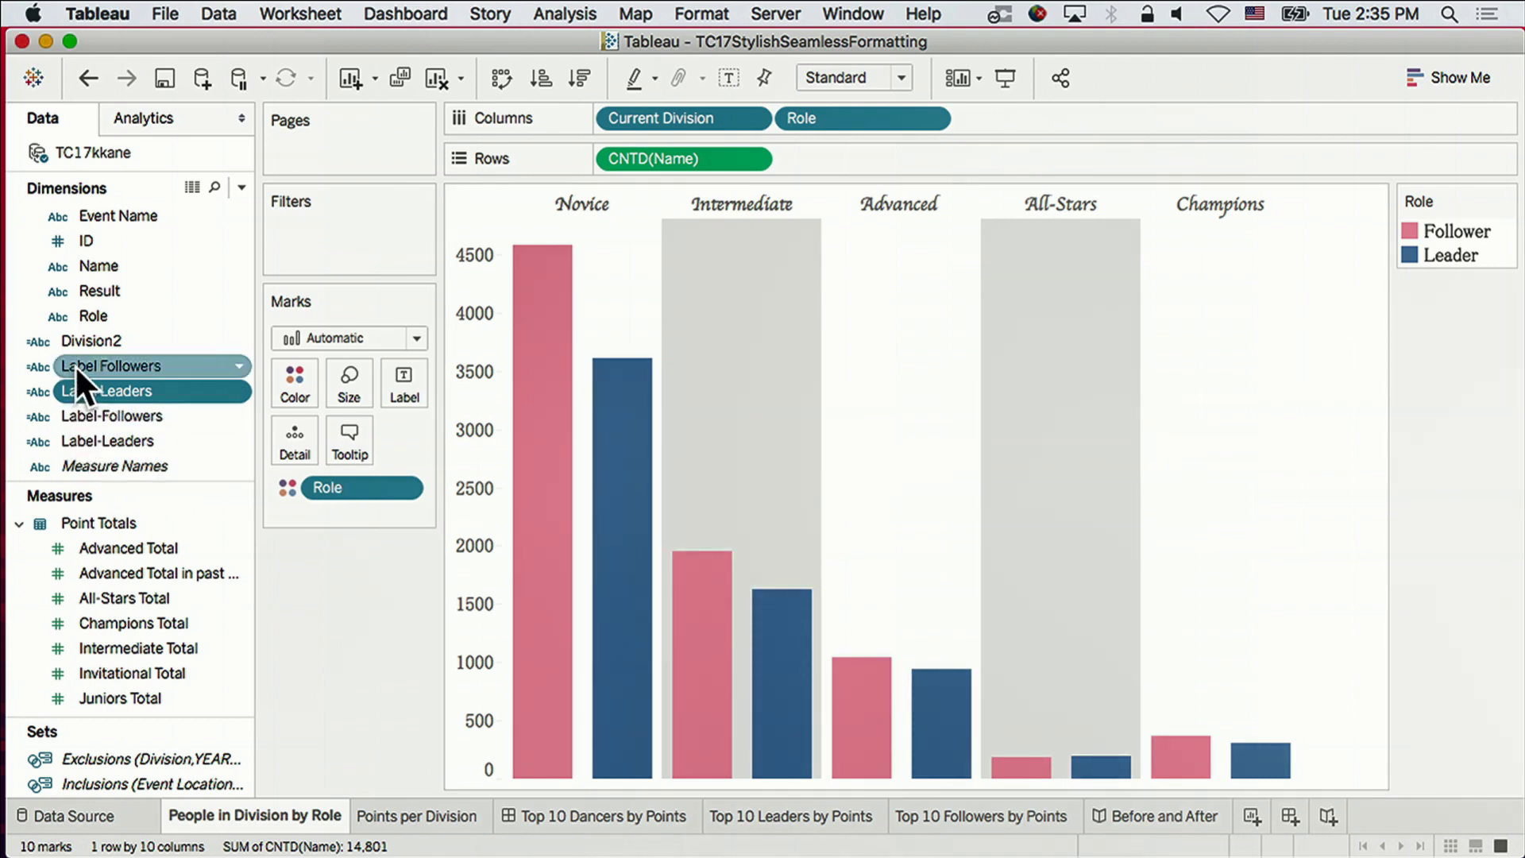
Add the Label Followers and Label Leaders fields to the tooltip and open the tooltip for editing.
left_click_drag(83, 361, 350, 442)
left_click_drag(123, 385, 345, 436)
left_click(351, 437)
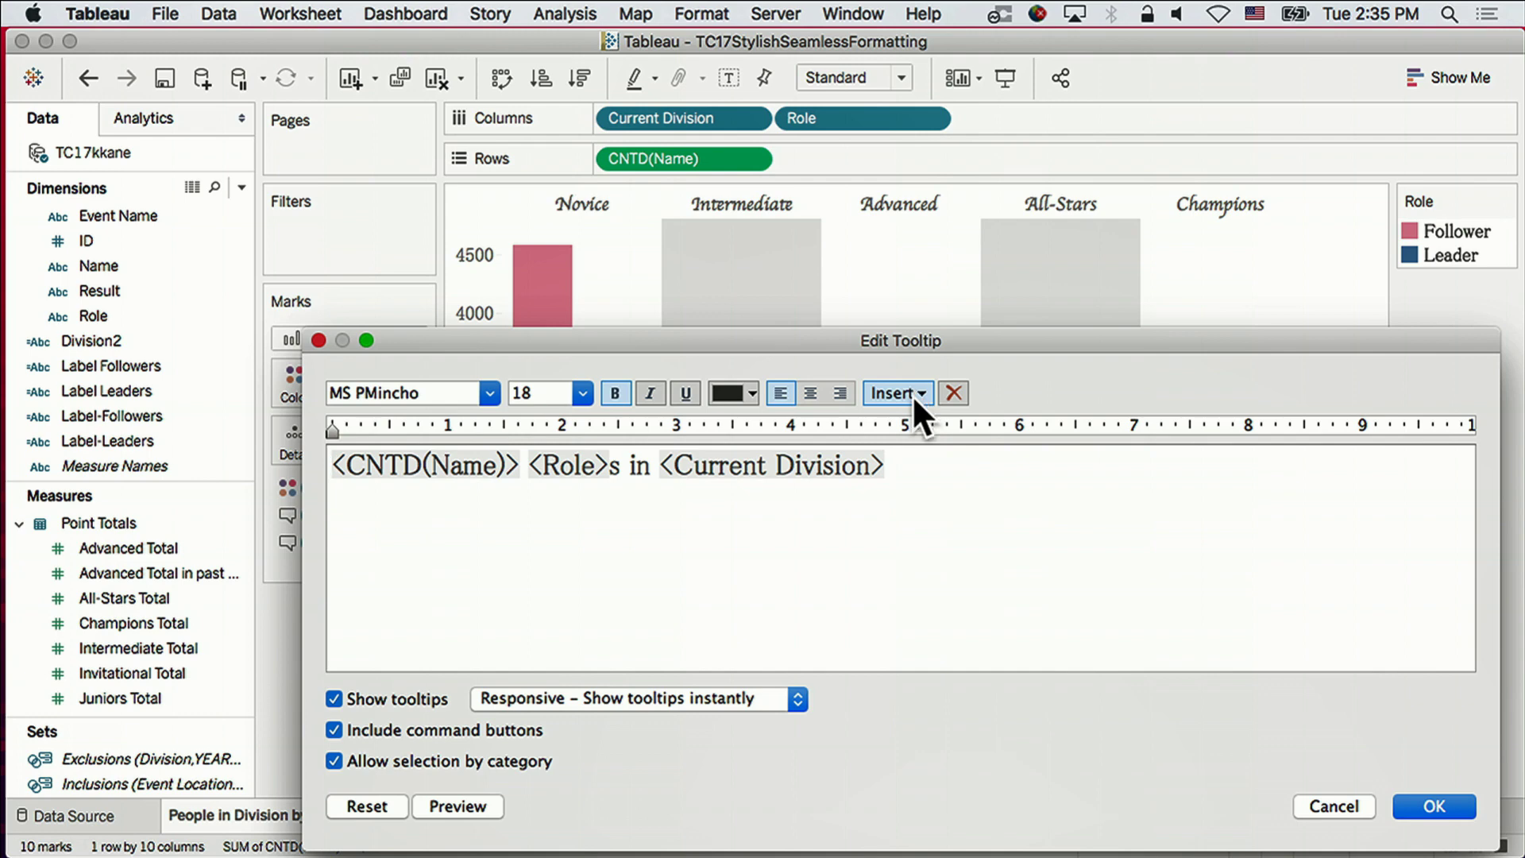
Replace the Role field and its "s" in the tooltip with the ATTR(Label Followers) and ATTR(Label Leaders) fields, without a space between them.
left_click_drag(621, 476, 534, 477)
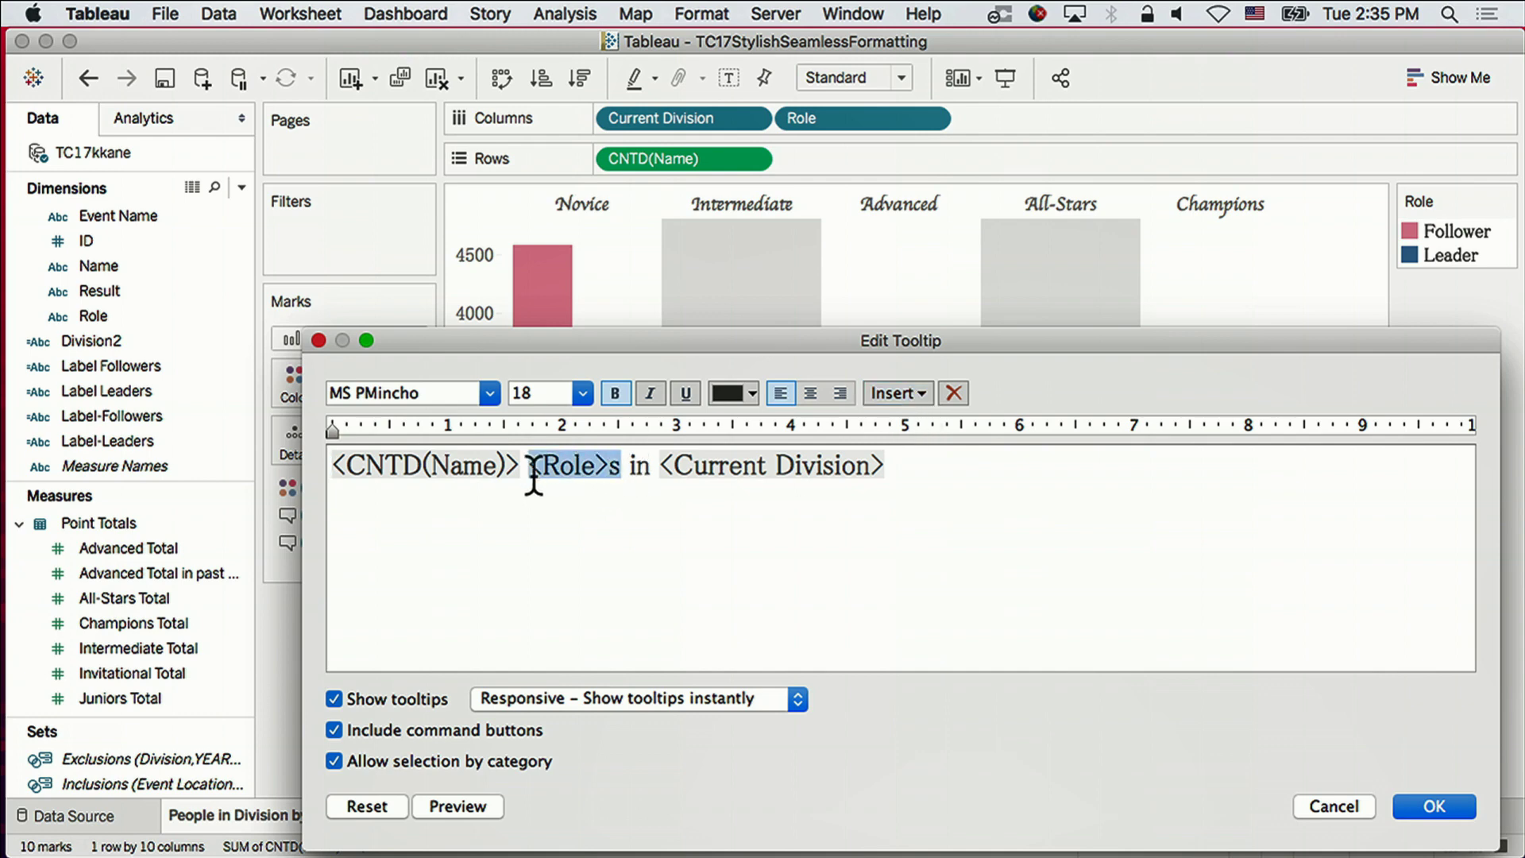
key("BackSpace")
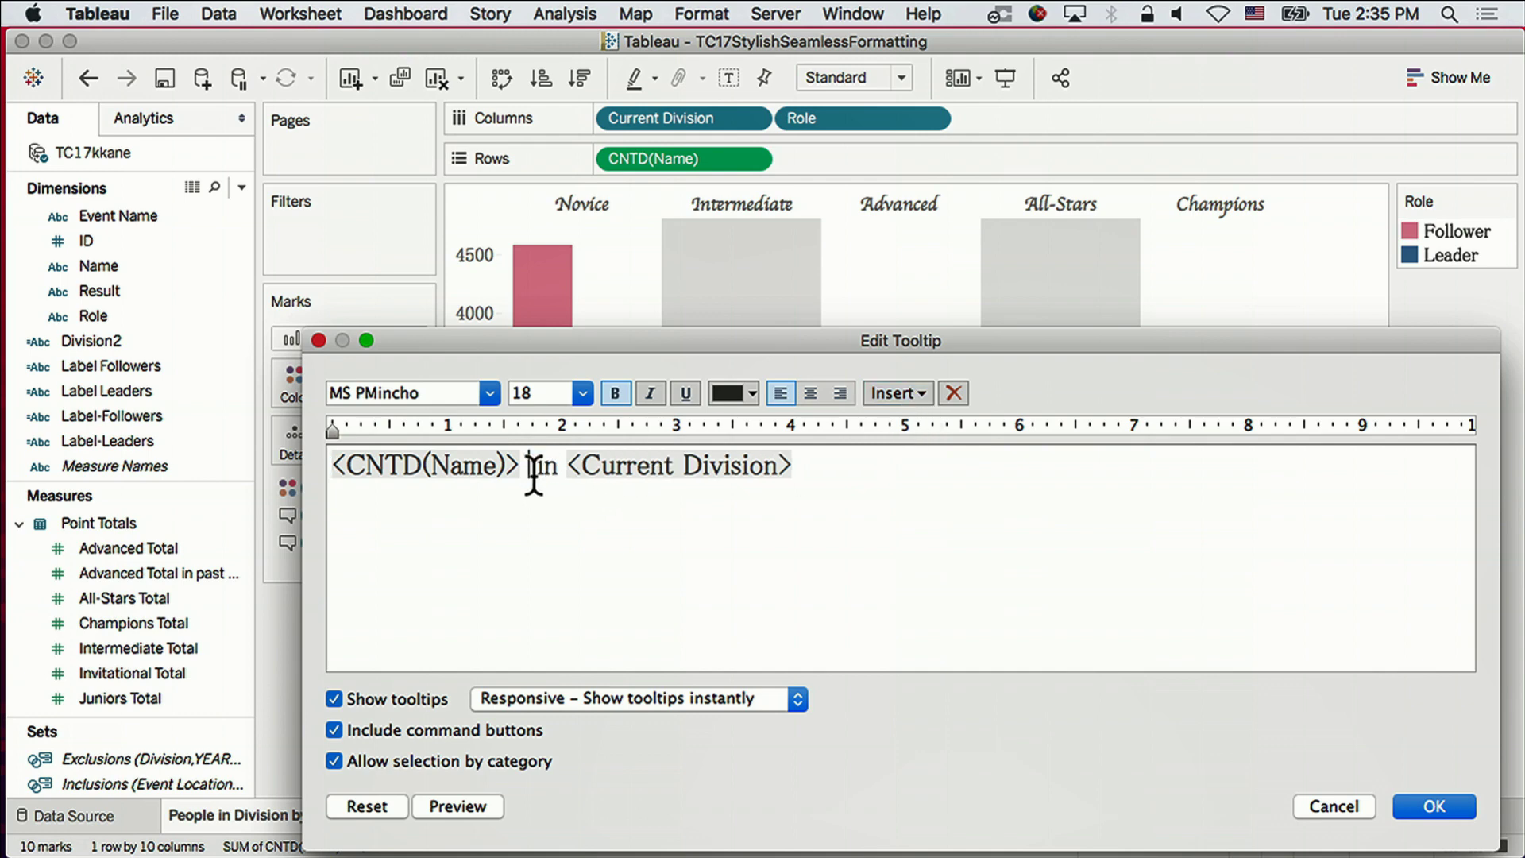
left_click(879, 391)
left_click(968, 709)
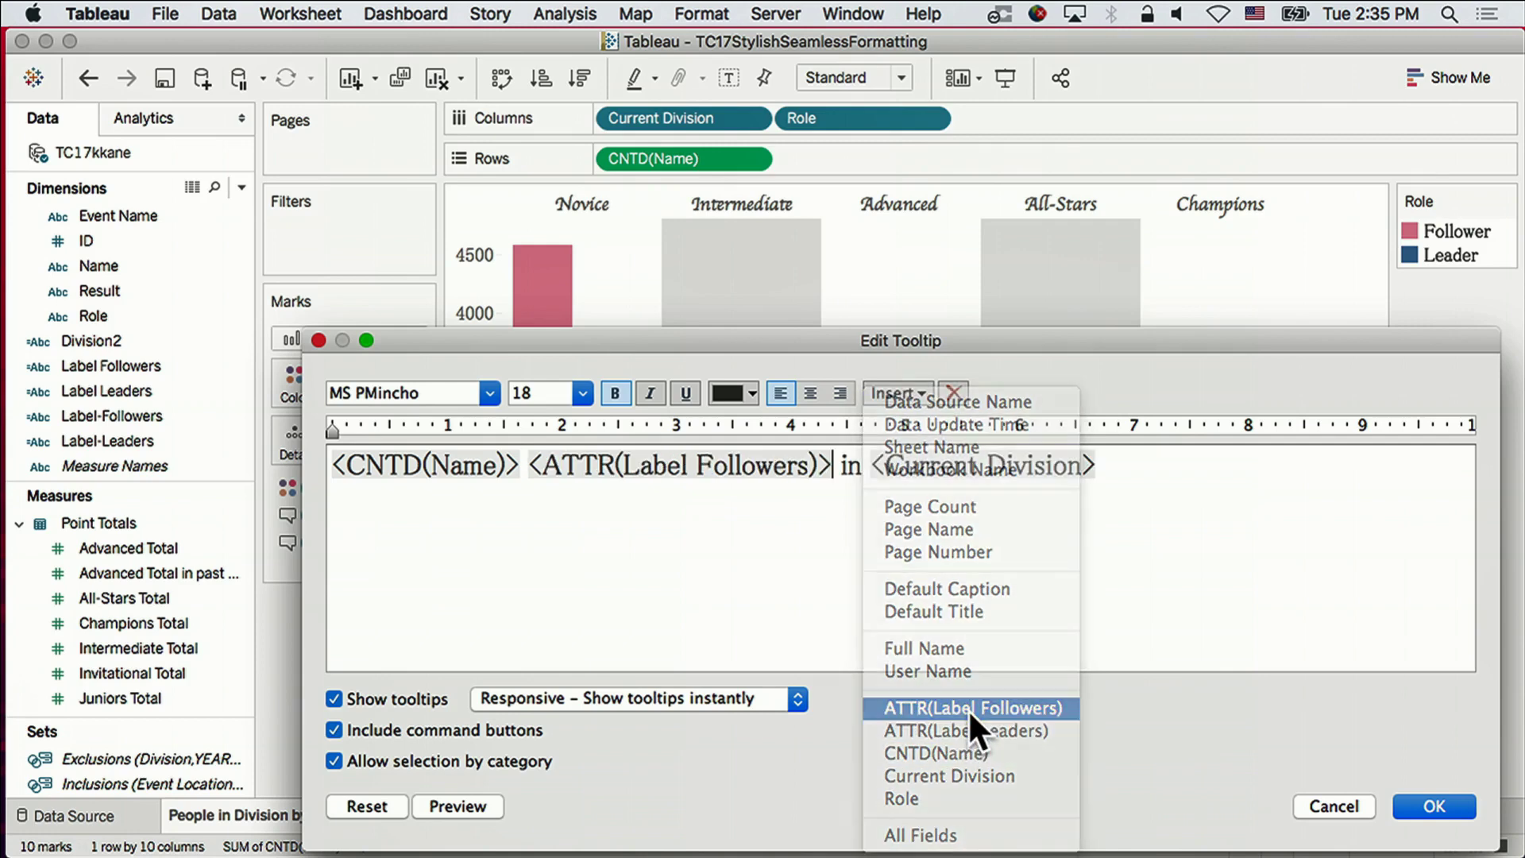
left_click(907, 388)
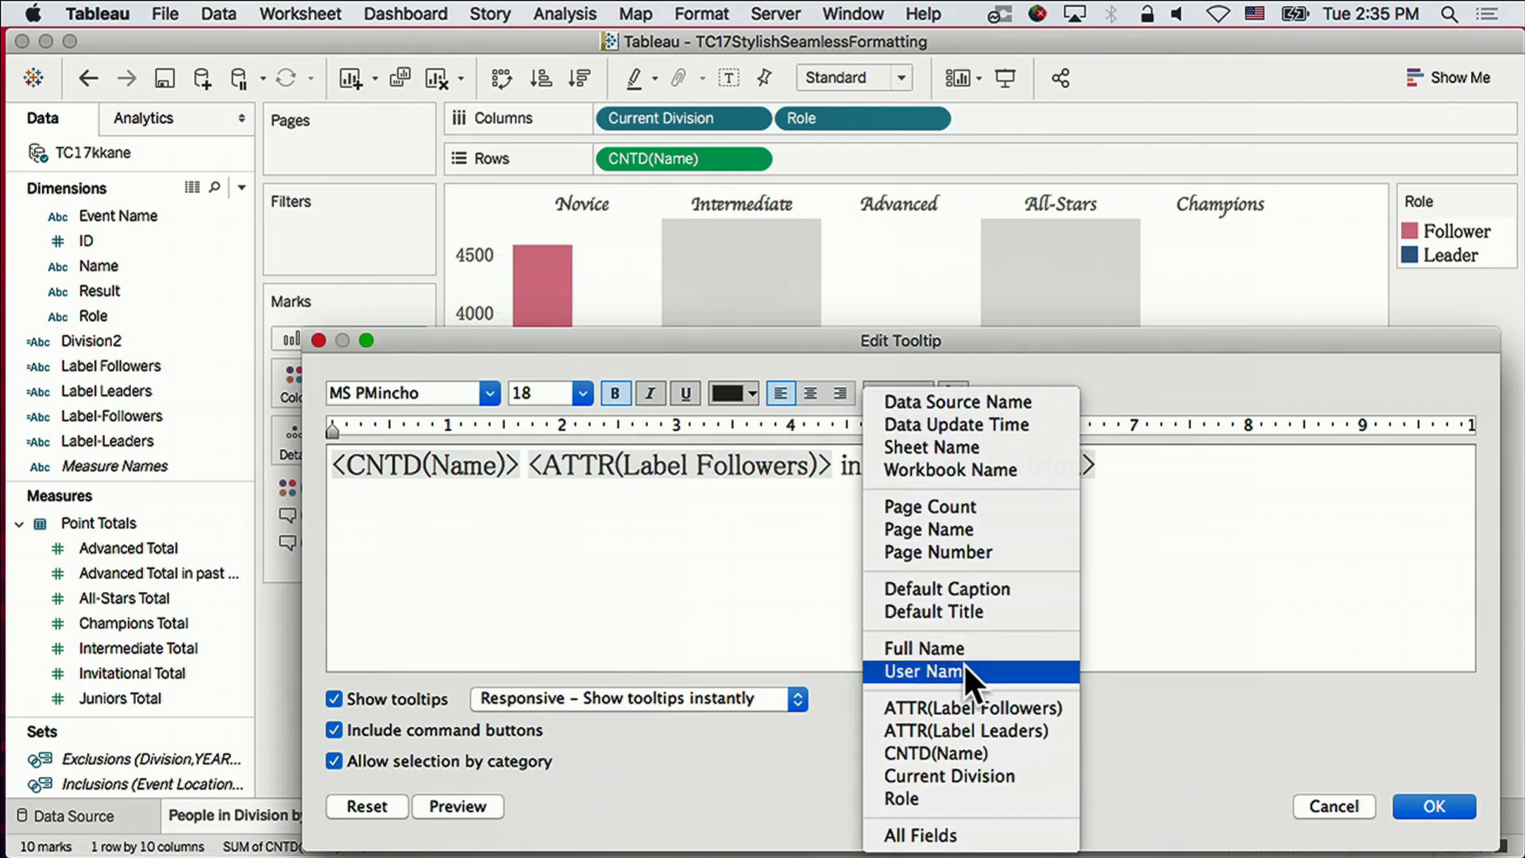
left_click(967, 728)
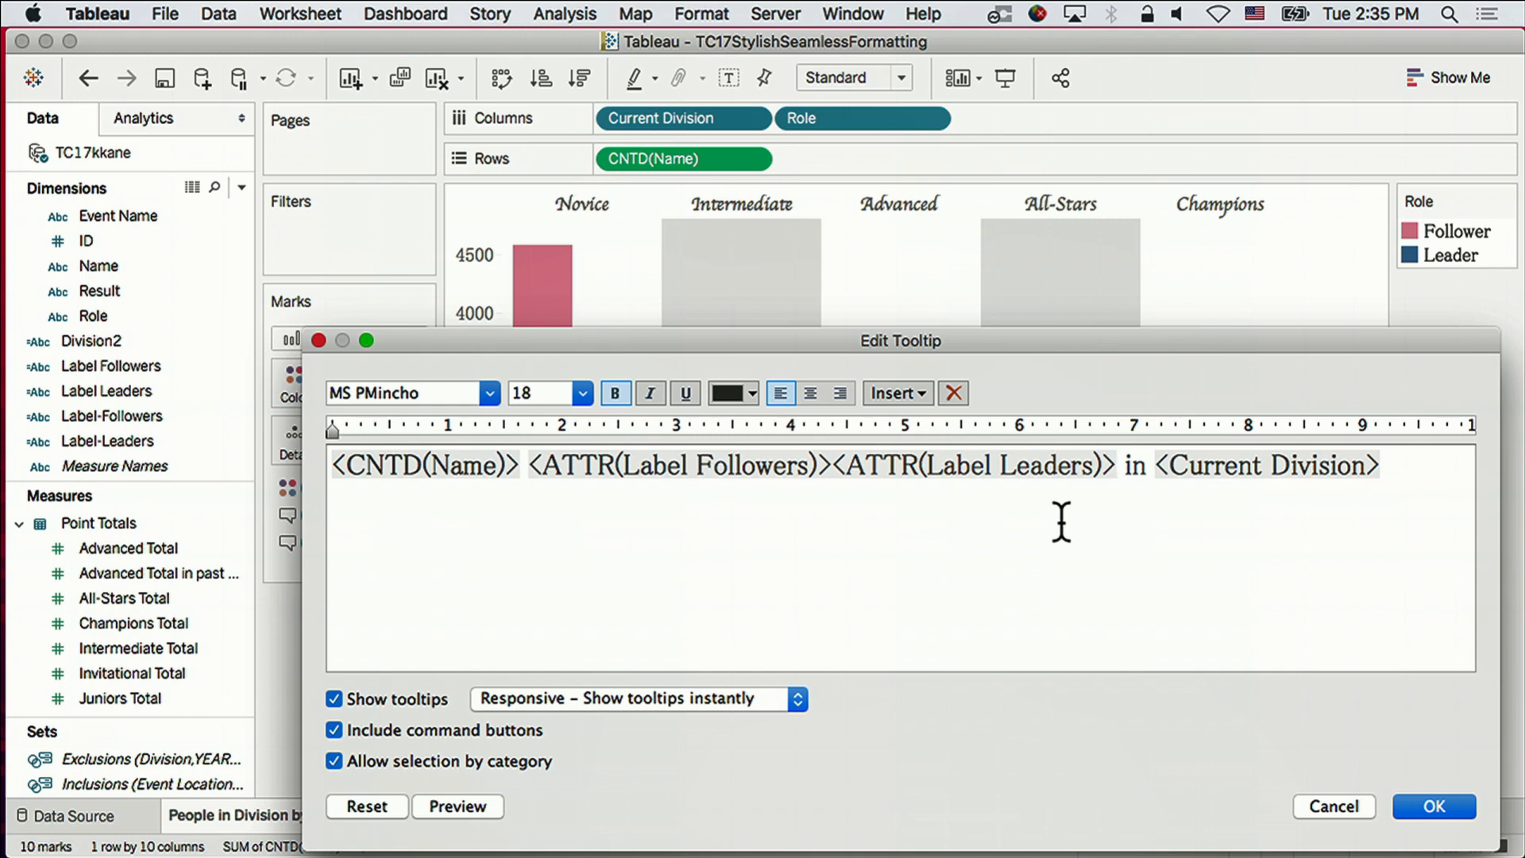
Color the Label Leaders field dark blue and the Label Followers field pink in the tooltip text, and apply the tooltip.
left_click_drag(1116, 466, 853, 475)
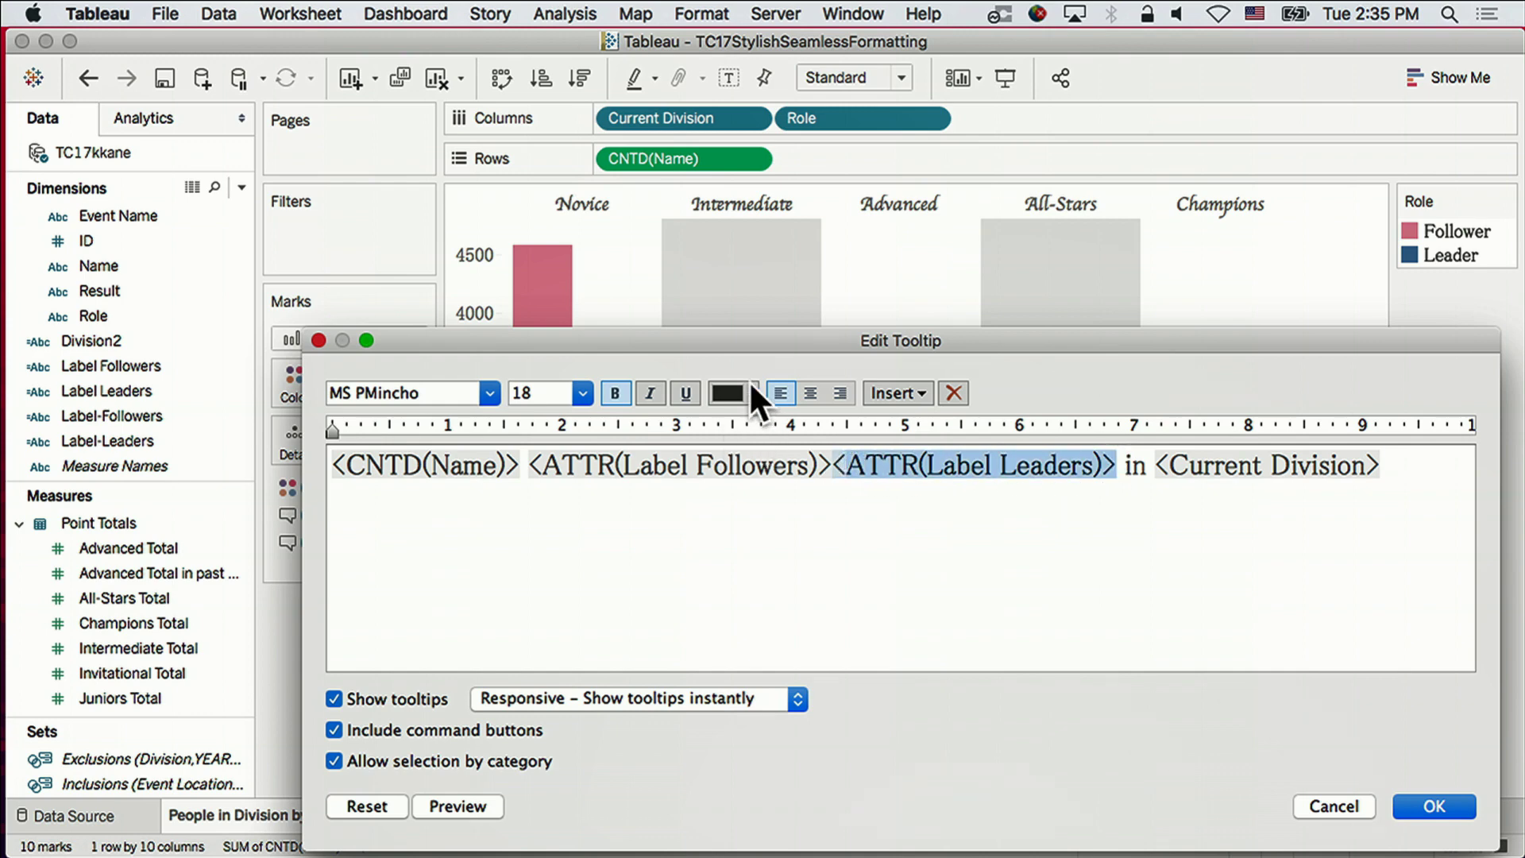
left_click(753, 395)
left_click(769, 532)
left_click_drag(828, 467, 529, 468)
left_click(747, 393)
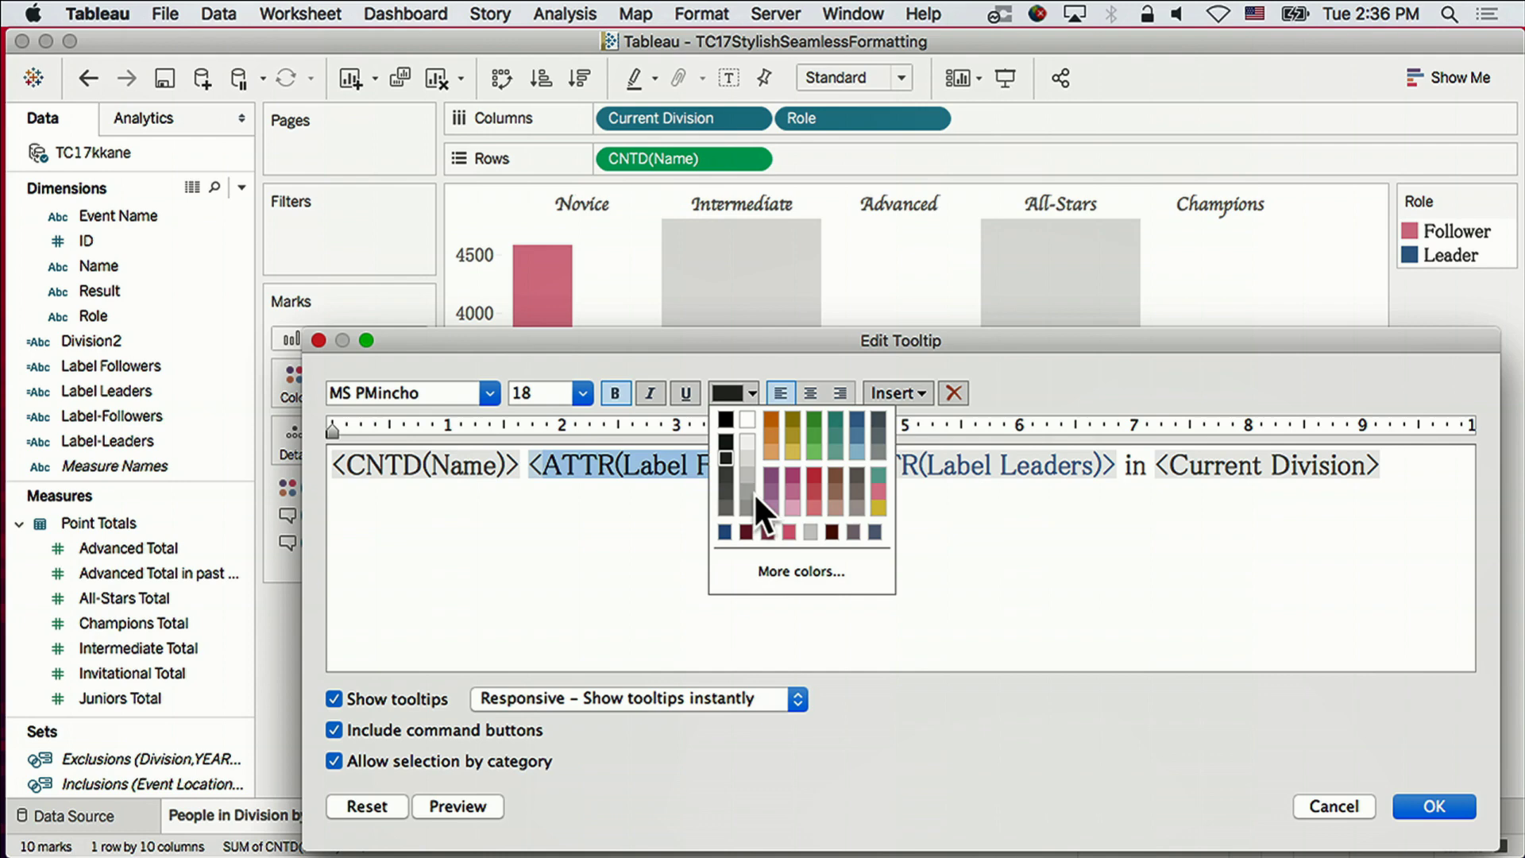
left_click(789, 531)
left_click(842, 548)
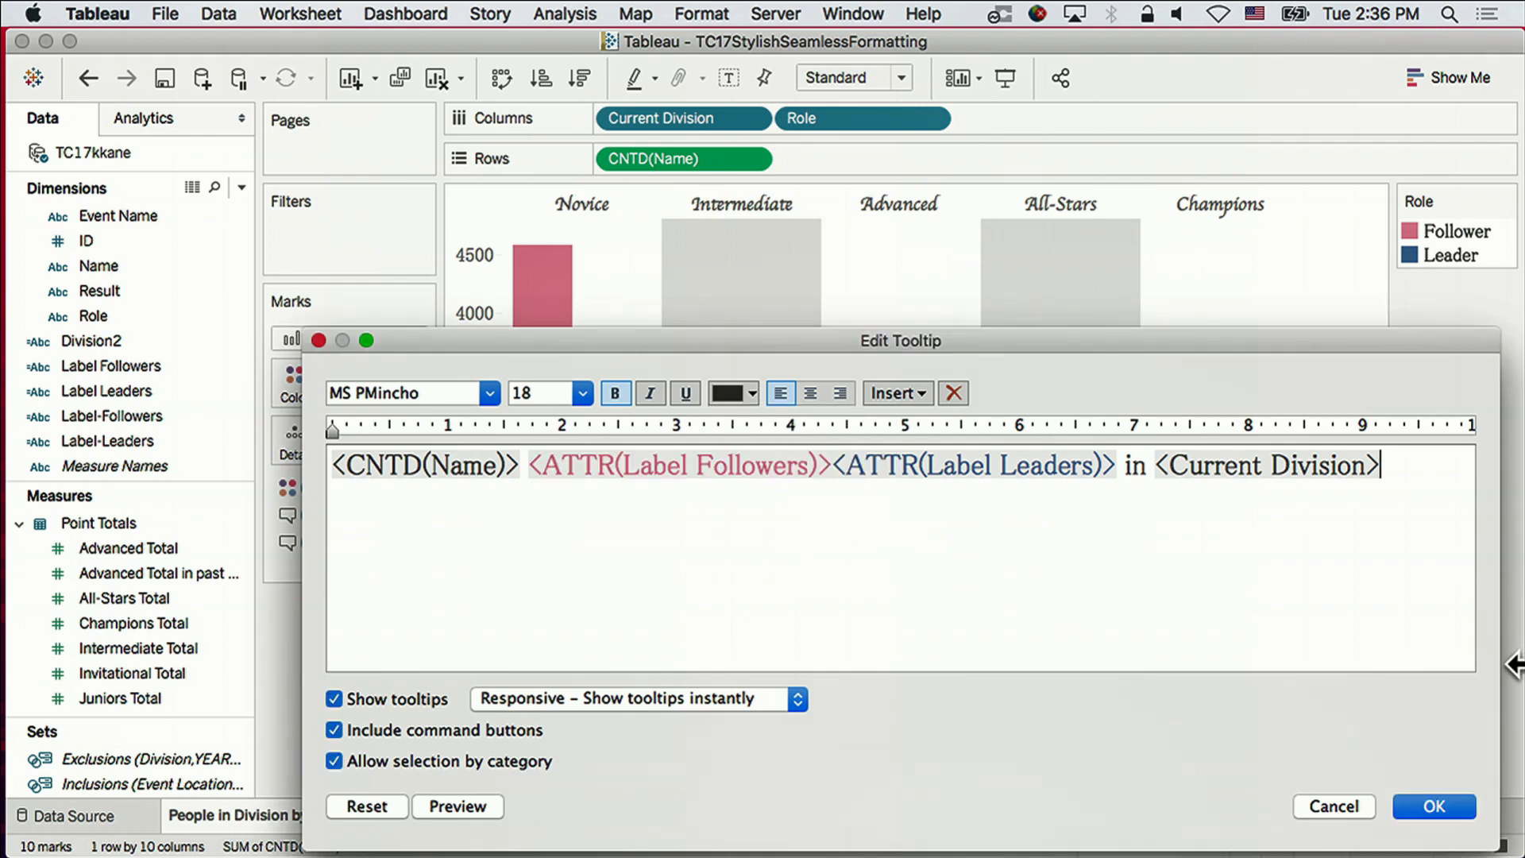
left_click(1430, 796)
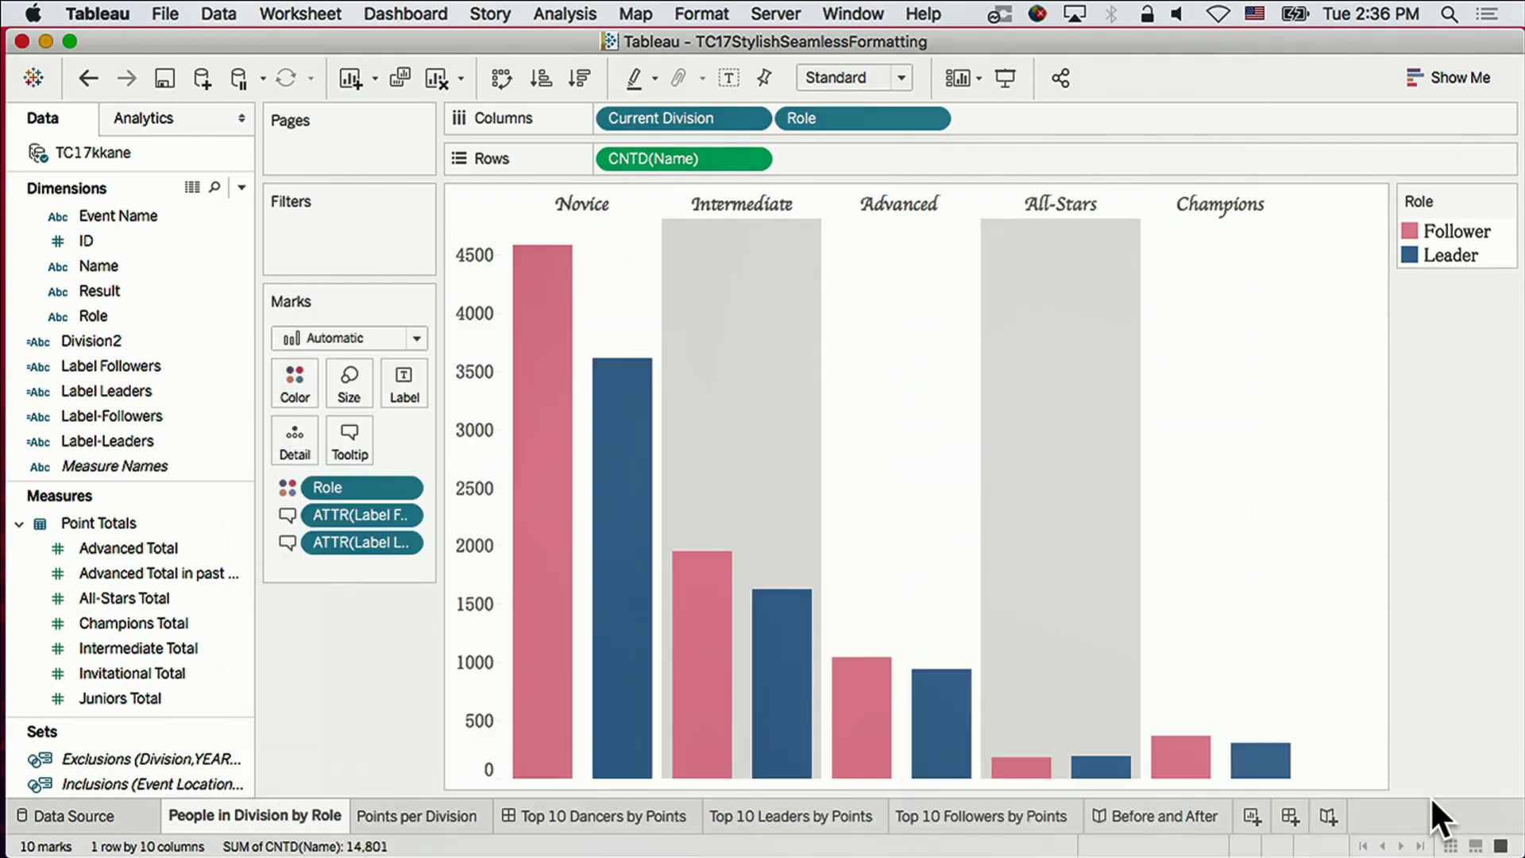
Check the colored tooltip on the Follower and Leader bars of the Novice and Intermediate divisions.
mouse_move(526, 486)
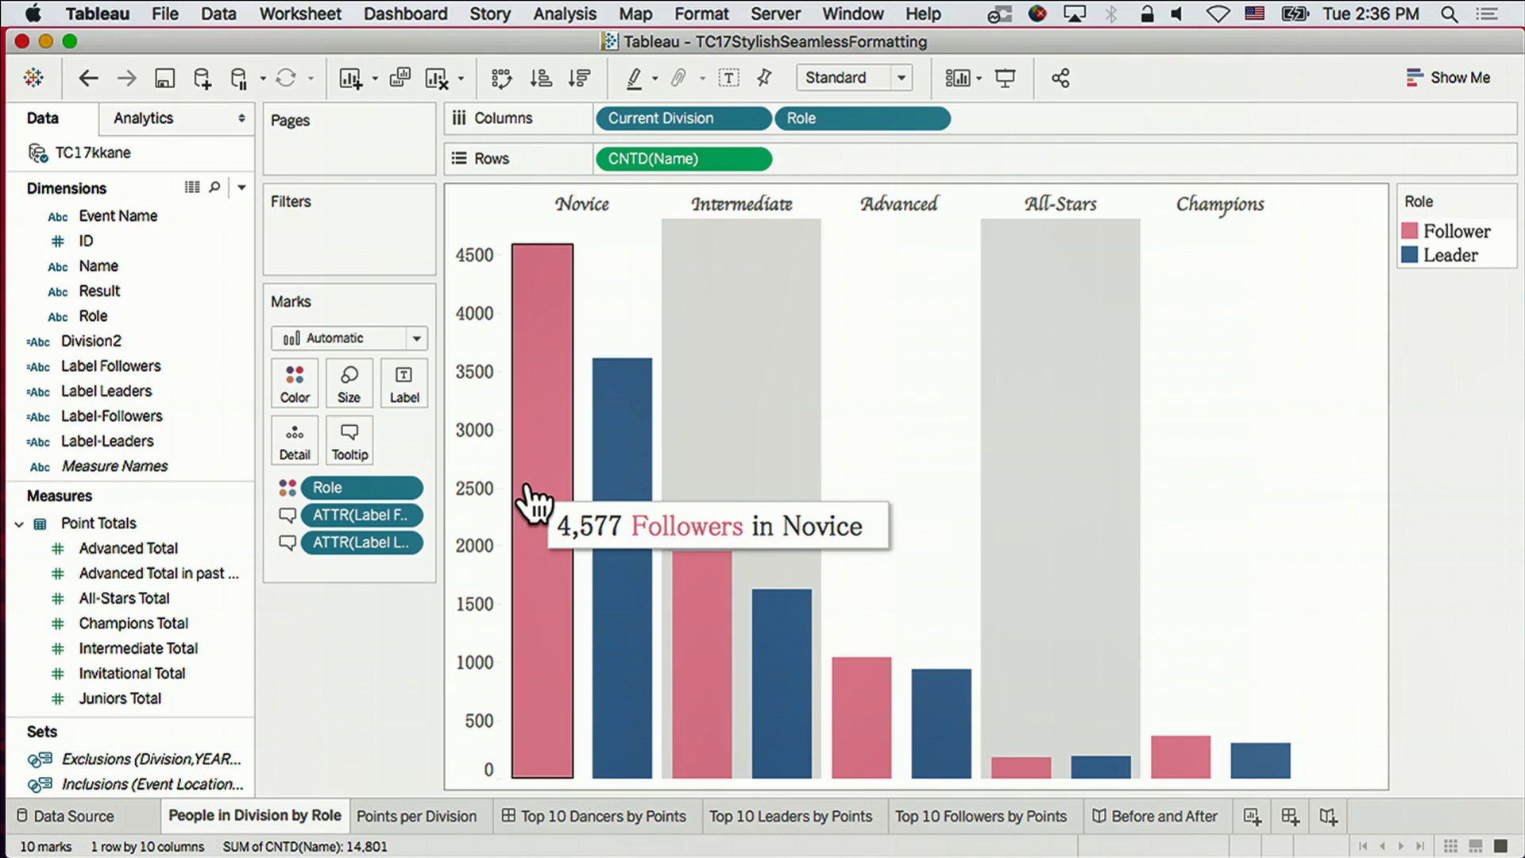
mouse_move(625, 502)
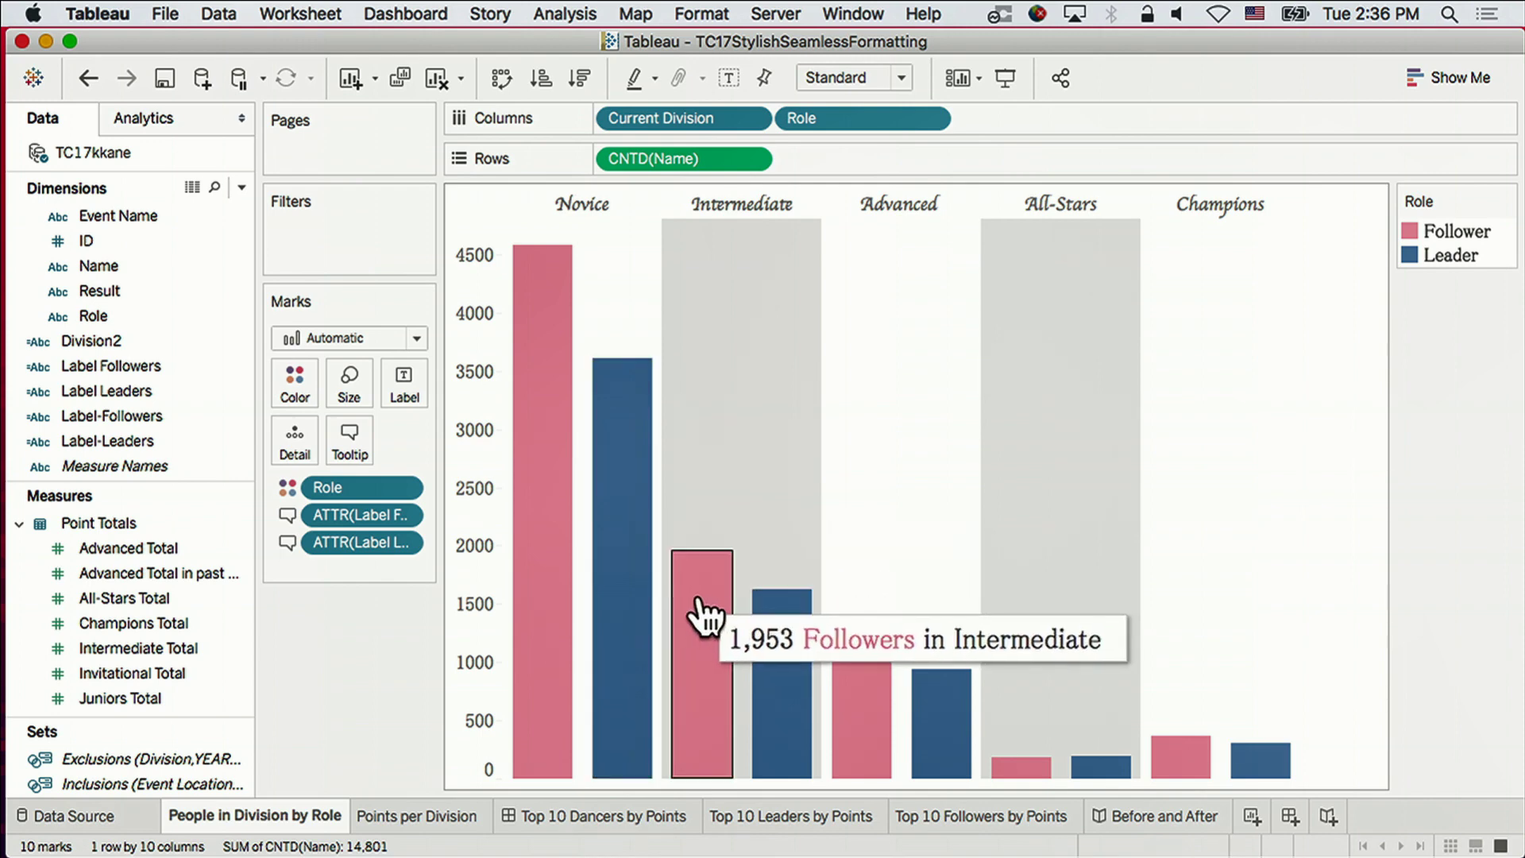
mouse_move(799, 667)
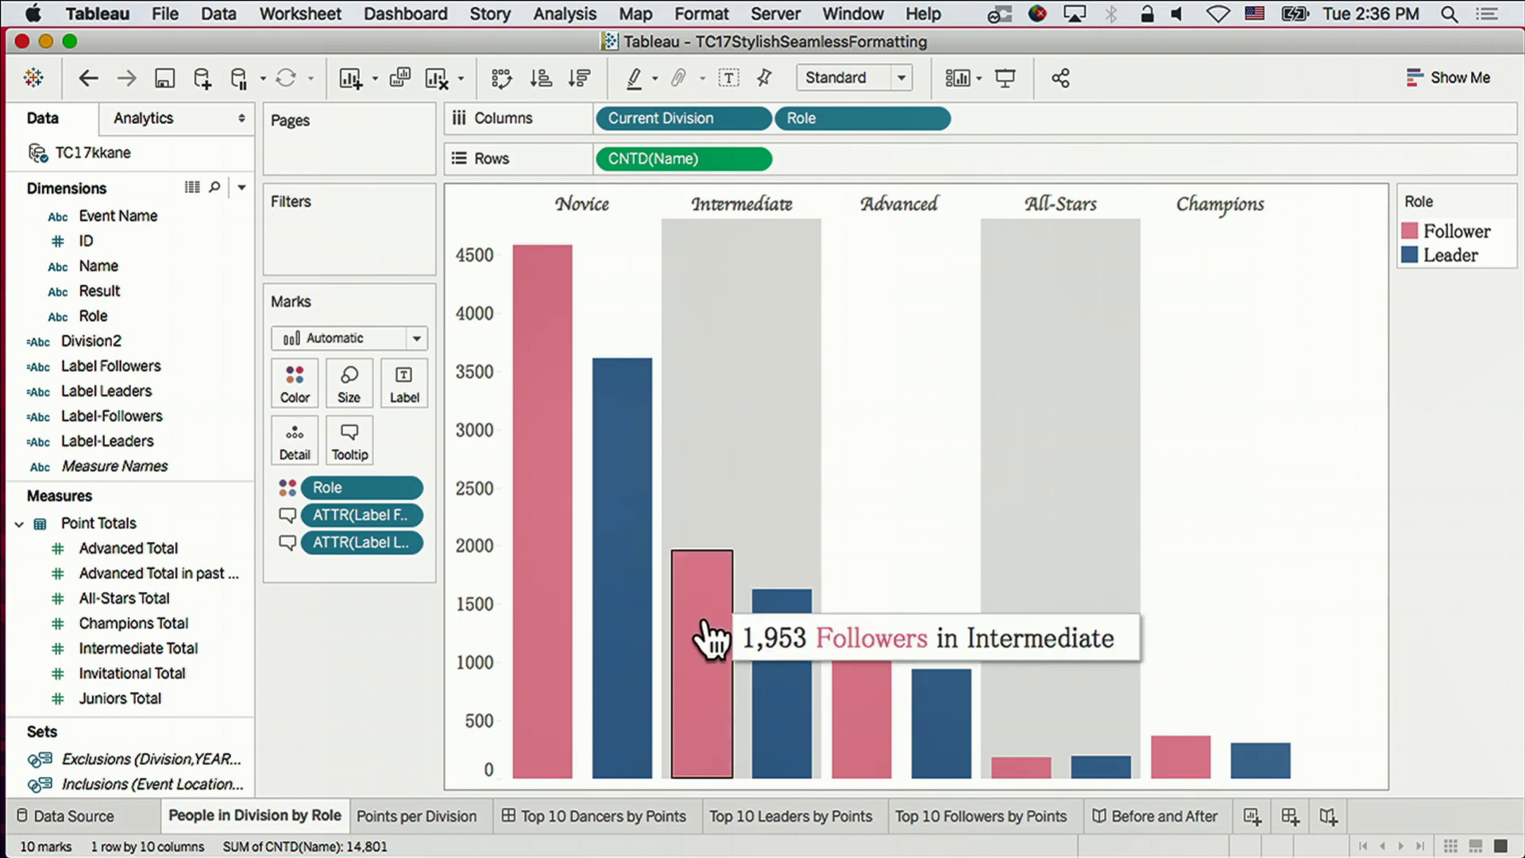
On the Top 10 Leaders by Points sheet, encode SUM(Points) as mark size instead of text and enlarge the marks.
left_click(618, 812)
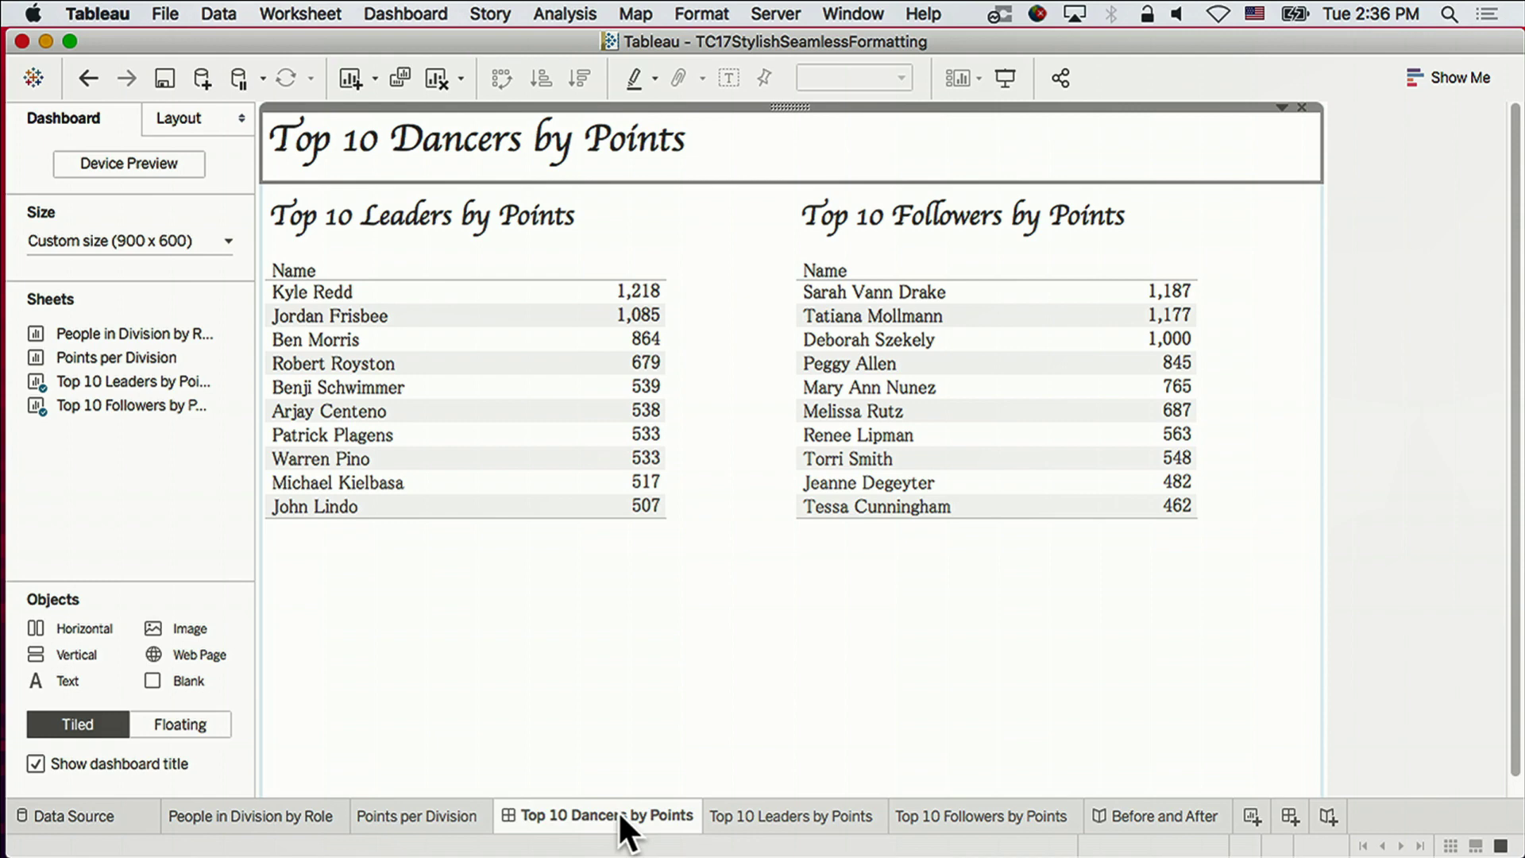
left_click(821, 816)
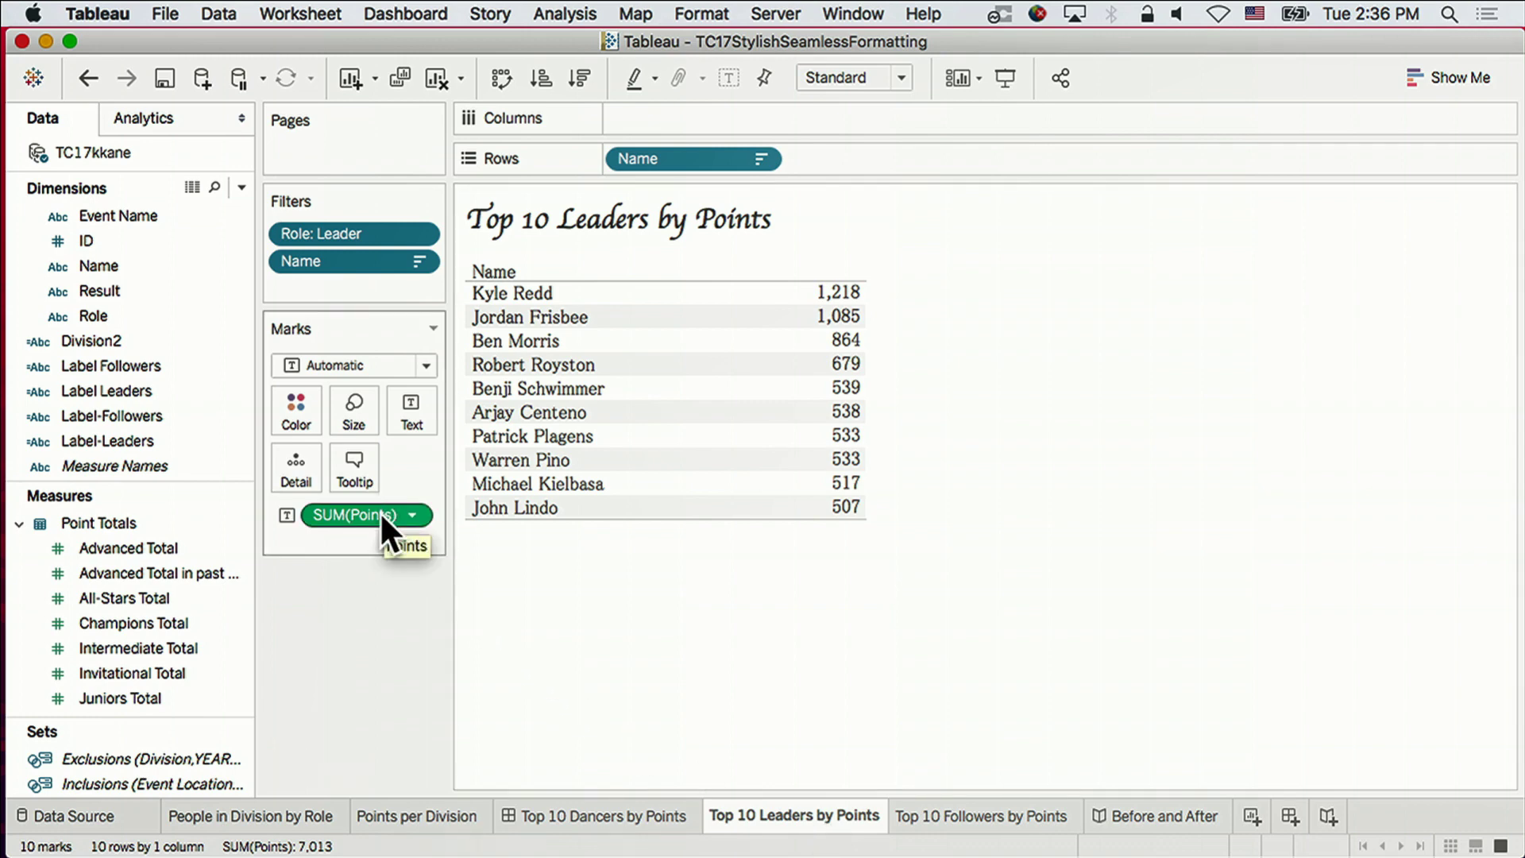
left_click_drag(380, 512, 352, 415)
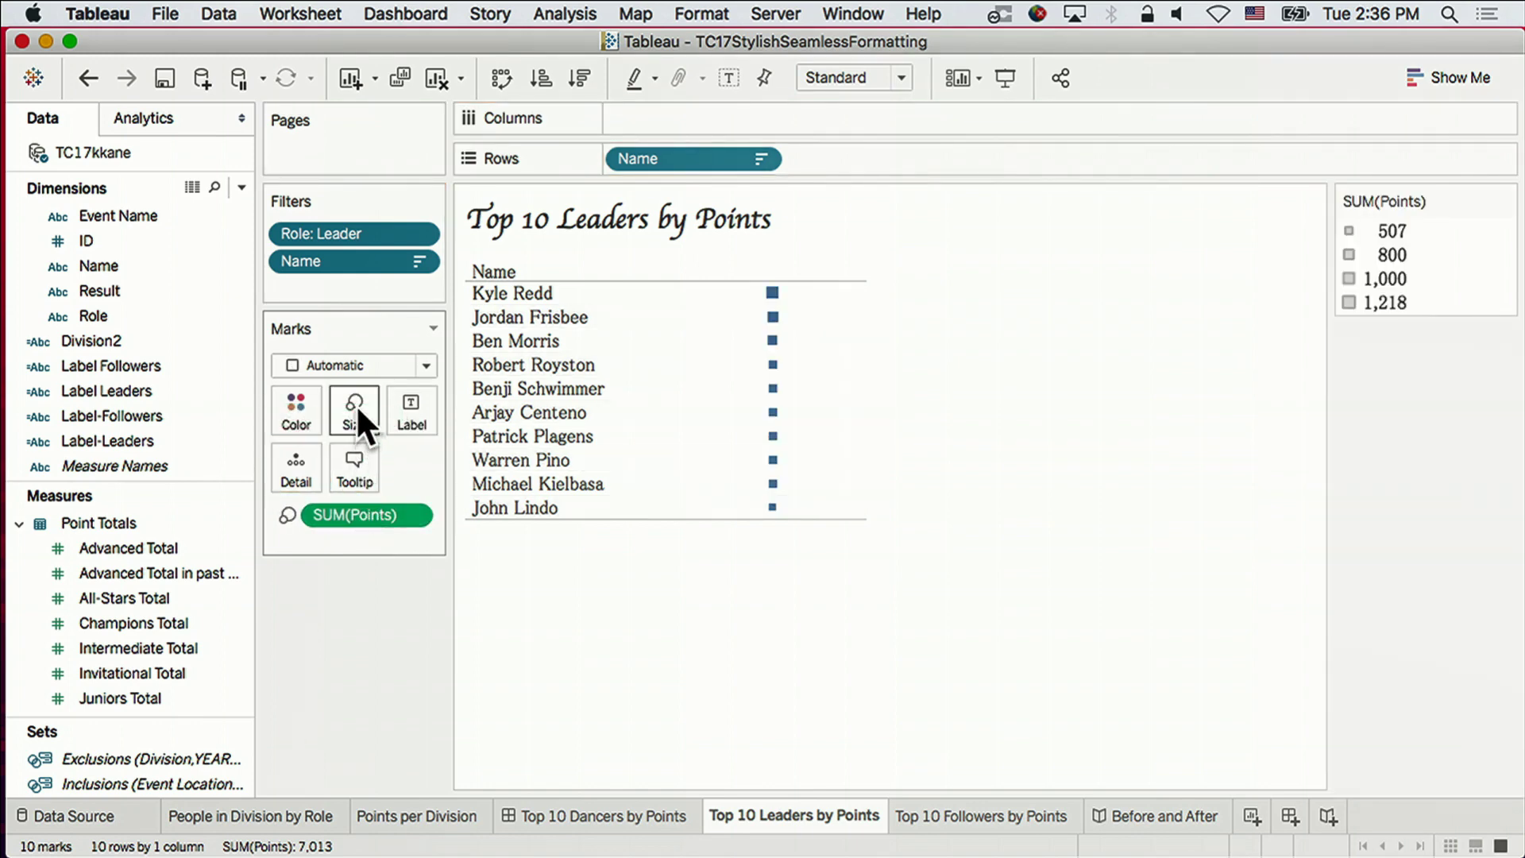
left_click(357, 410)
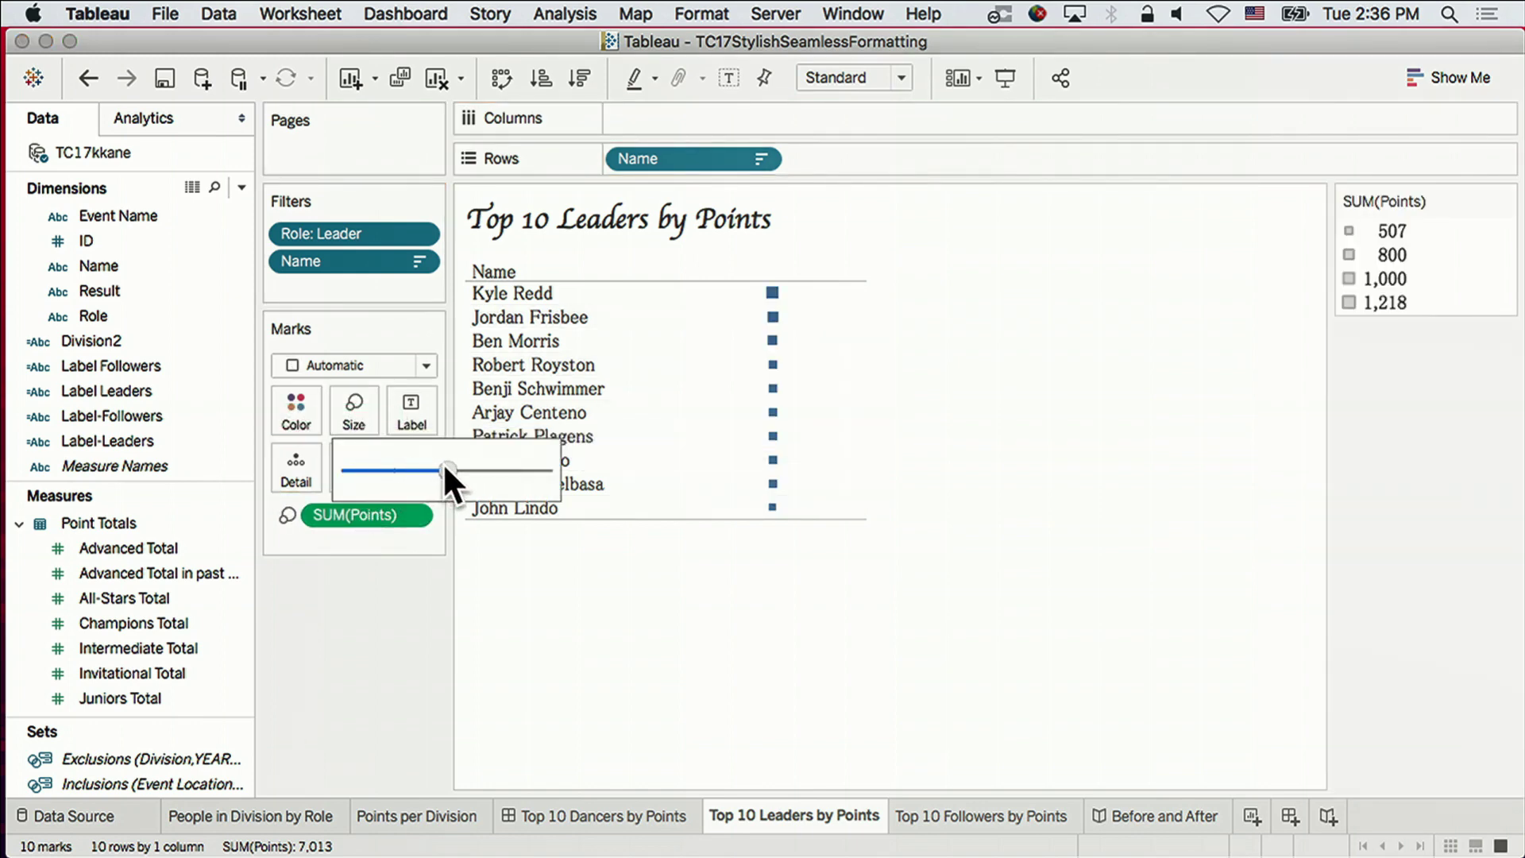
left_click_drag(447, 473, 454, 473)
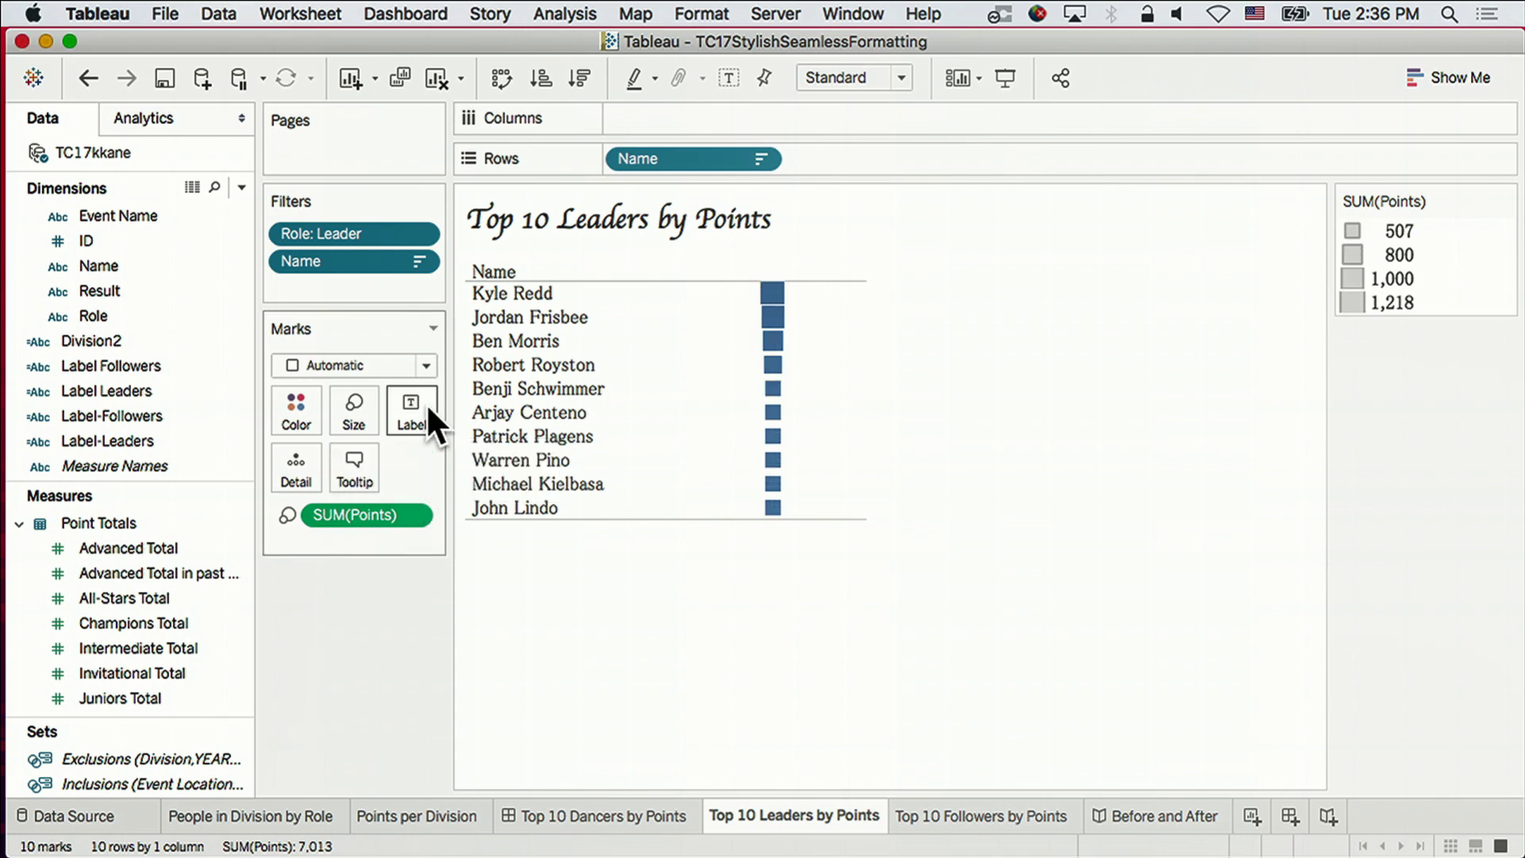
Change the mark type to Shape and select the custom Dance palette in the shape settings.
left_click(426, 366)
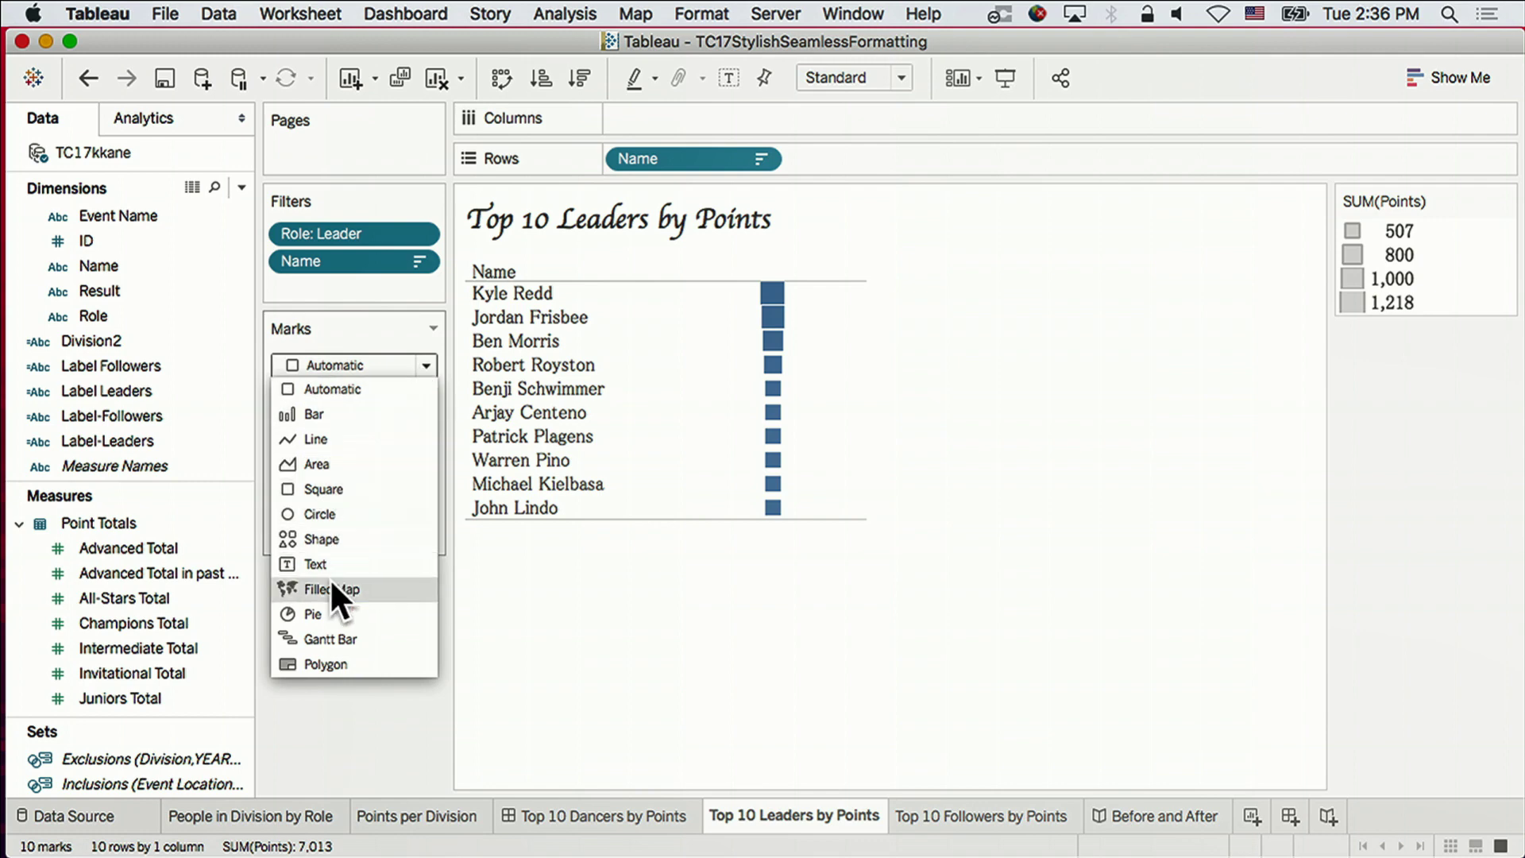
left_click(330, 532)
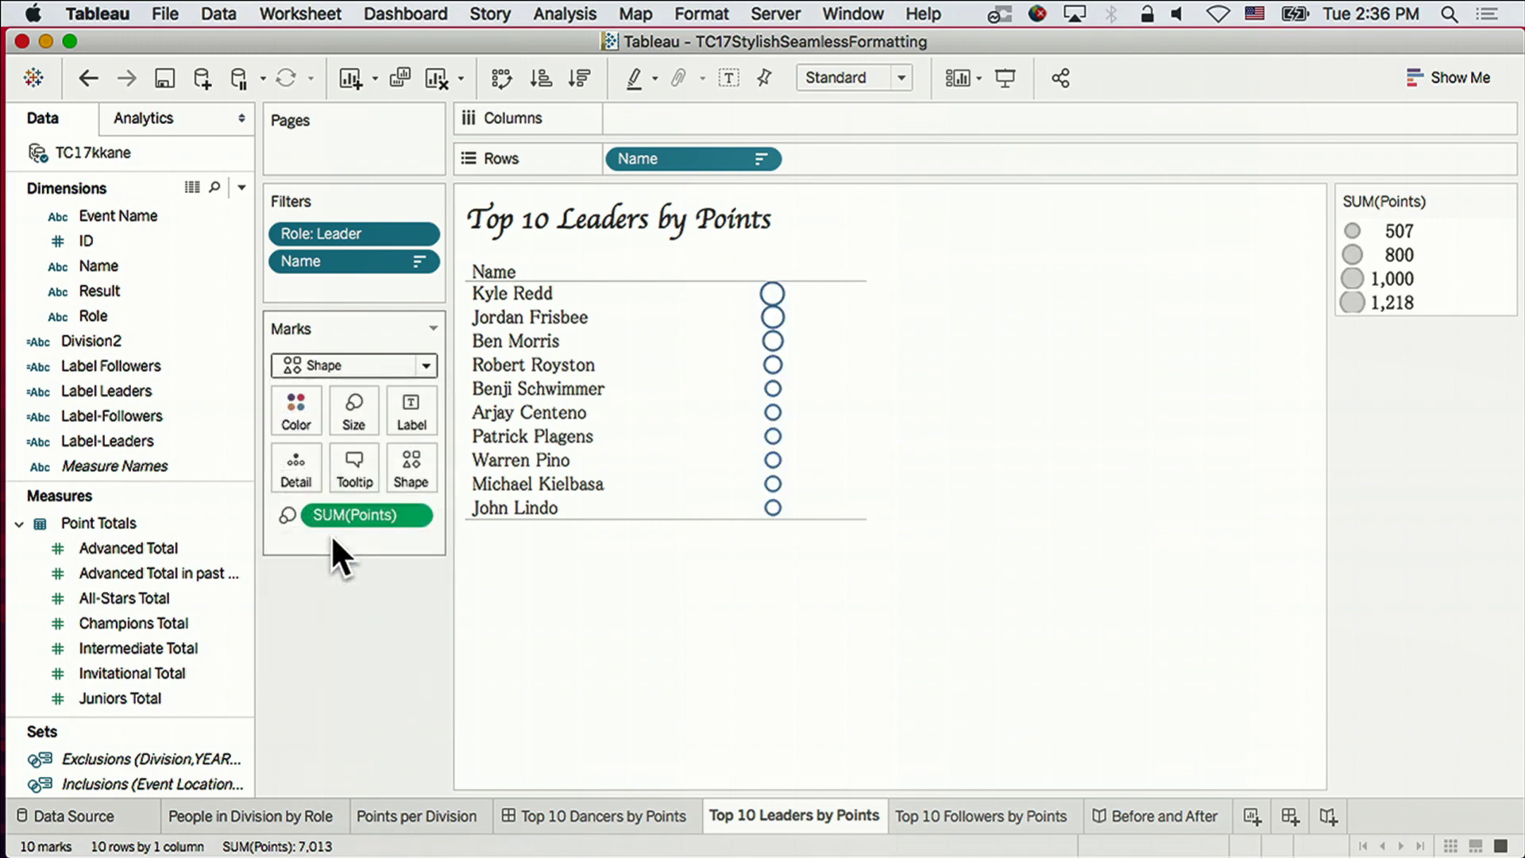
left_click(416, 469)
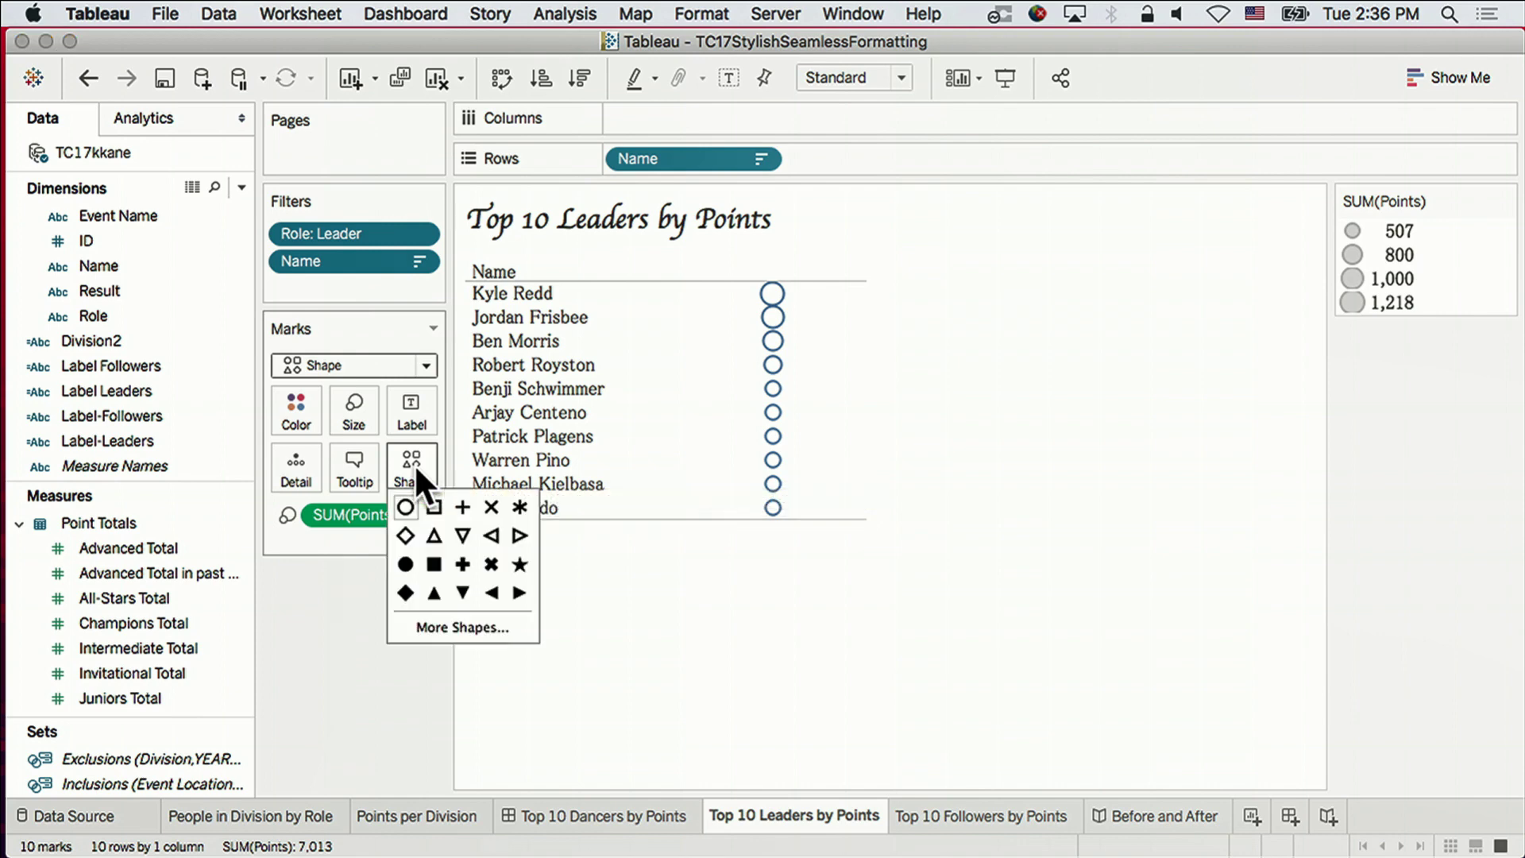
left_click(449, 625)
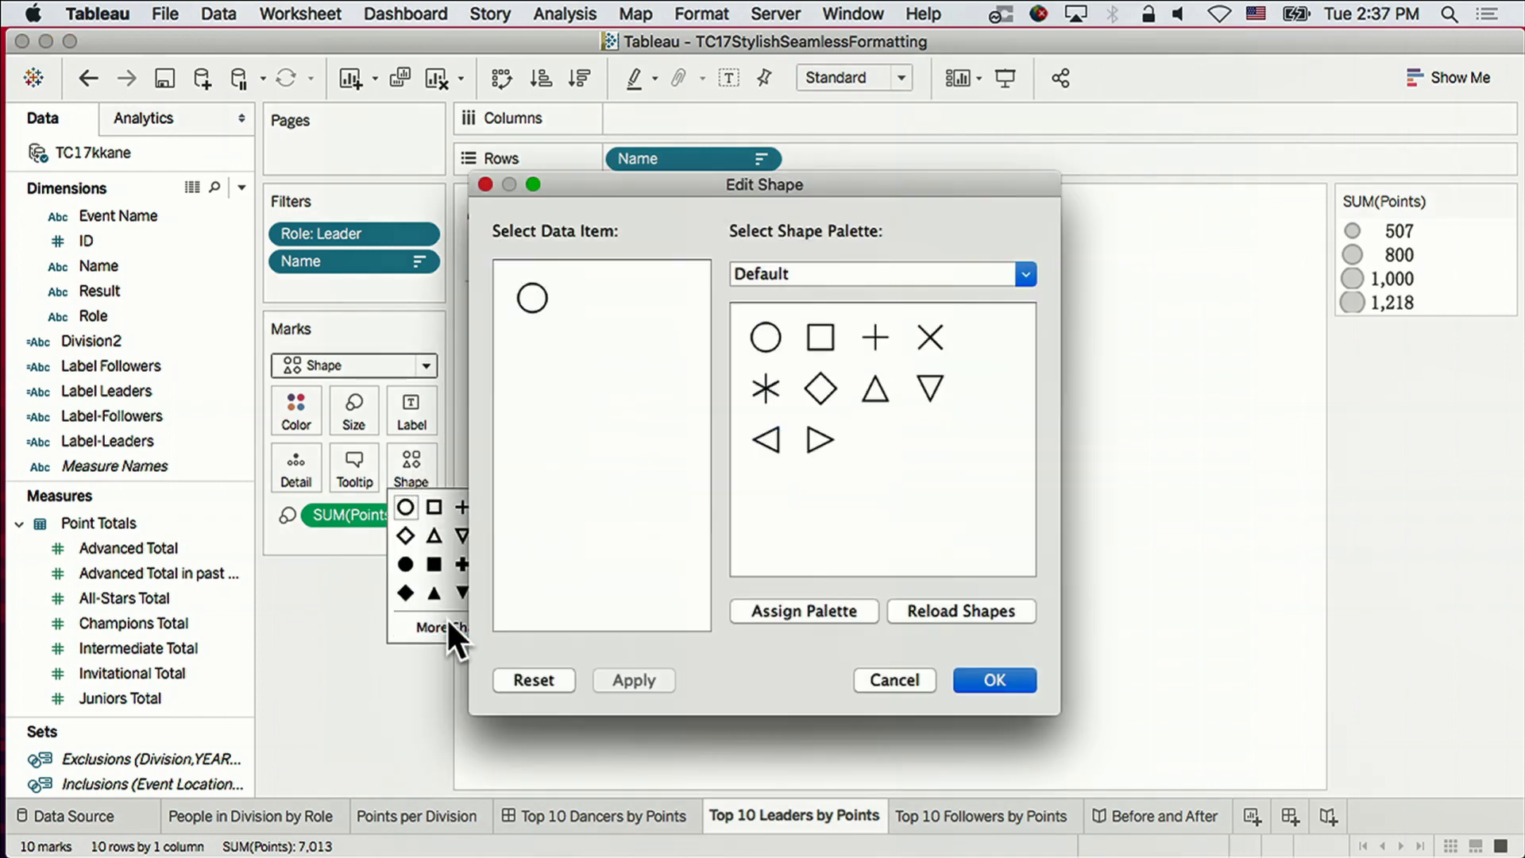
left_click(906, 278)
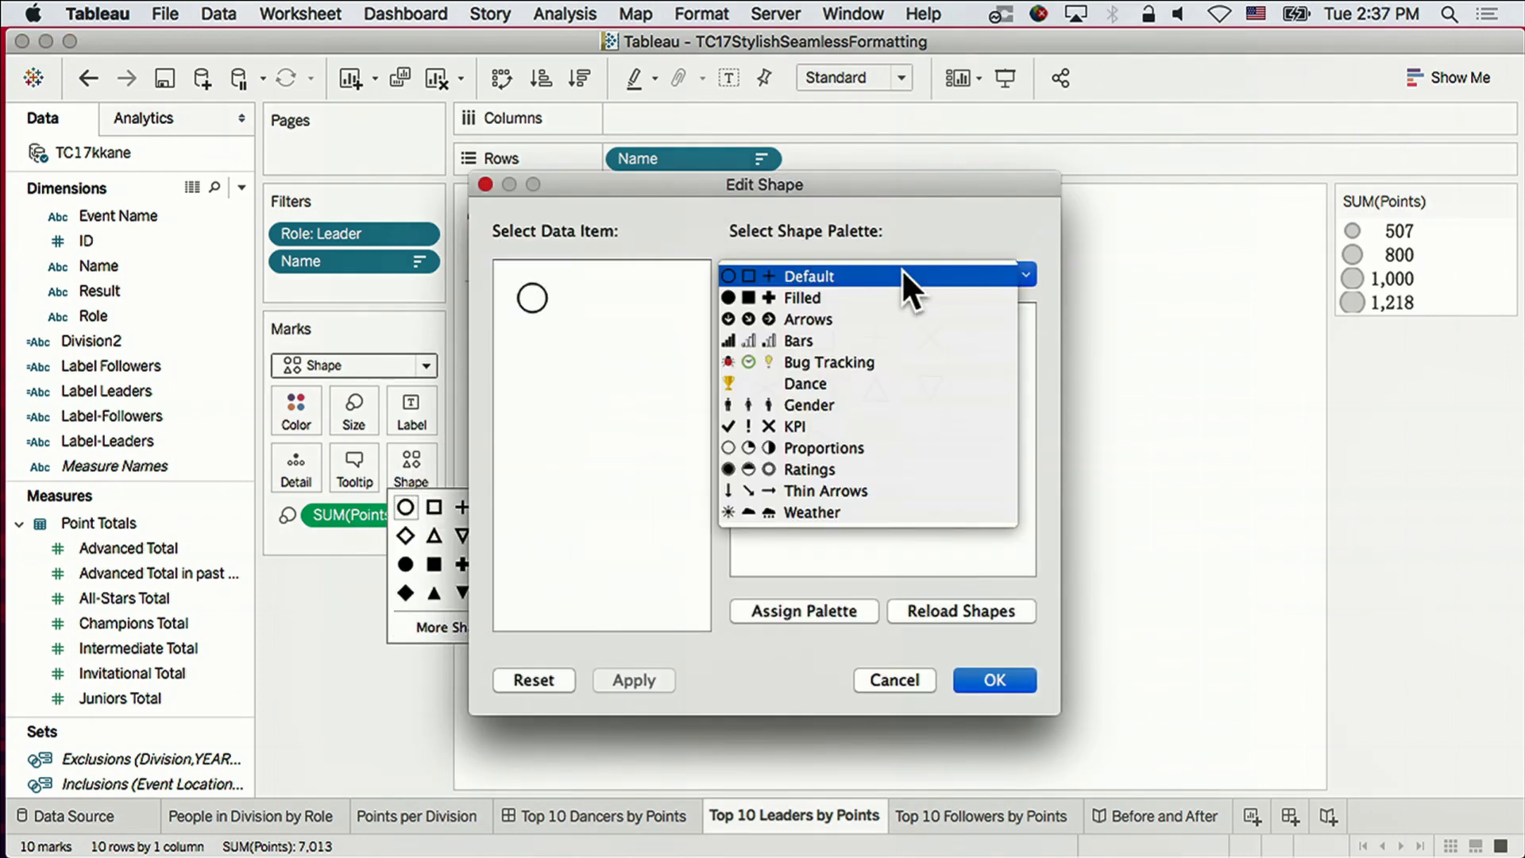
left_click(898, 383)
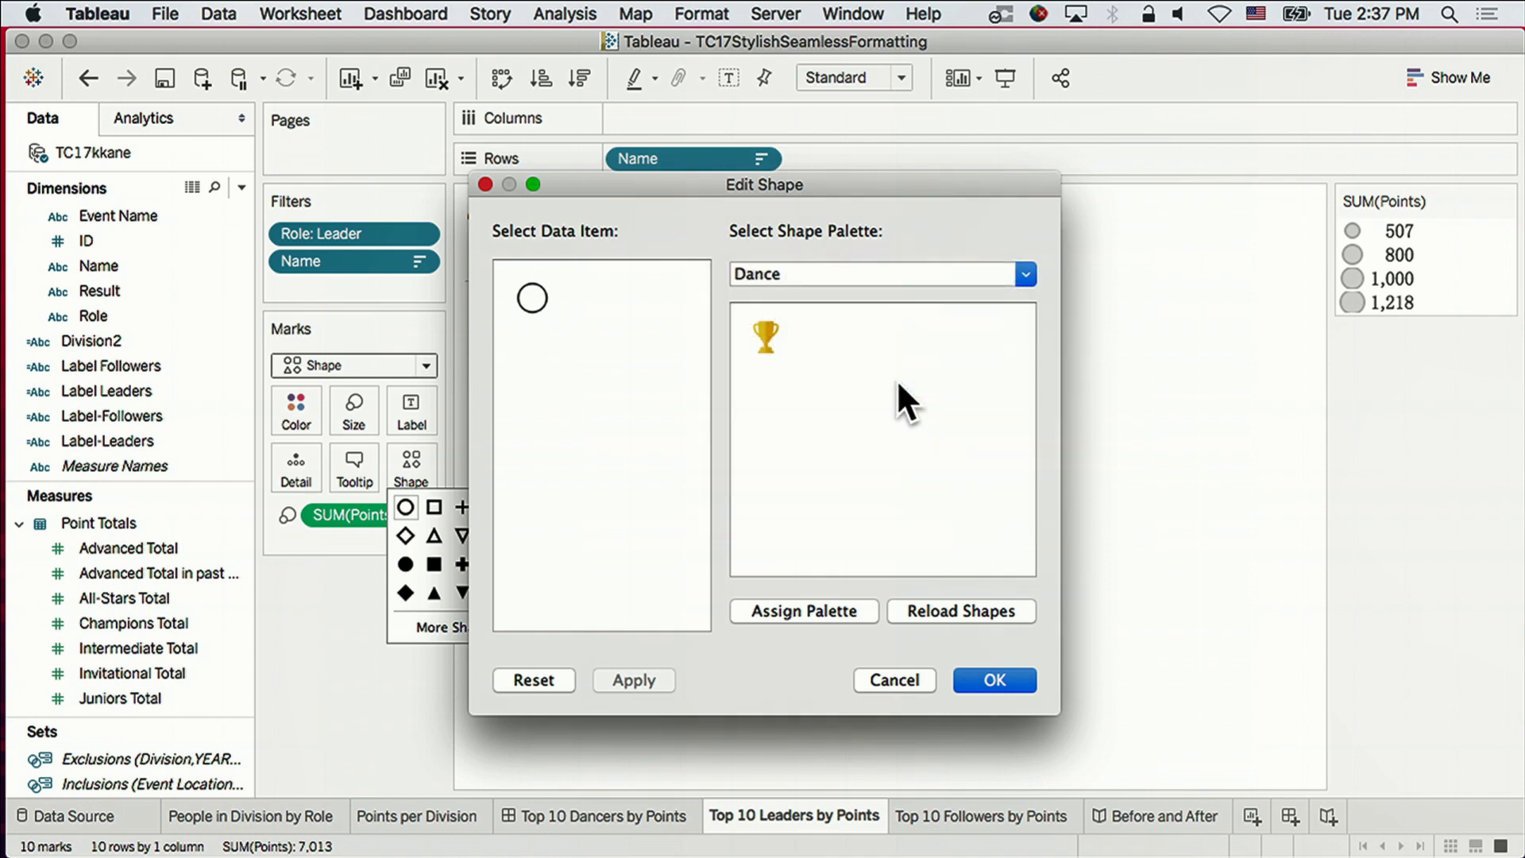
Switch to Finder, examine where trophy.png is stored under My Tableau Repository, Shapes, Dance, and return to Tableau.
key("super+Tab")
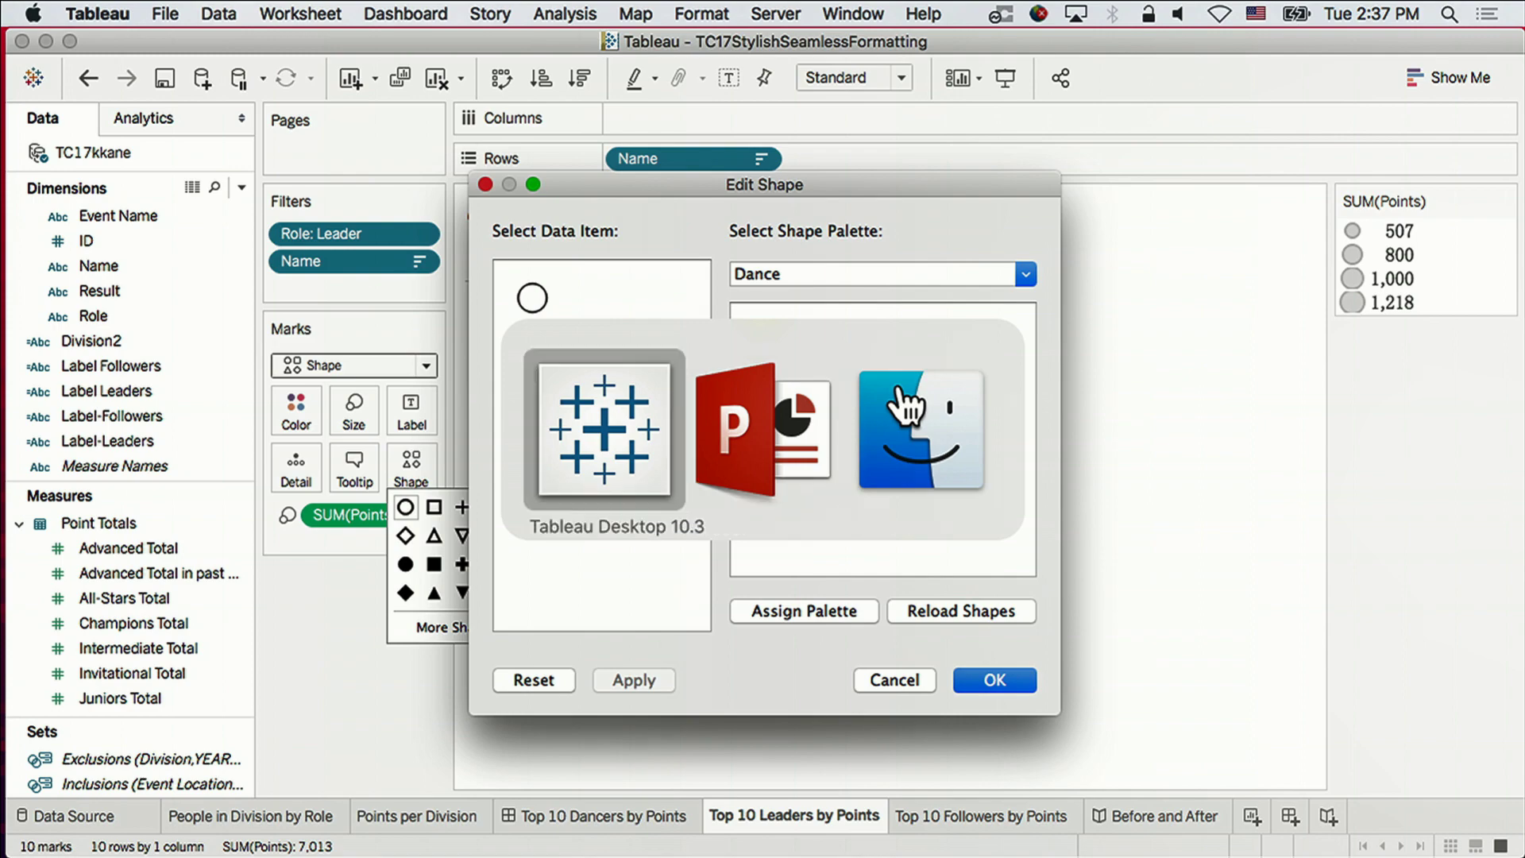
left_click(900, 388)
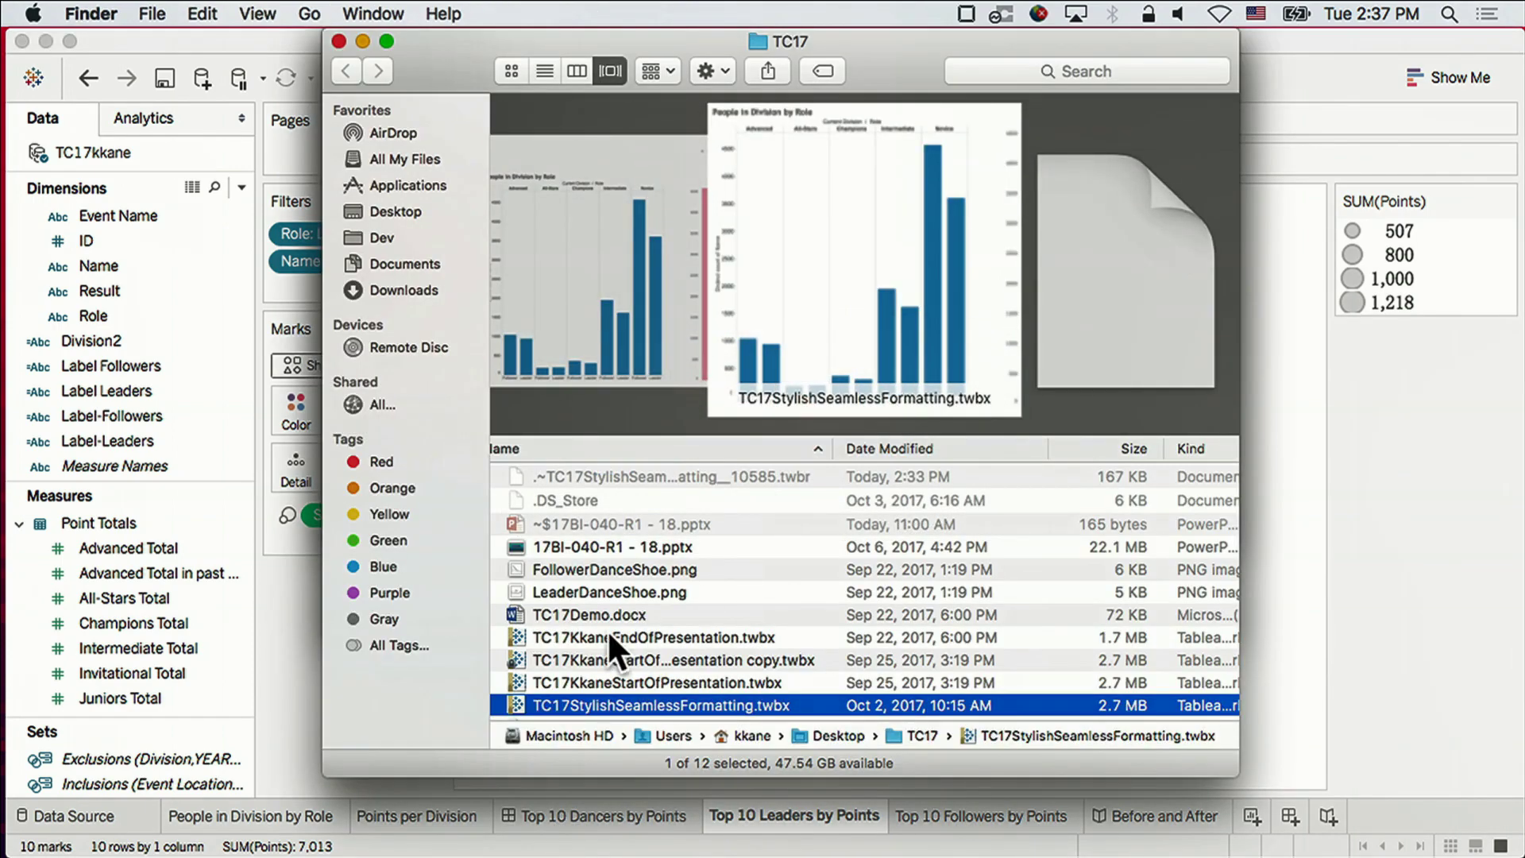
left_click(407, 261)
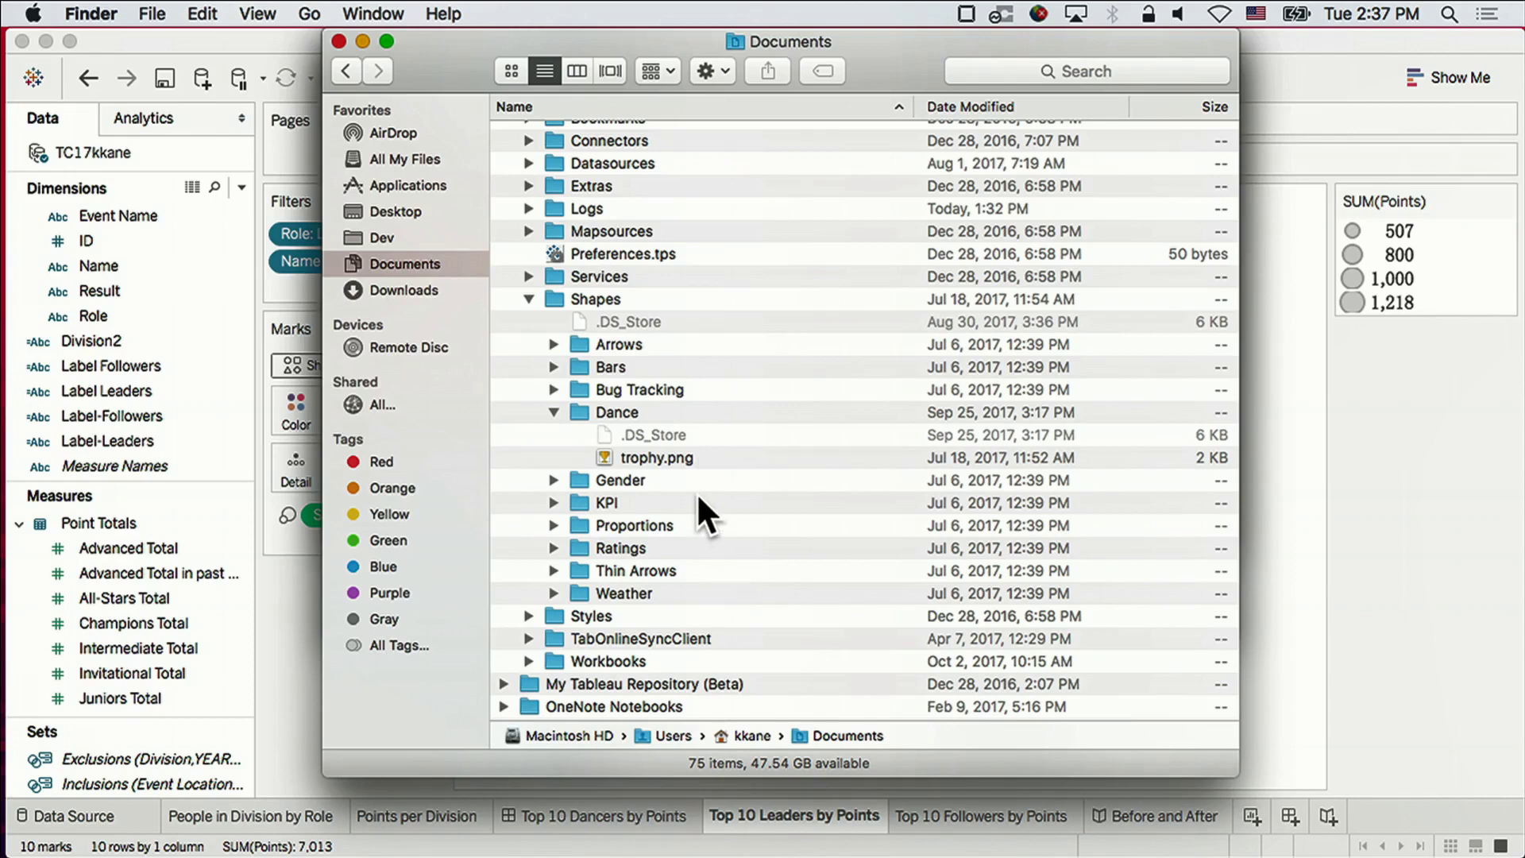
scroll(697, 492, "up", 10)
scroll(698, 493, "down", 3)
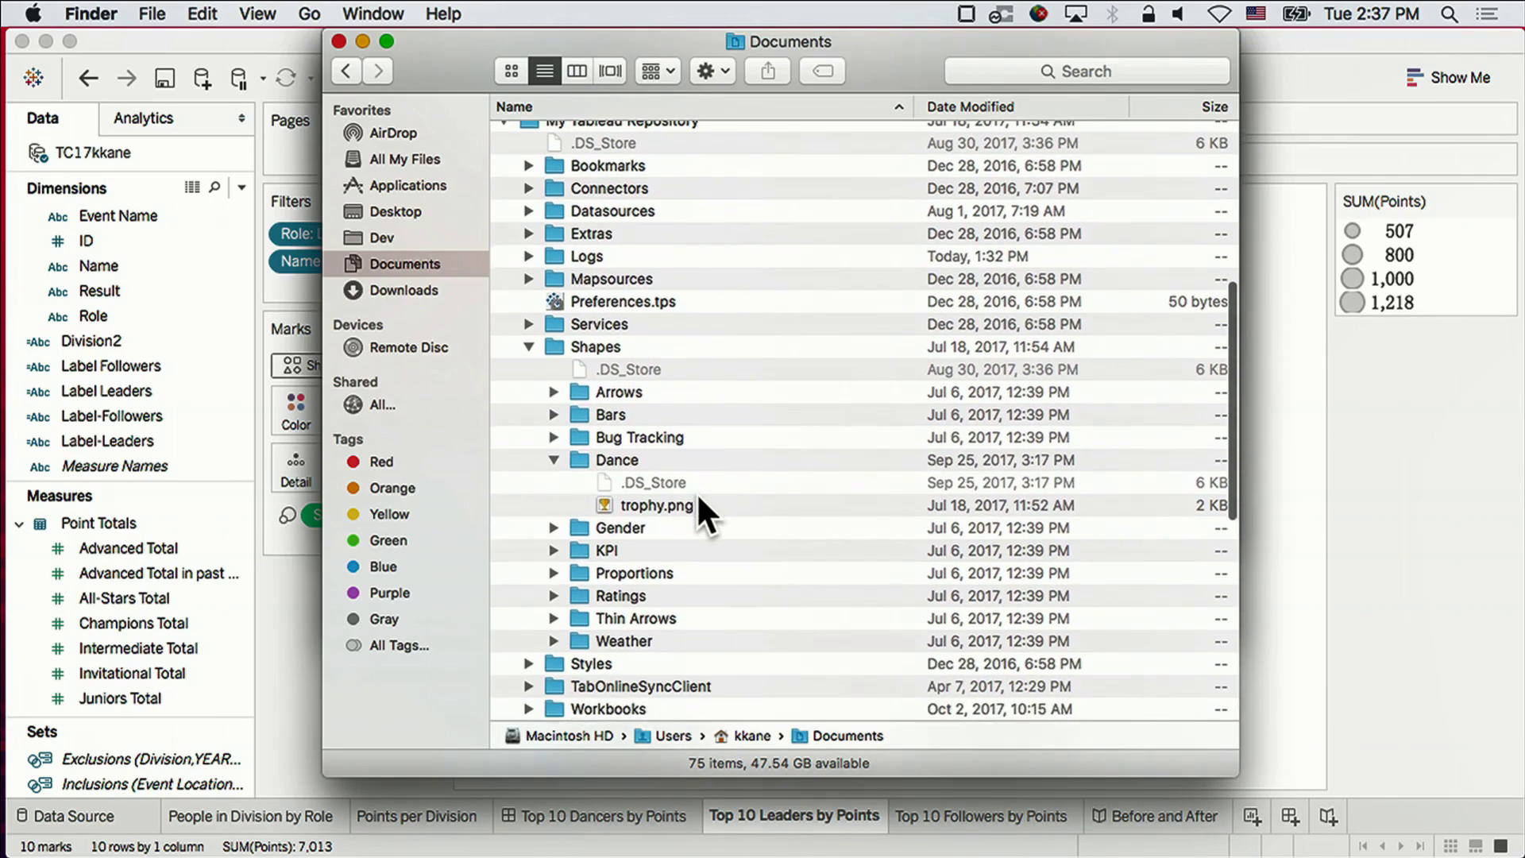
left_click(608, 336)
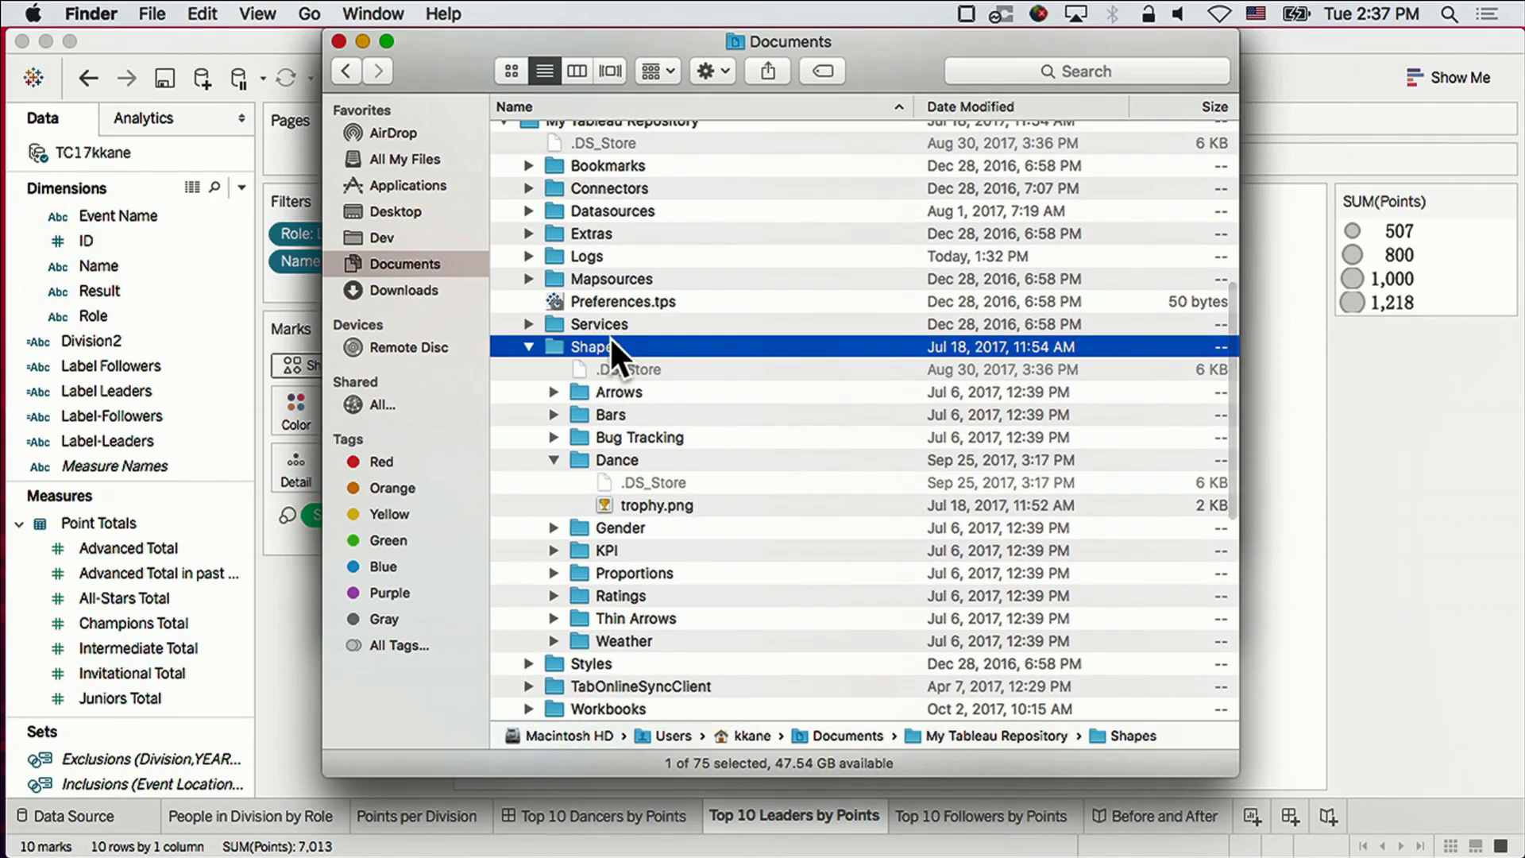
left_click(659, 456)
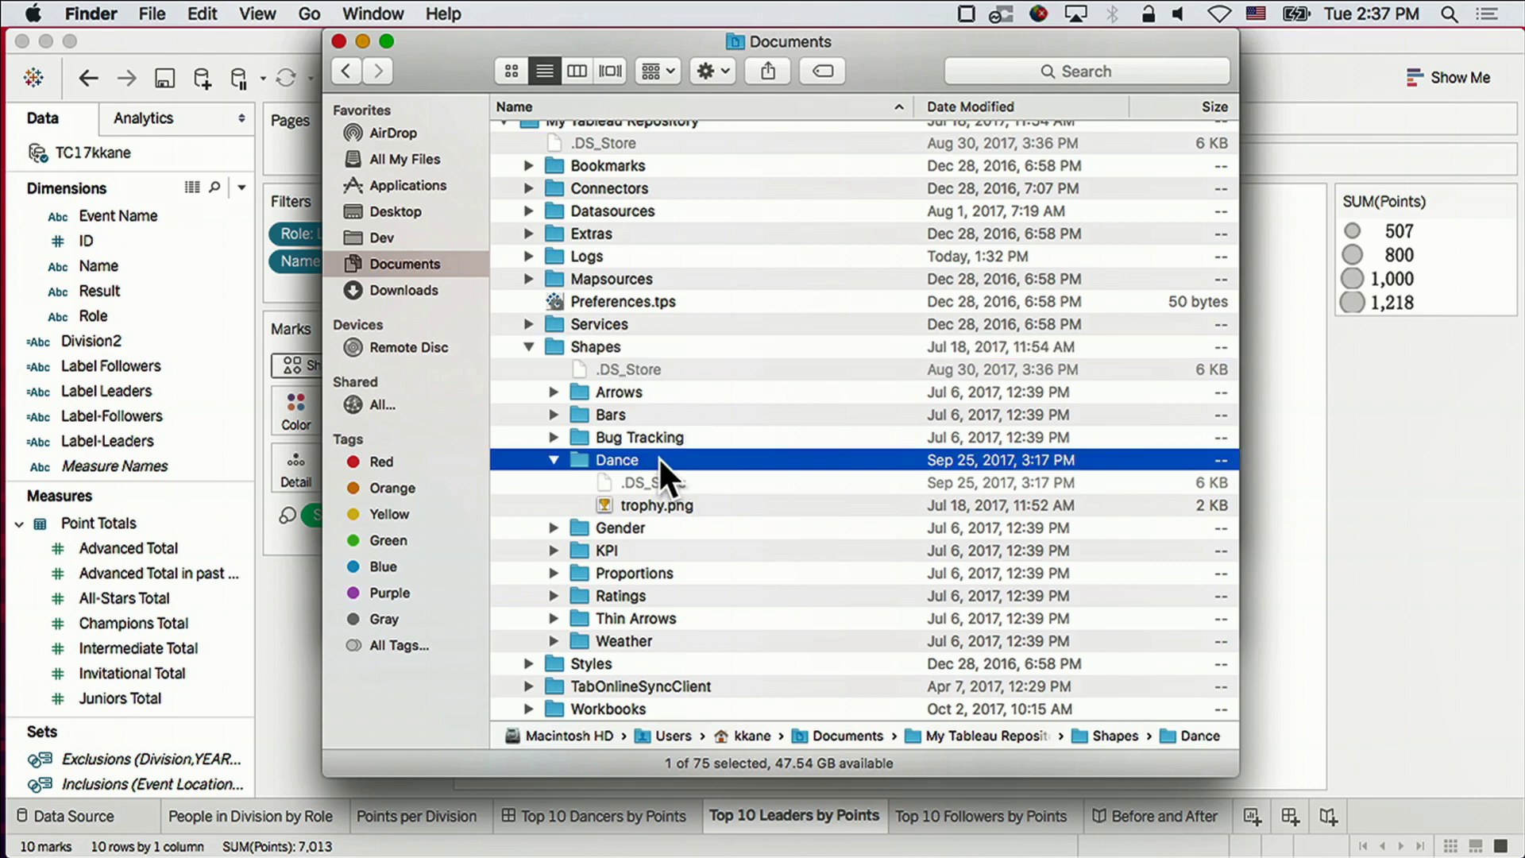
left_click(685, 503)
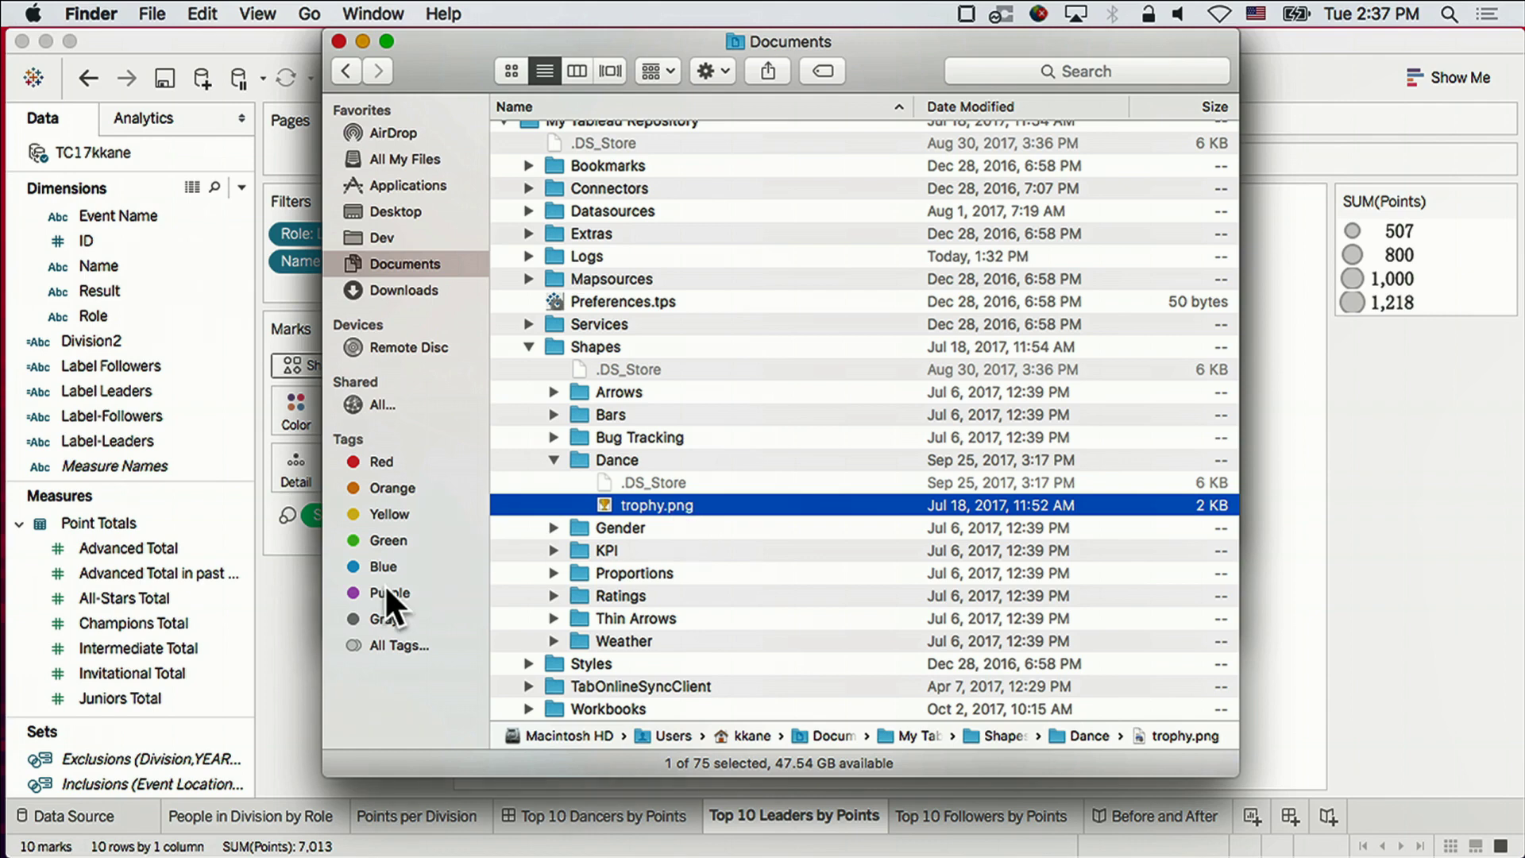
left_click(285, 626)
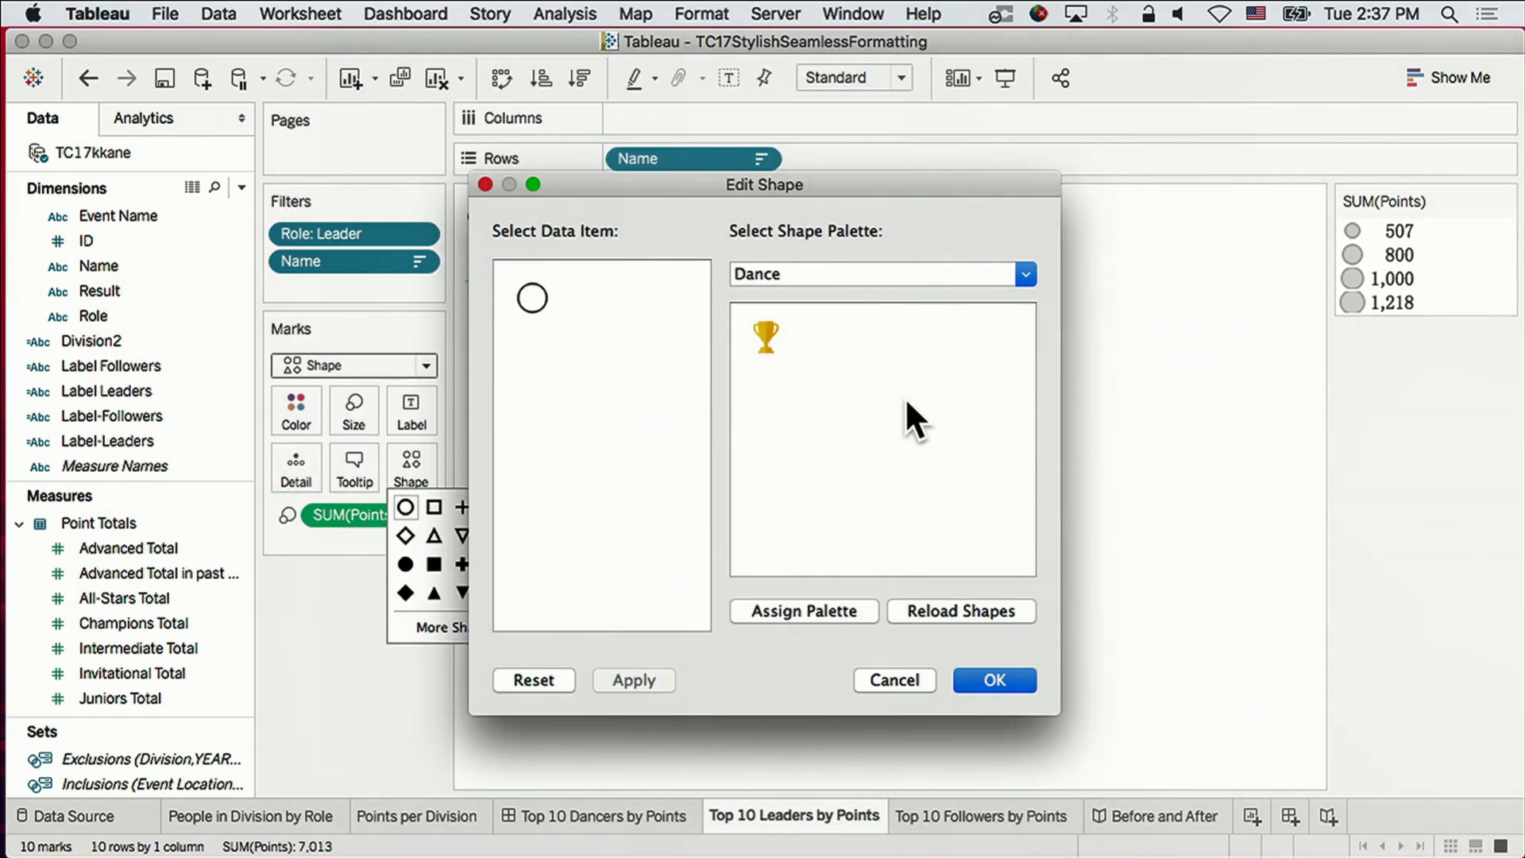
Assign the Dance palette's trophy shape to the marks on the Top 10 Leaders by Points sheet and apply it.
left_click(835, 603)
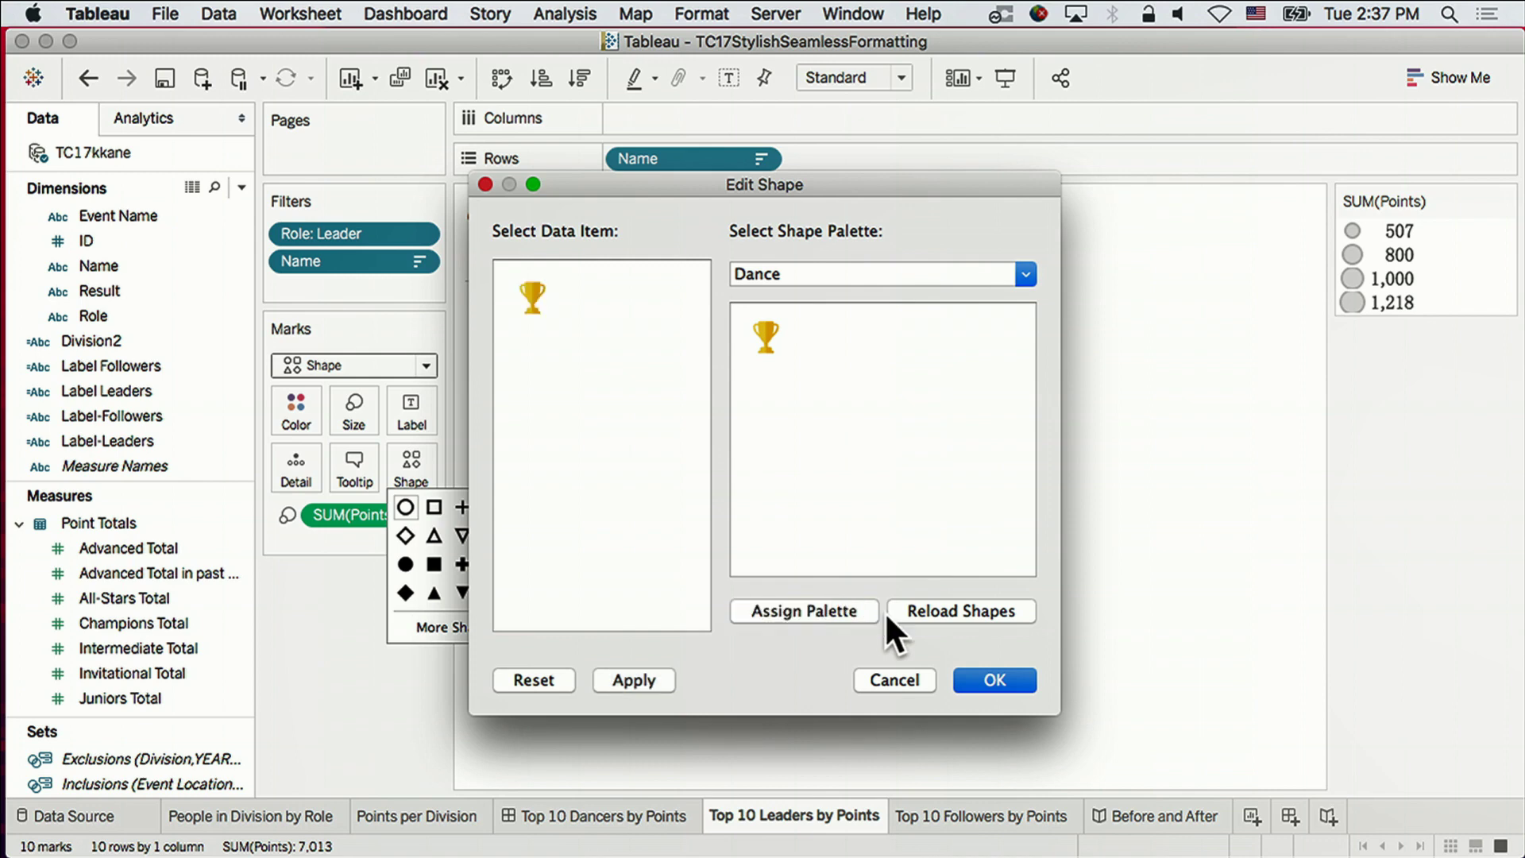
left_click(985, 685)
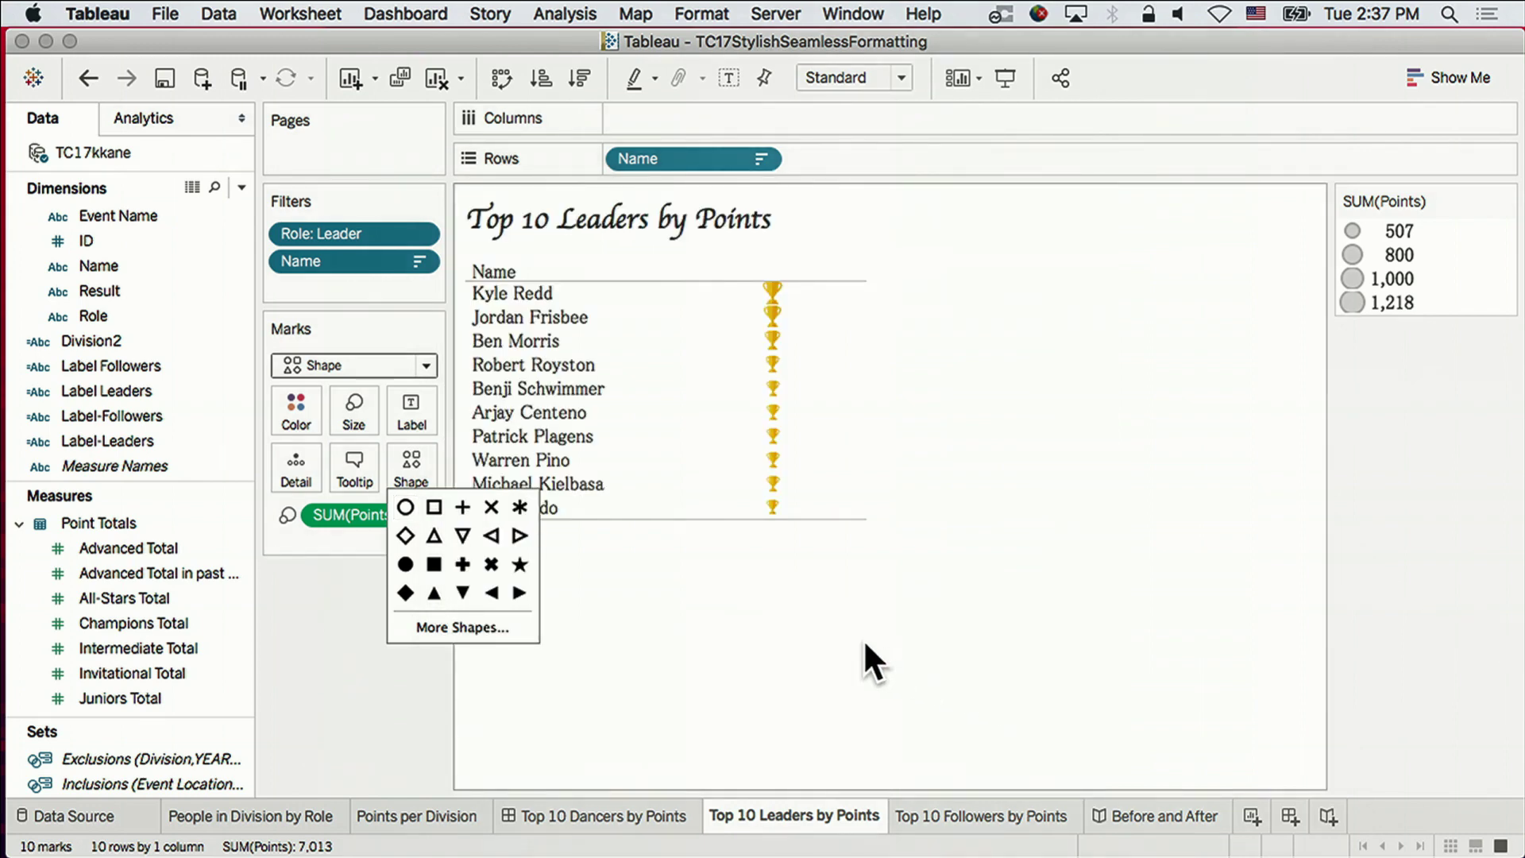
left_click(831, 628)
On the Top 10 Followers by Points sheet, encode SUM(Points) as mark size instead of text and enlarge the marks.
left_click(985, 810)
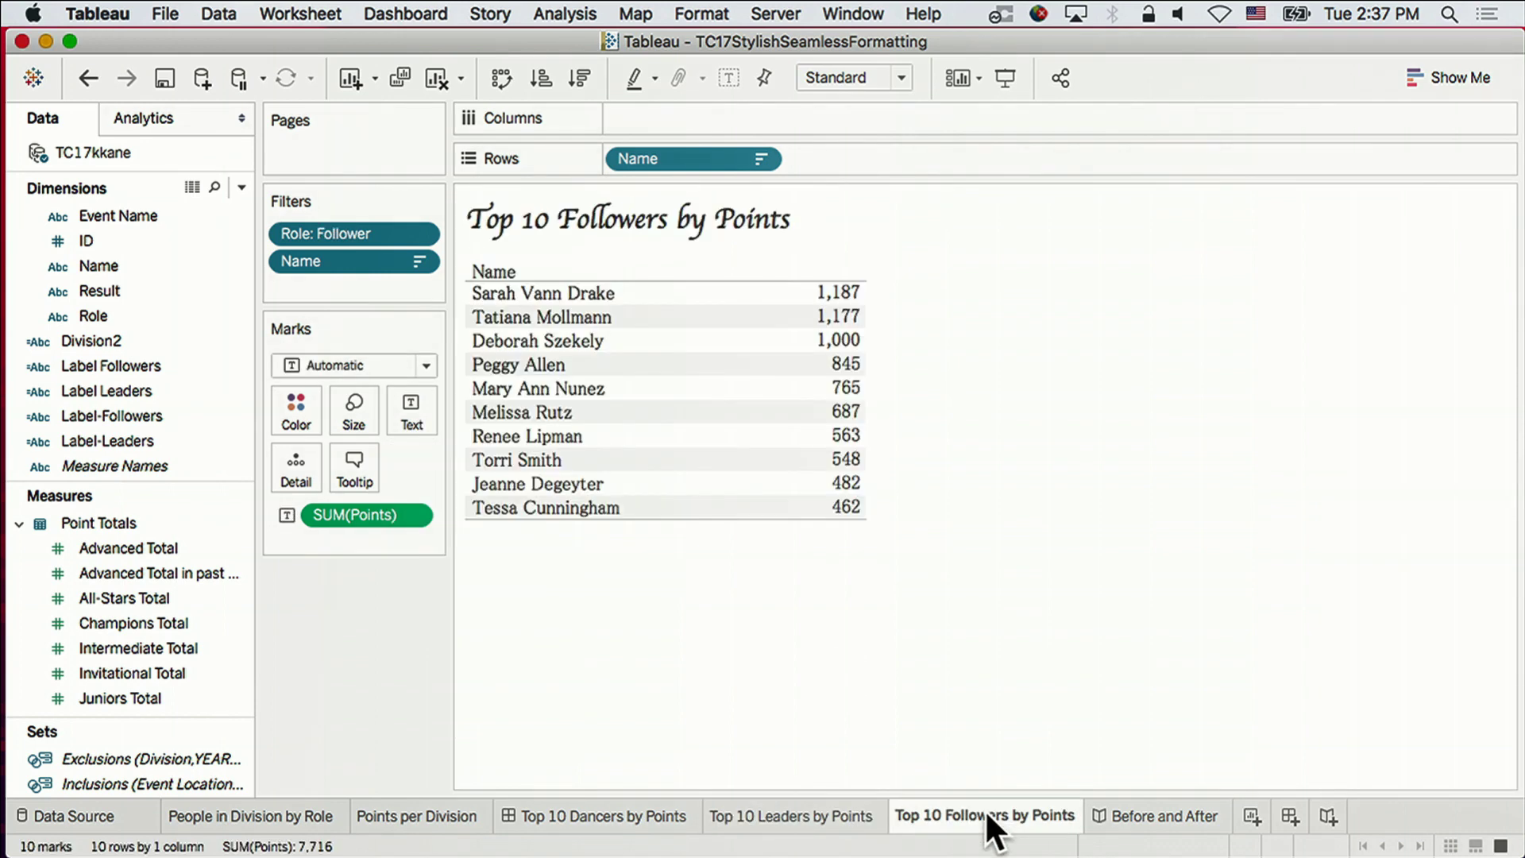
left_click_drag(356, 516, 354, 410)
left_click(355, 409)
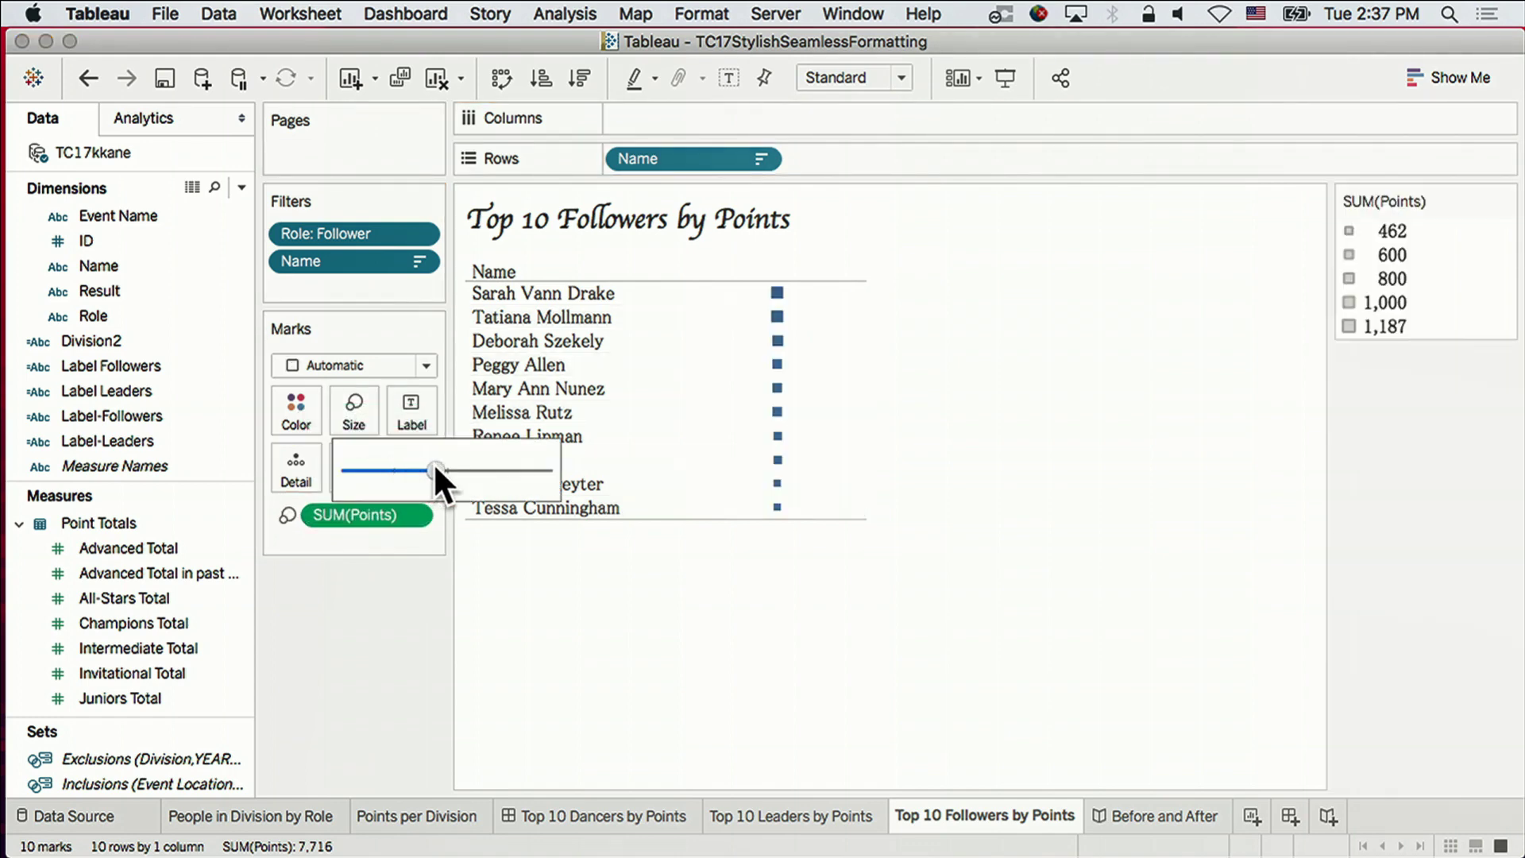
left_click_drag(442, 470, 456, 489)
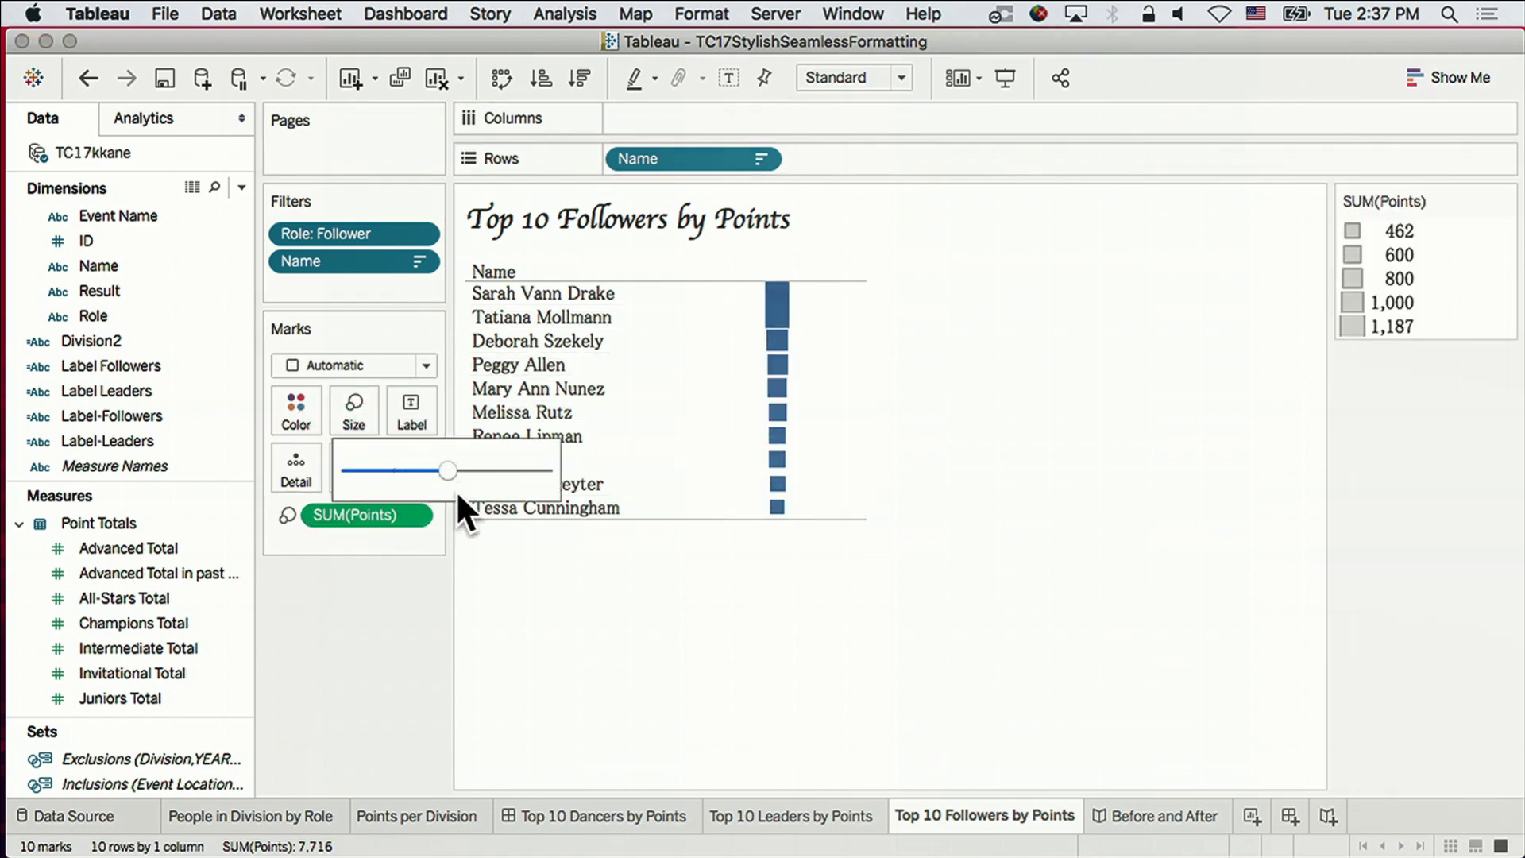
Change the followers' mark type to Shape and assign the trophy from the Dance shape palette.
left_click(426, 364)
left_click(388, 537)
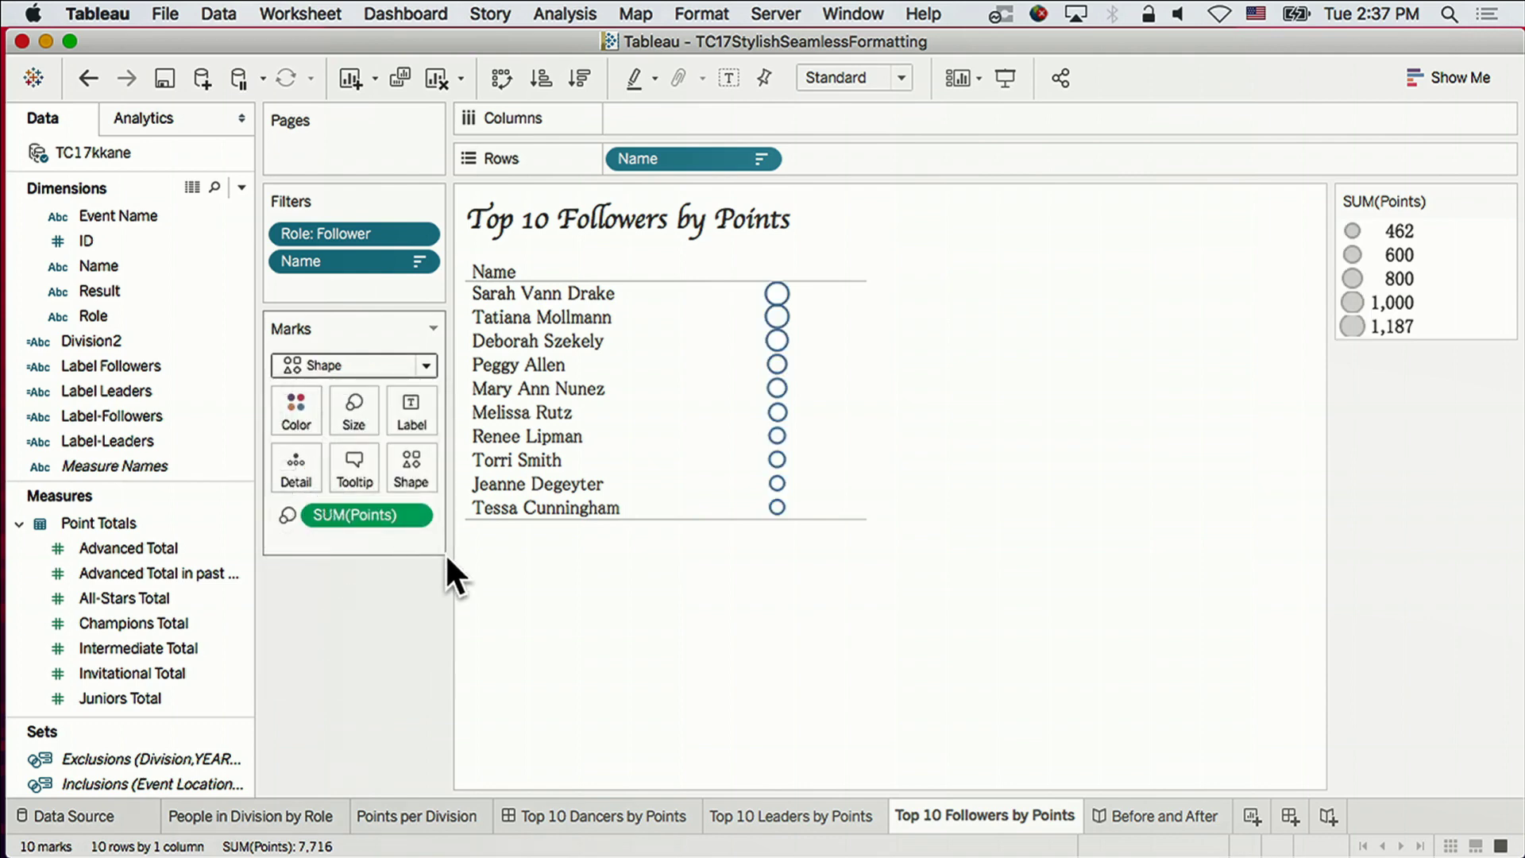
left_click(413, 463)
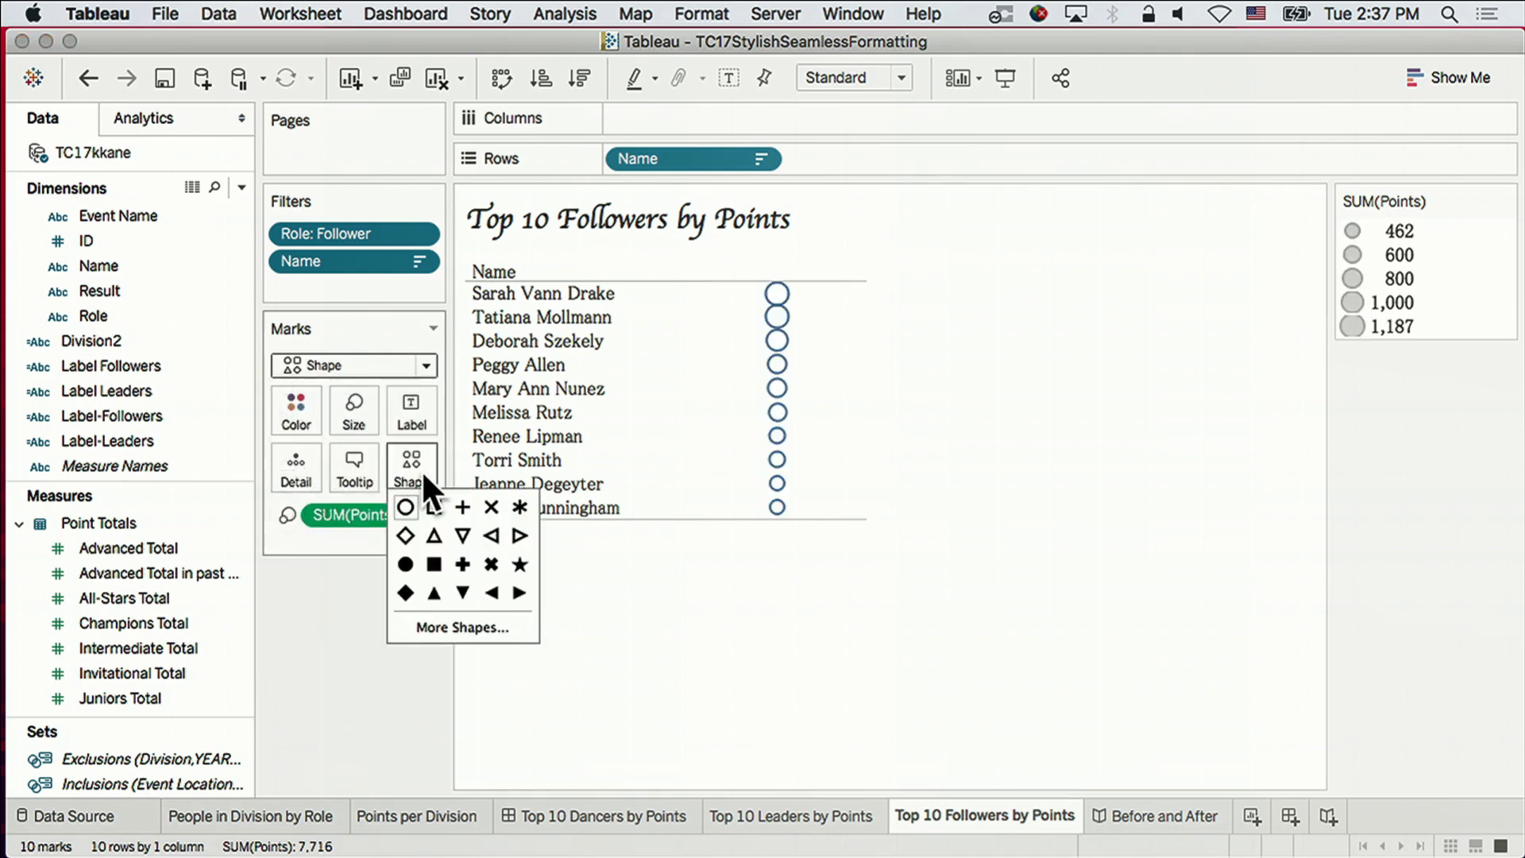
left_click(492, 626)
left_click(858, 276)
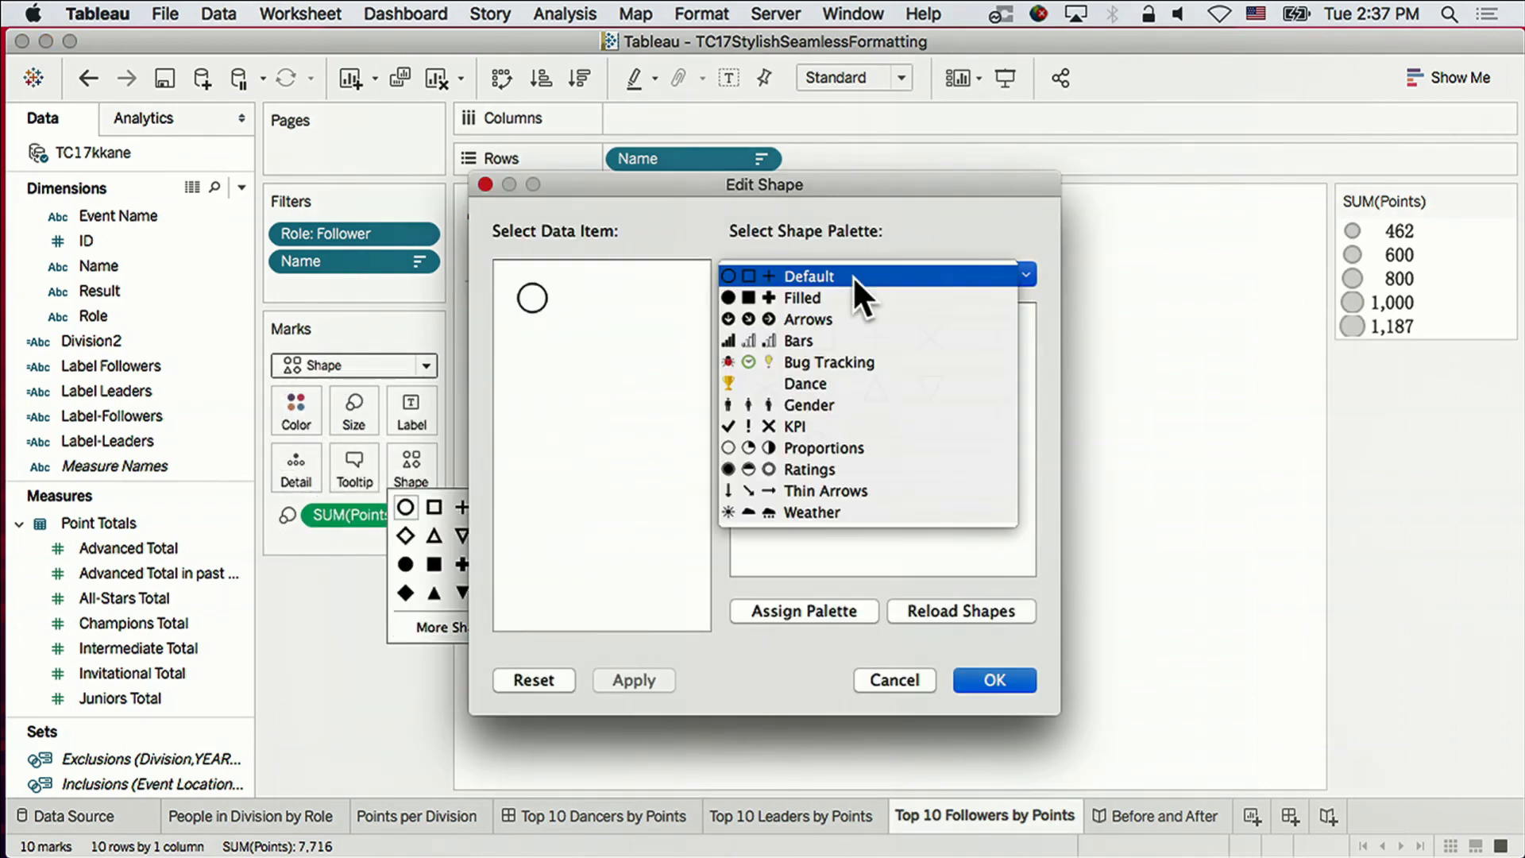
left_click(819, 380)
left_click(804, 607)
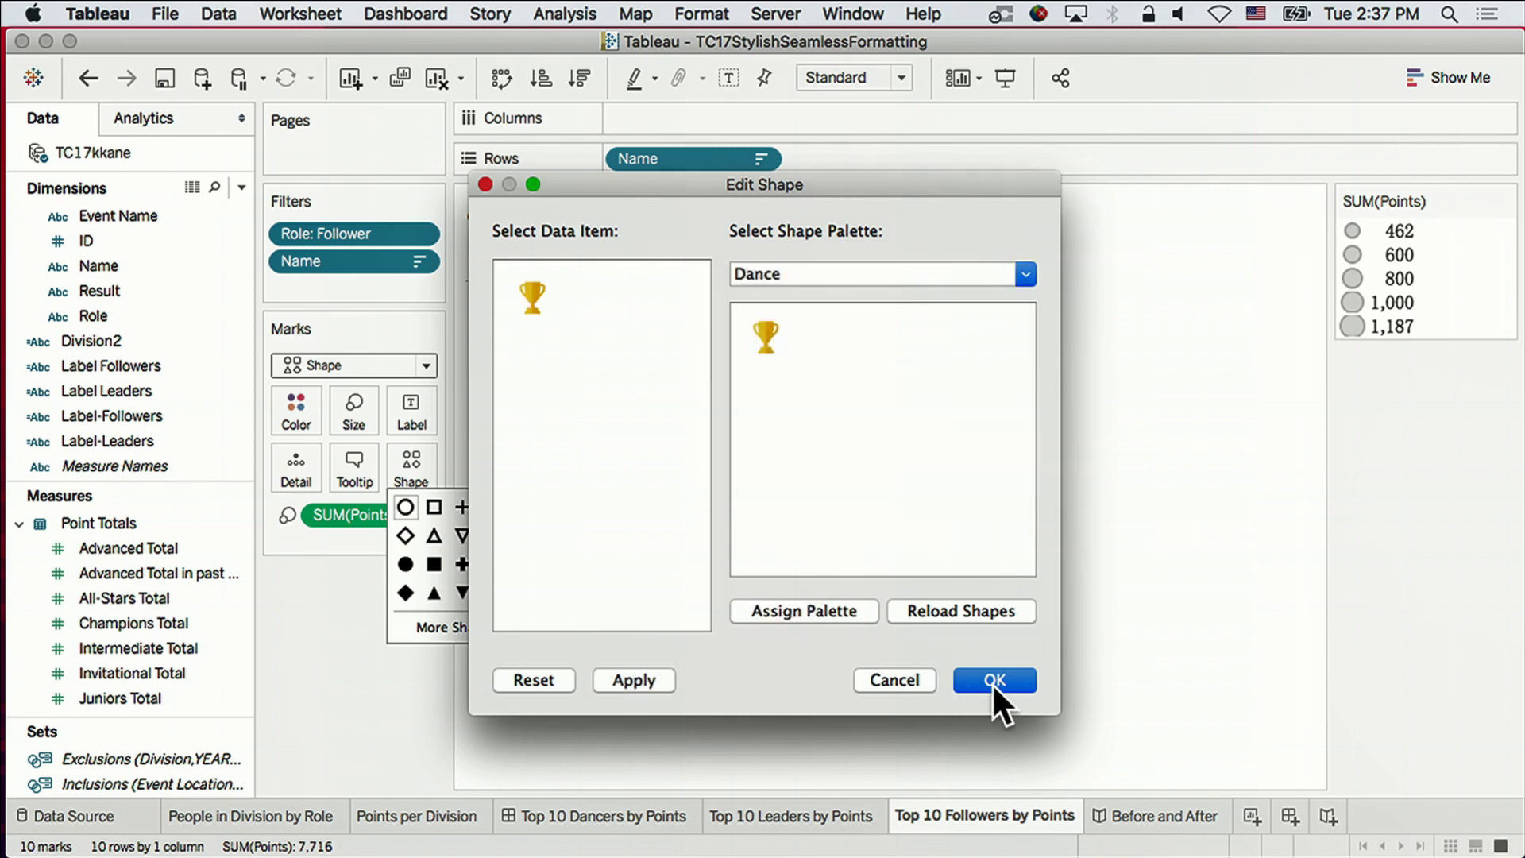
left_click(995, 682)
left_click(812, 630)
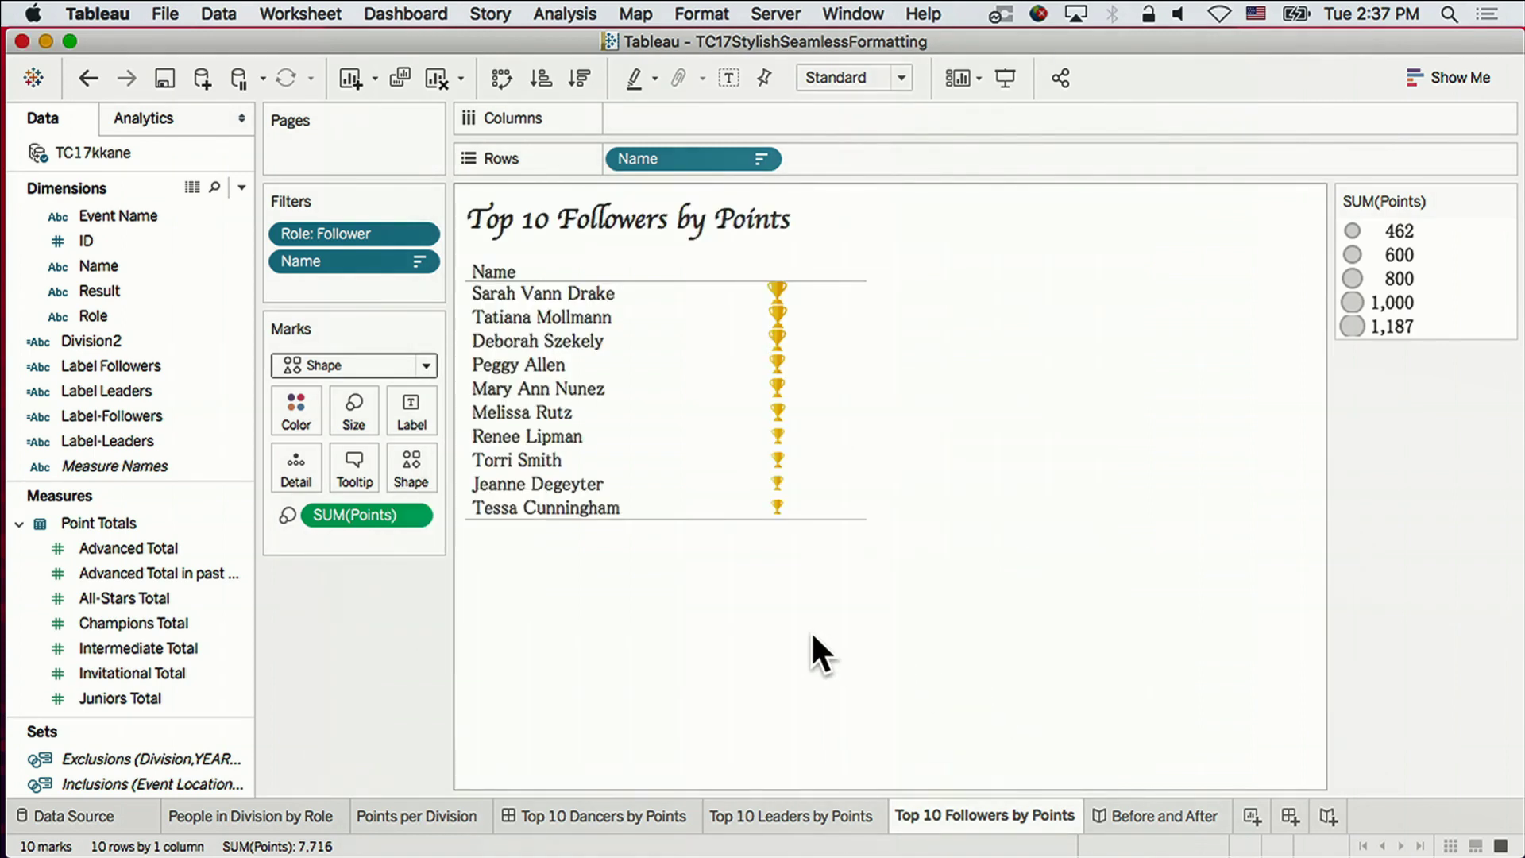
Make the cells taller on the Top 10 Leaders by Points sheet.
left_click(799, 816)
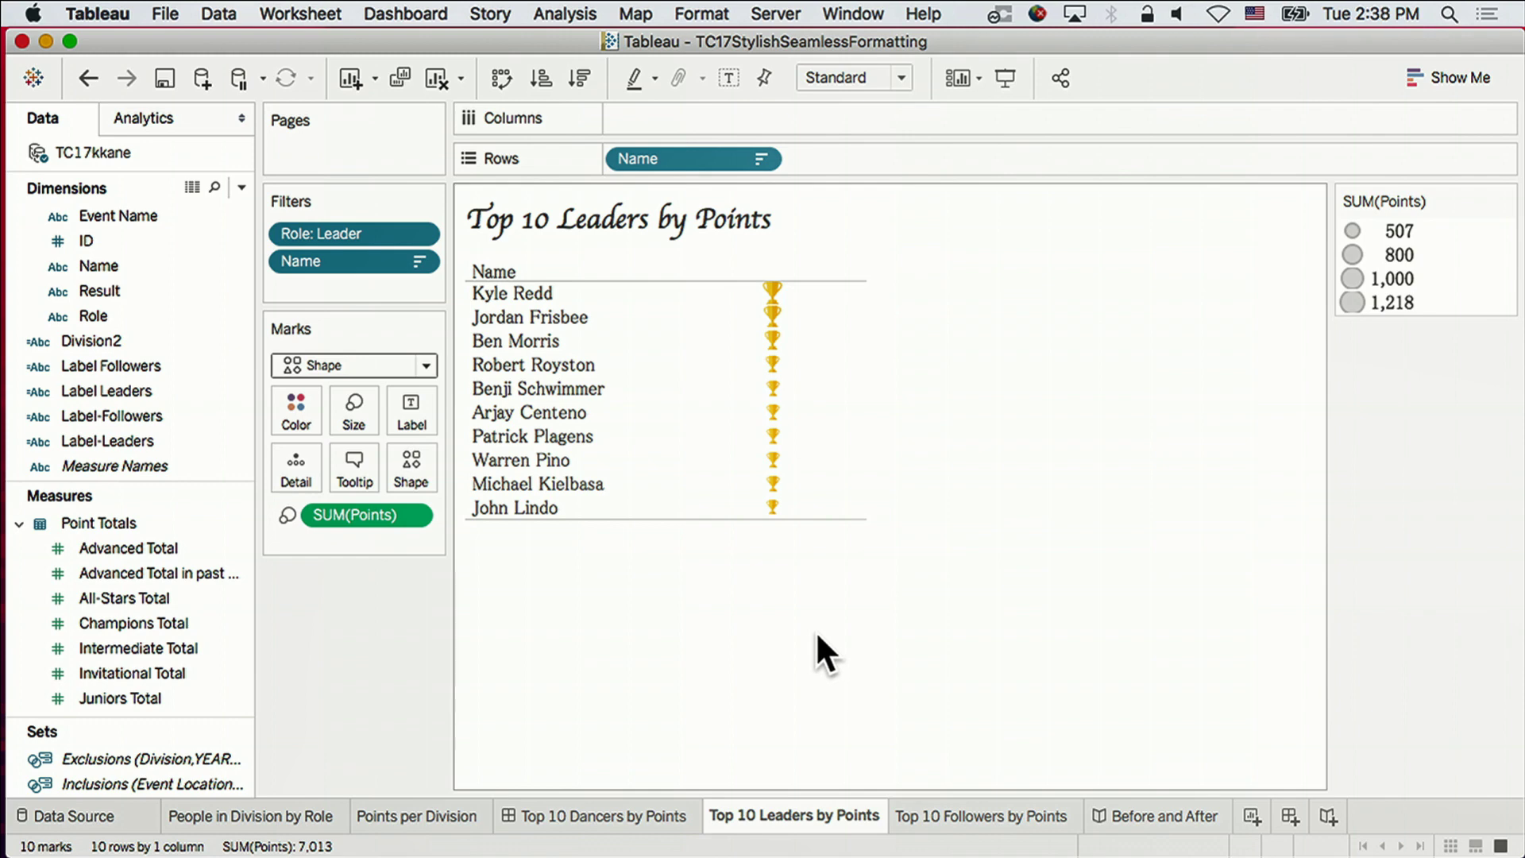
left_click(680, 13)
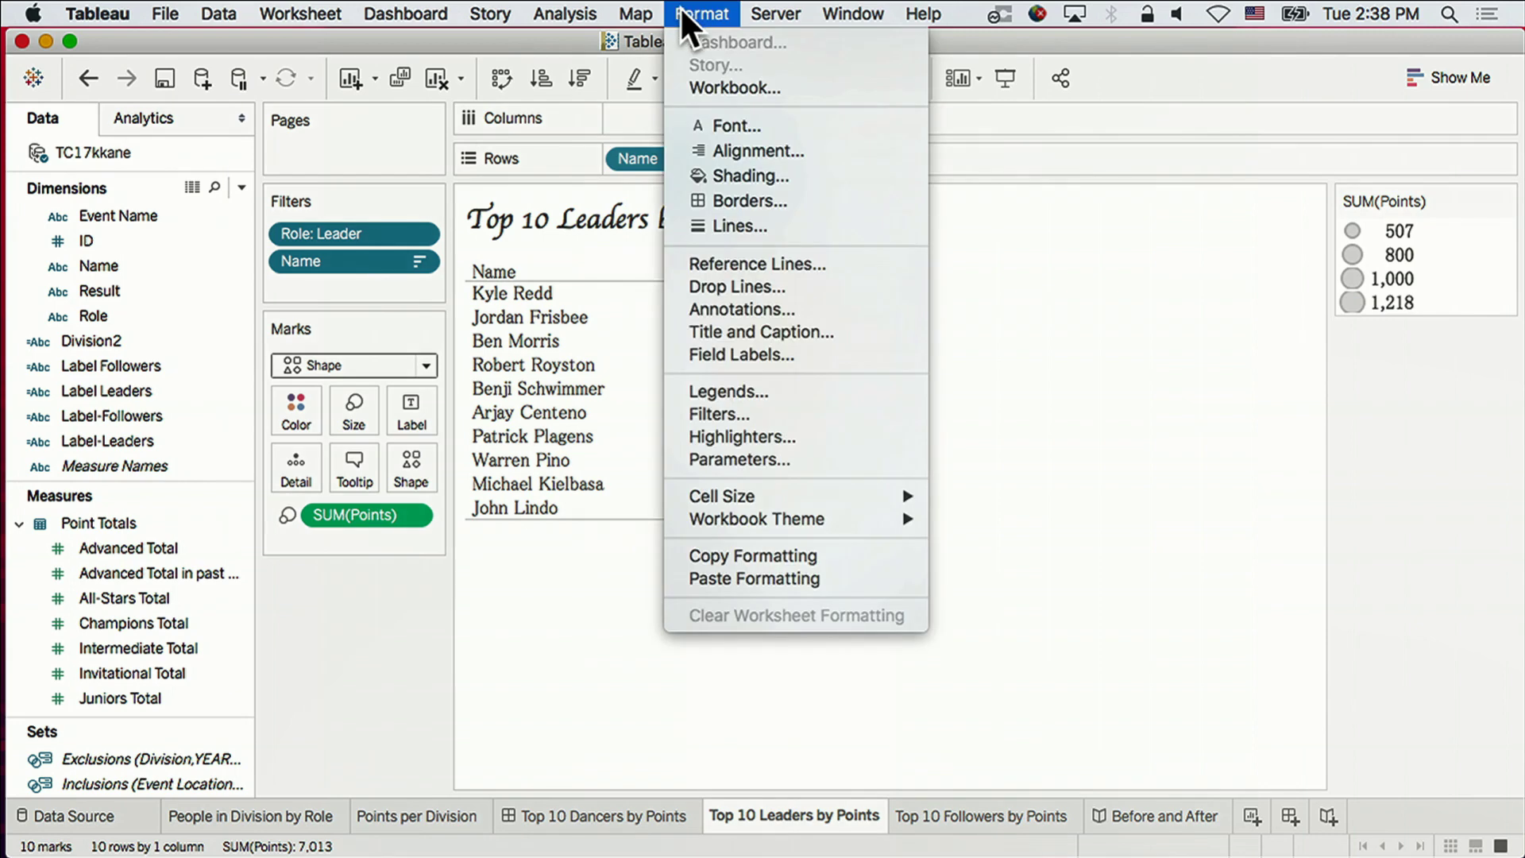
mouse_move(761, 493)
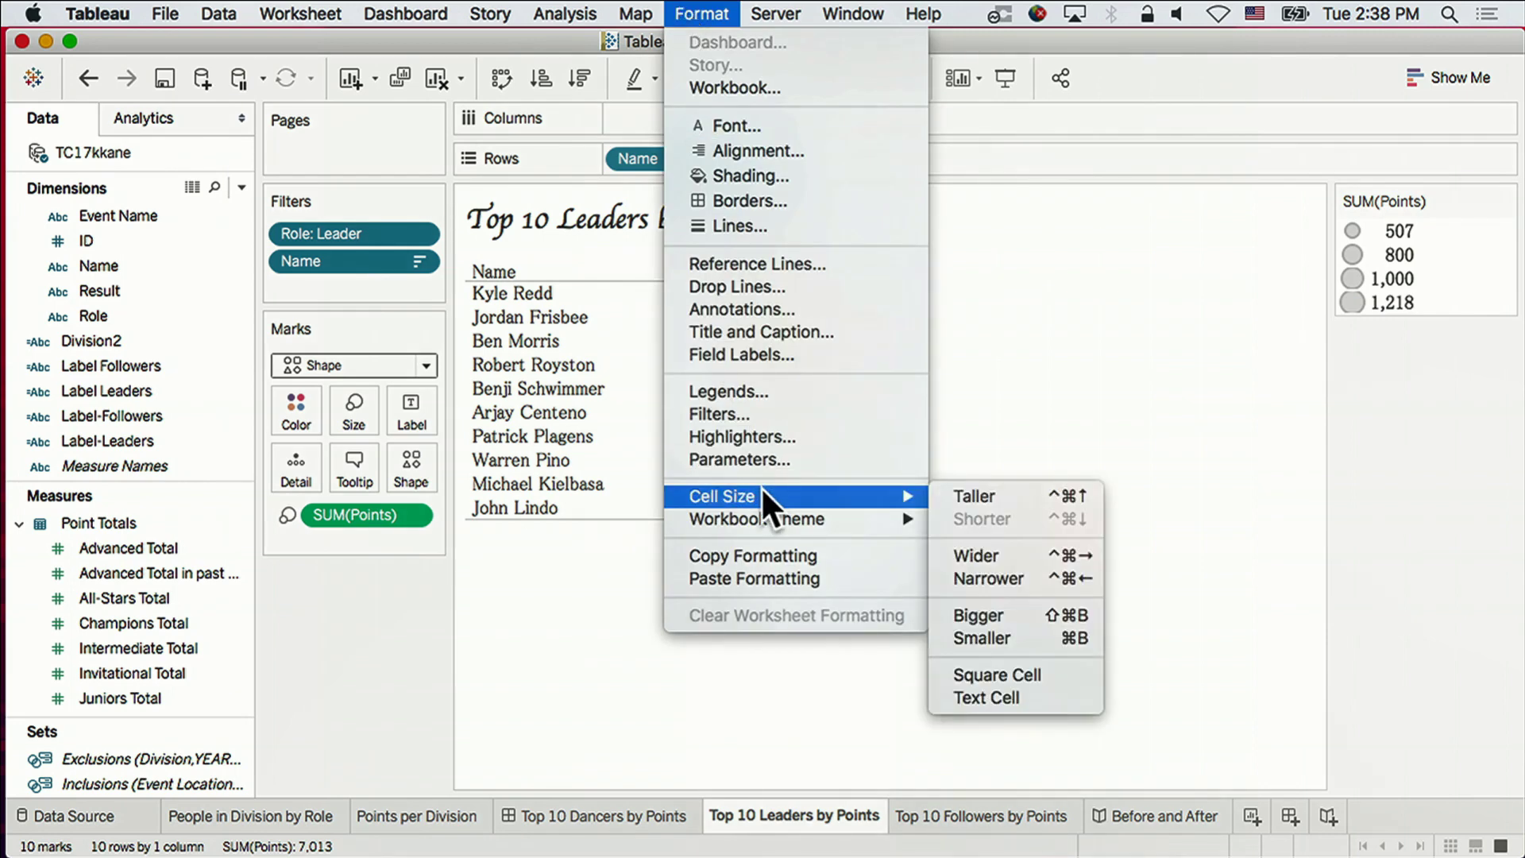
left_click(993, 489)
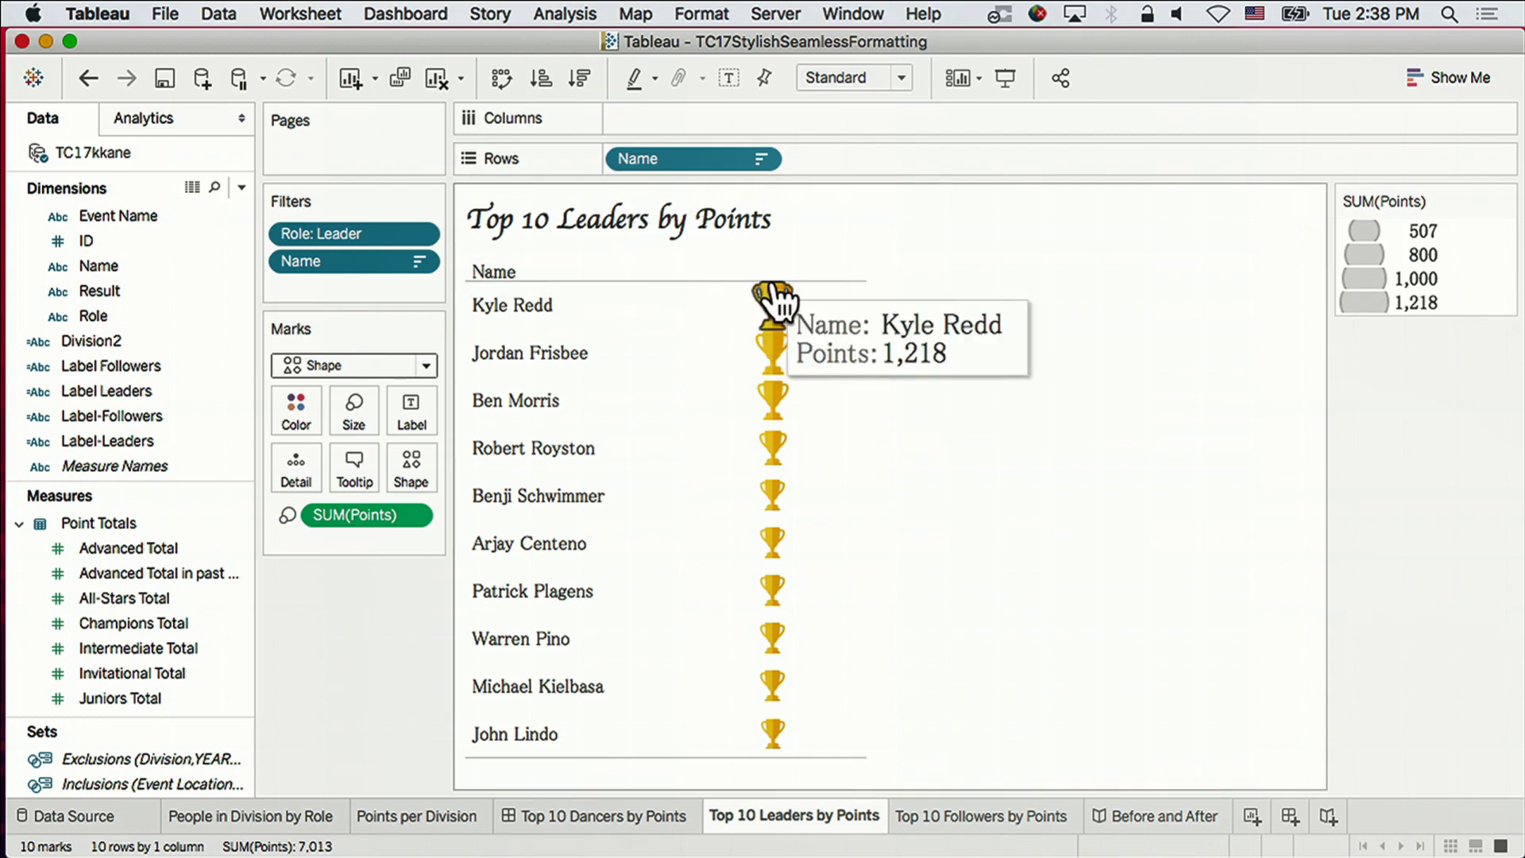
Set the row divider's pane border to None on the leaders sheet.
left_click(722, 14)
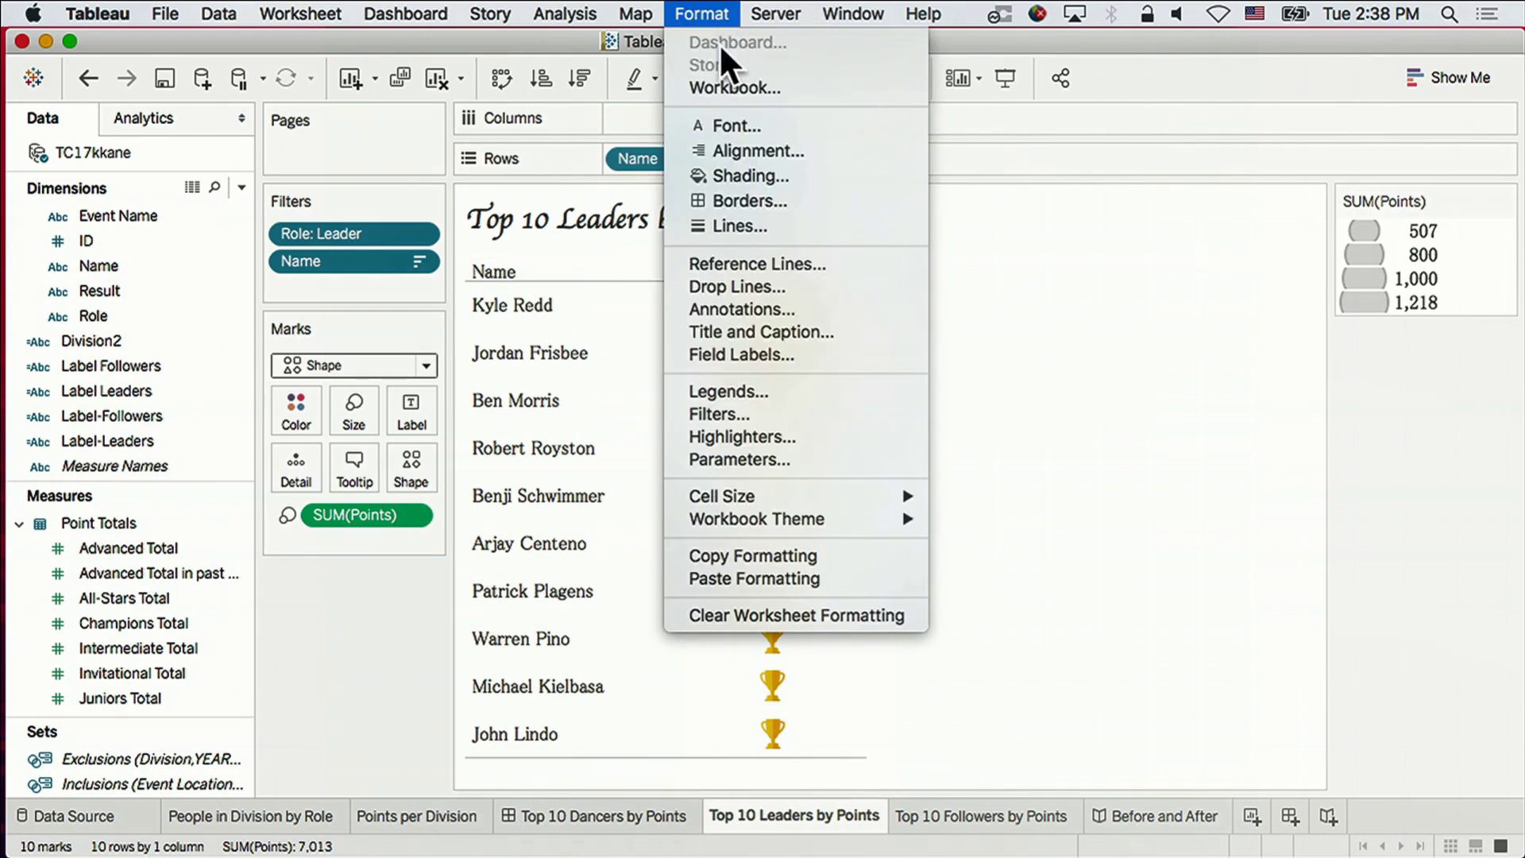
left_click(766, 204)
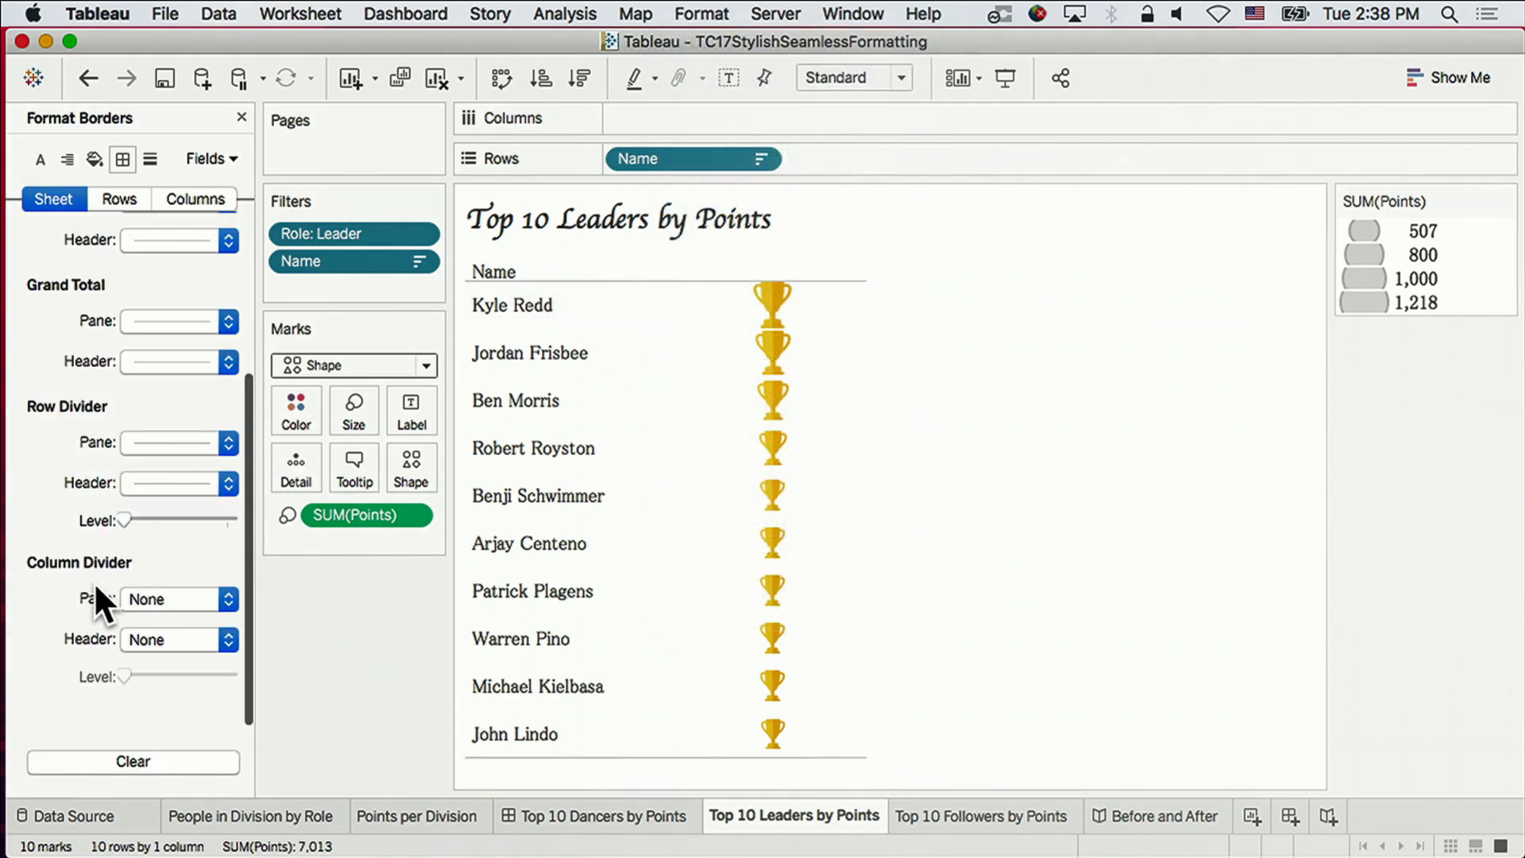
left_click(198, 441)
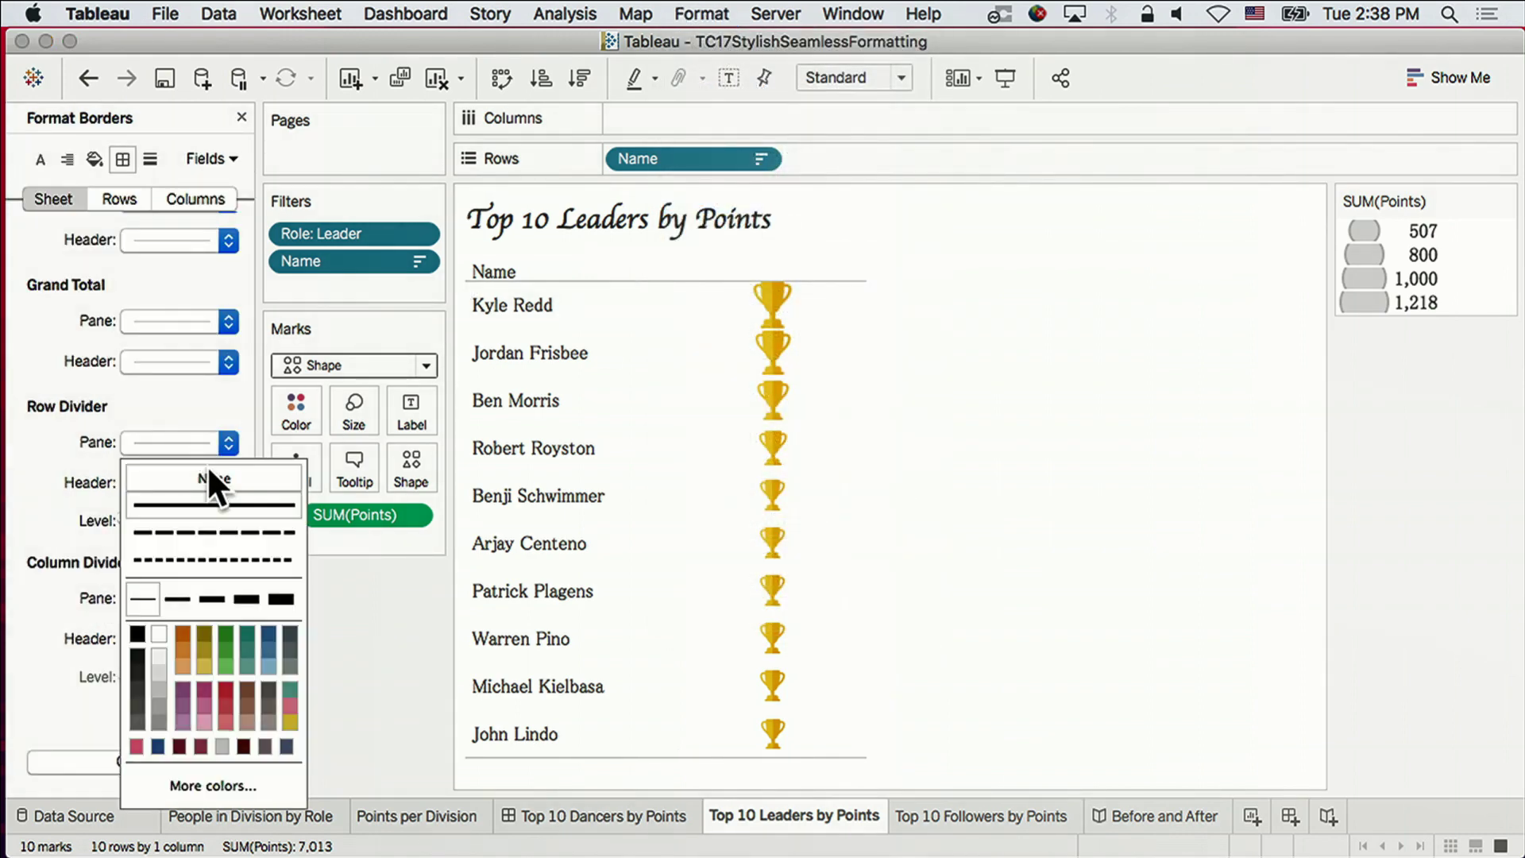
left_click(210, 475)
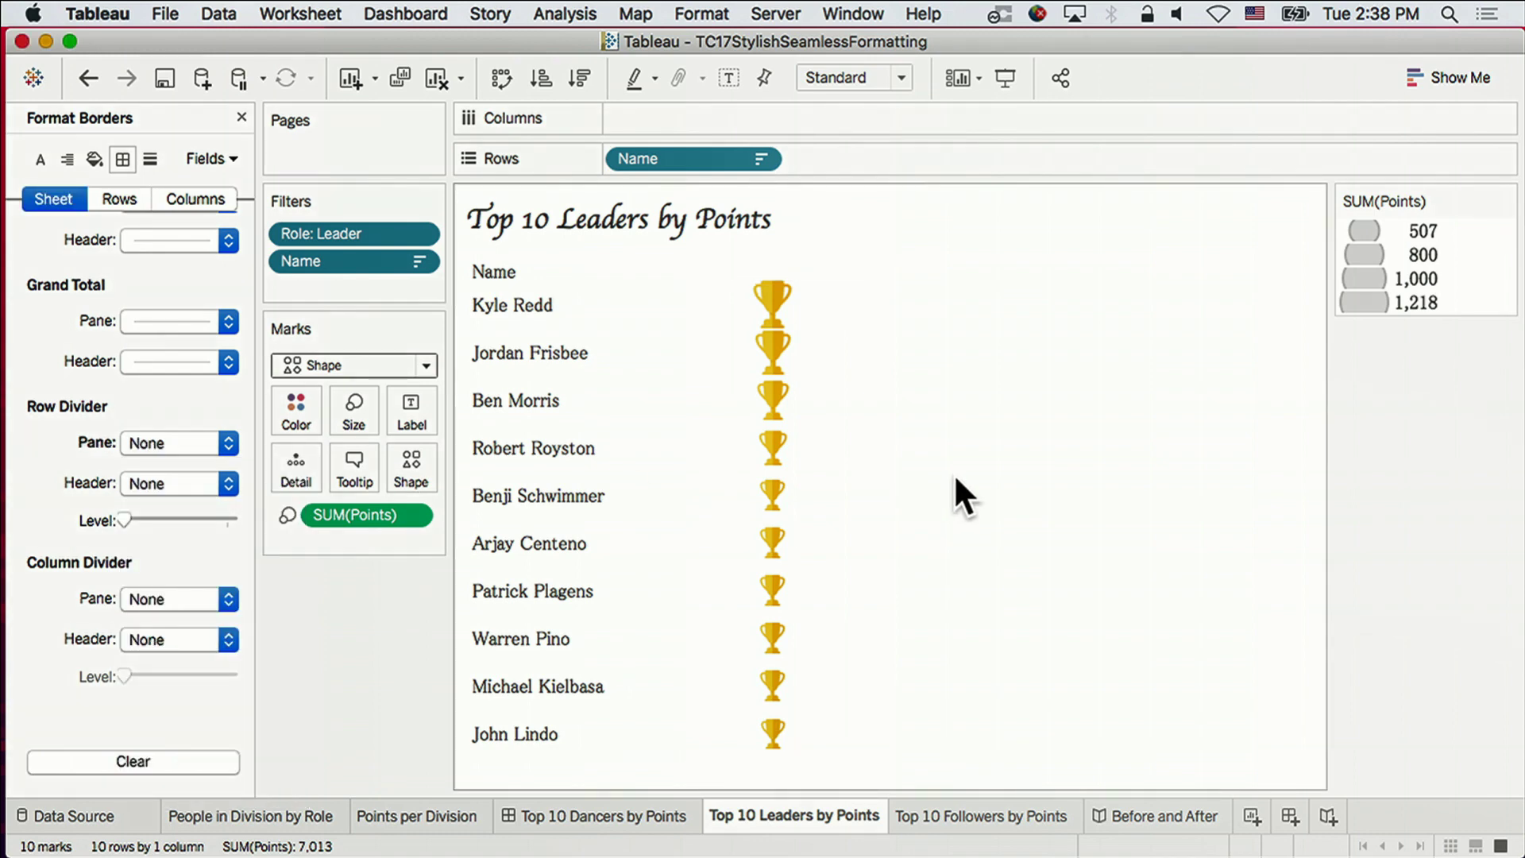
Shade the leaders worksheet background with the dark maroon color.
left_click(702, 10)
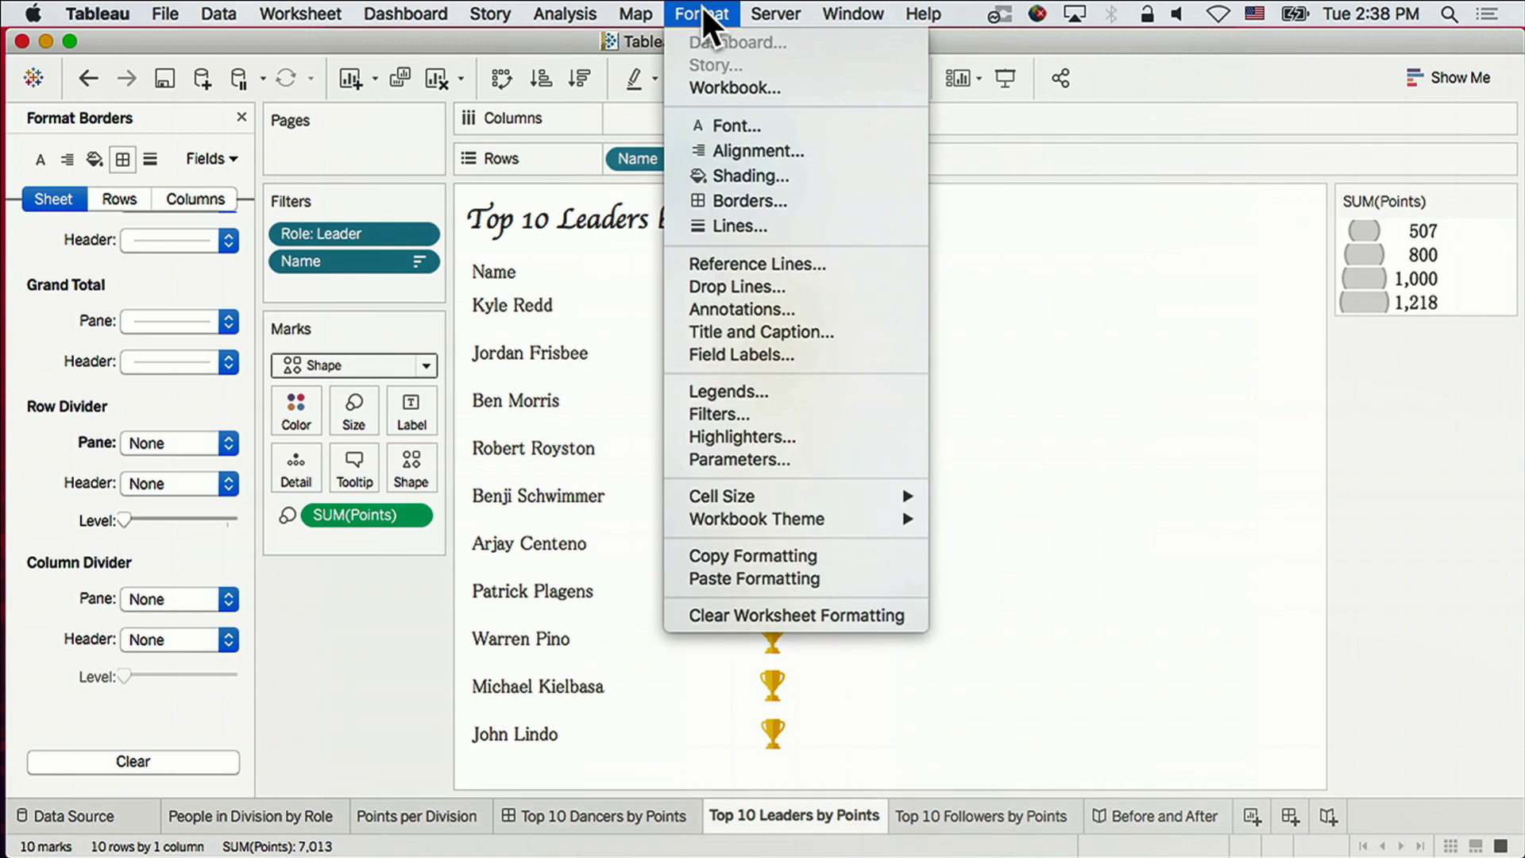
left_click(757, 173)
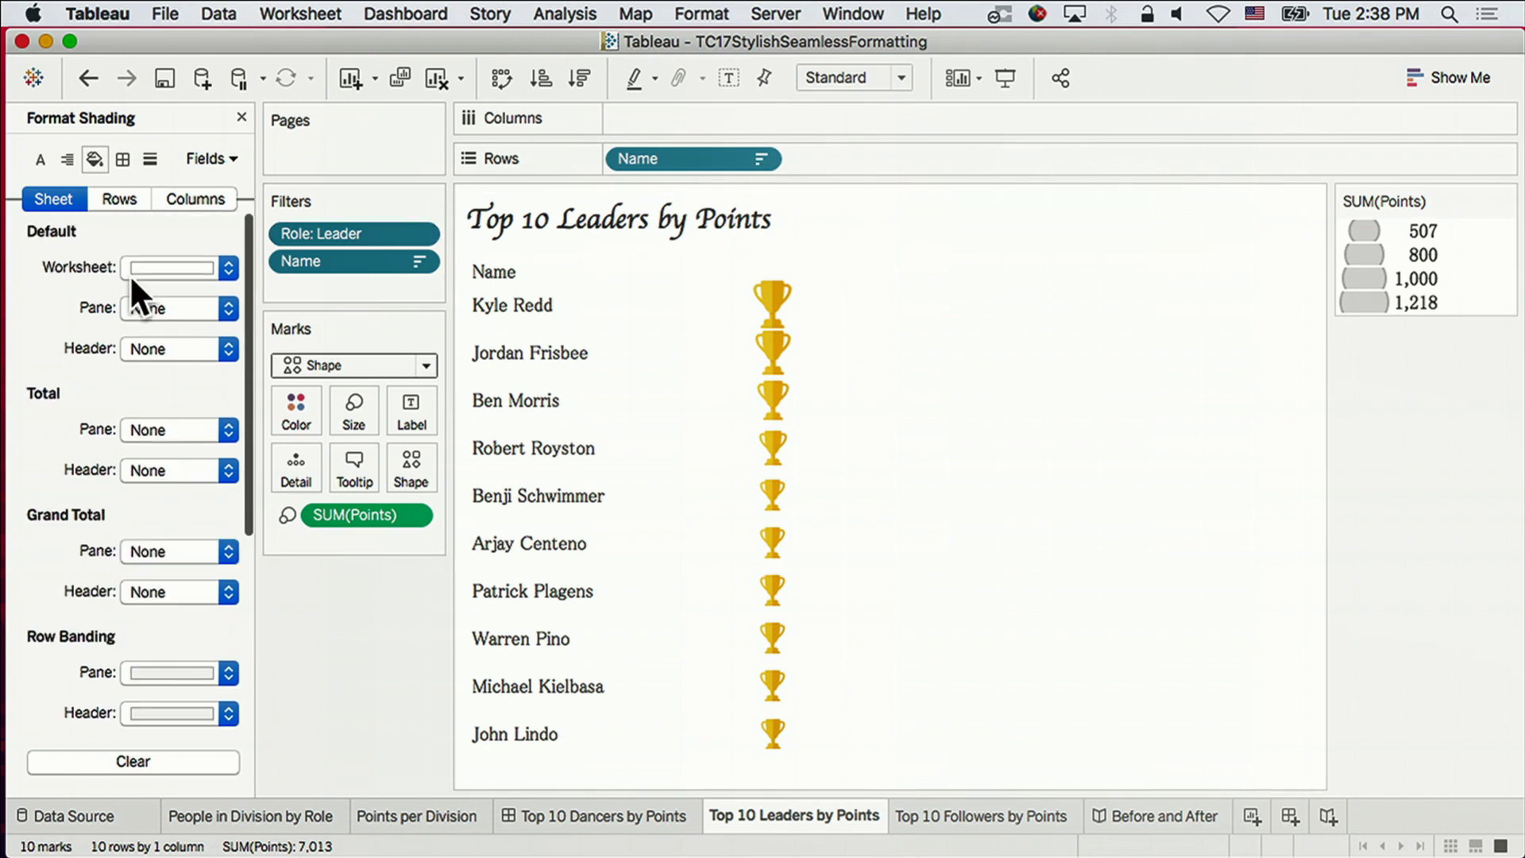
left_click(222, 267)
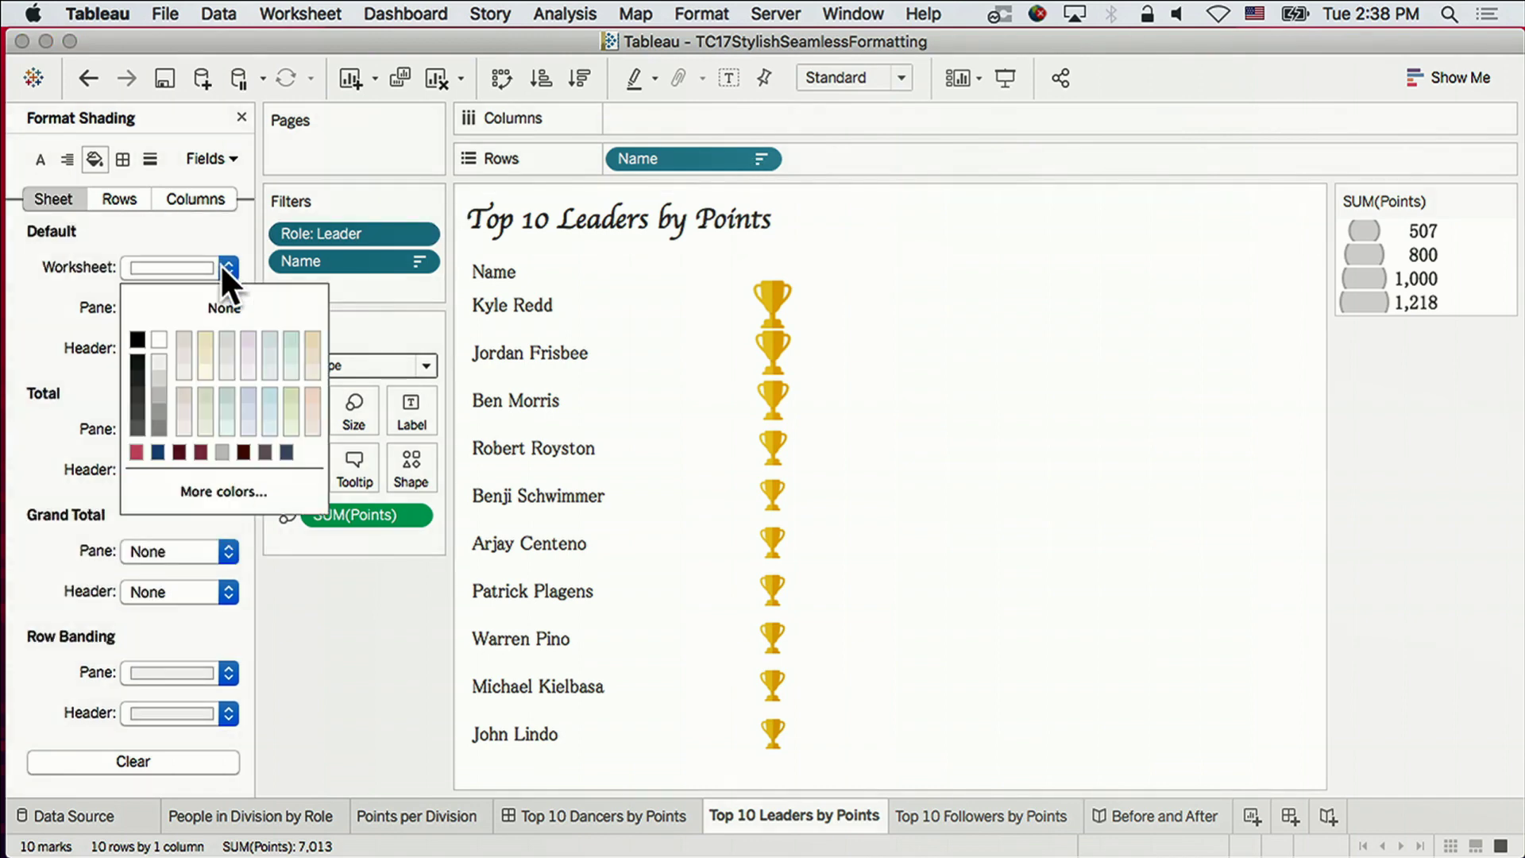
left_click(179, 452)
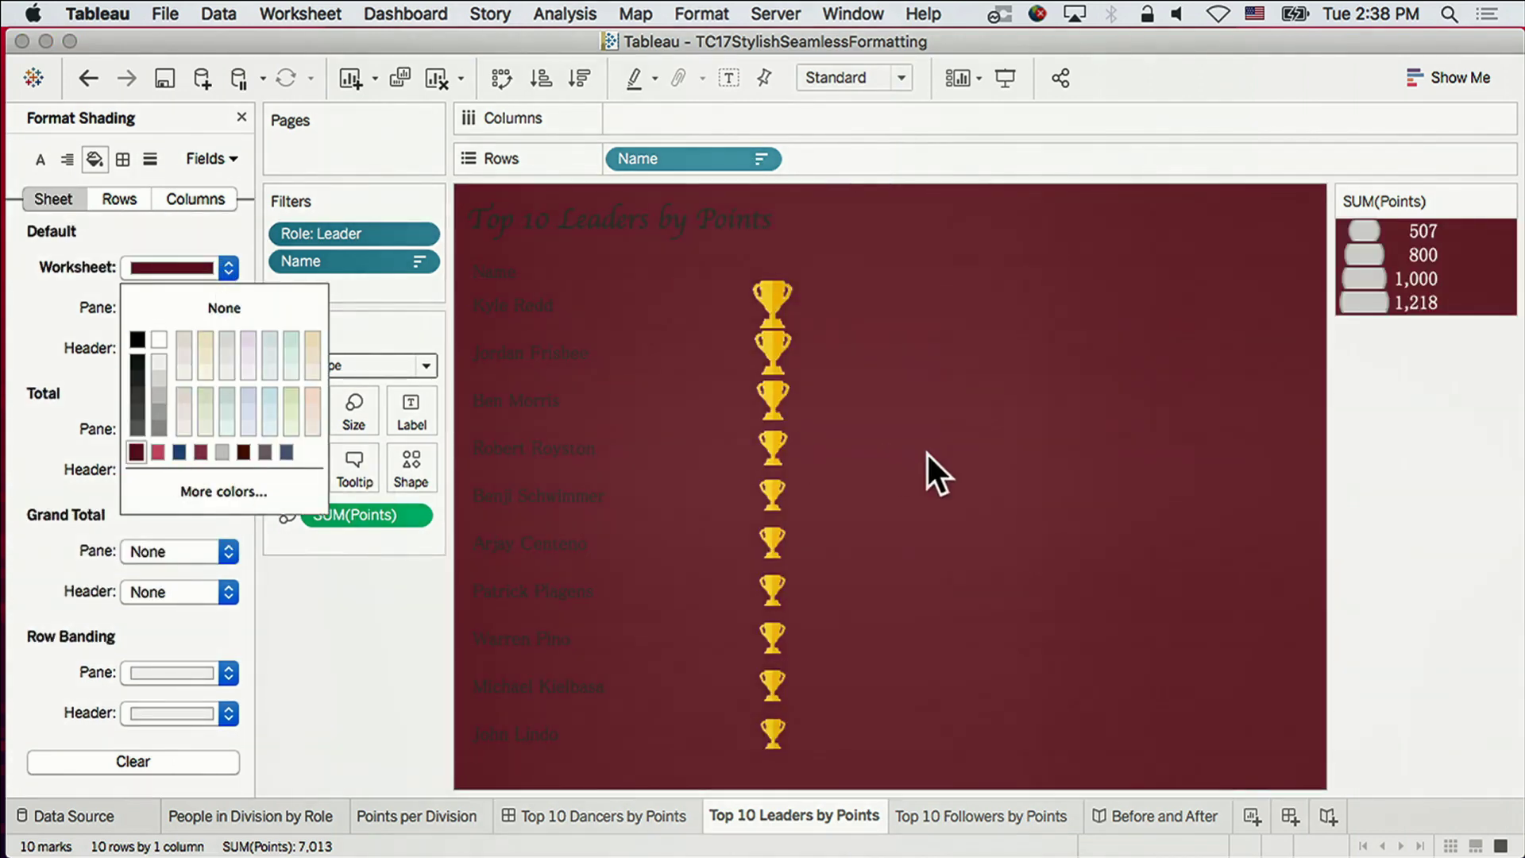
left_click(1023, 453)
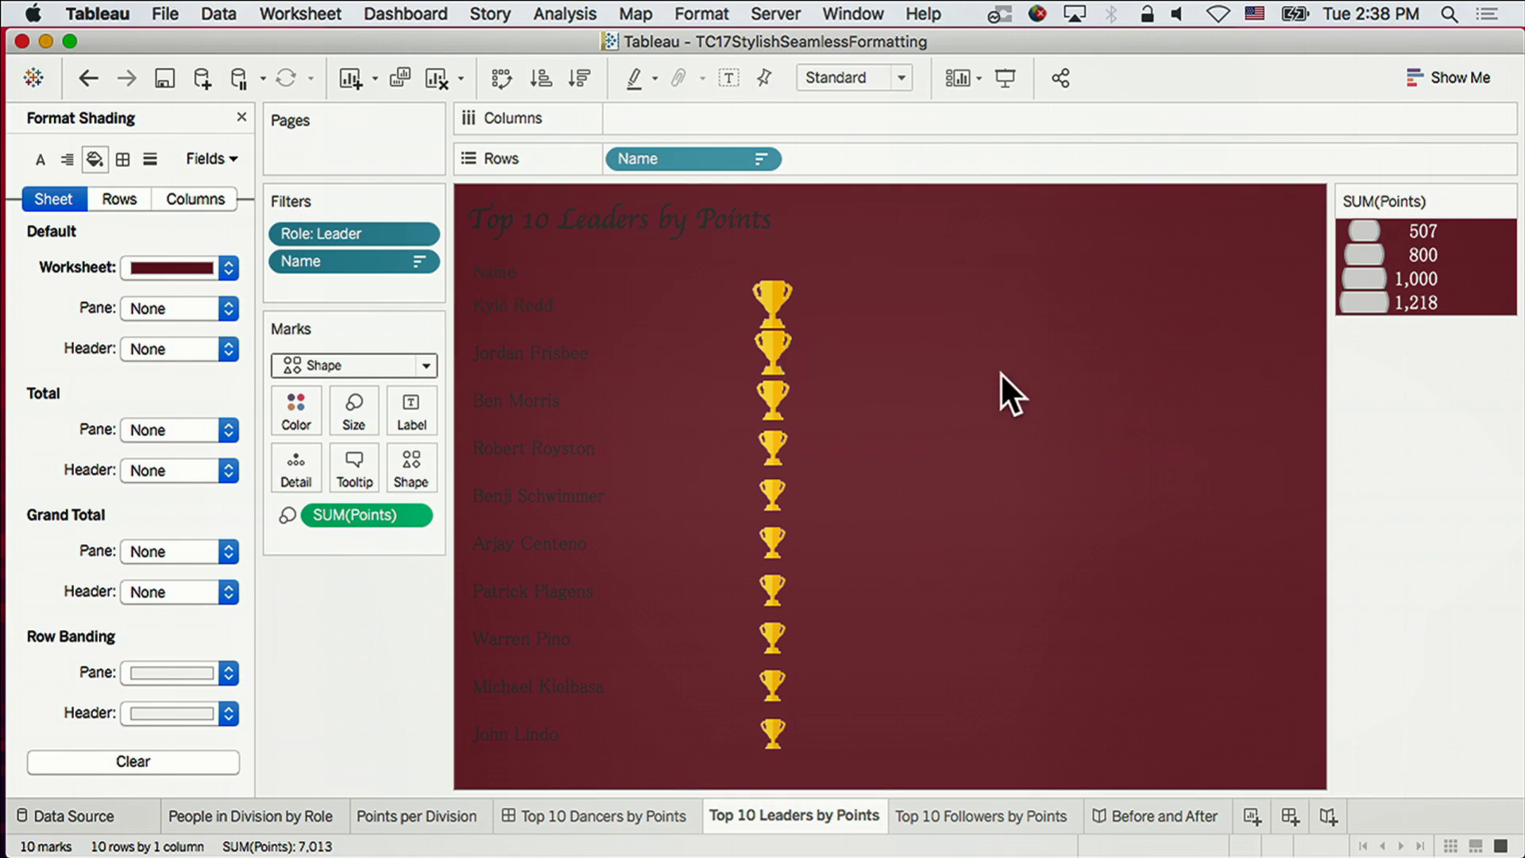
Set both the worksheet font and the title font of the leaders sheet to white.
left_click(709, 9)
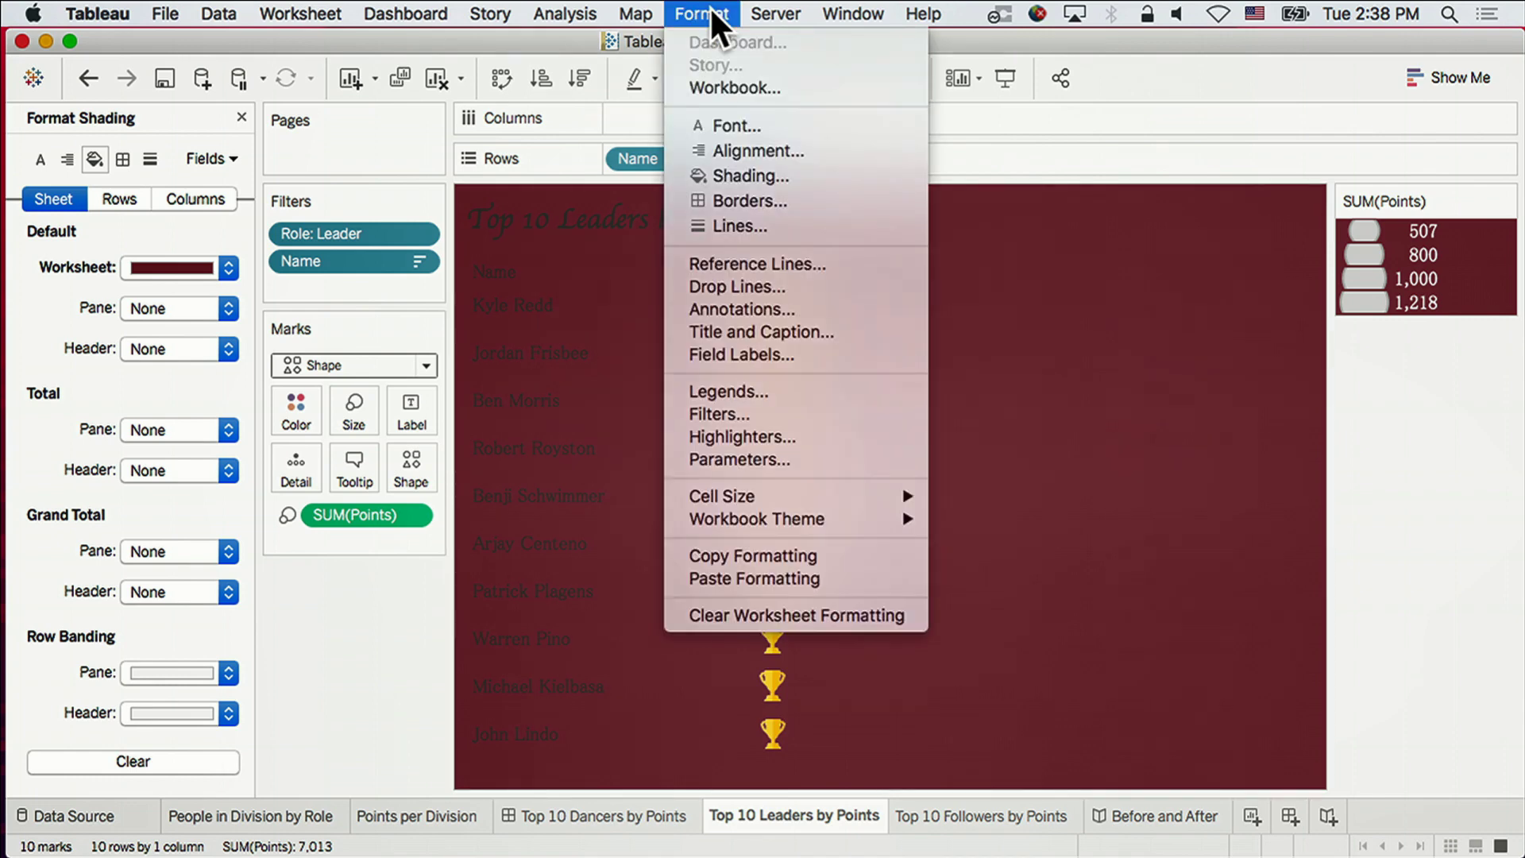
left_click(736, 127)
left_click(195, 270)
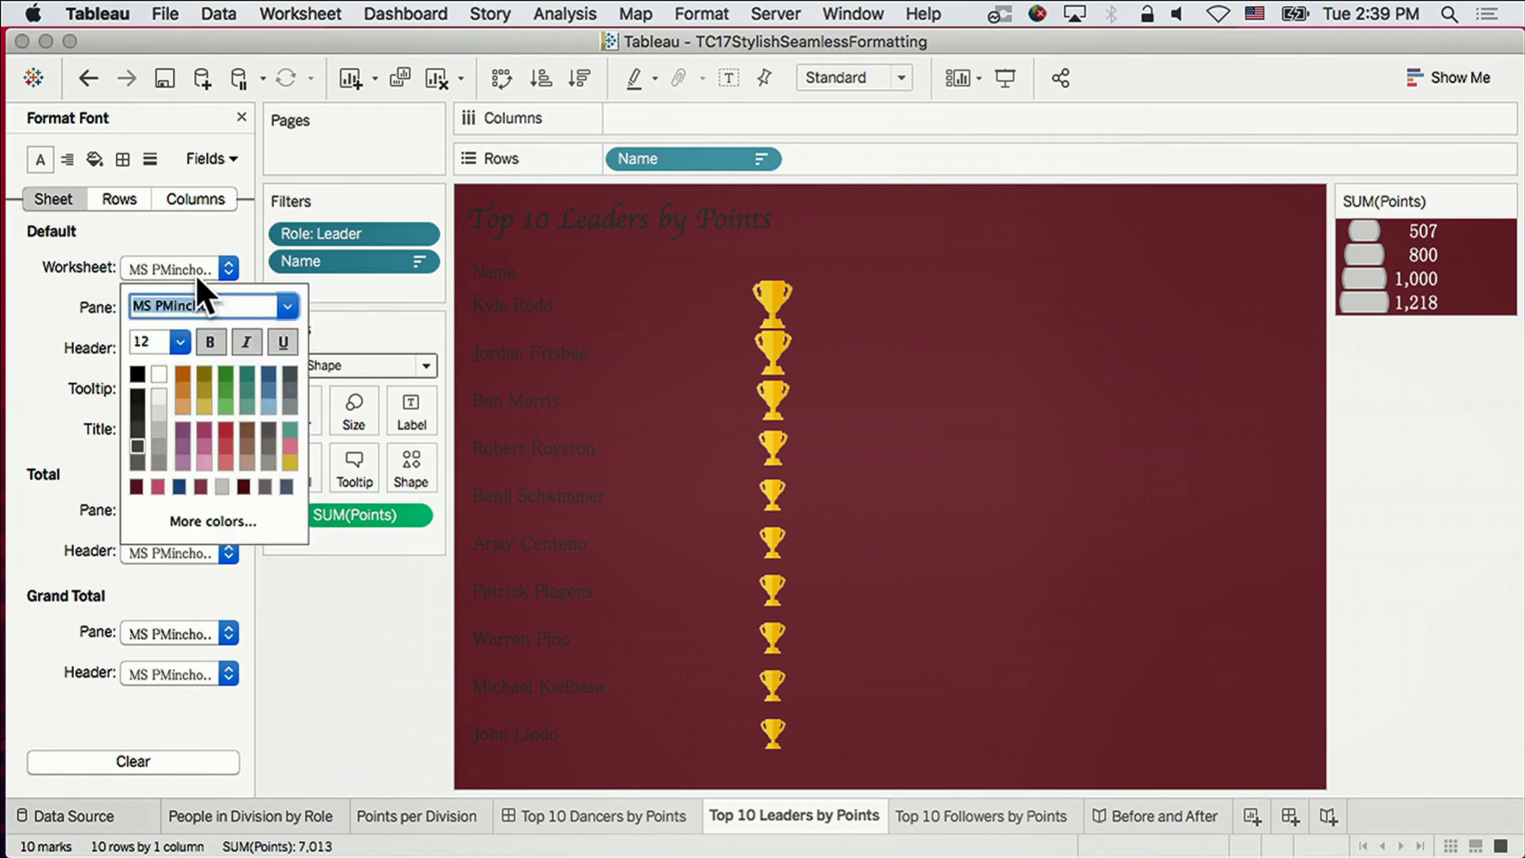
left_click(159, 370)
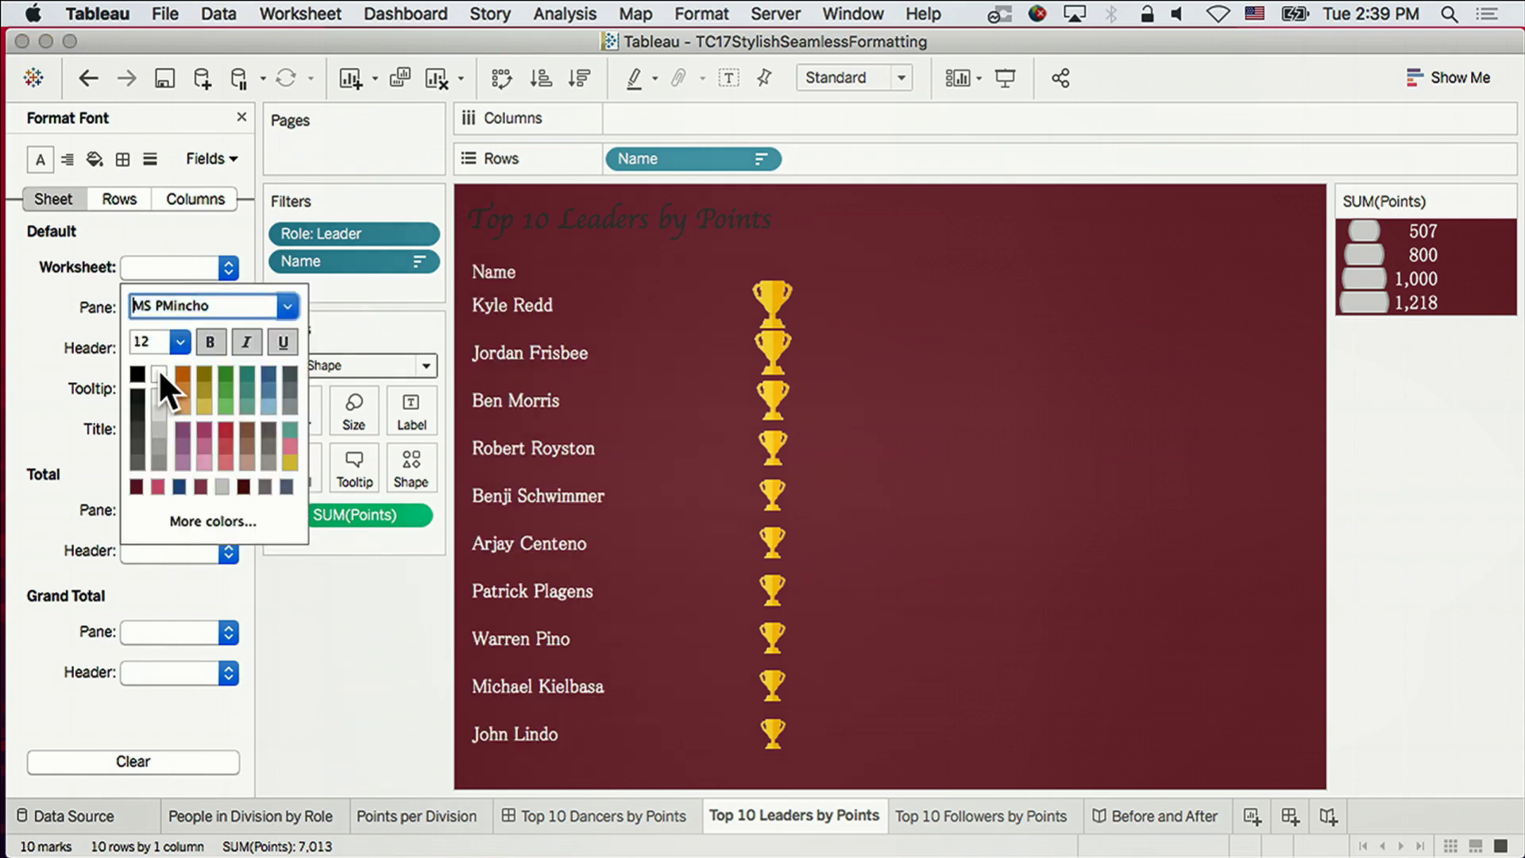
left_click(223, 260)
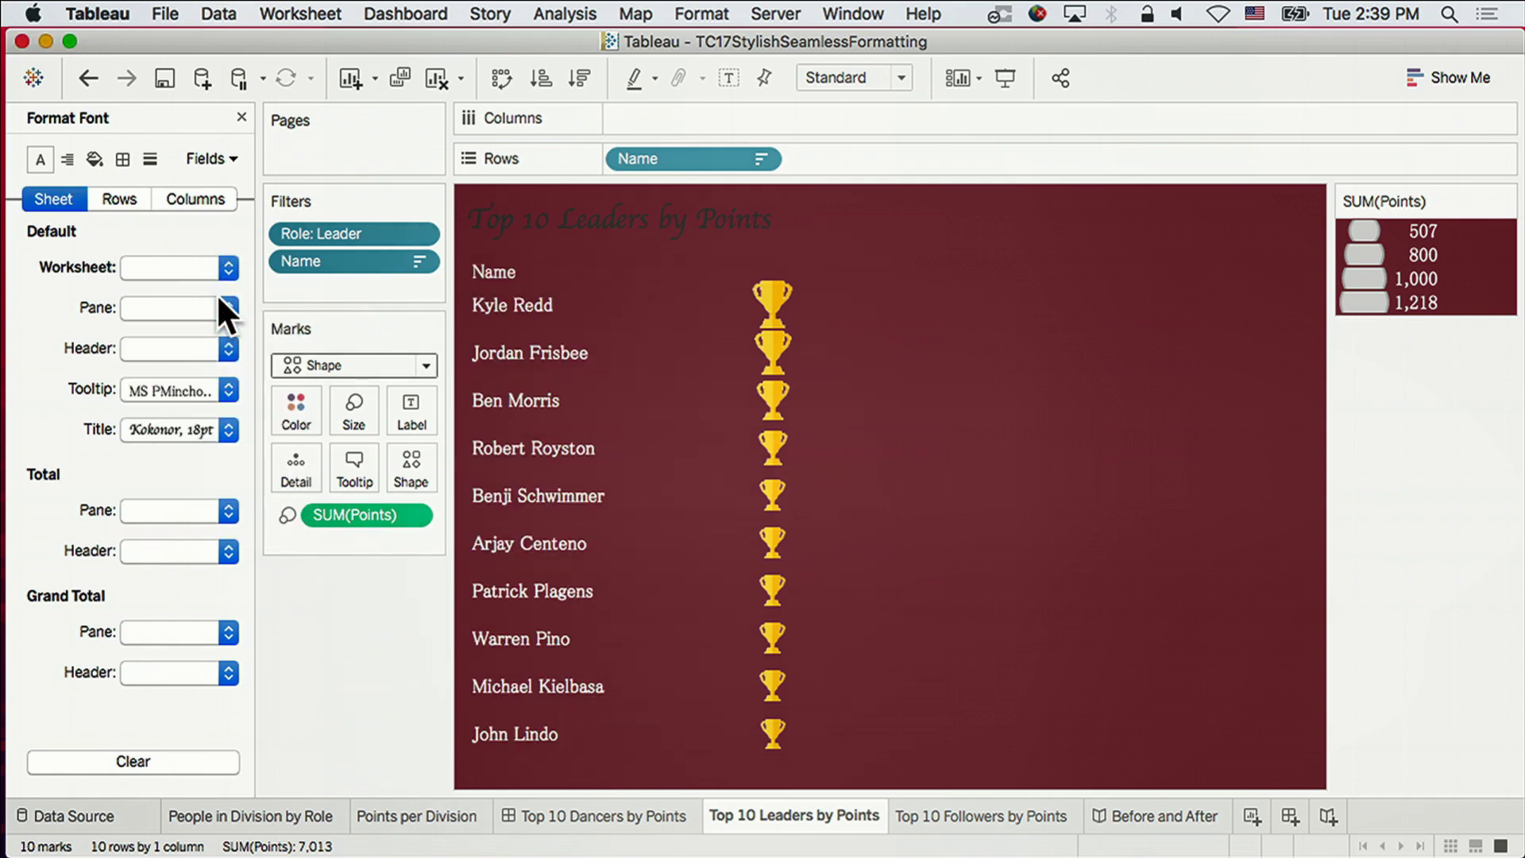
left_click(227, 429)
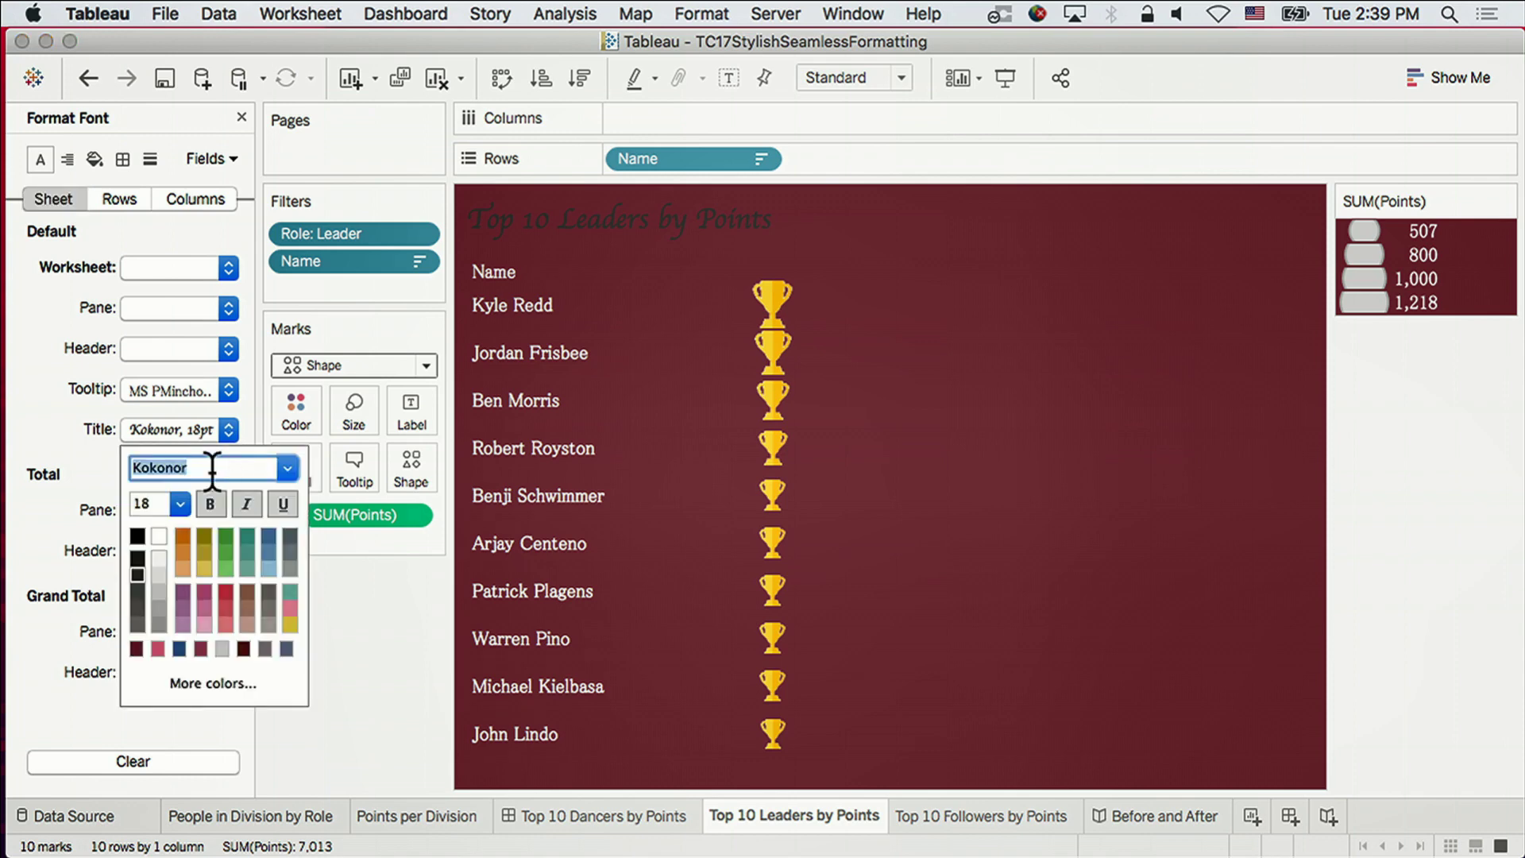
left_click(159, 532)
left_click(1118, 489)
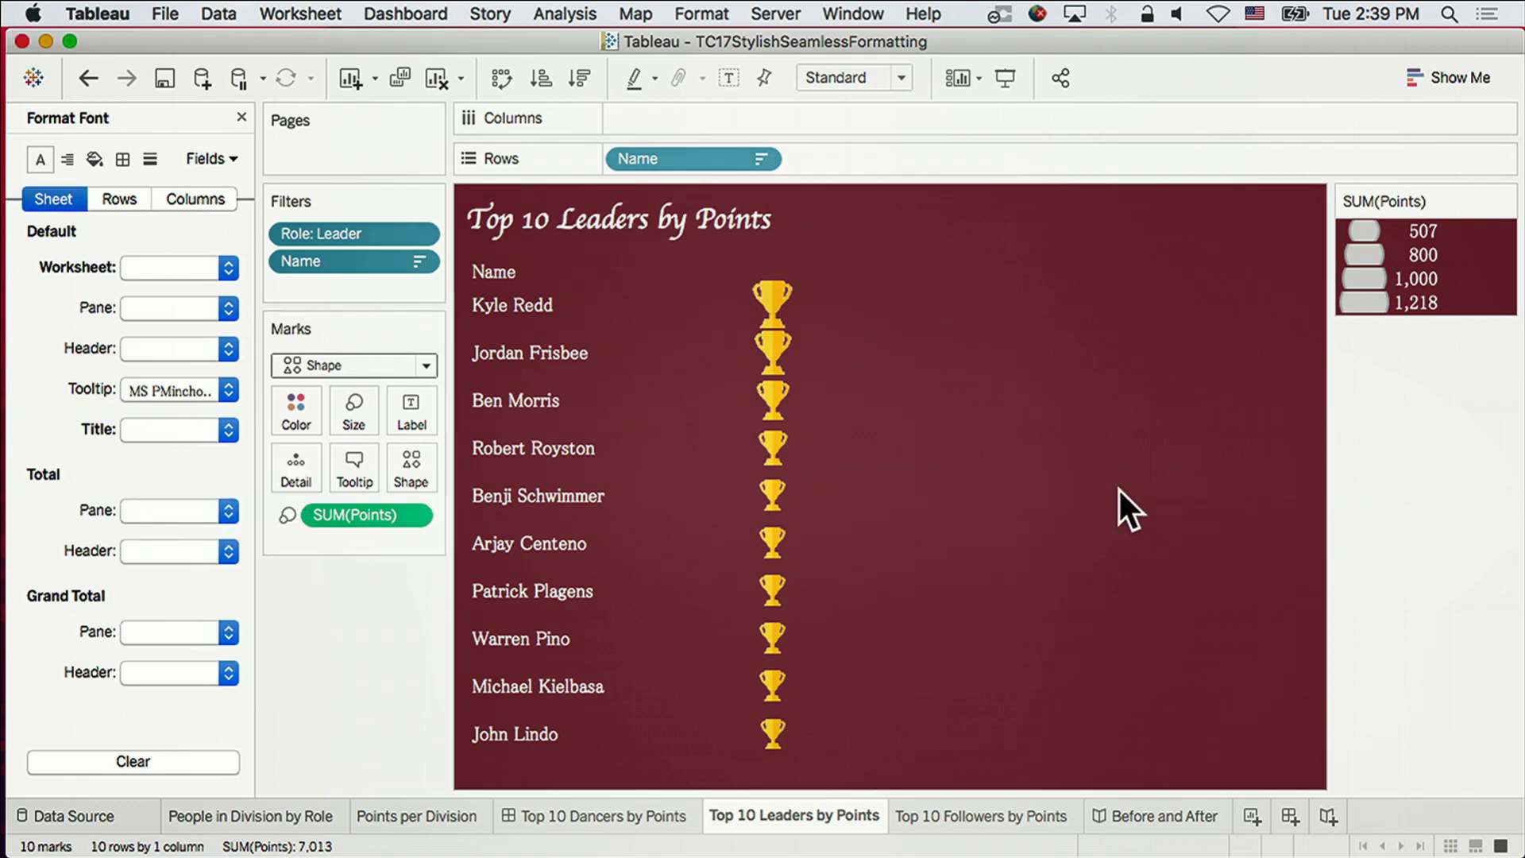
Copy the leaders sheet's formatting and paste it onto the Top 10 Followers by Points sheet.
left_click(699, 11)
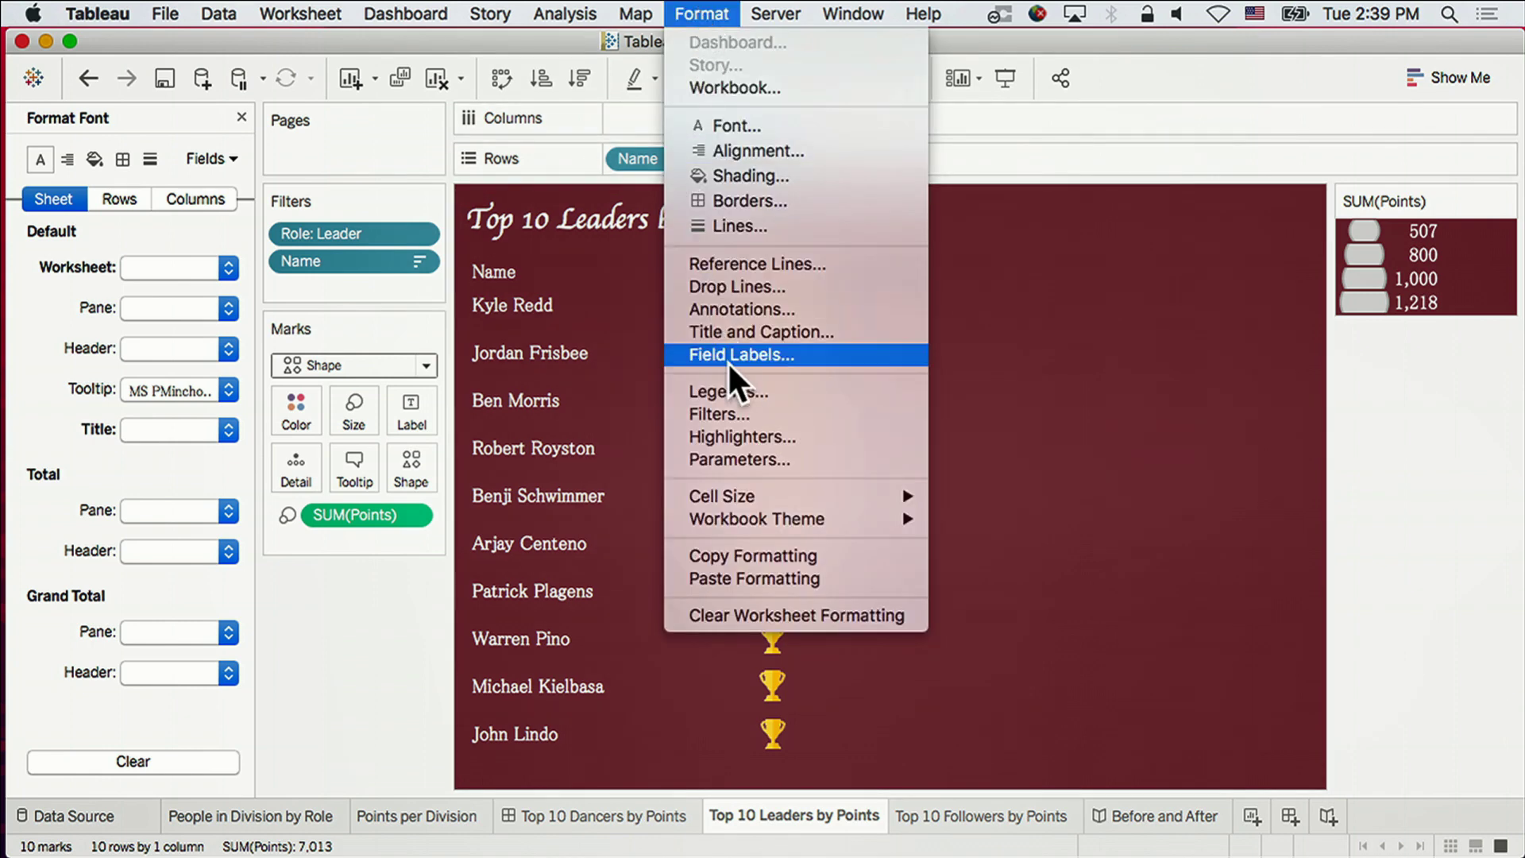
left_click(795, 548)
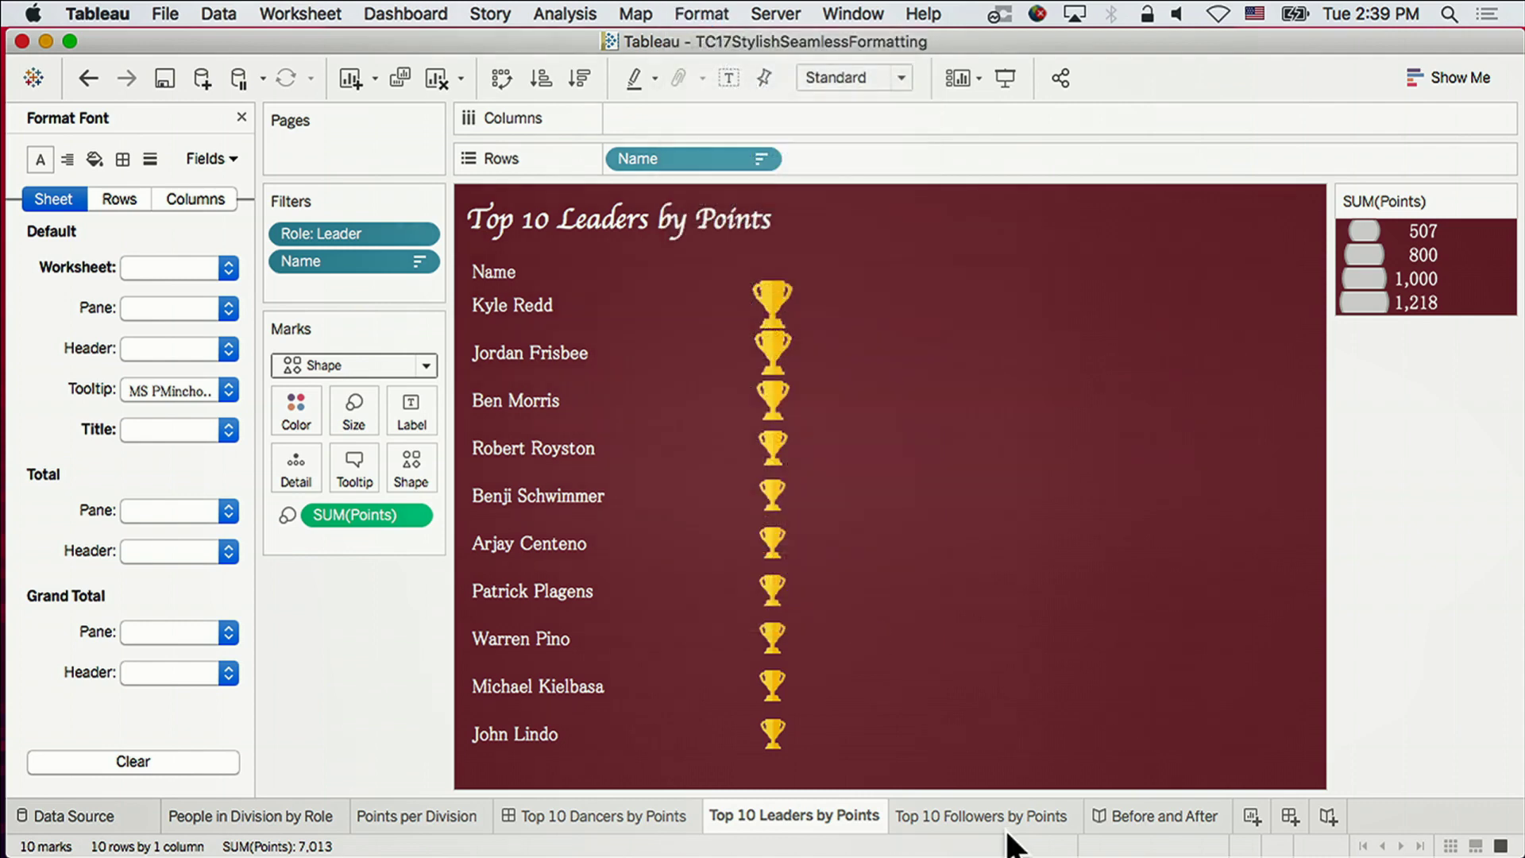
left_click(1006, 807)
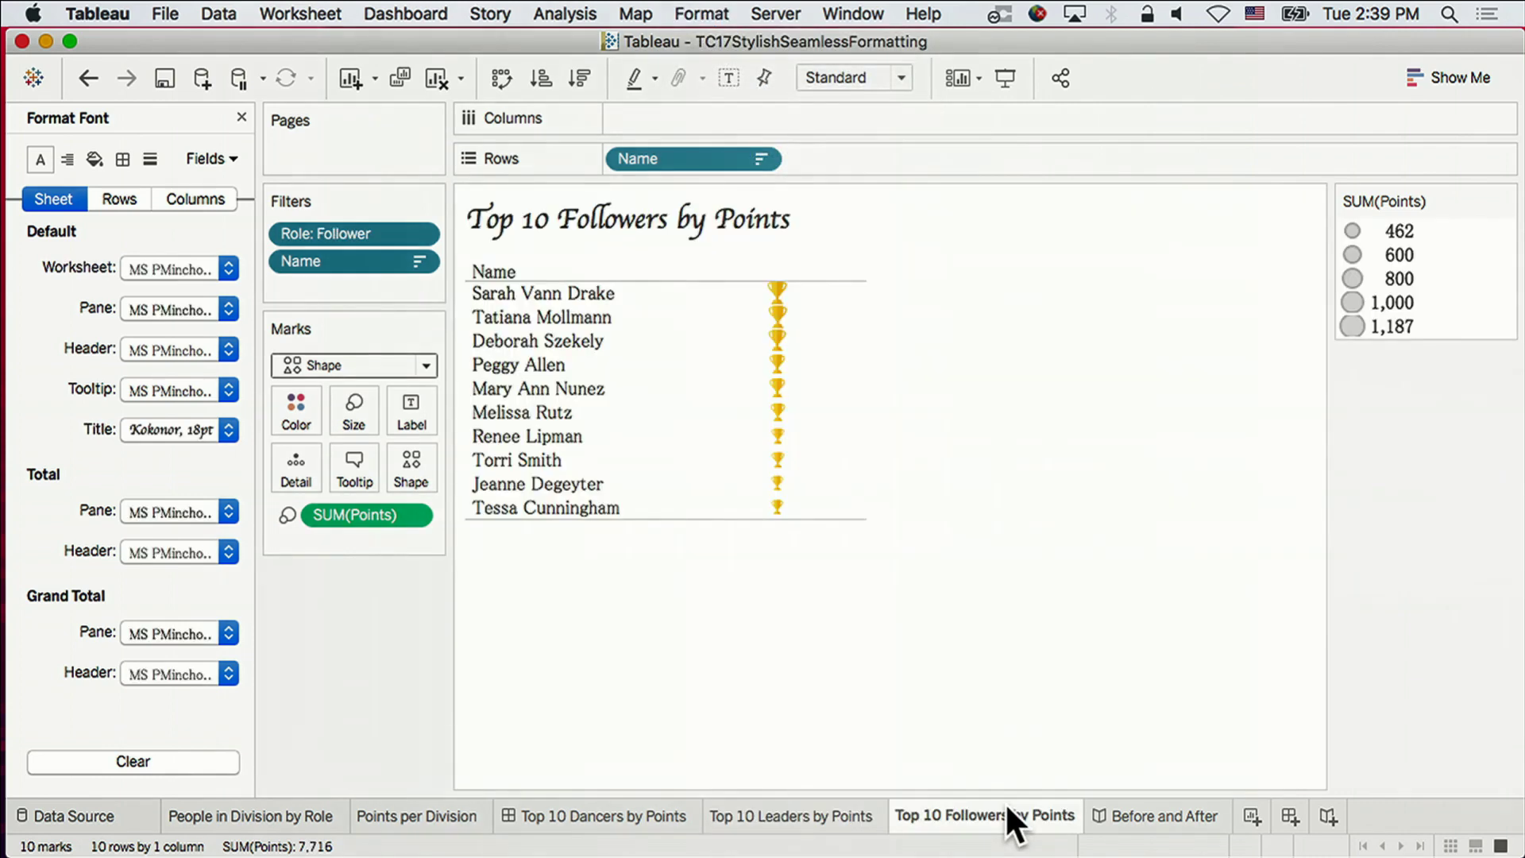
left_click(691, 11)
left_click(742, 581)
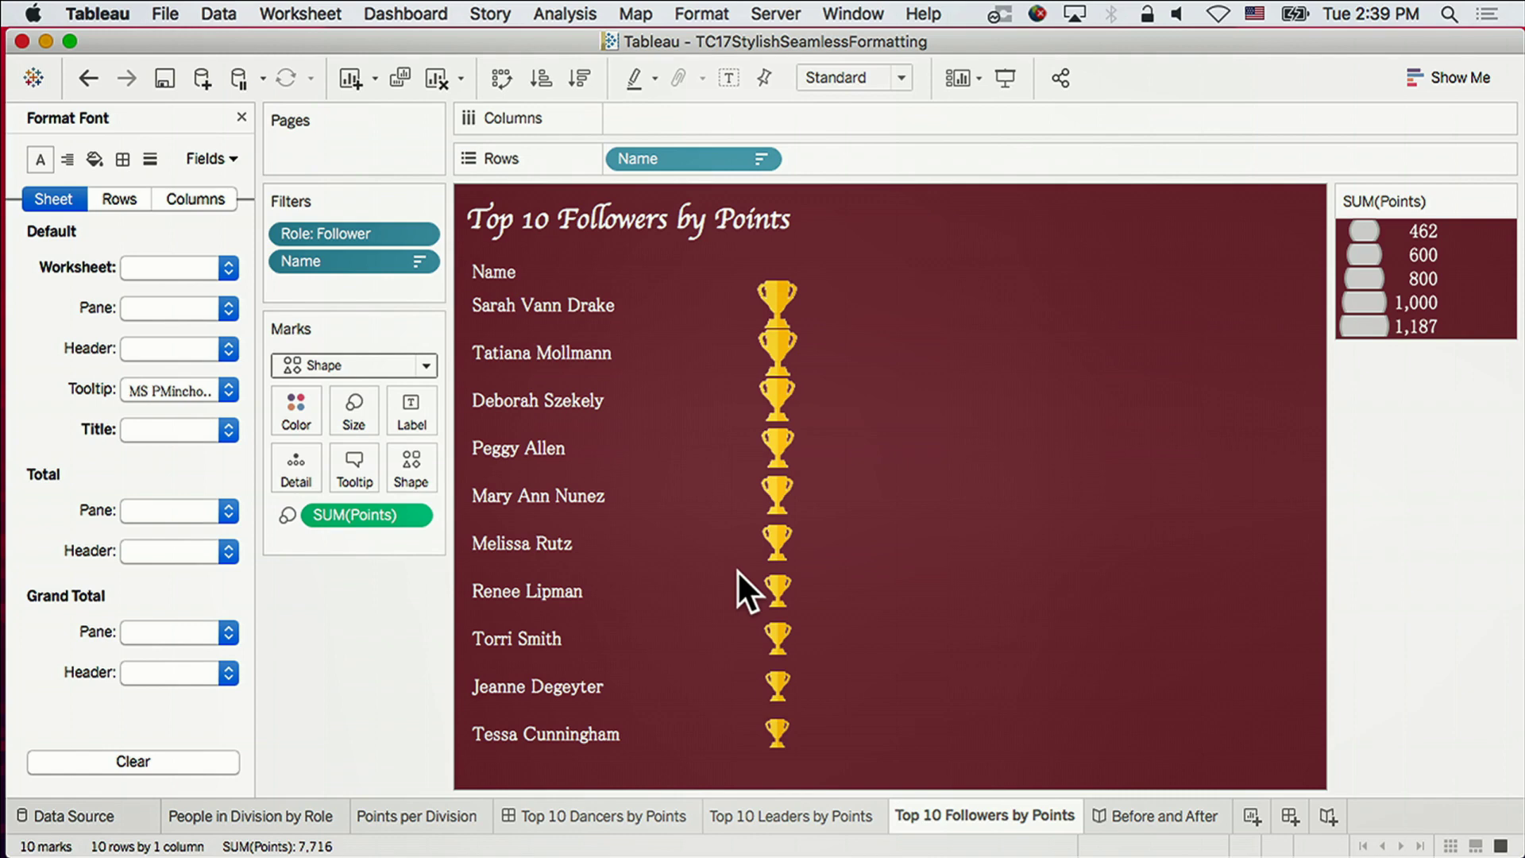
Review the restyled leaders sheet and the two trophy tables on the Top 10 Dancers by Points dashboard.
left_click(836, 814)
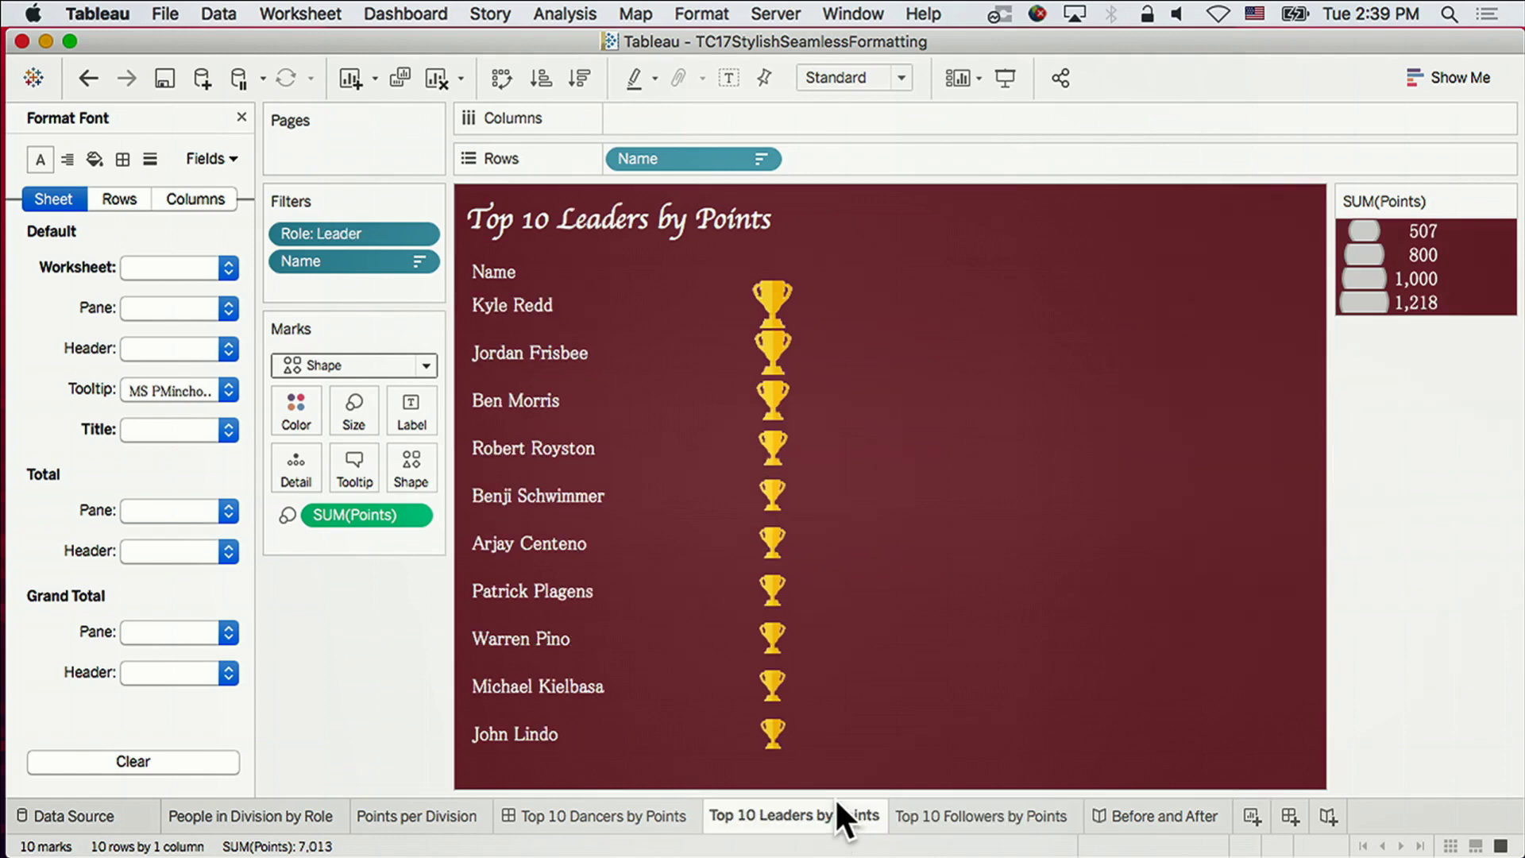
left_click(623, 816)
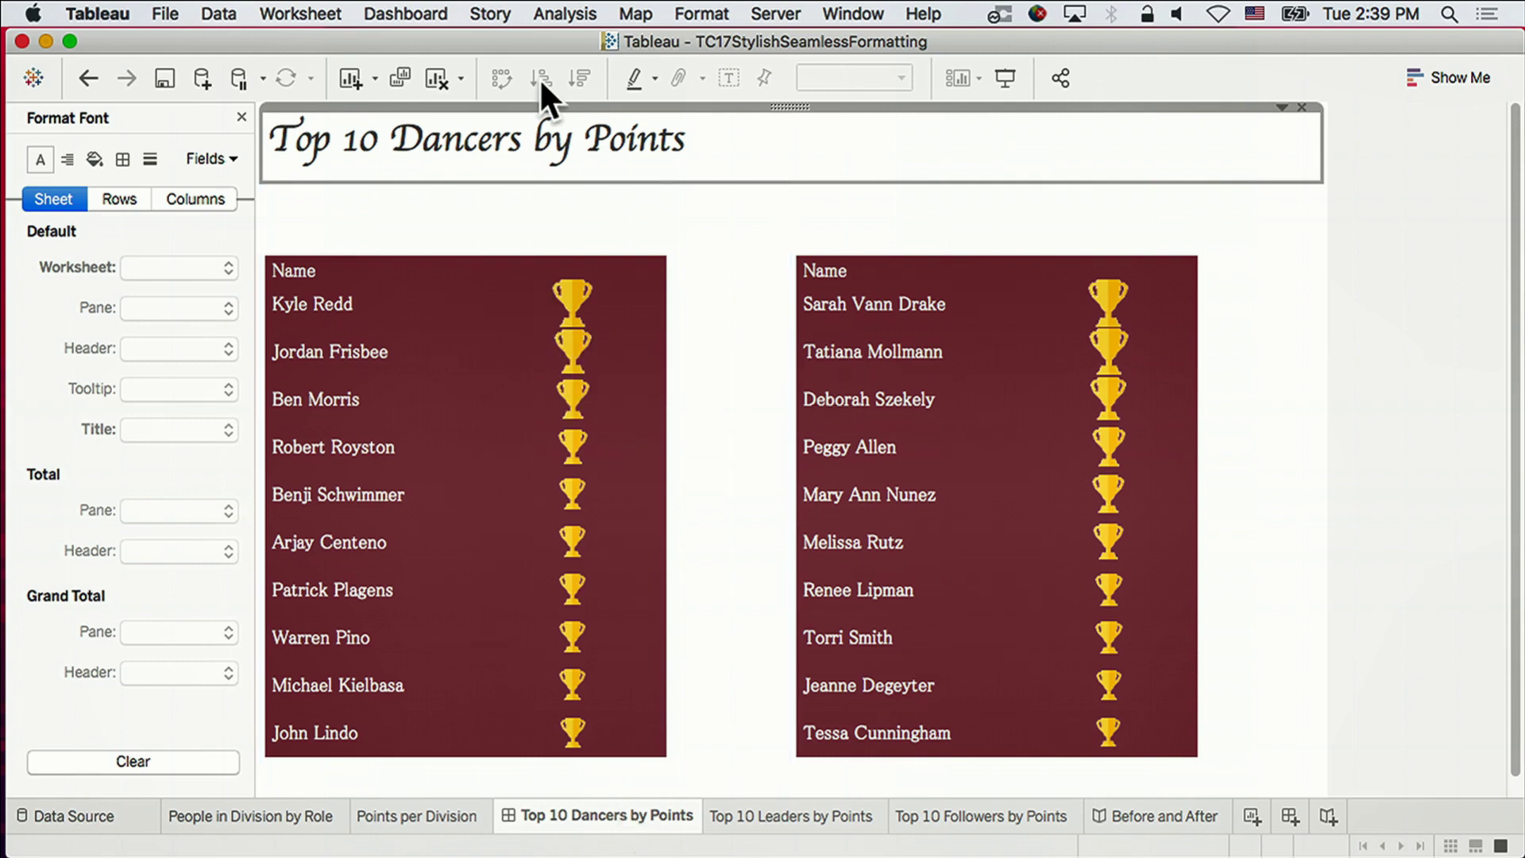
Shade the Top 10 Dancers by Points dashboard background with the dark maroon color.
left_click(702, 13)
left_click(715, 42)
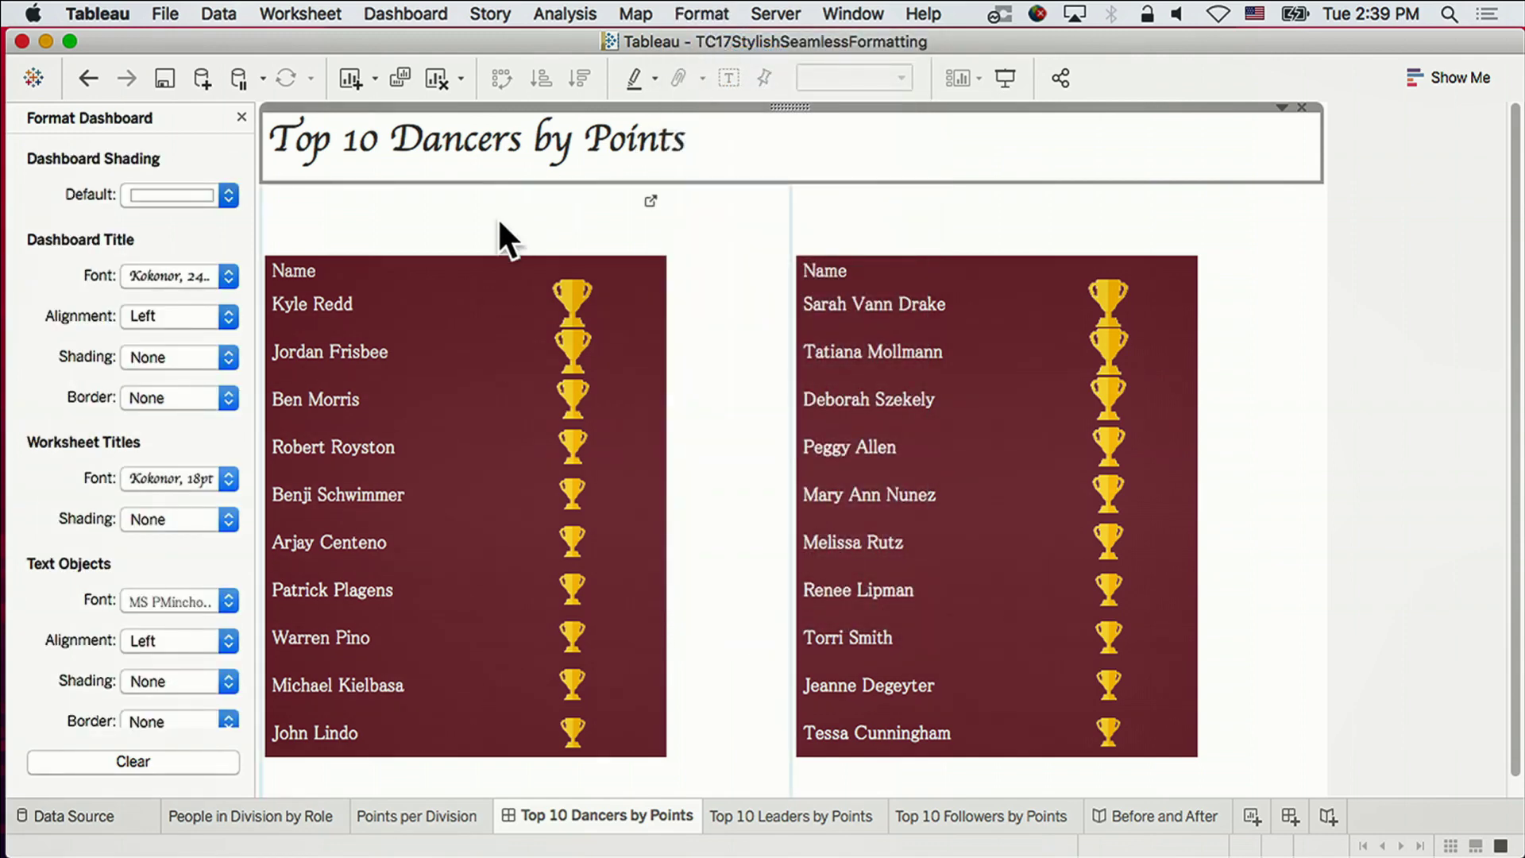
left_click(196, 194)
left_click(136, 378)
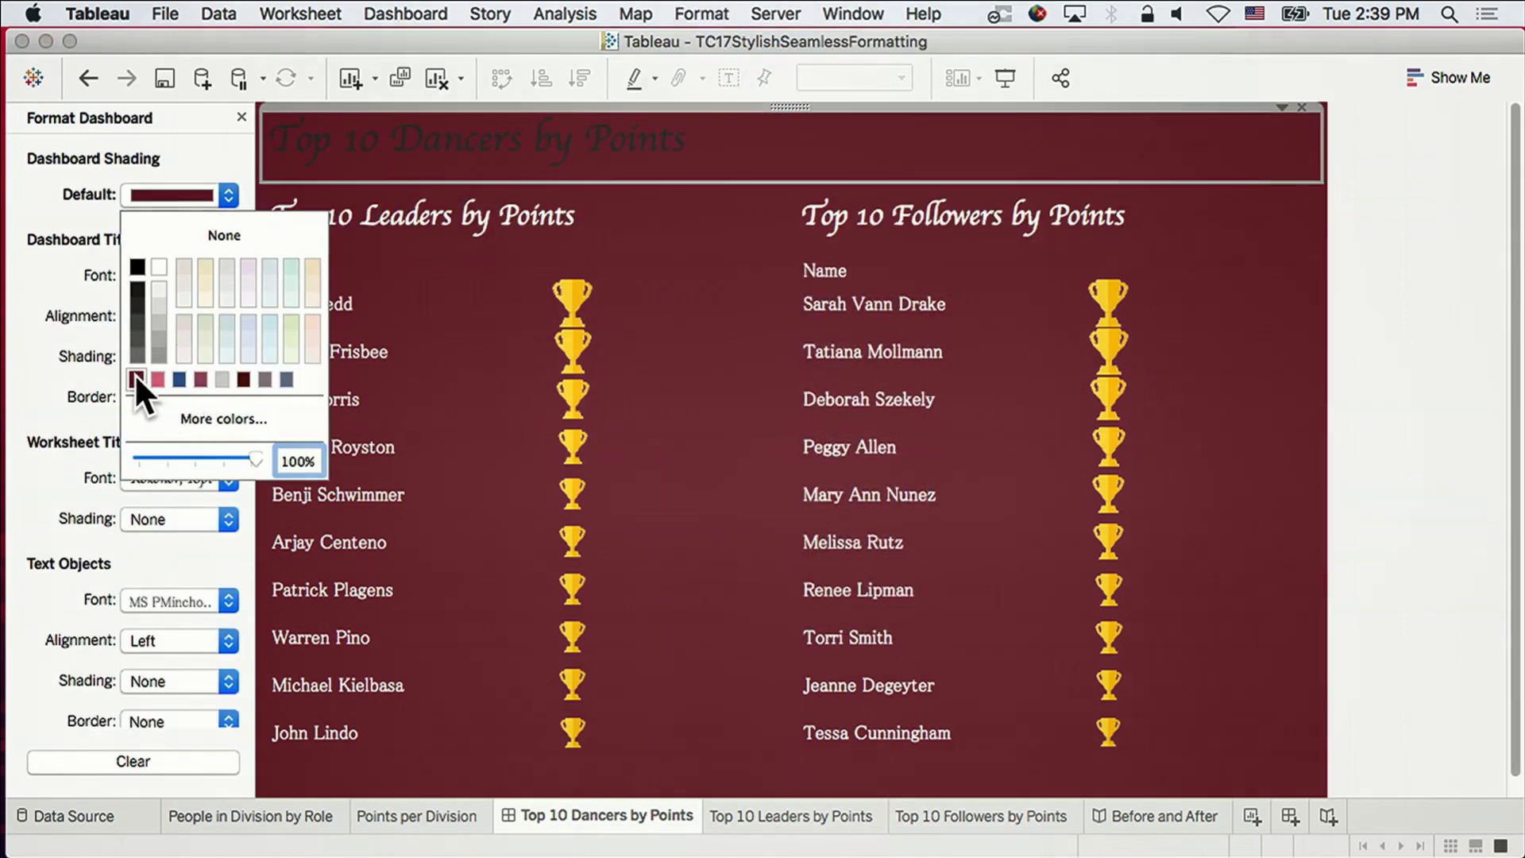
left_click(40, 248)
Set the dashboard title's font color to white and its alignment to Center.
left_click(228, 277)
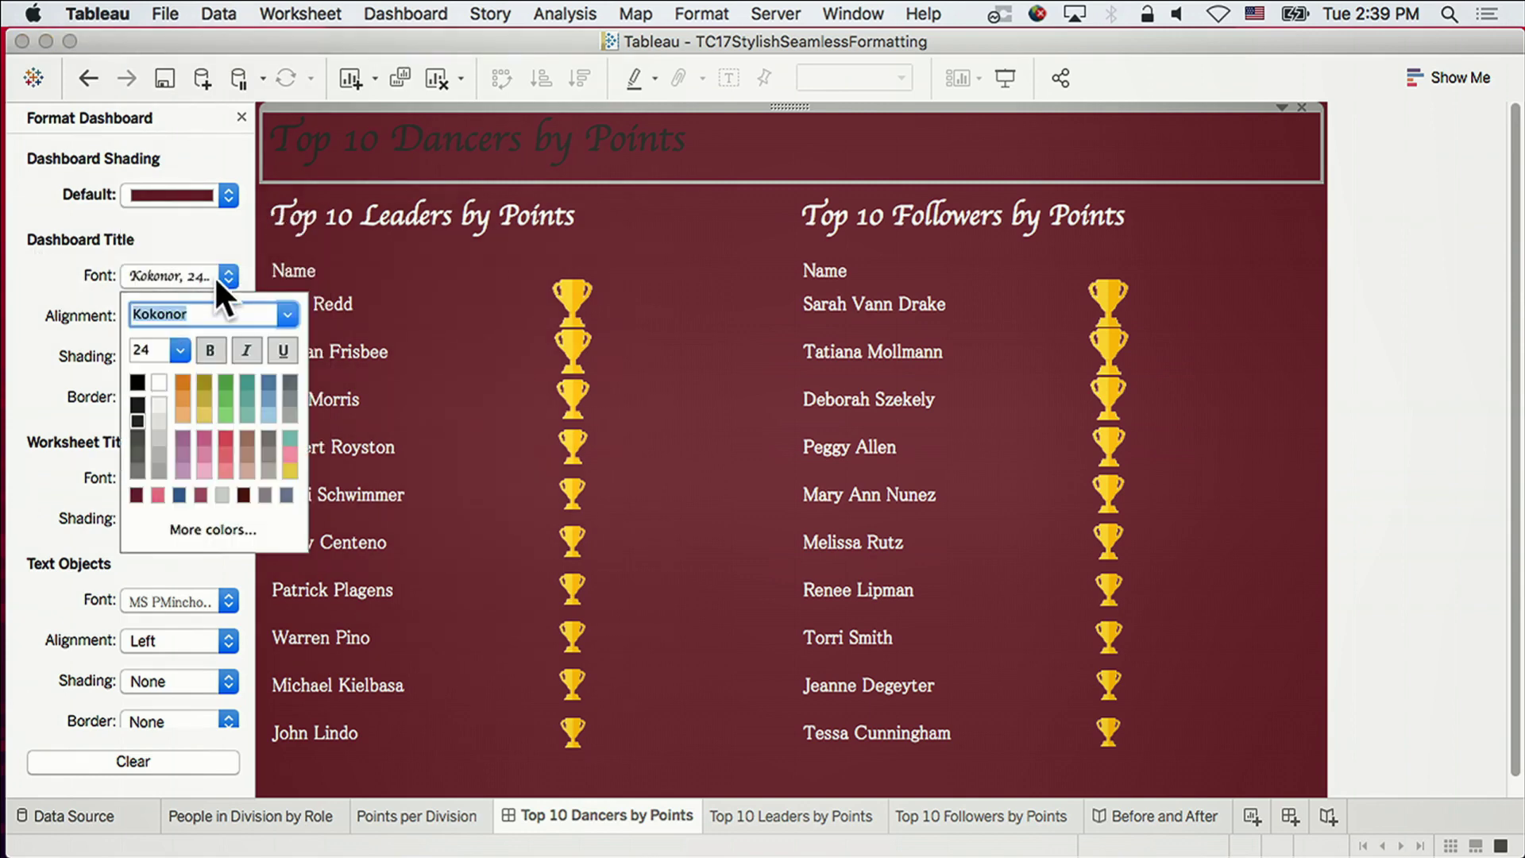
left_click(158, 376)
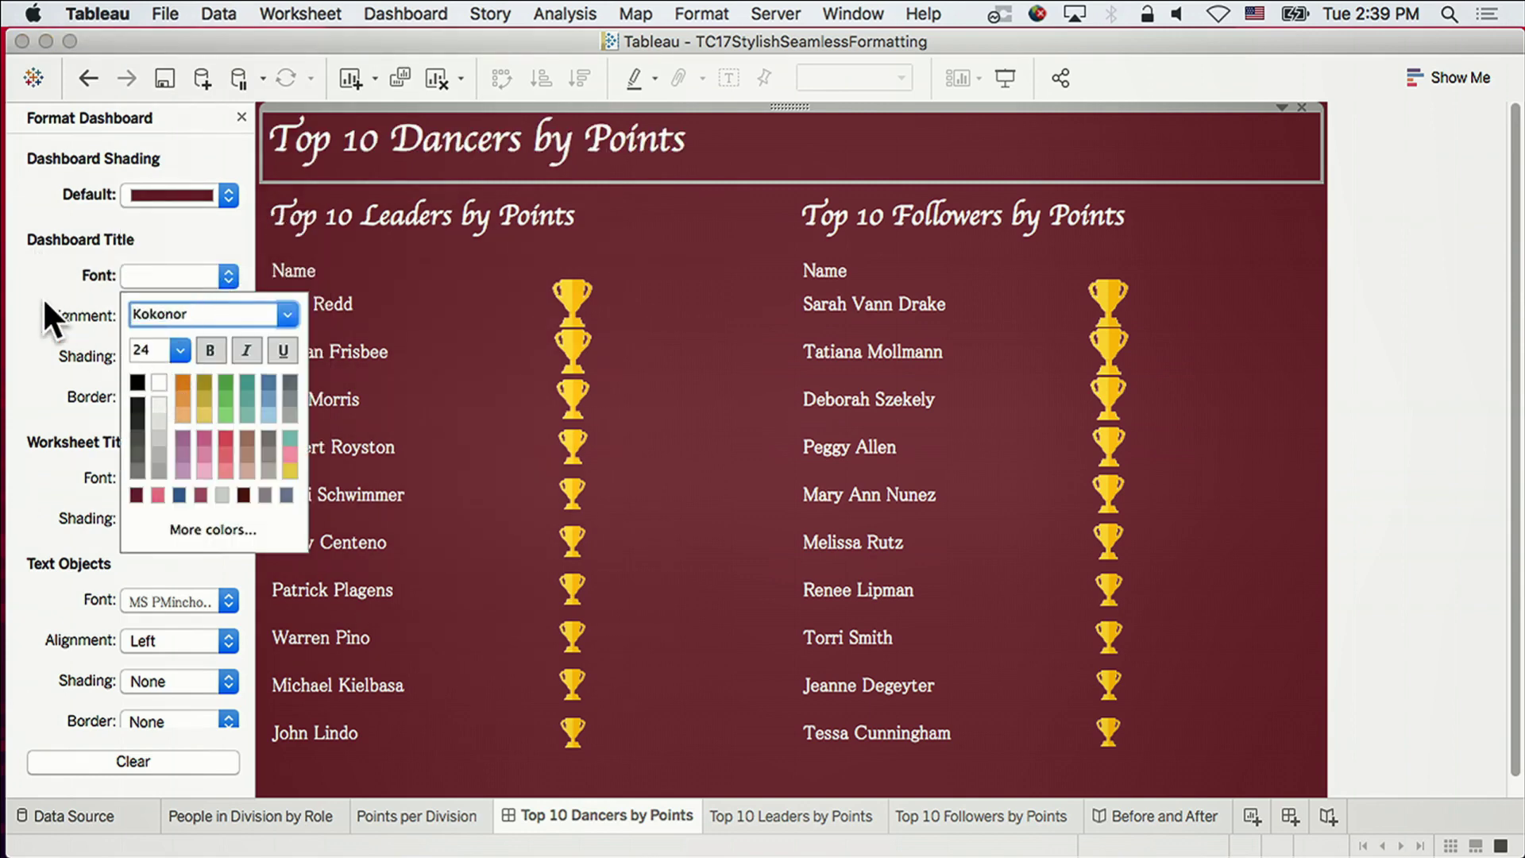
left_click(28, 262)
left_click(222, 316)
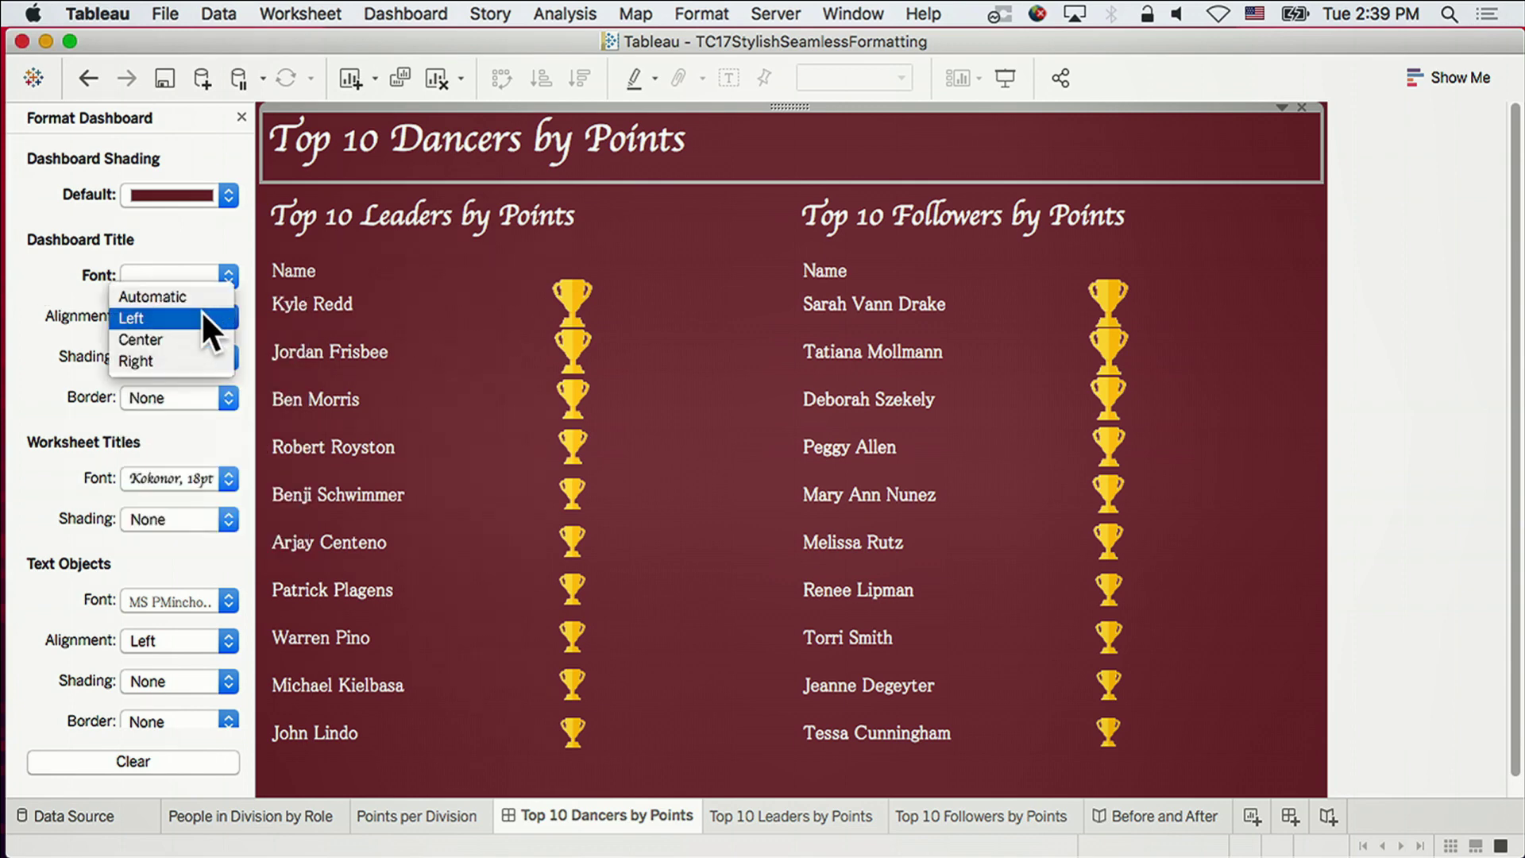
left_click(196, 341)
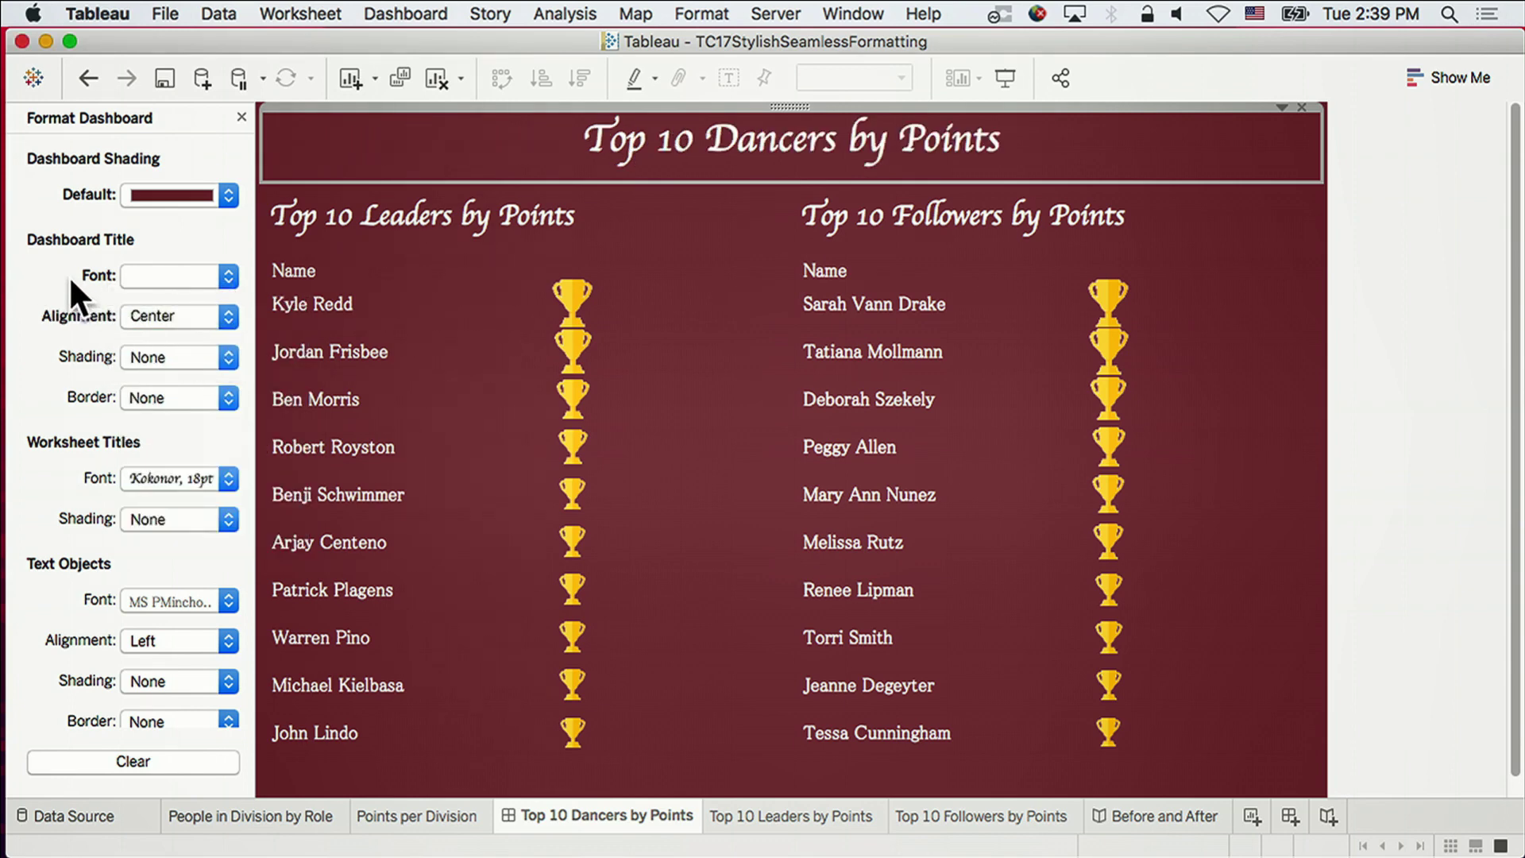
left_click(1390, 260)
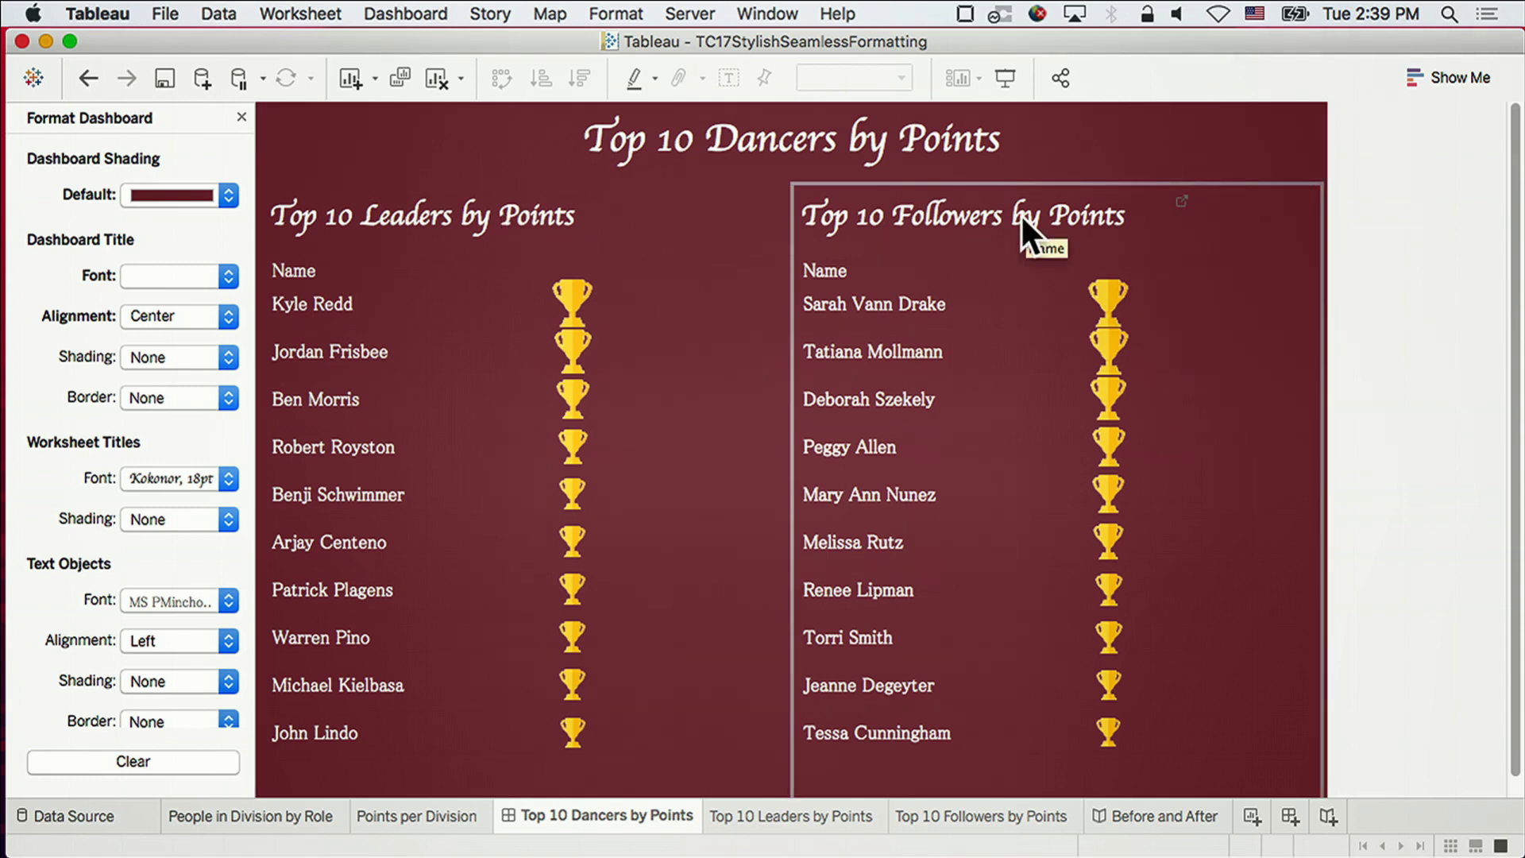
Hide the worksheet titles of both the leaders and followers tables on the dashboard, and leave dashboard formatting.
right_click(512, 205)
left_click(579, 268)
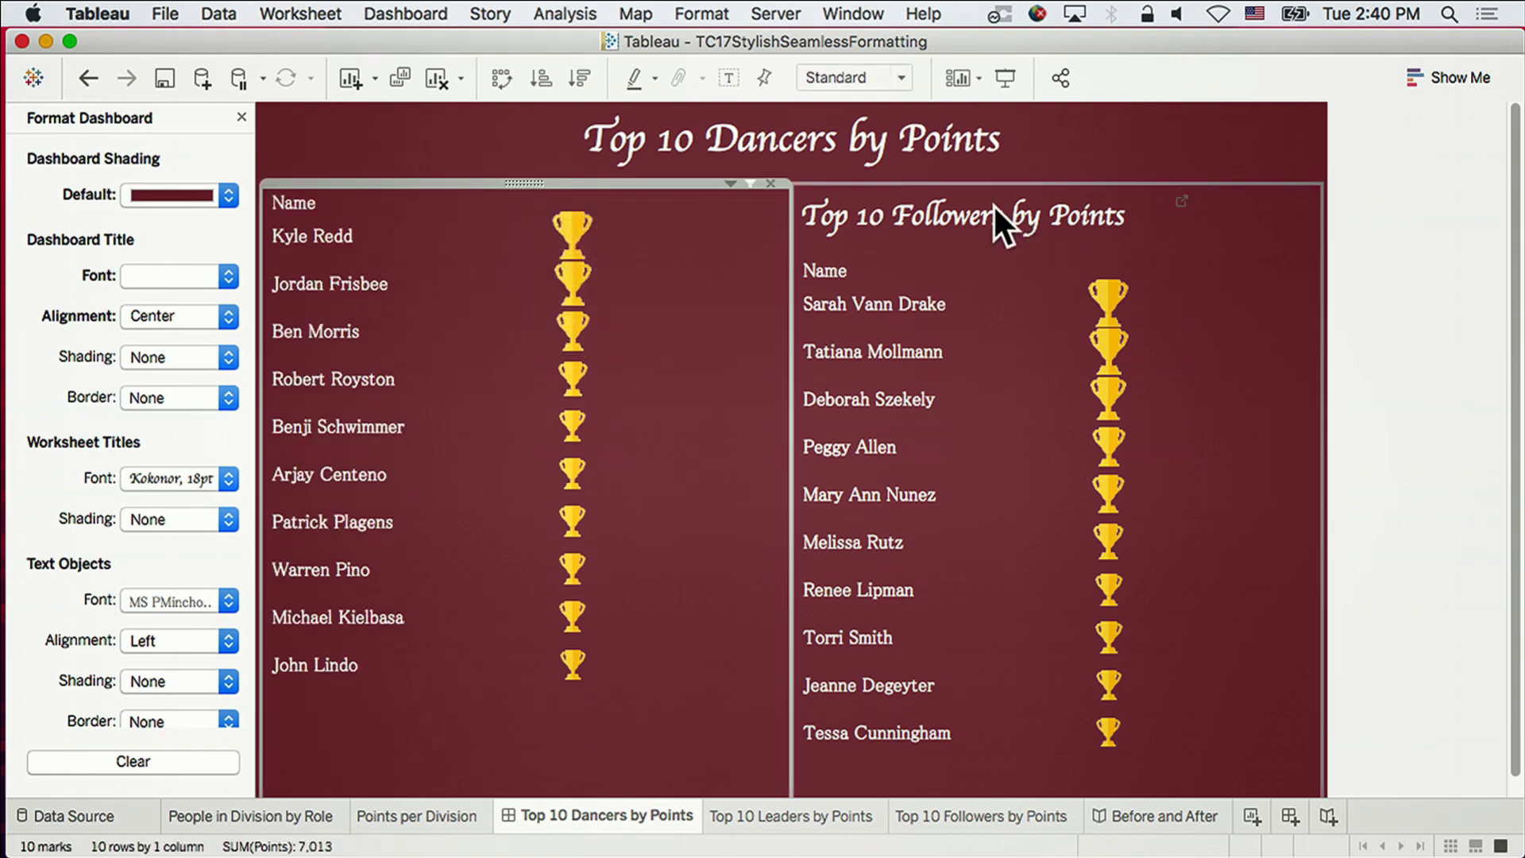
right_click(994, 204)
left_click(1052, 267)
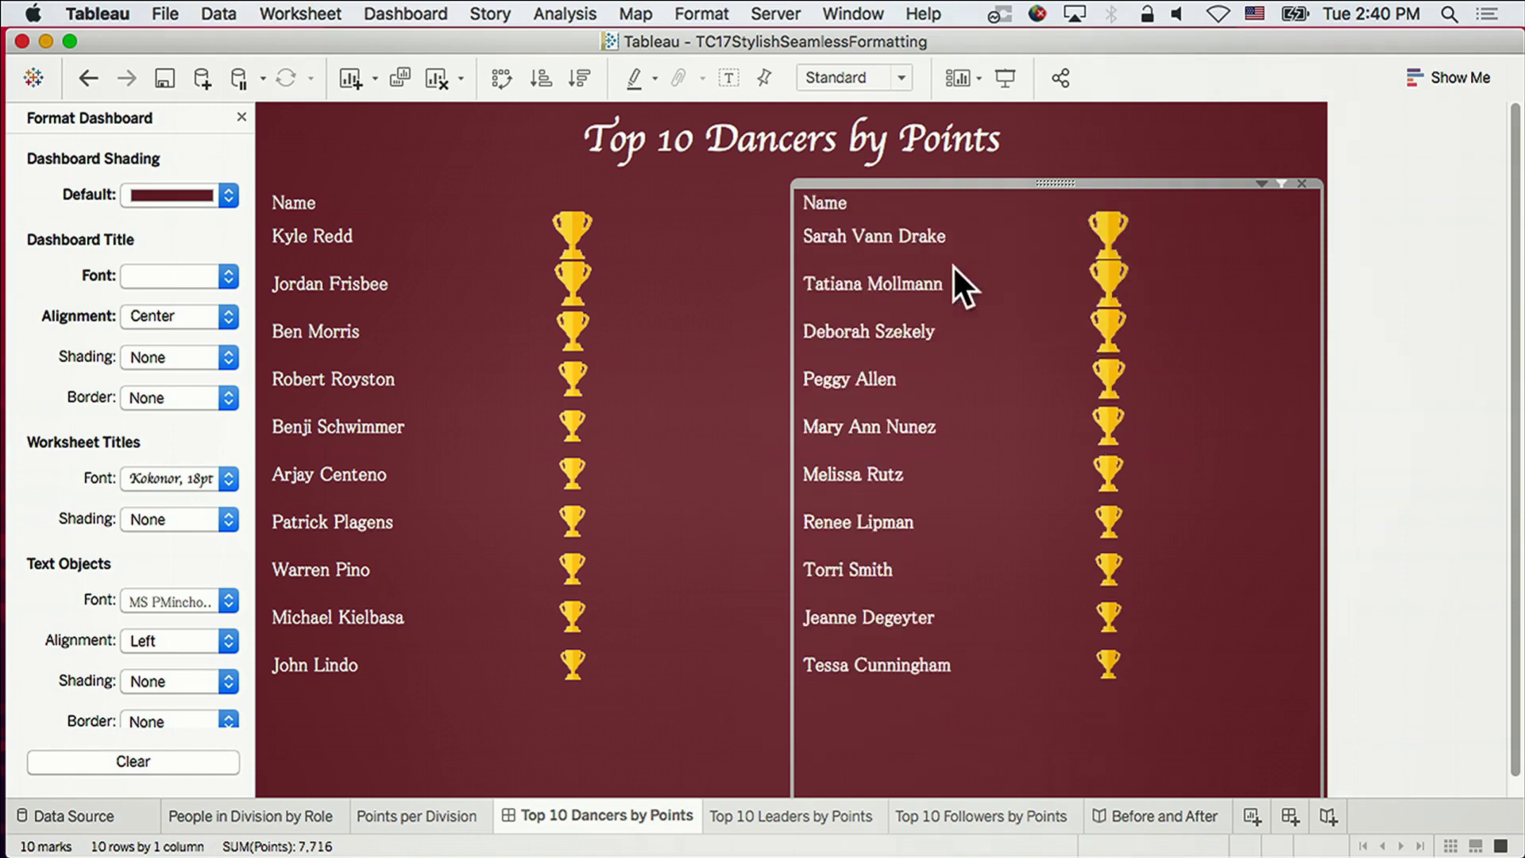
left_click(242, 116)
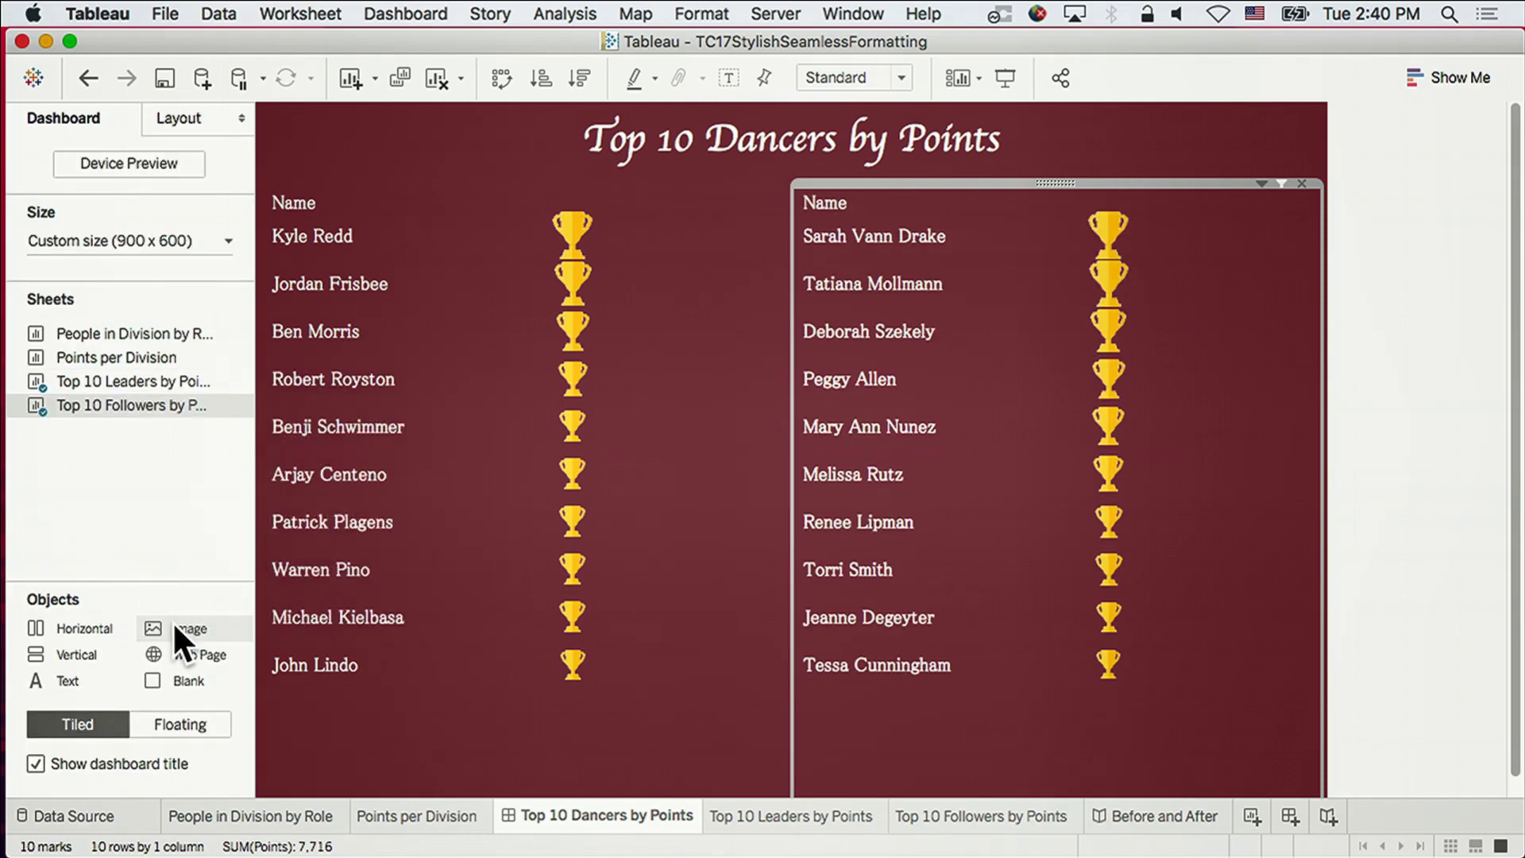
Insert the LeaderDanceShoe.png image as a tiled object above the leaders table.
left_click_drag(173, 621, 459, 208)
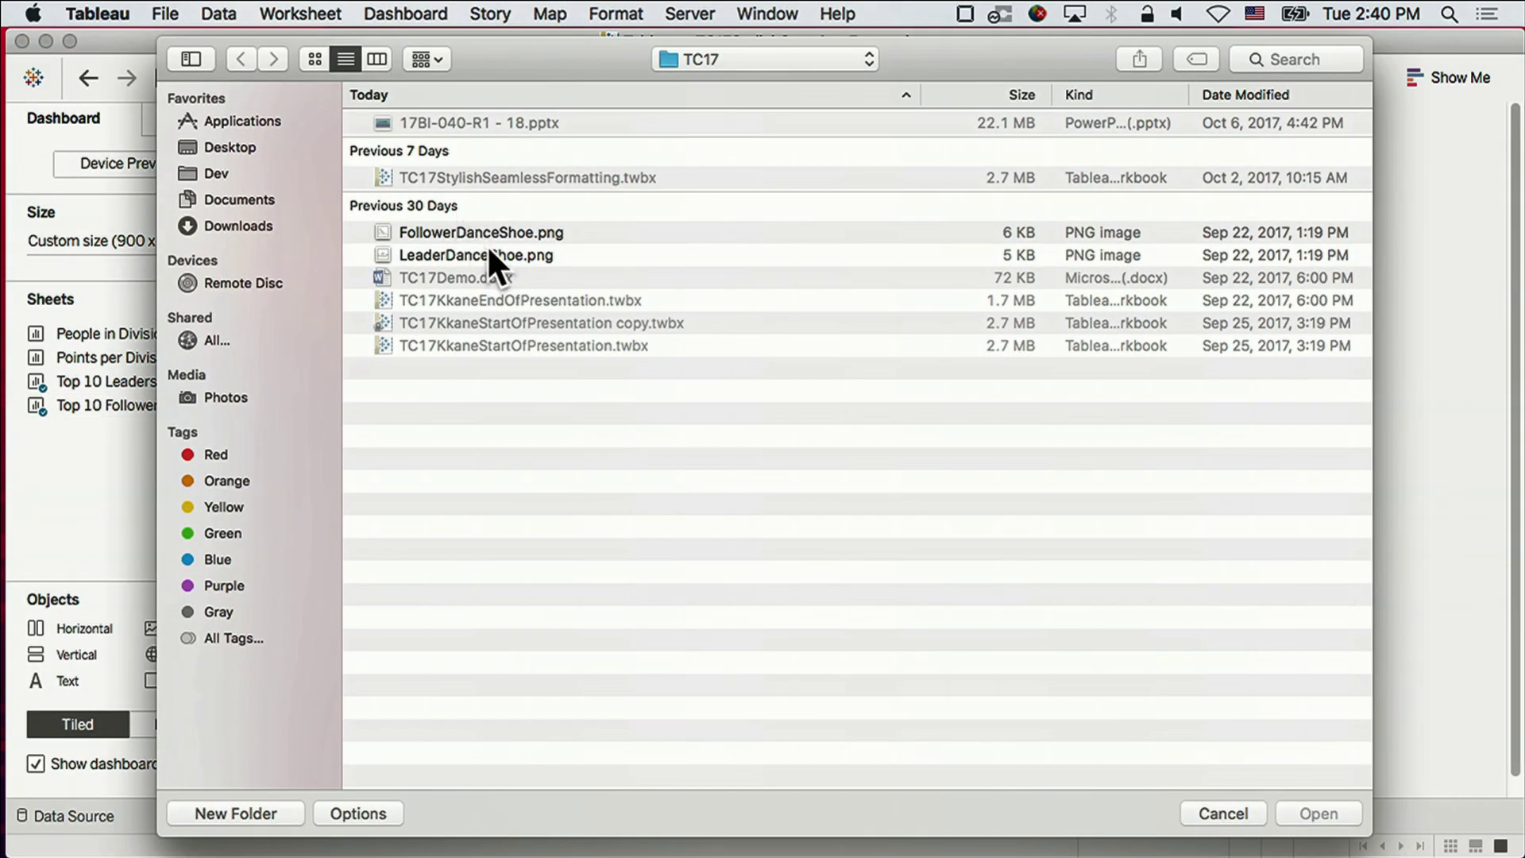
left_click(488, 246)
left_click(1325, 811)
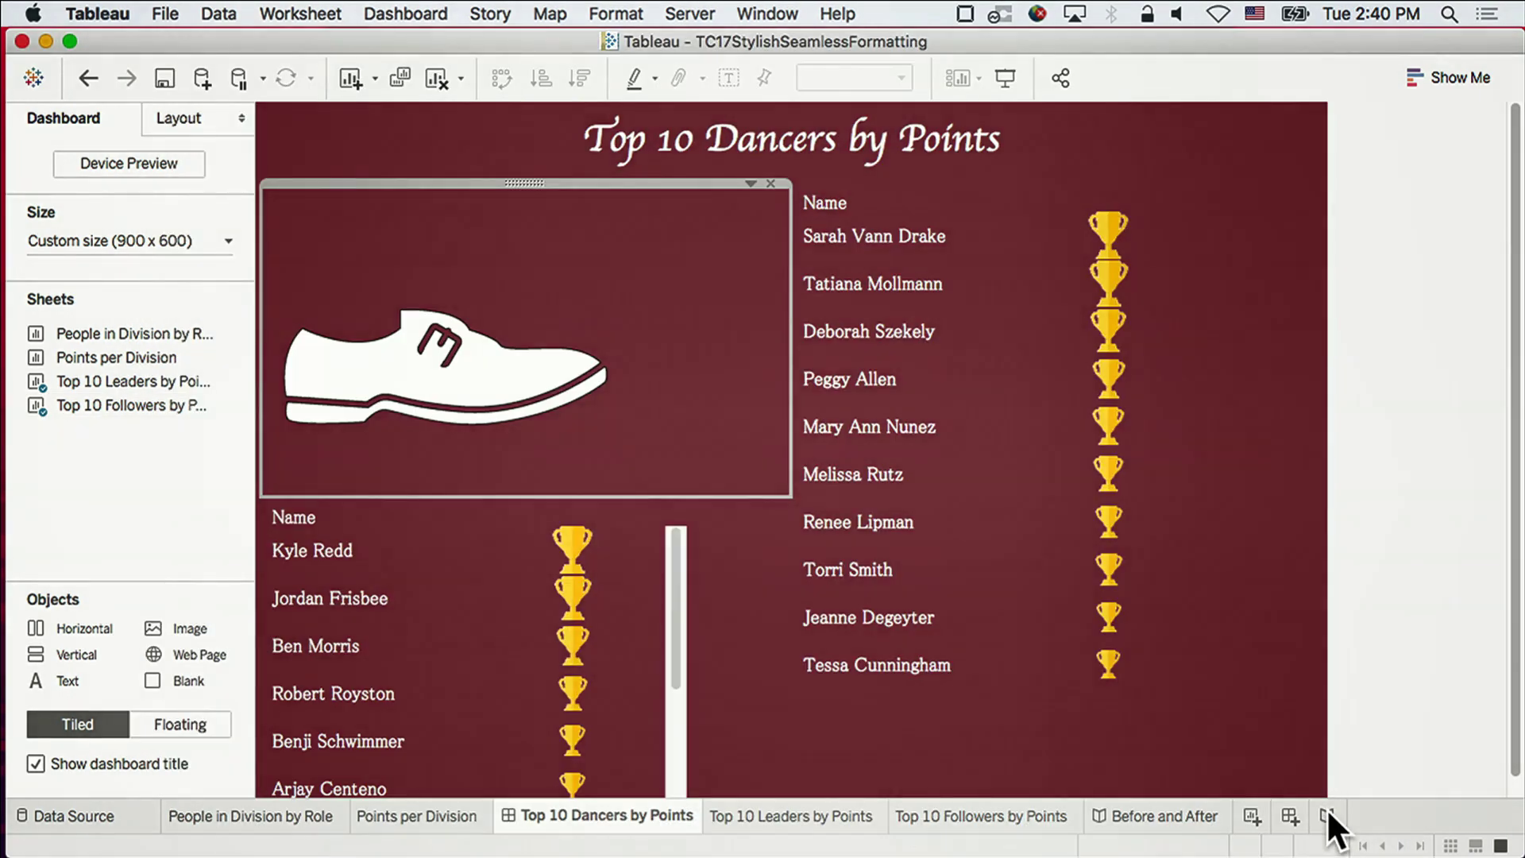
Fit and center the leader shoe image, and shrink its container to a shallow strip so the whole leaders table shows.
right_click(622, 380)
left_click(561, 412)
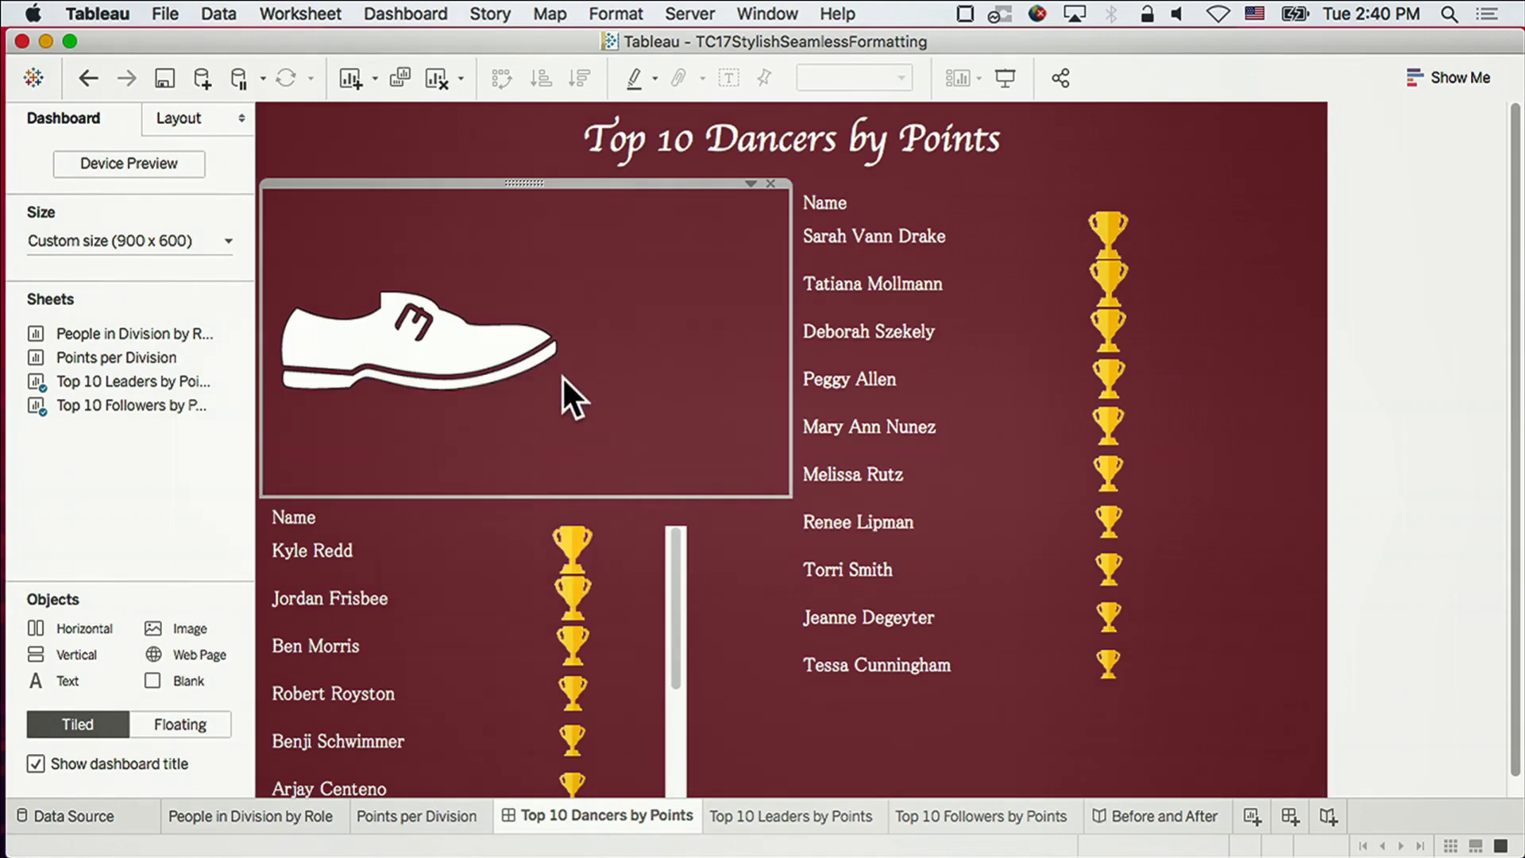
right_click(561, 368)
left_click(499, 429)
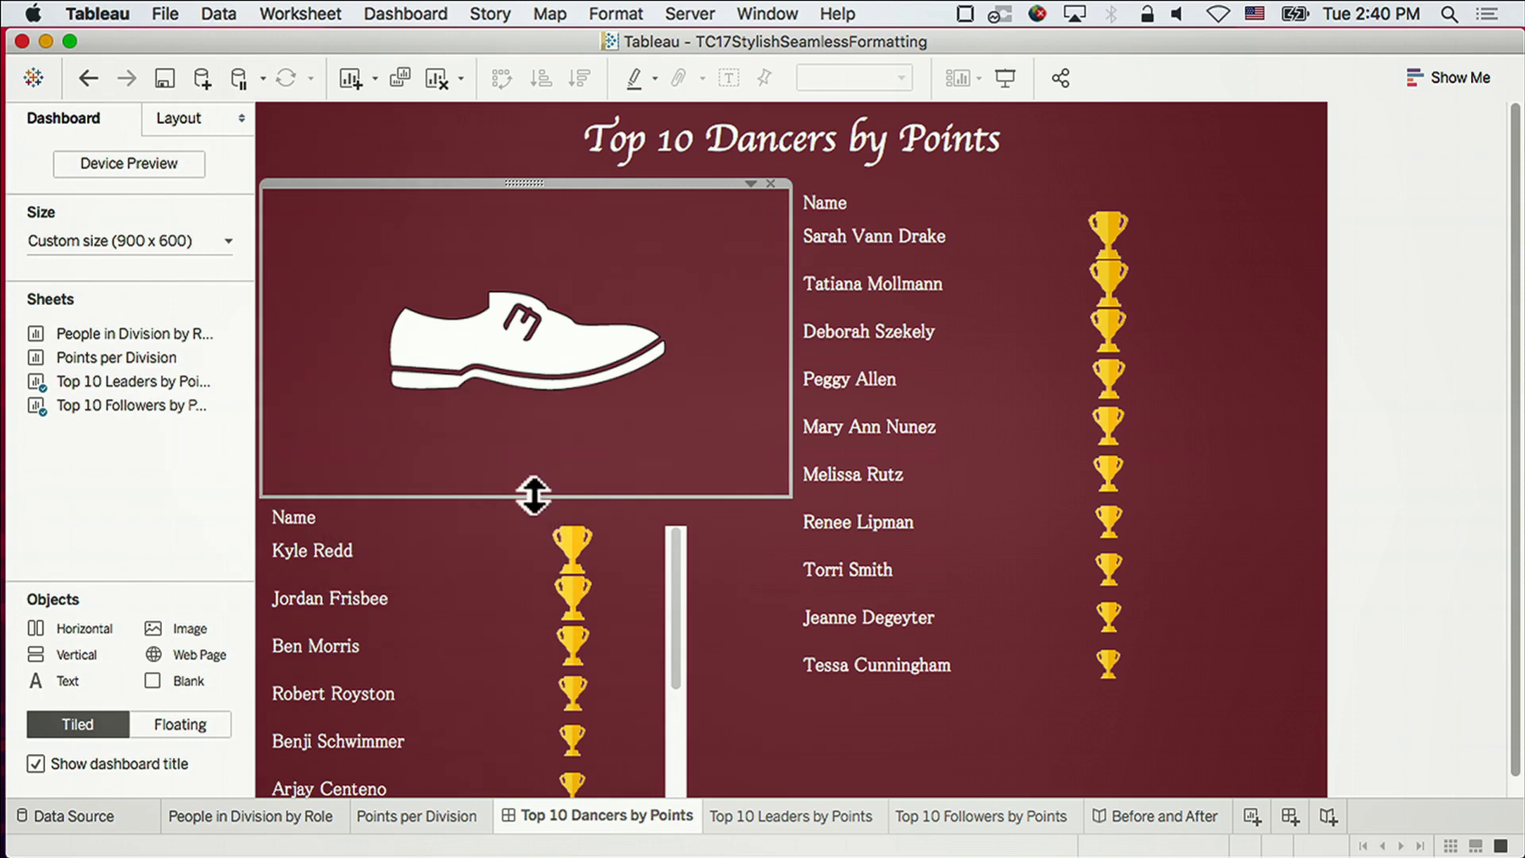
left_click_drag(534, 493, 541, 281)
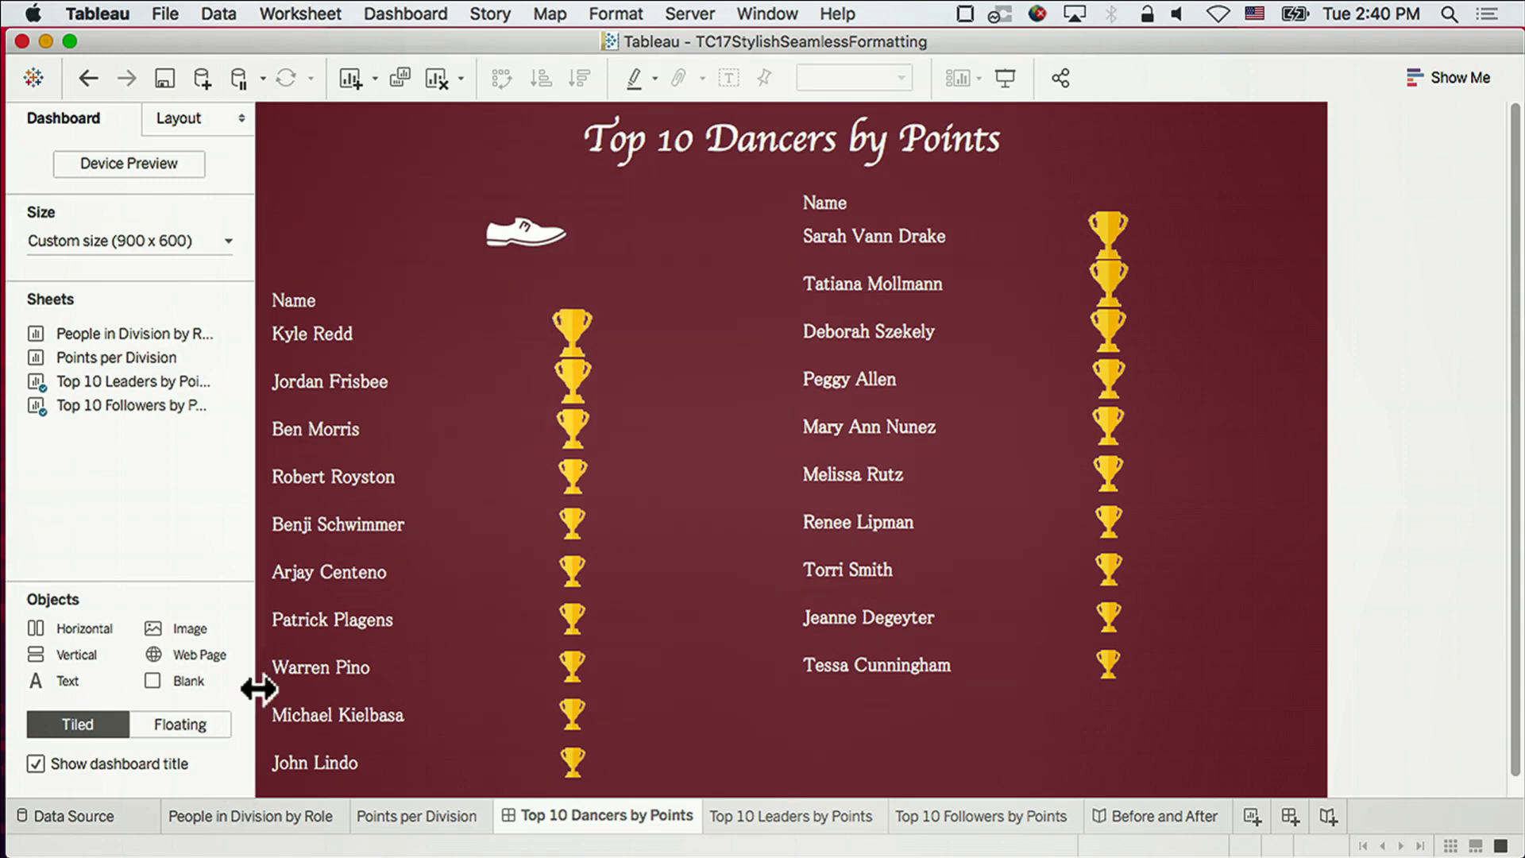
Insert the FollowerDanceShoe.png image above the followers table and reduce its height to match the leader shoe strip.
mouse_move(176, 626)
left_mouse_down()
mouse_move(977, 289)
mouse_move(1073, 235)
mouse_move(1066, 218)
left_mouse_up()
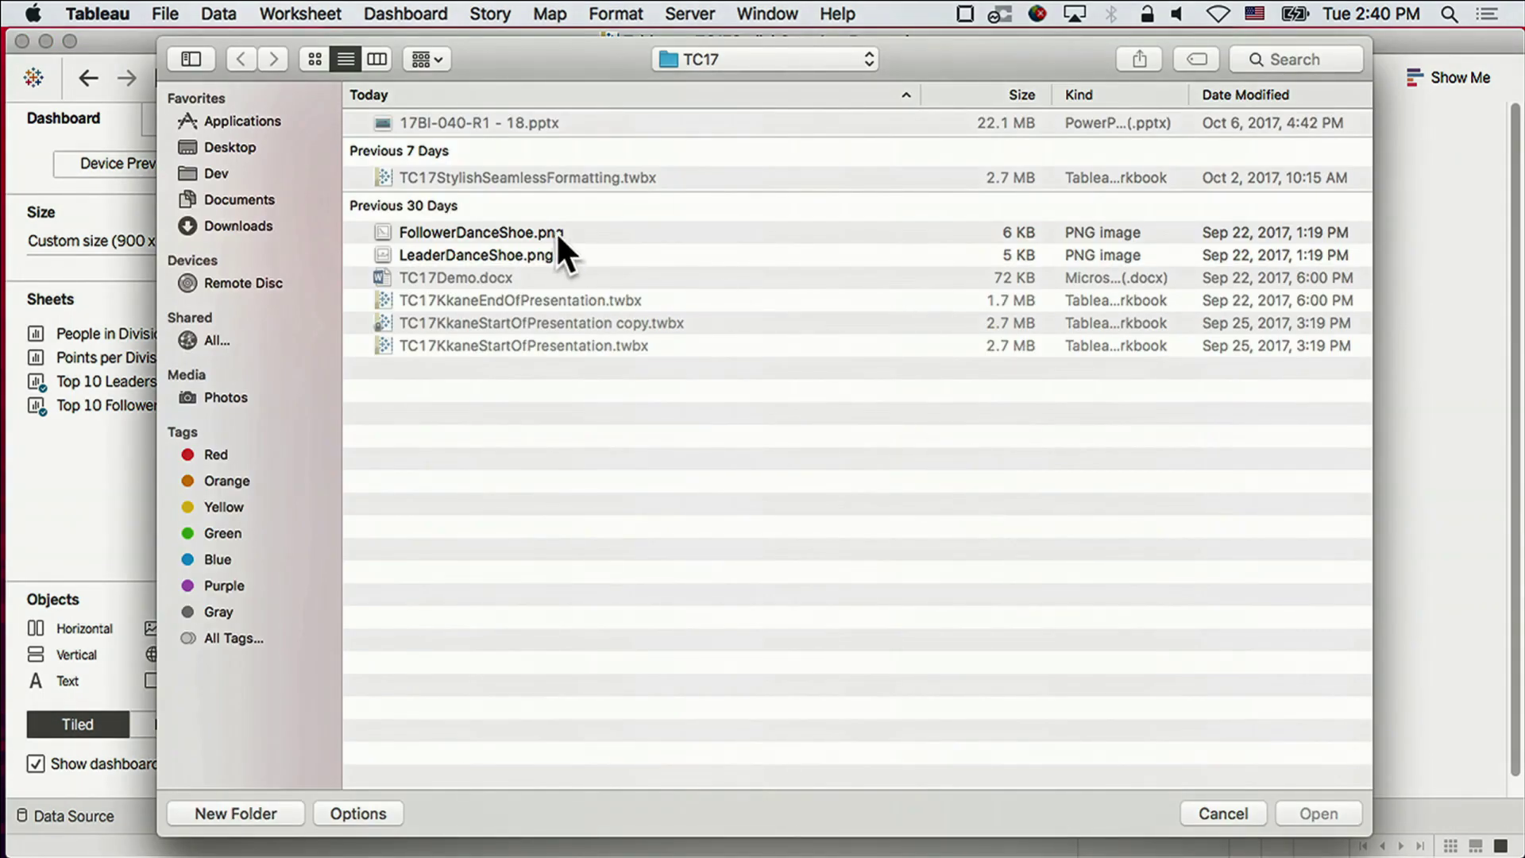
left_click(527, 232)
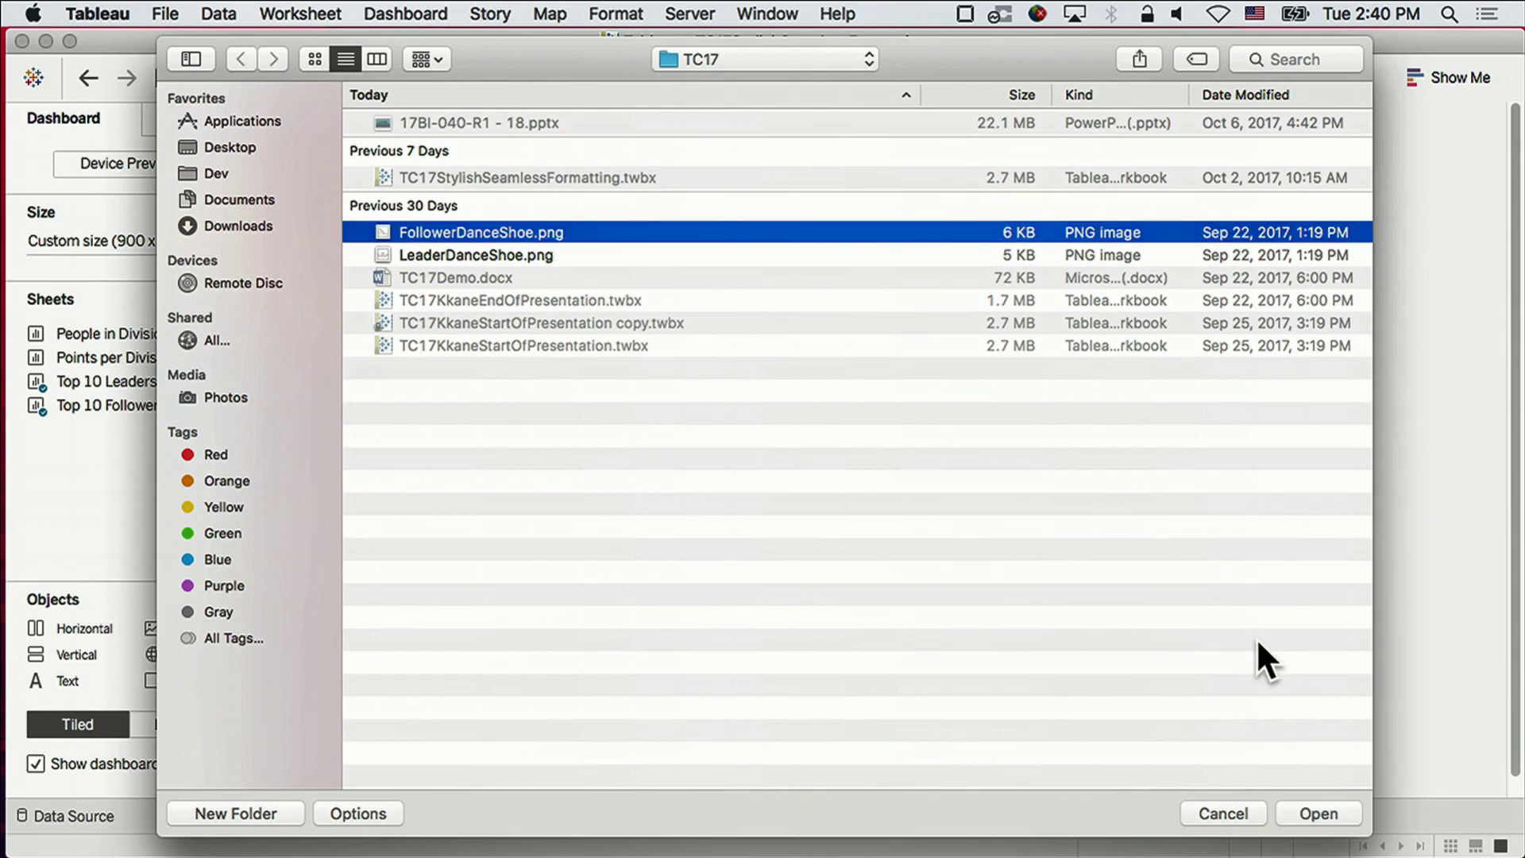
left_click(1305, 797)
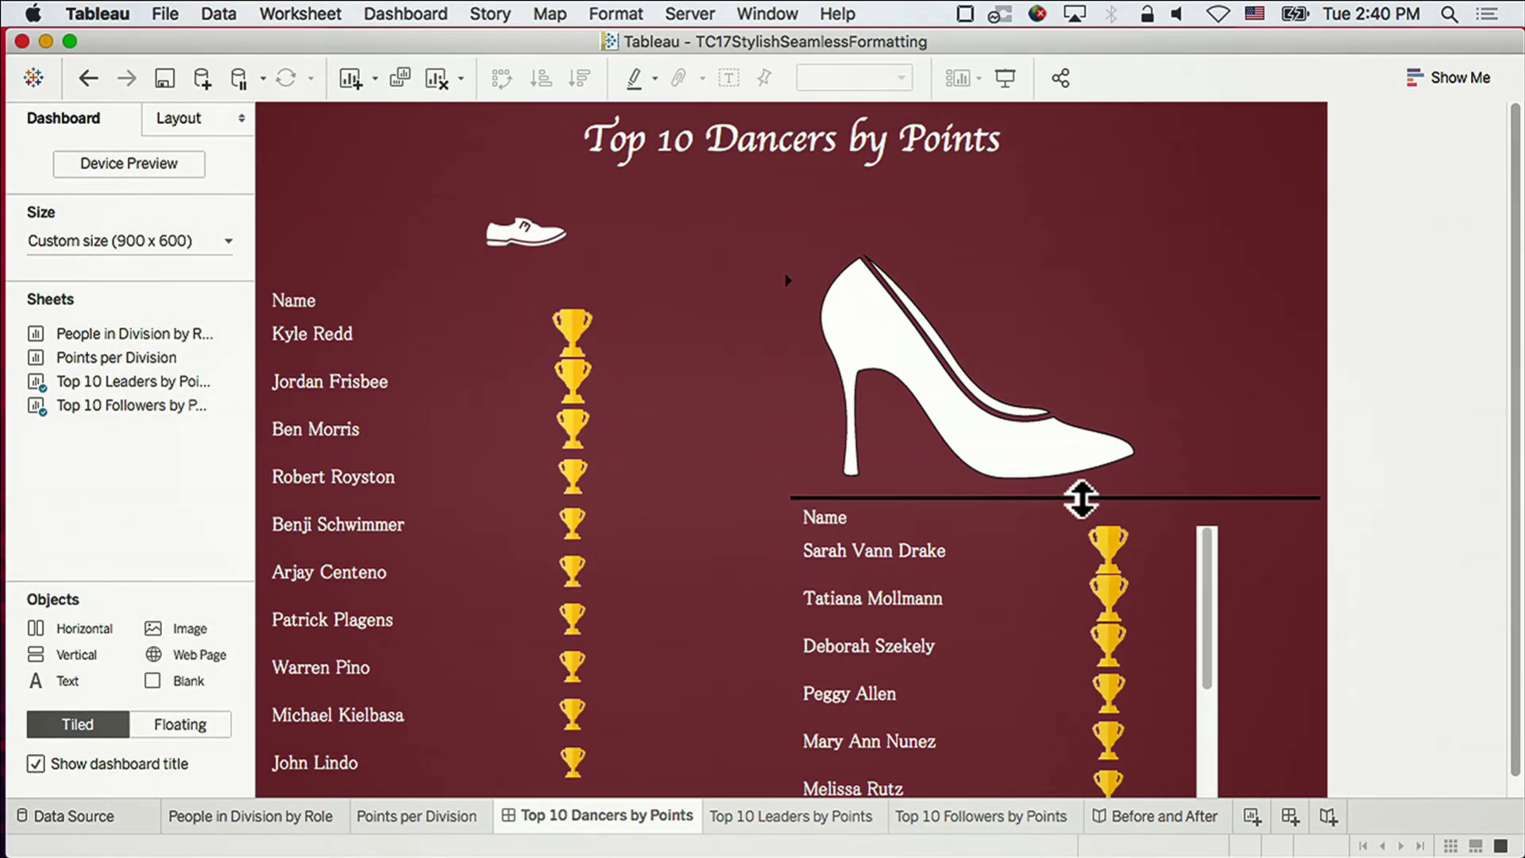
left_click_drag(1081, 499, 1086, 272)
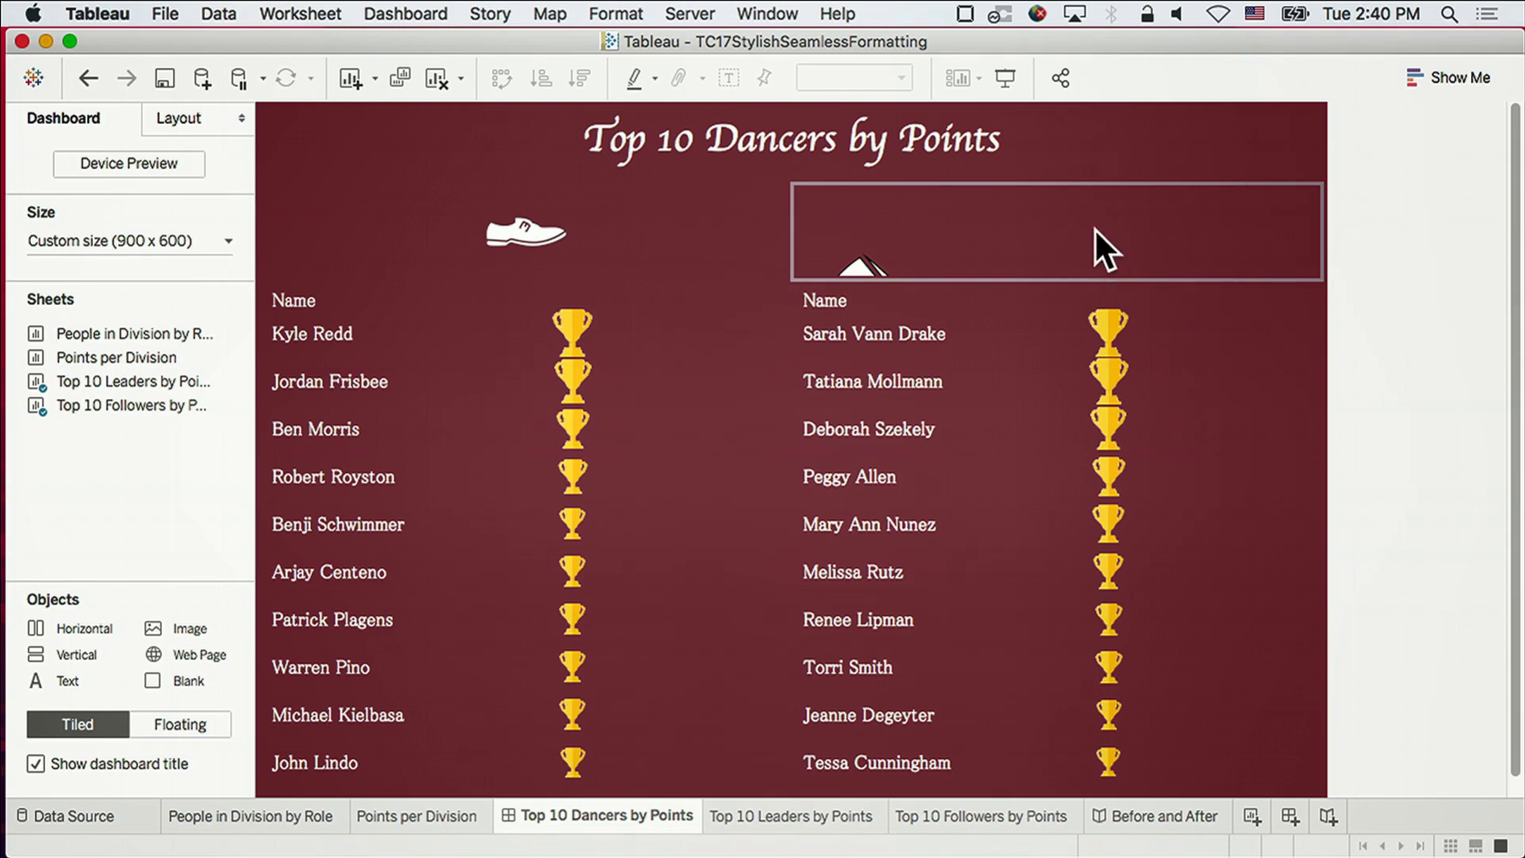
Fit and center the follower shoe image within its container.
right_click(1095, 230)
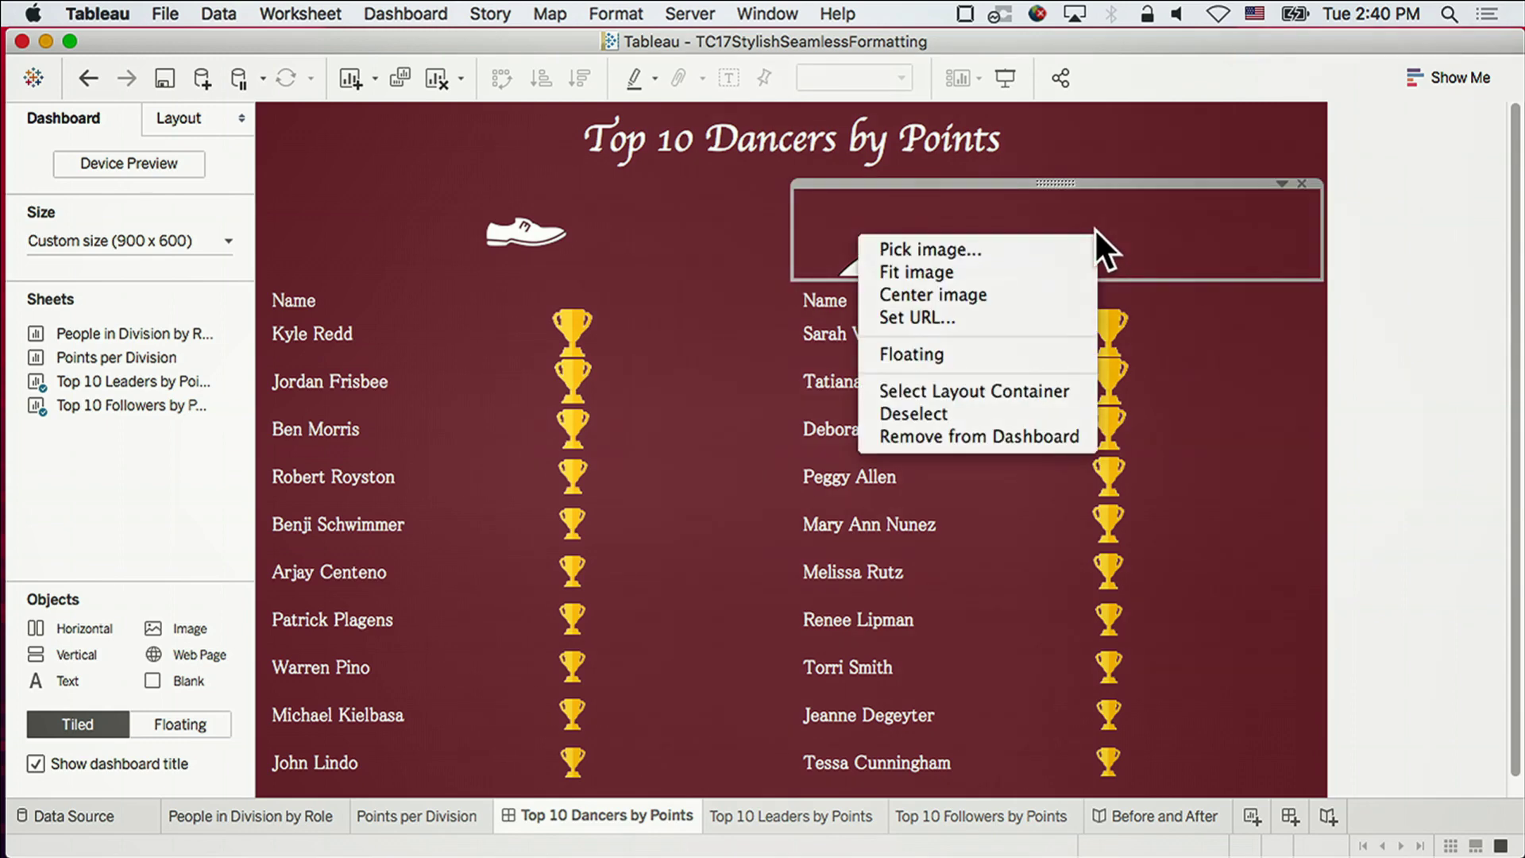
left_click(1017, 270)
right_click(995, 240)
left_click(923, 301)
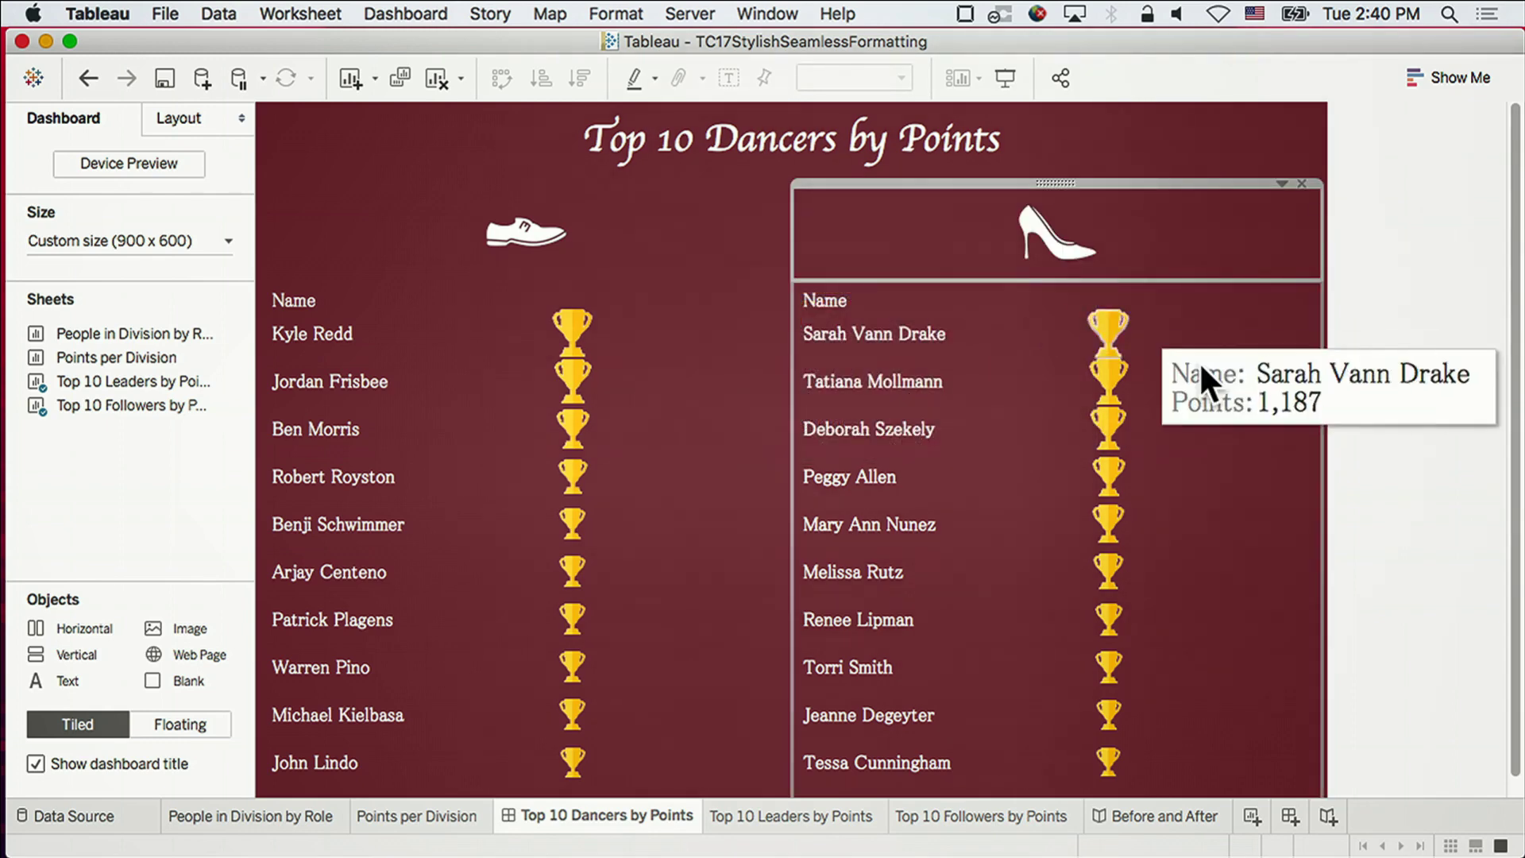
left_click(1398, 483)
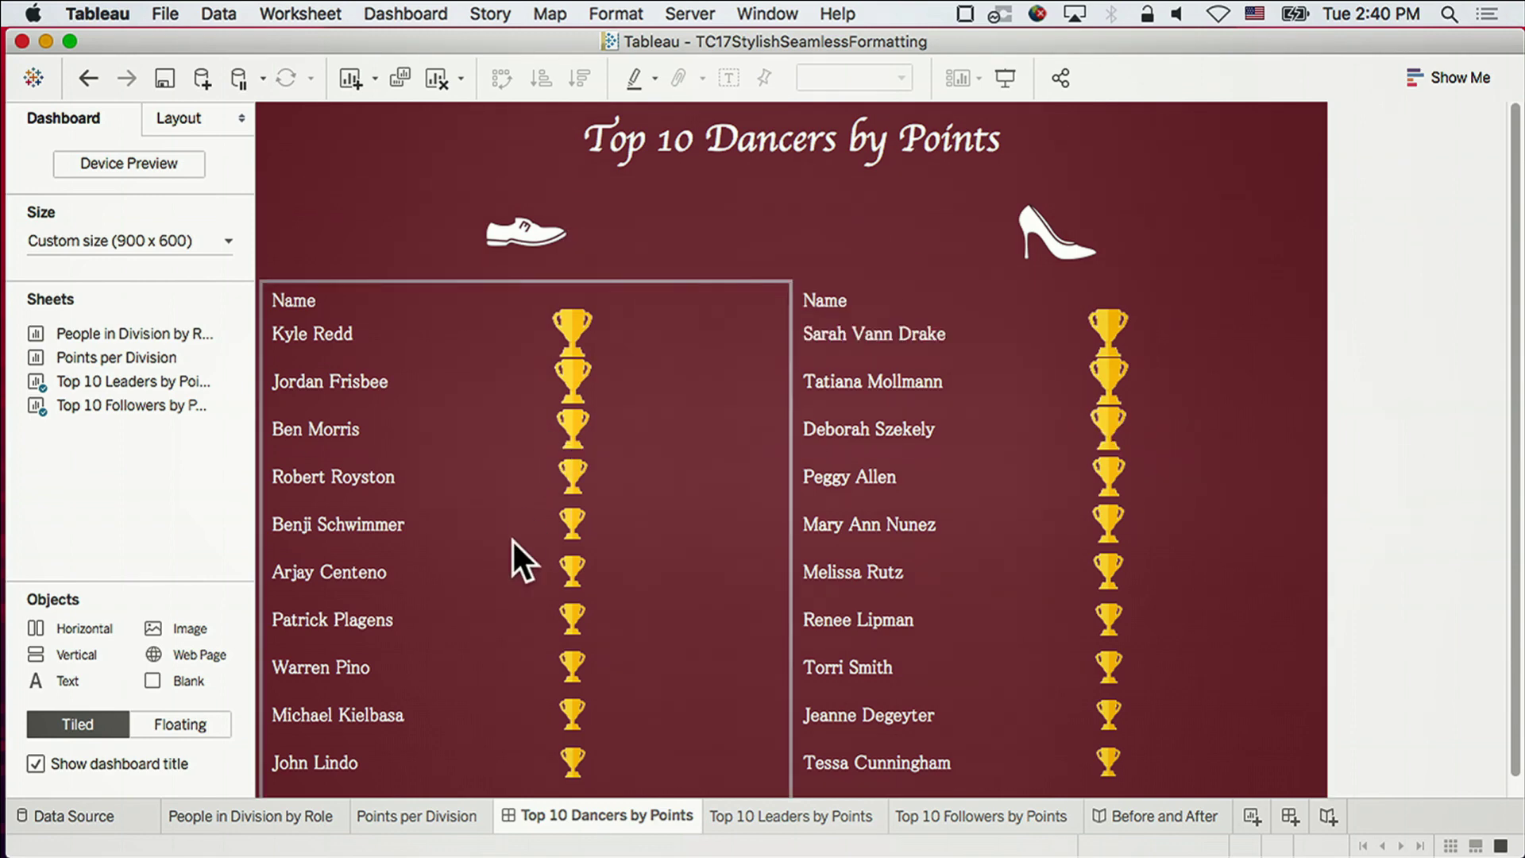
Add a narrow blank object to the right of each shoe image to shift the shoes over their tables.
left_click_drag(789, 153, 717, 222)
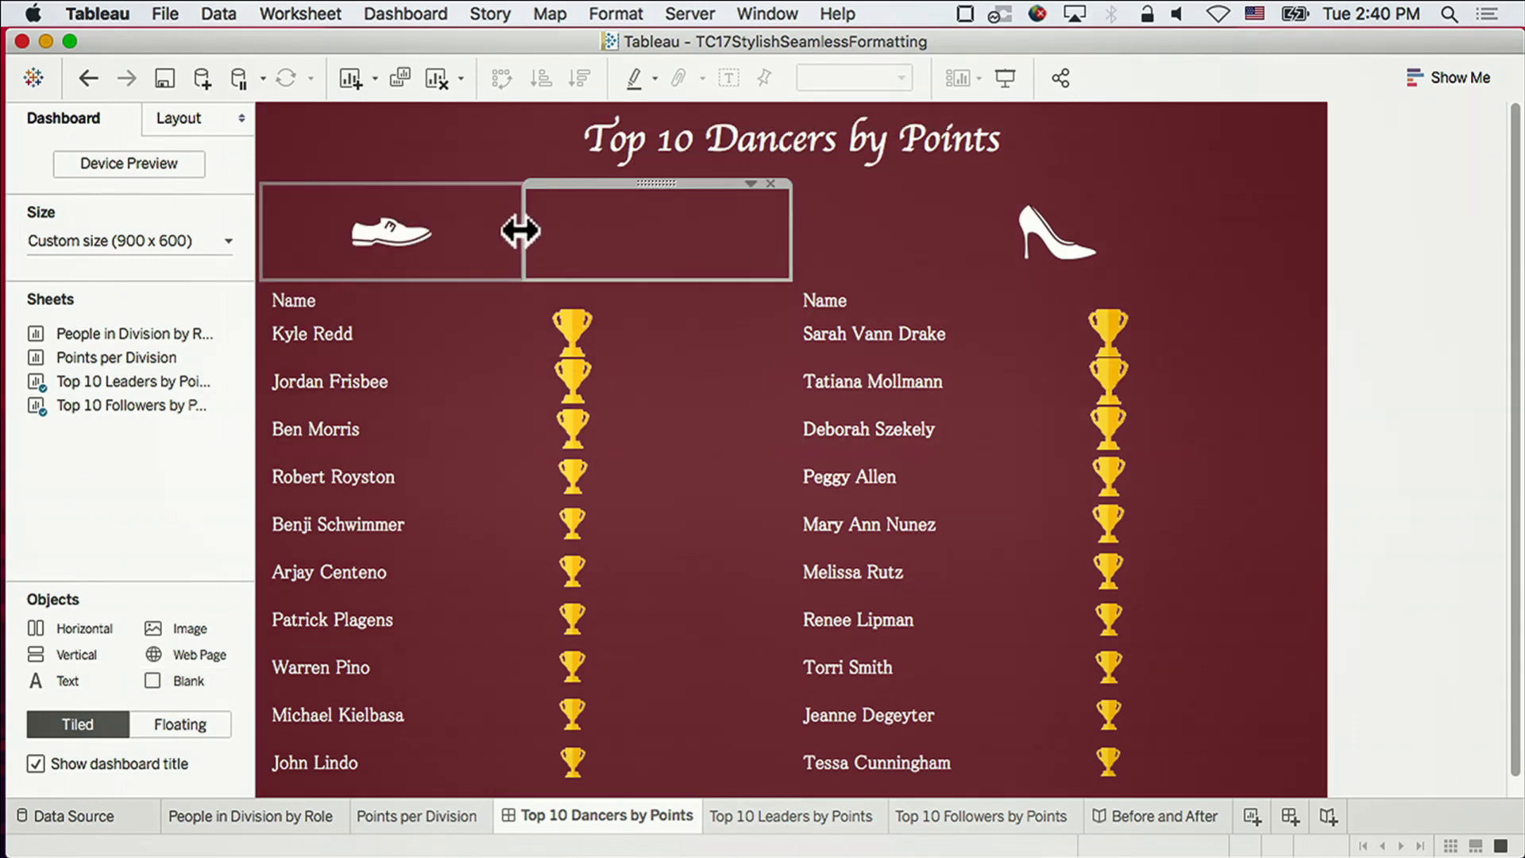
left_click_drag(528, 228, 630, 231)
left_click_drag(156, 677, 1145, 235)
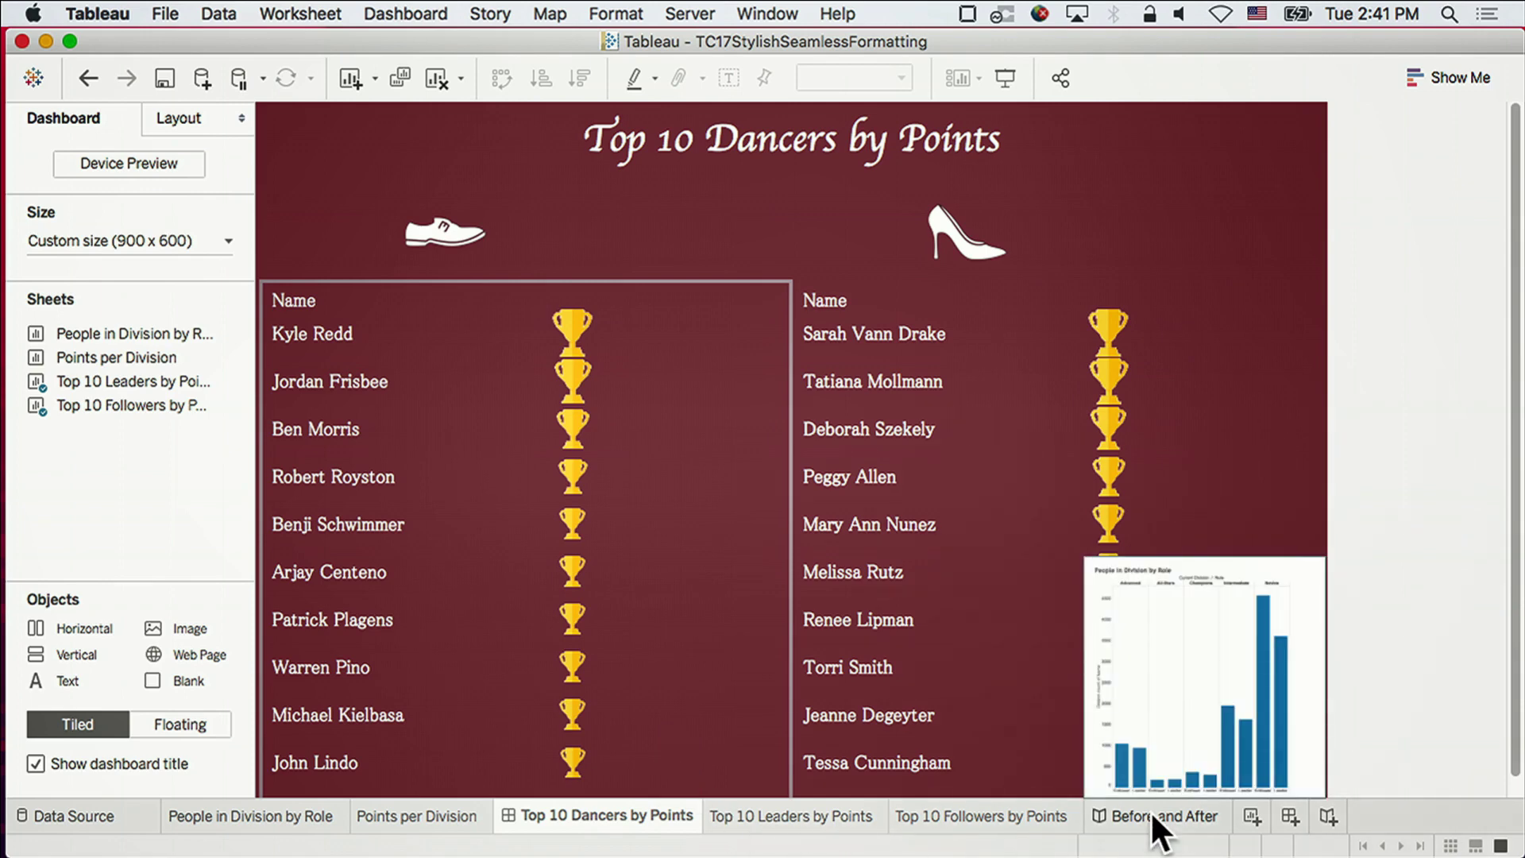
Examine all three story points of the Before and After story in presentation mode, comparing original and restyled views.
left_click(1152, 814)
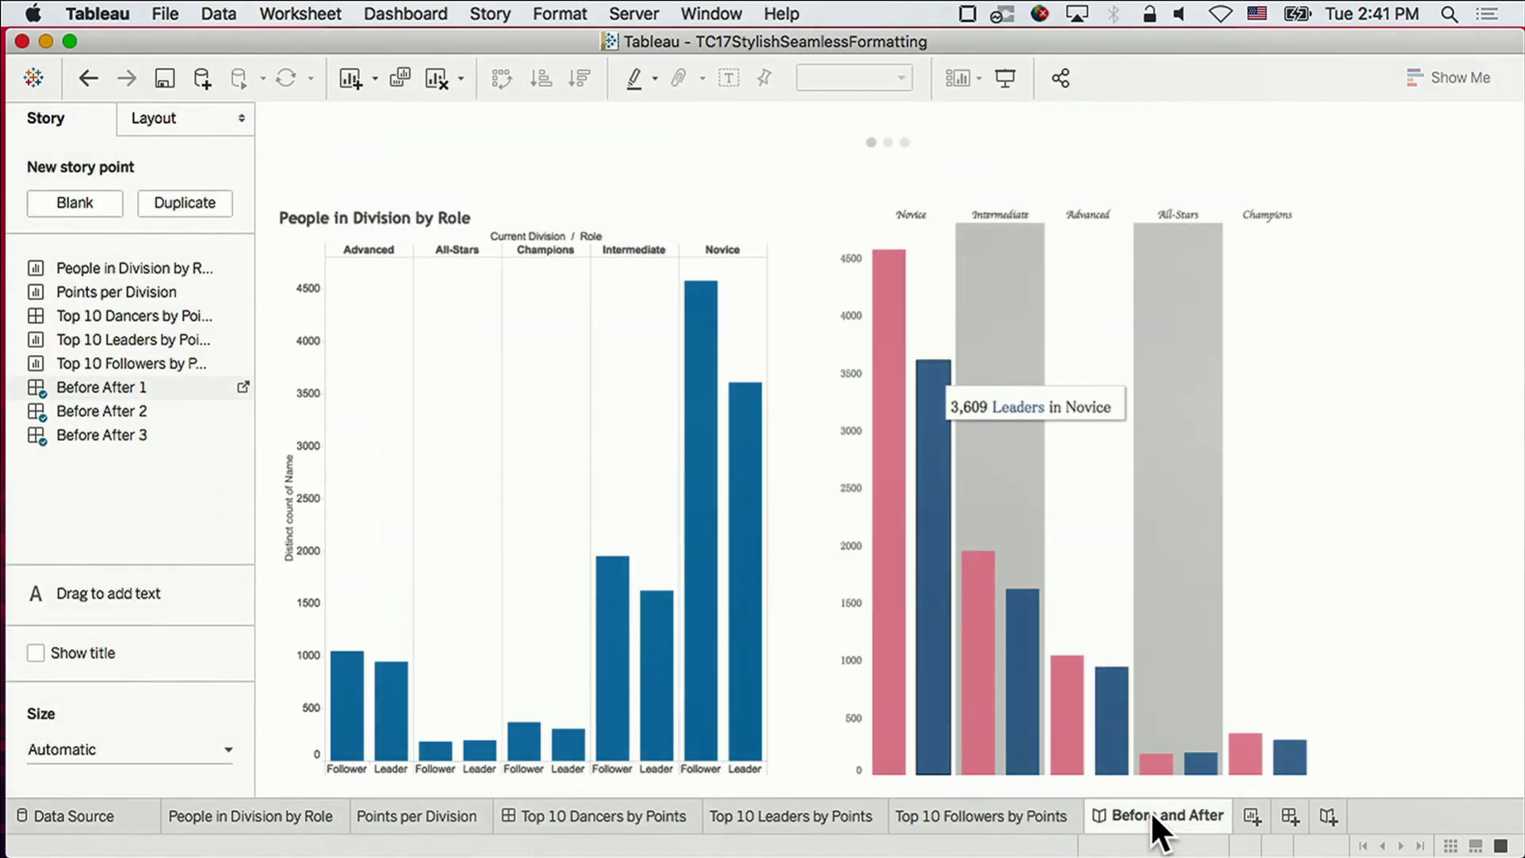
left_click(1004, 75)
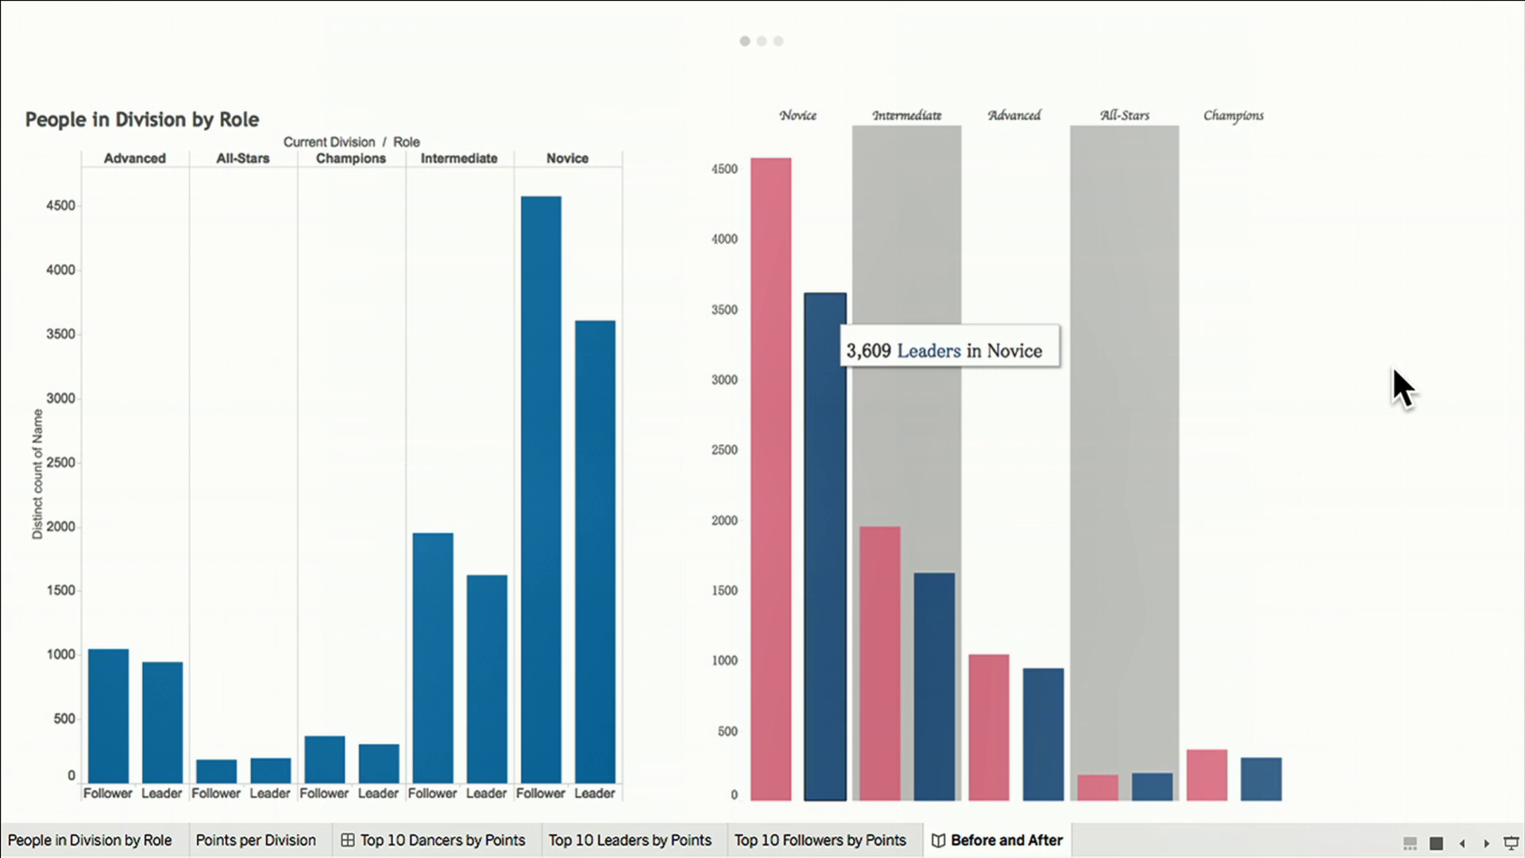
key("Right")
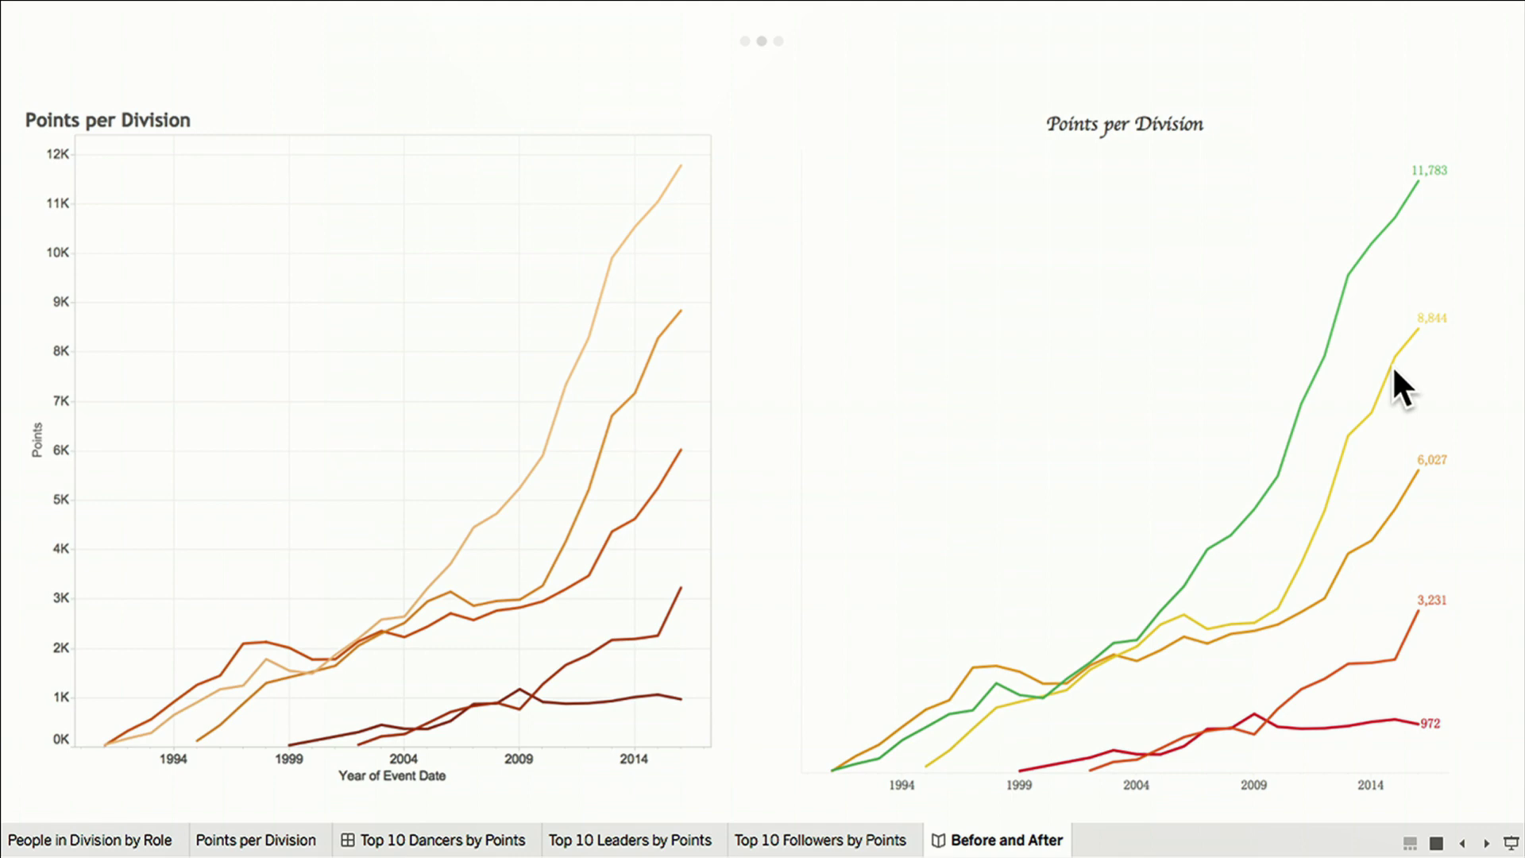
key("Right")
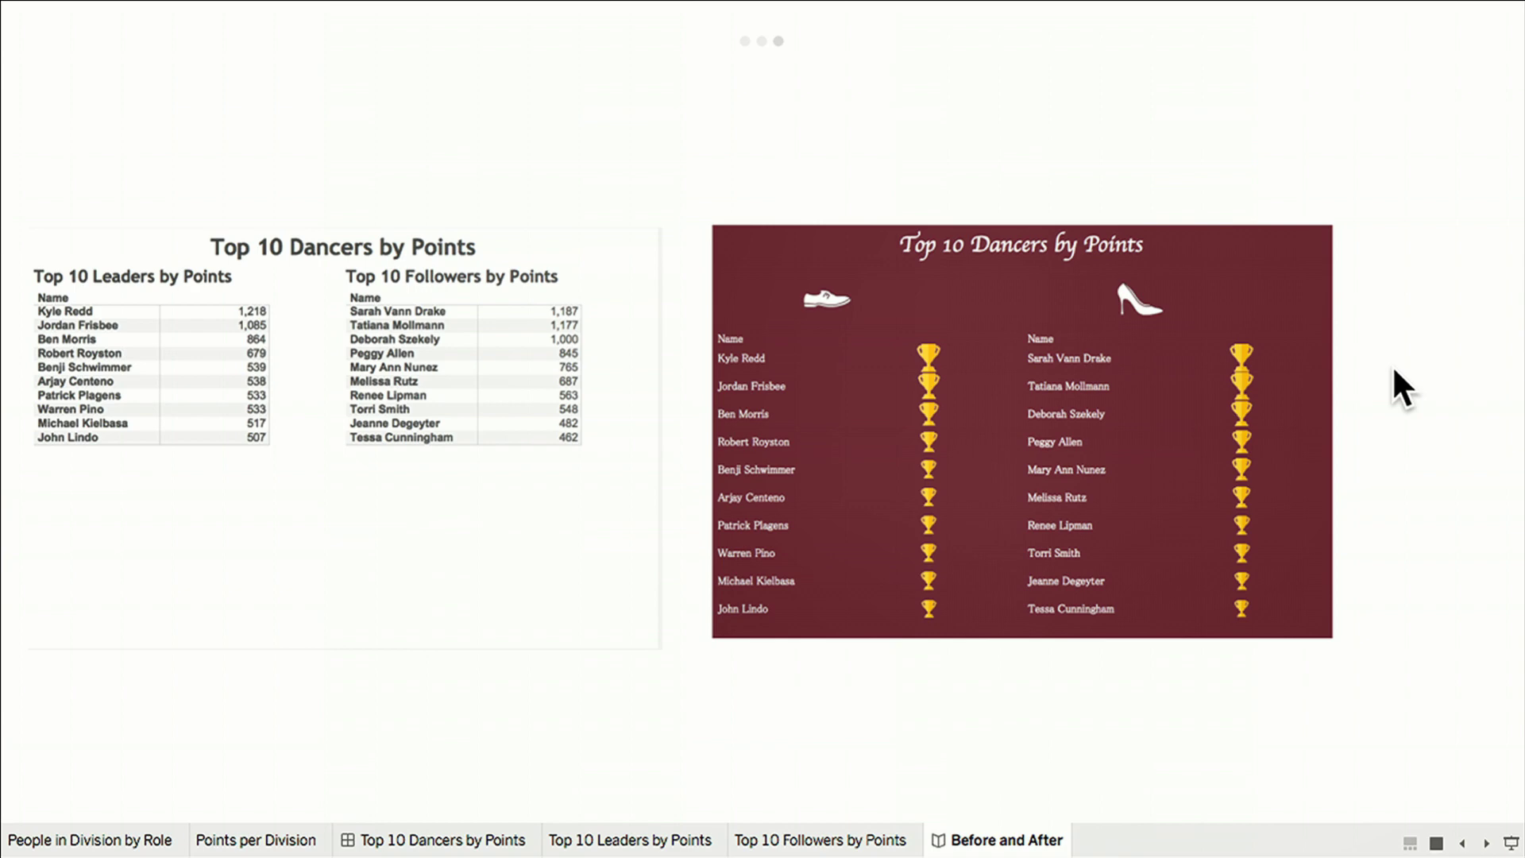
key("super+Tab")
key("super+Tab")
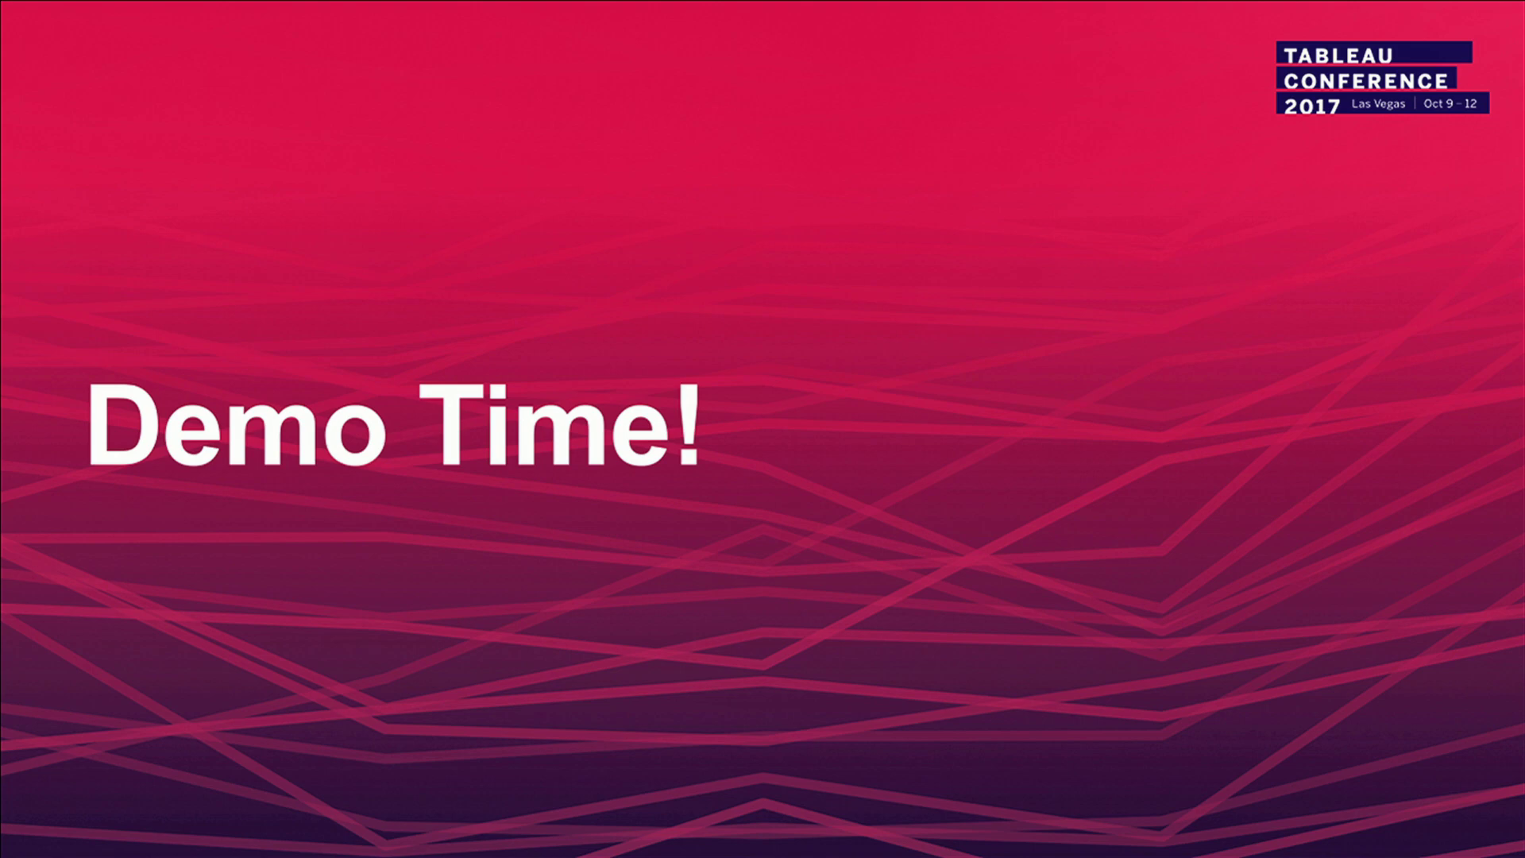
key("Right")
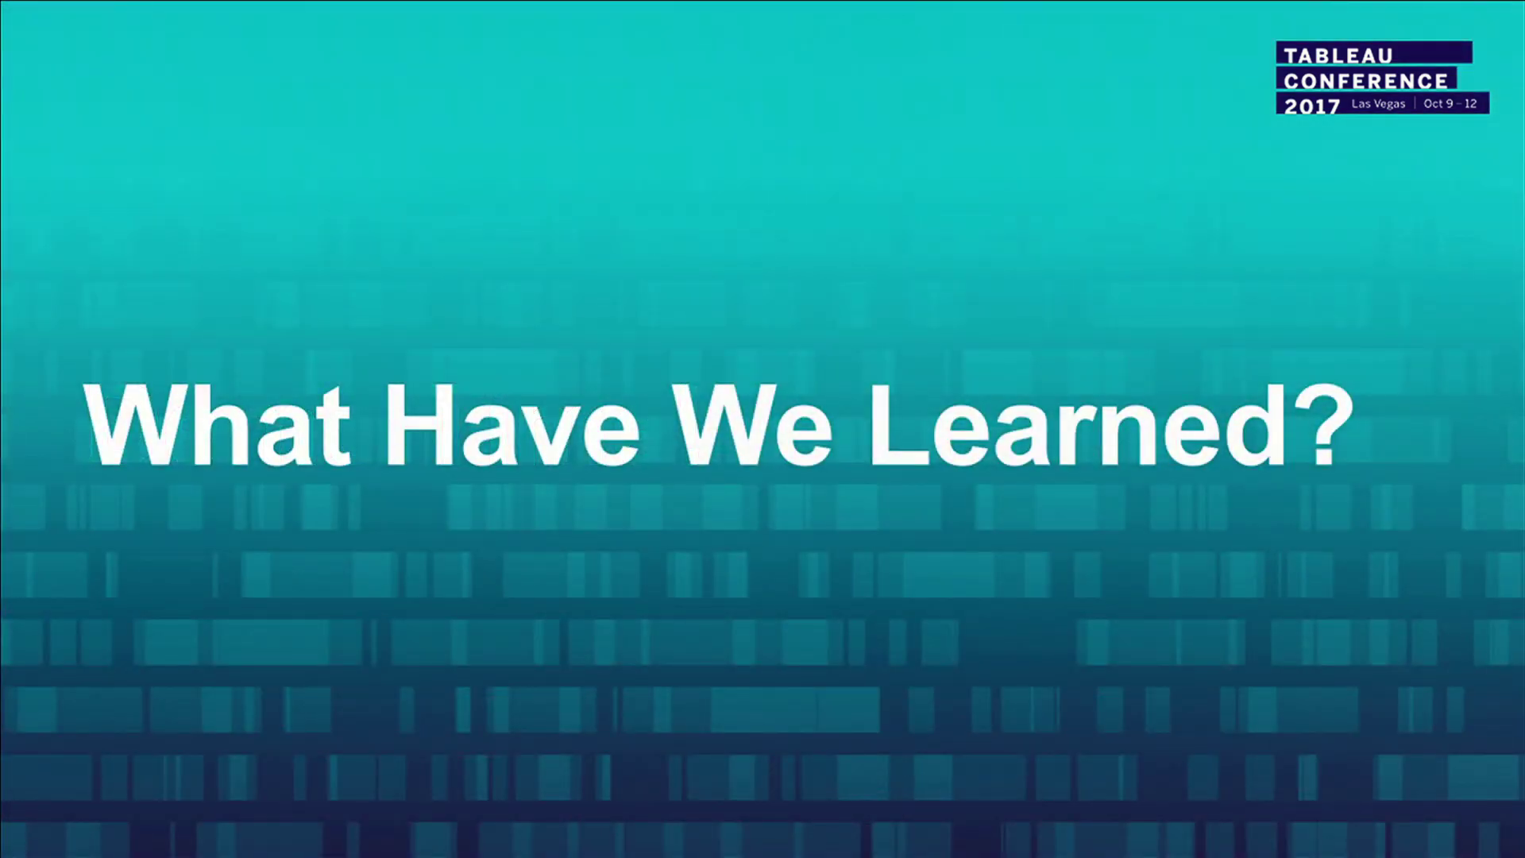